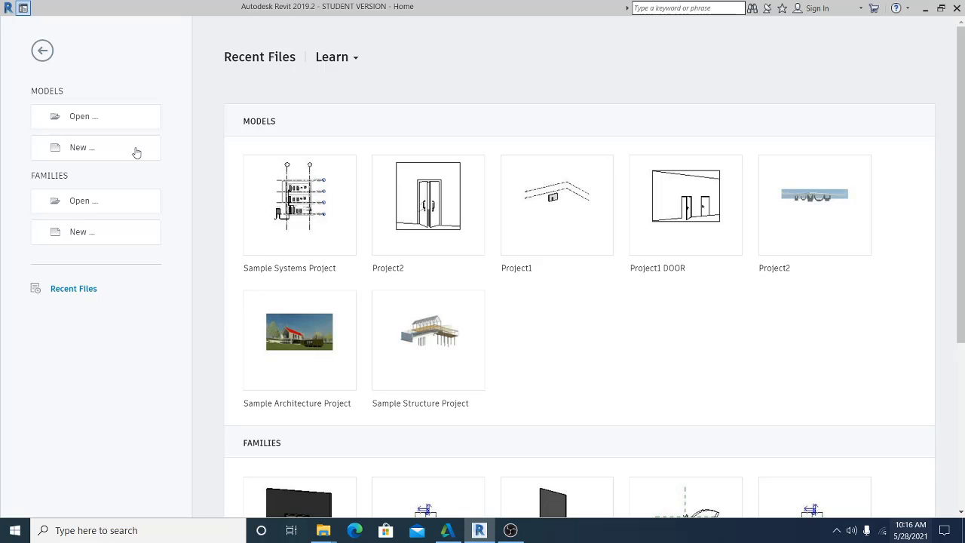
# - Create a new project from the DefaultMetric template
pyautogui.click(75, 148)
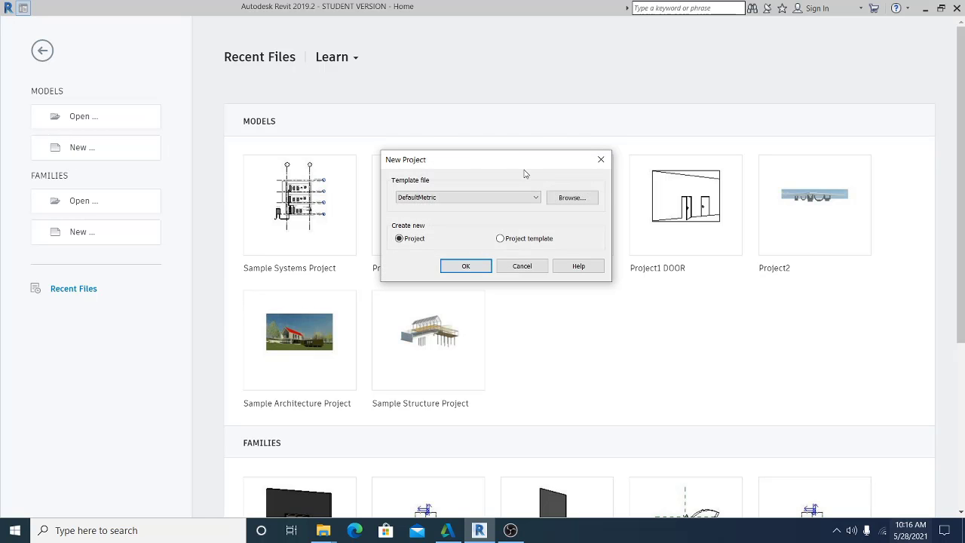
pyautogui.click(473, 262)
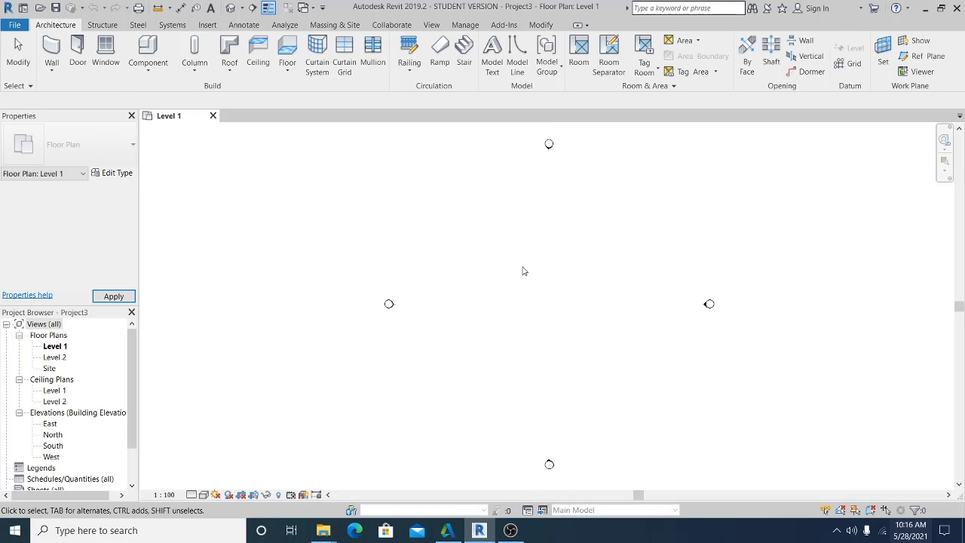
# - Draw a horizontal and a vertical reference plane crossing near the centre between the elevation markers on Level 1
pyautogui.moveTo(541, 275); pyautogui.dragTo(486, 281, button='middle')
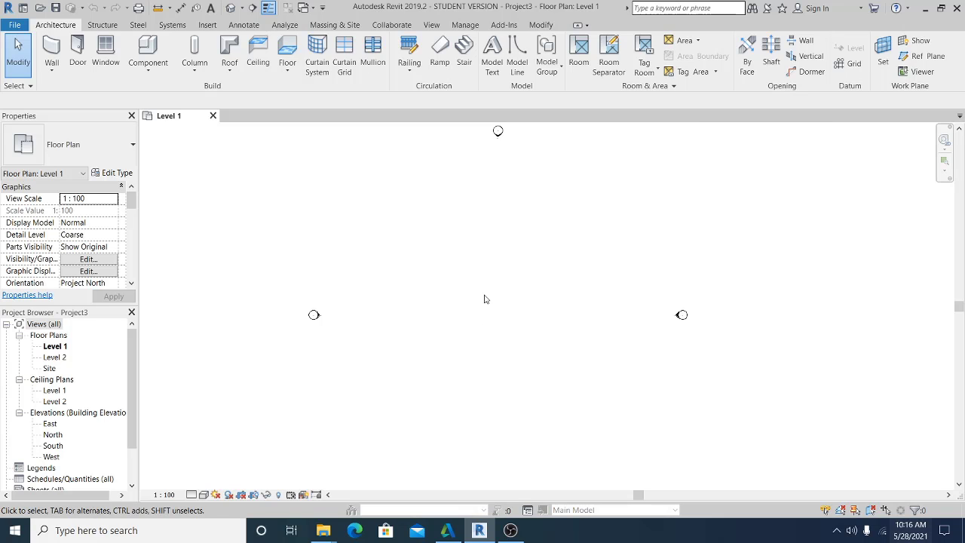
pyautogui.press('r')
pyautogui.press('p')
pyautogui.click(345, 308)
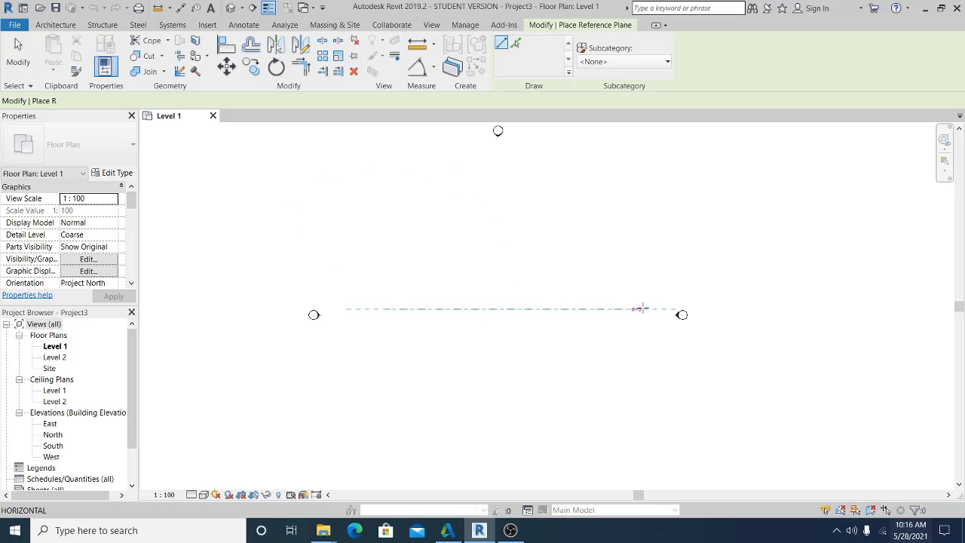
pyautogui.click(641, 308)
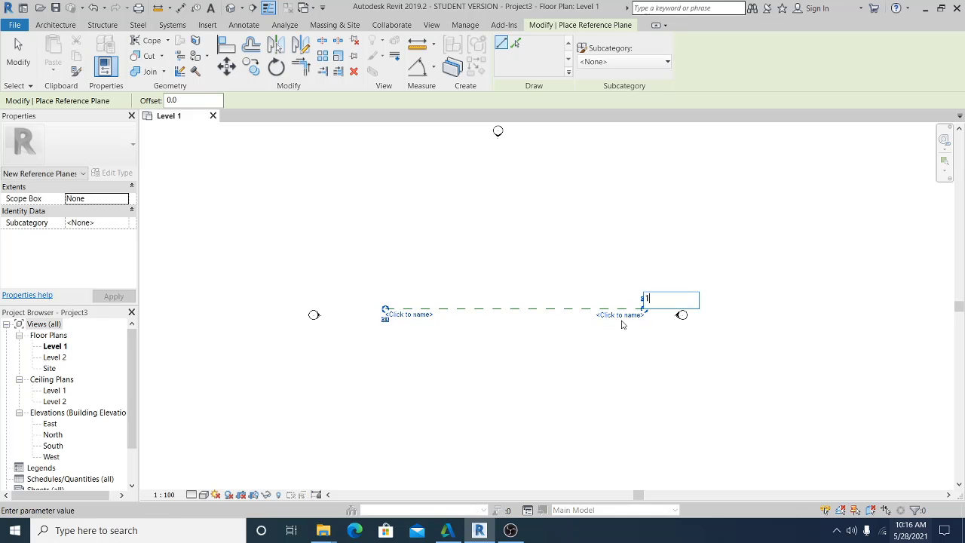
pyautogui.press('Return')
pyautogui.click(499, 408)
pyautogui.click(499, 213)
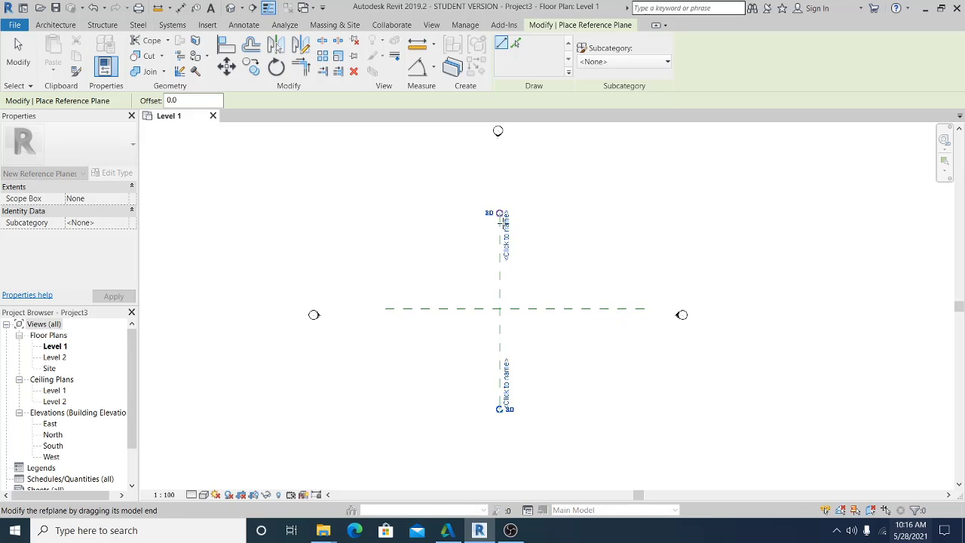
pyautogui.press('Return')
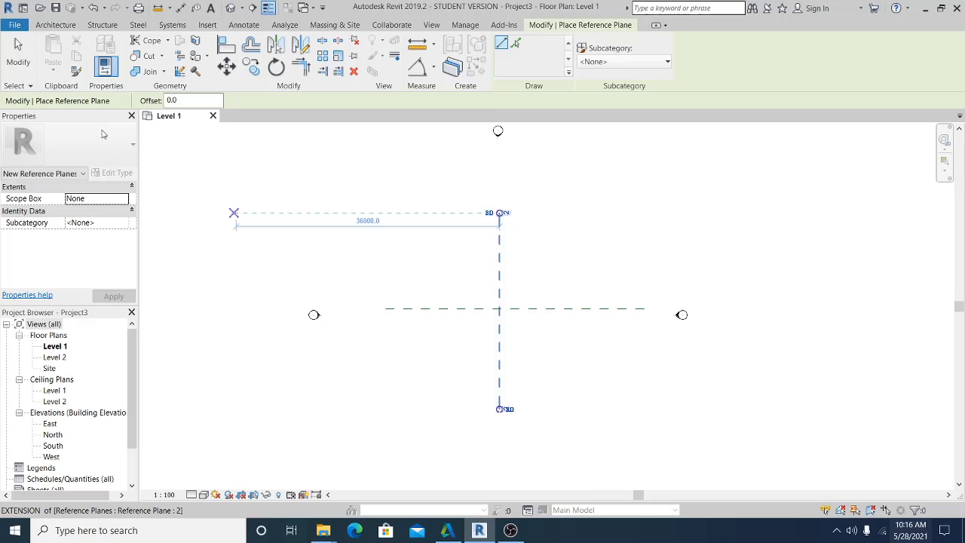
pyautogui.click(18, 54)
# - Start an in-place mass and sketch a circle of radius 14000 centred on the intersection of the reference planes
pyautogui.moveTo(478, 305); pyautogui.dragTo(461, 316, button='middle')
pyautogui.scroll(1, 454, 316)
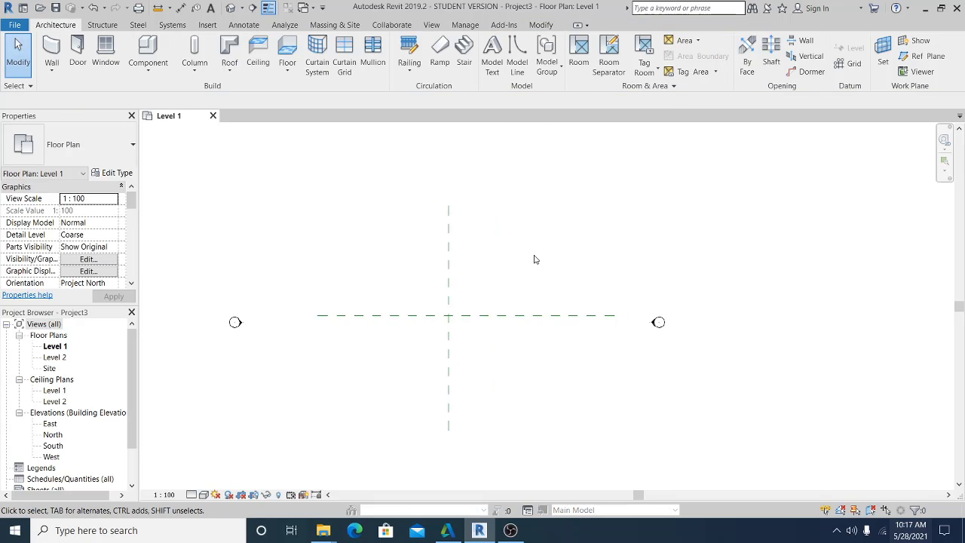
pyautogui.click(349, 28)
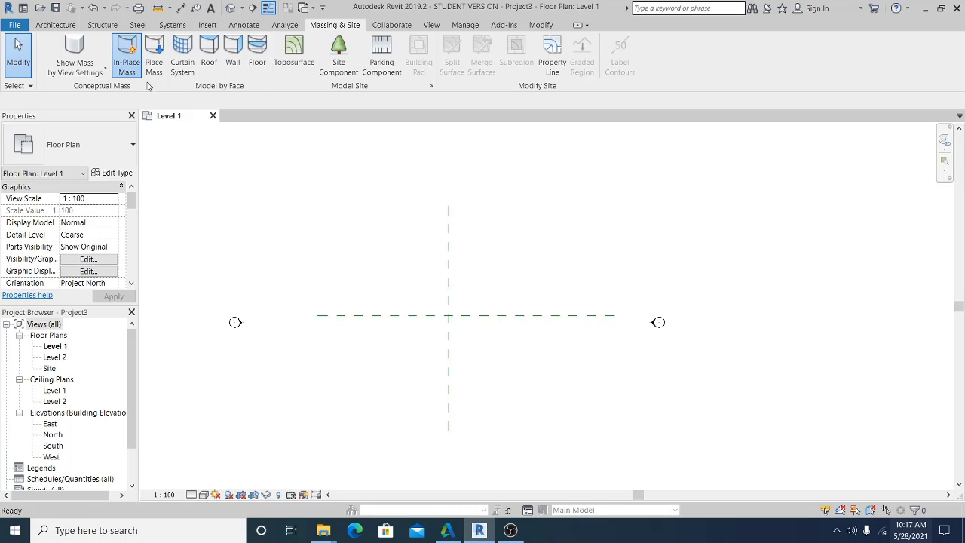
pyautogui.click(127, 52)
pyautogui.click(484, 287)
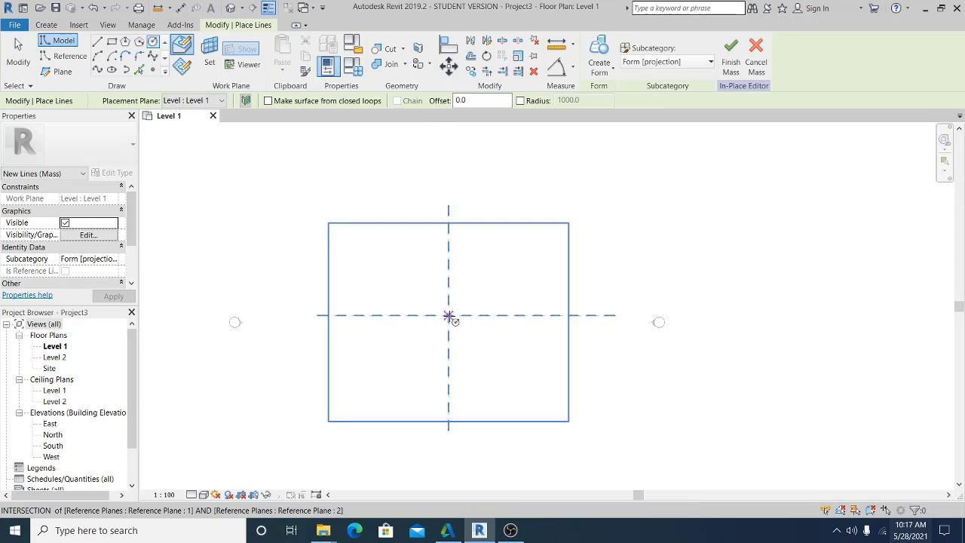
pyautogui.click(449, 316)
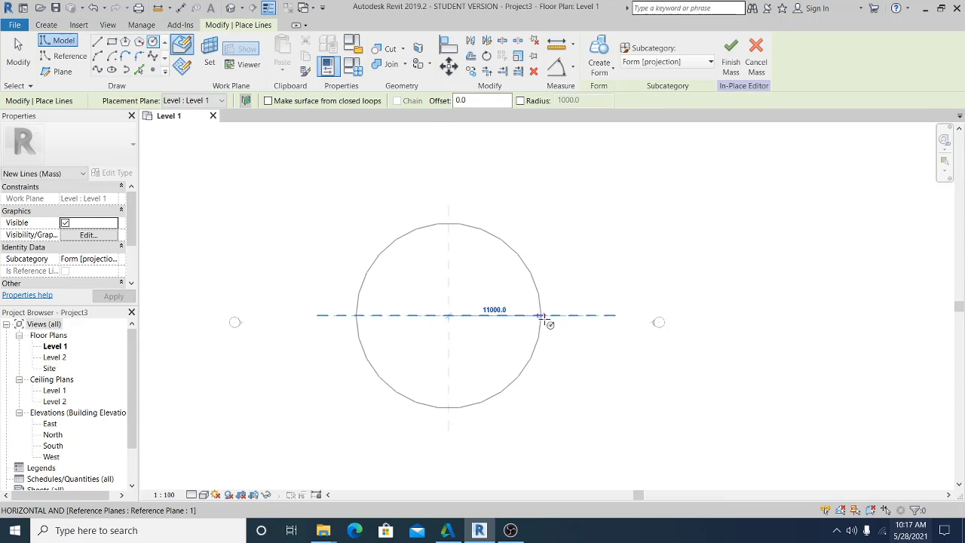
pyautogui.click(570, 319)
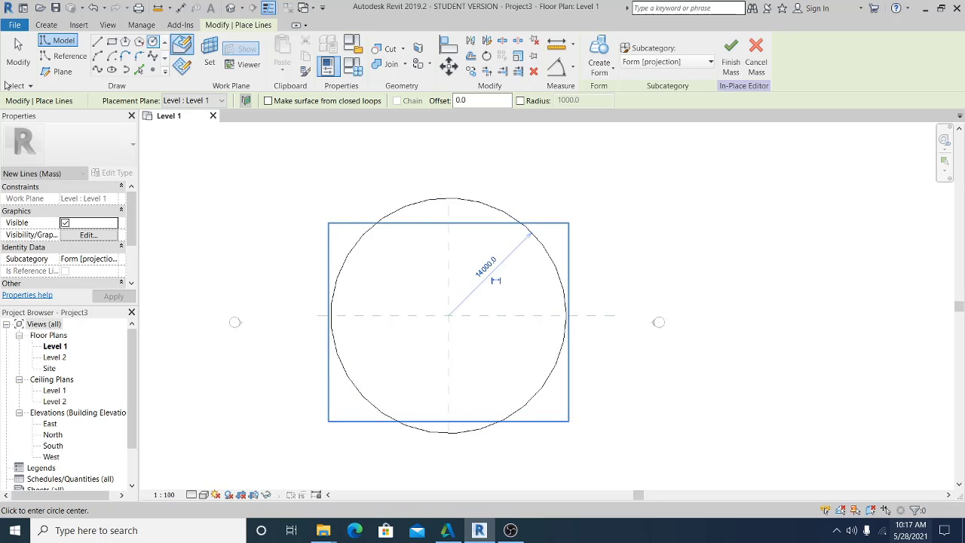
pyautogui.click(18, 54)
# - Open the default 3D view, set its detail level to Fine and choose its visual style
pyautogui.moveTo(453, 245); pyautogui.dragTo(457, 280, button='middle')
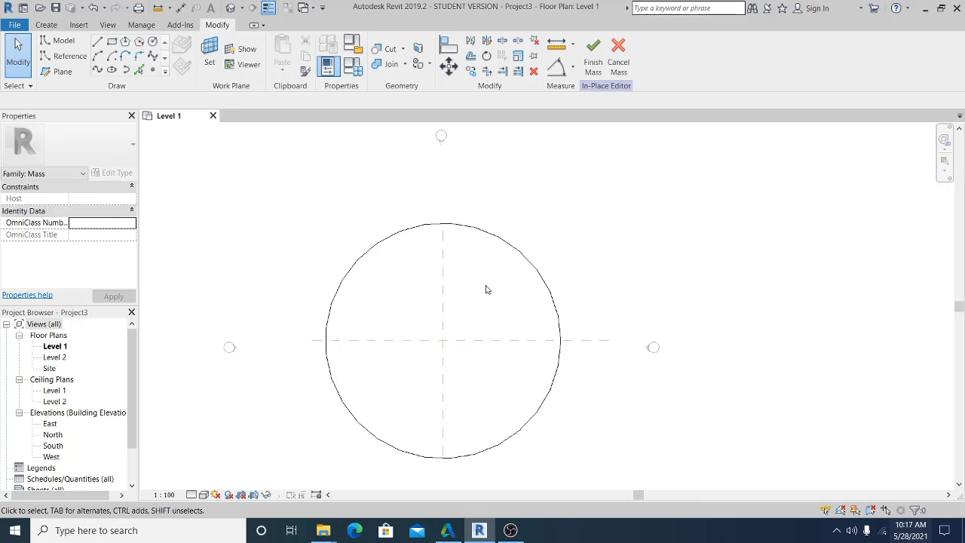
pyautogui.click(229, 8)
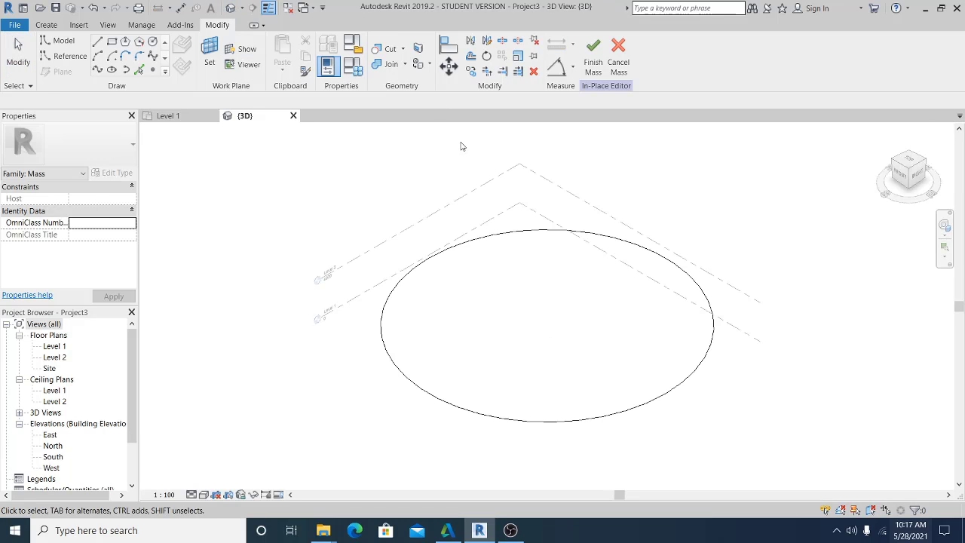
pyautogui.click(191, 495)
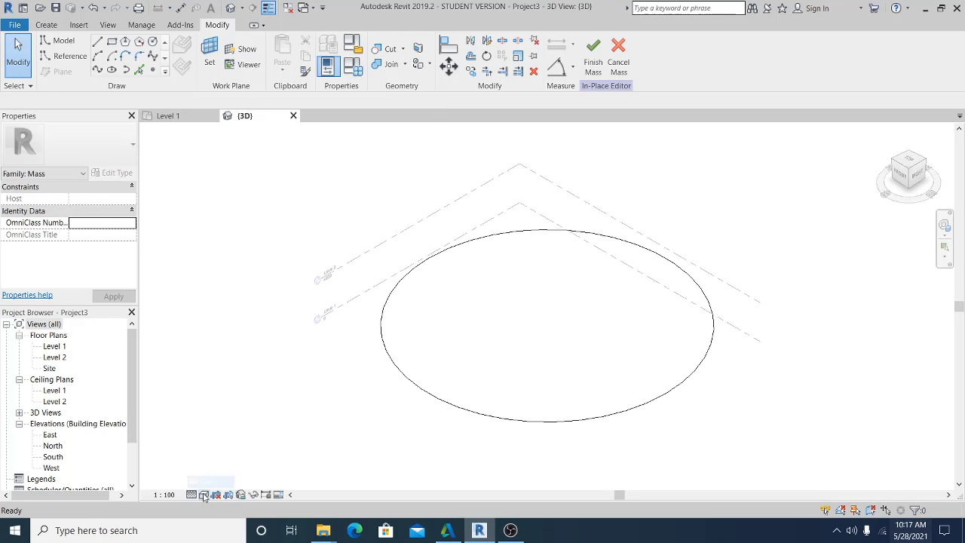
pyautogui.click(203, 494)
pyautogui.click(242, 430)
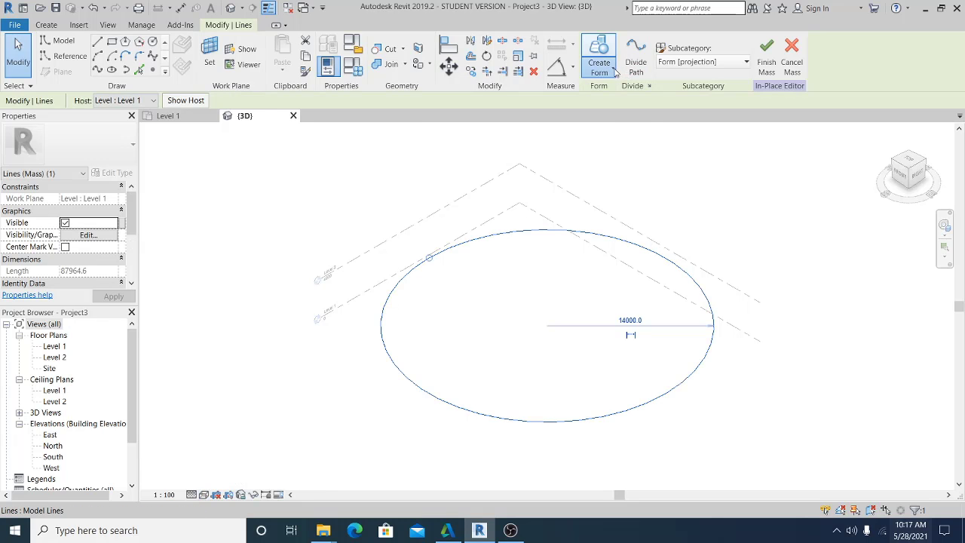
# - Create a solid form from the circle, choosing the cylinder rather than the sphere
pyautogui.click(598, 64)
pyautogui.click(607, 92)
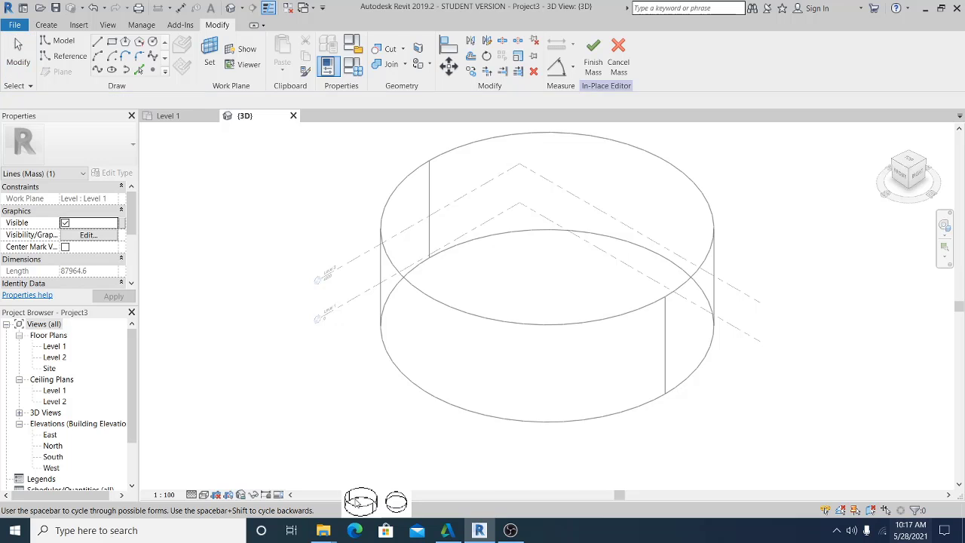
pyautogui.click(386, 501)
pyautogui.click(356, 501)
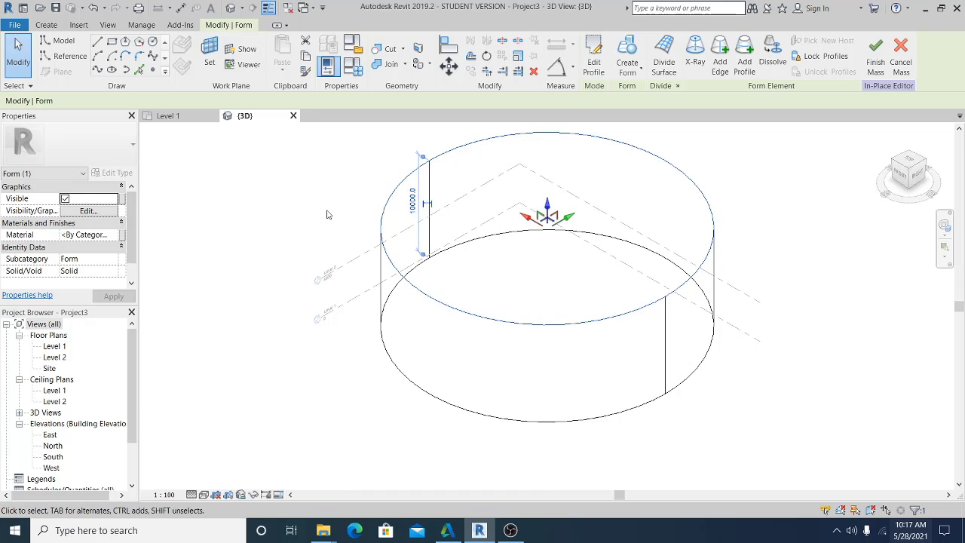
pyautogui.click(295, 282)
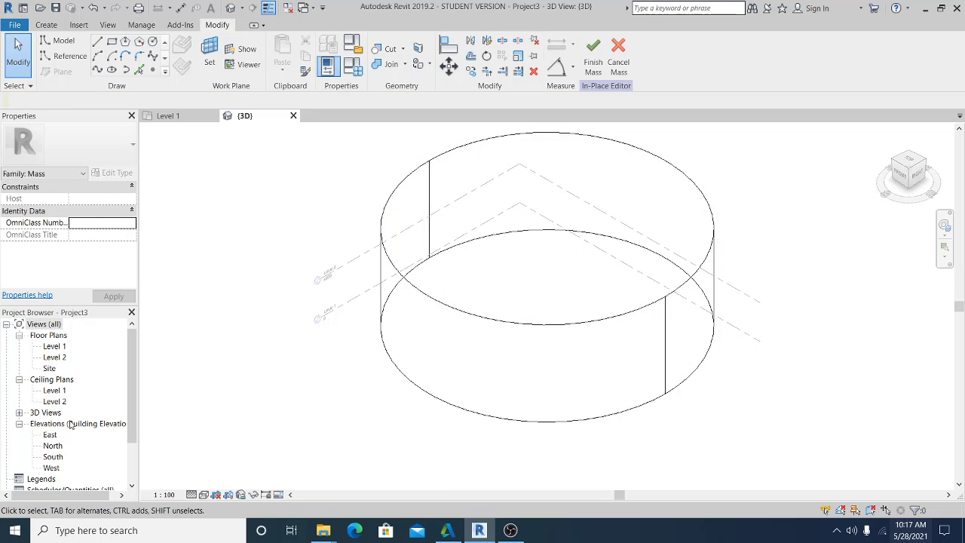
# - Open the South elevation and finish the in-place mass
pyautogui.click(18, 380)
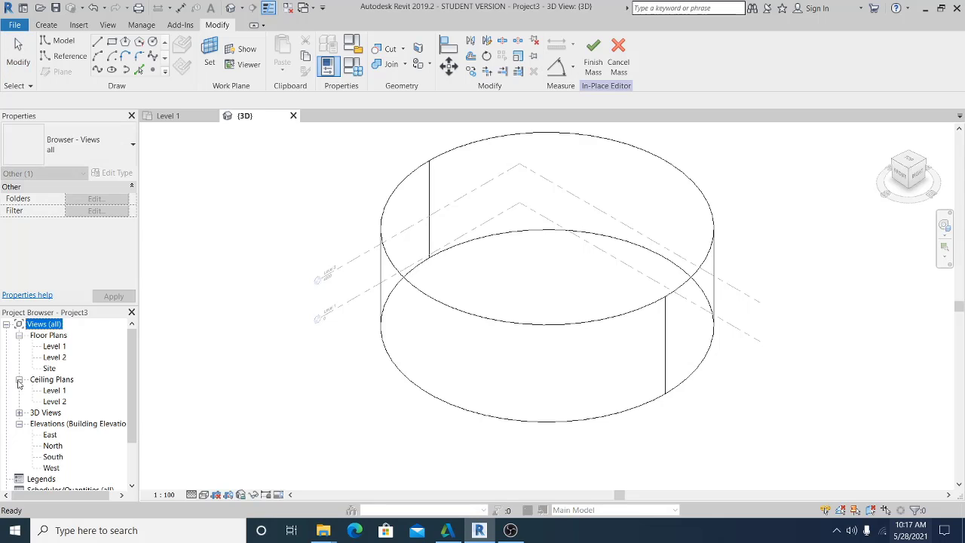
pyautogui.doubleClick(56, 436)
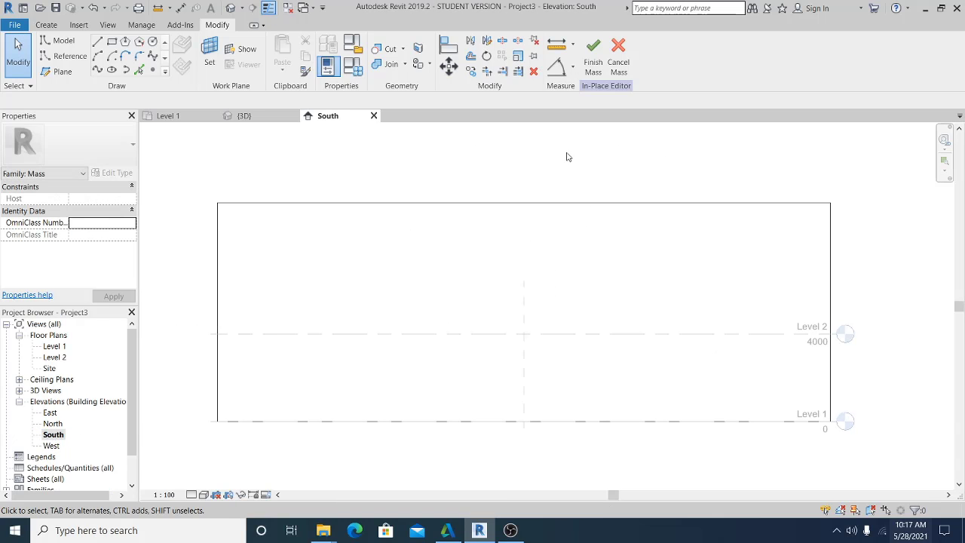
pyautogui.click(593, 55)
# - Extend the head ends of the Level 1 and Level 2 lines outward beyond the side of the mass
pyautogui.scroll(-2, 570, 254)
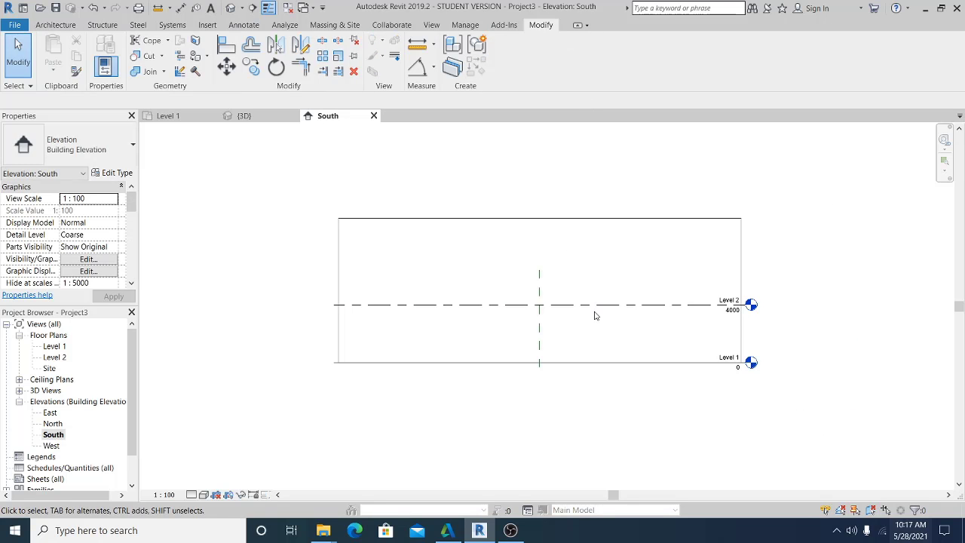
pyautogui.click(736, 306)
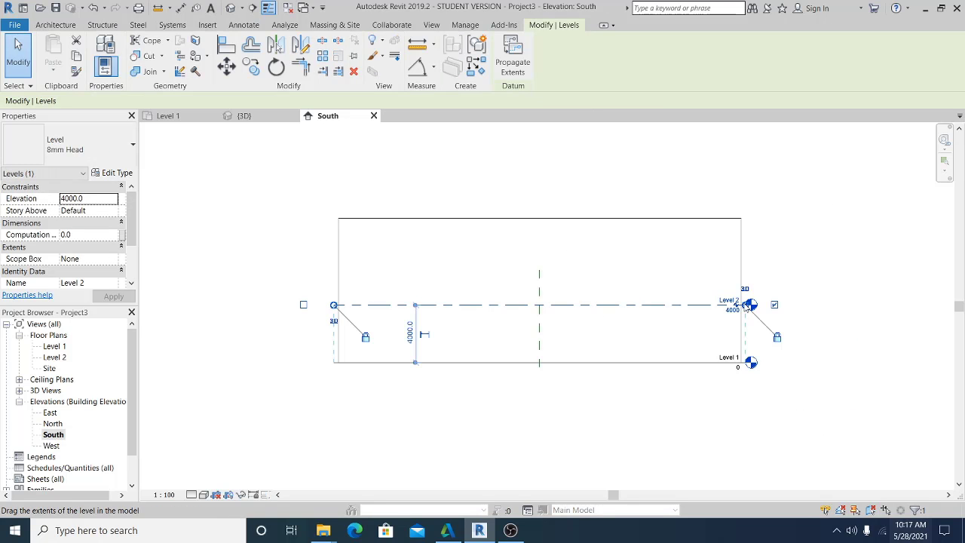
pyautogui.moveTo(746, 304); pyautogui.dragTo(812, 305)
pyautogui.click(655, 391)
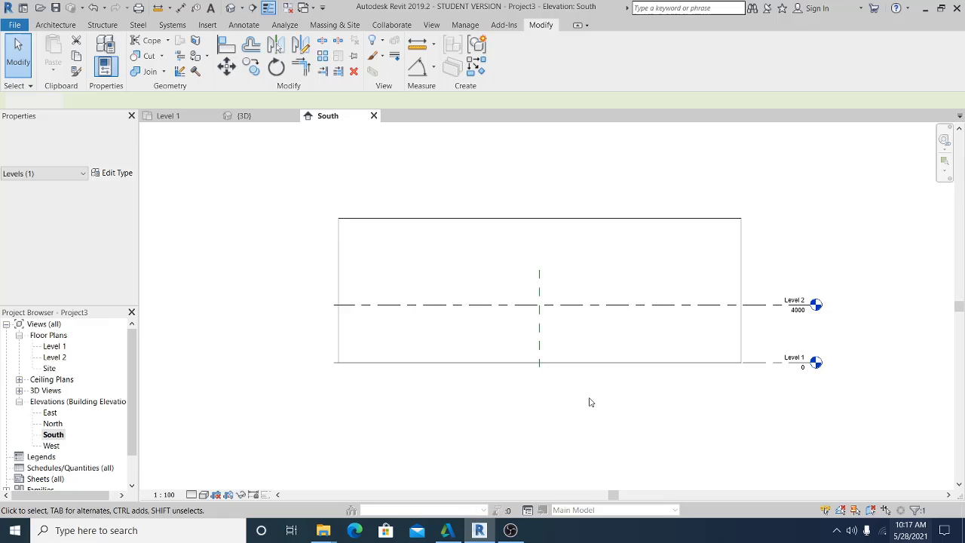
# - Add three levels above Level 2 by picking level lines with a 4000 offset, up to elevation 16000
pyautogui.click(654, 307)
pyautogui.rightClick(654, 309)
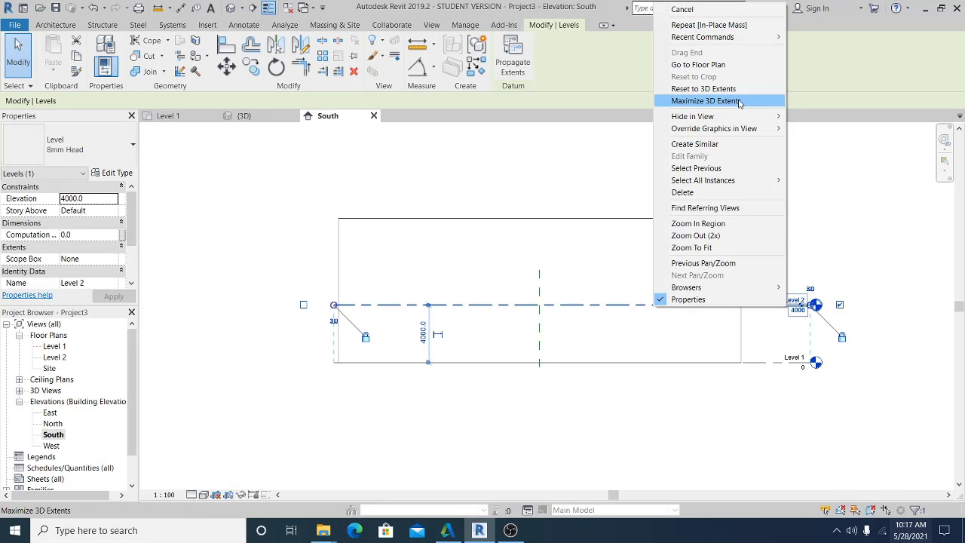
pyautogui.click(720, 144)
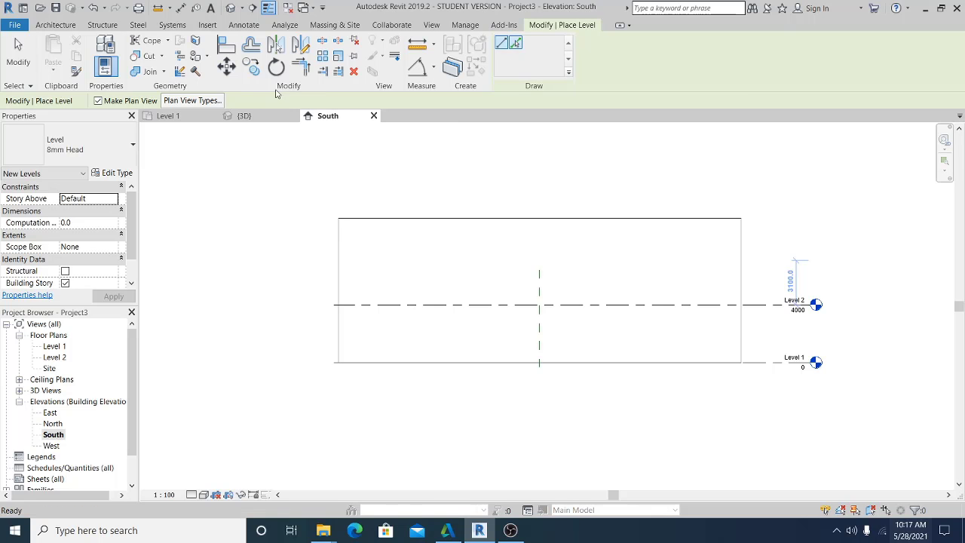
pyautogui.click(515, 45)
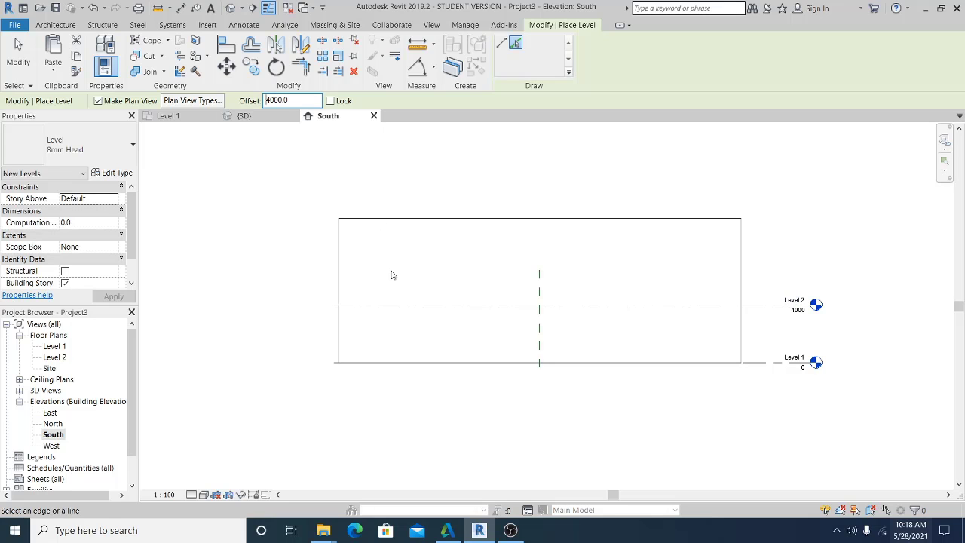
pyautogui.click(400, 309)
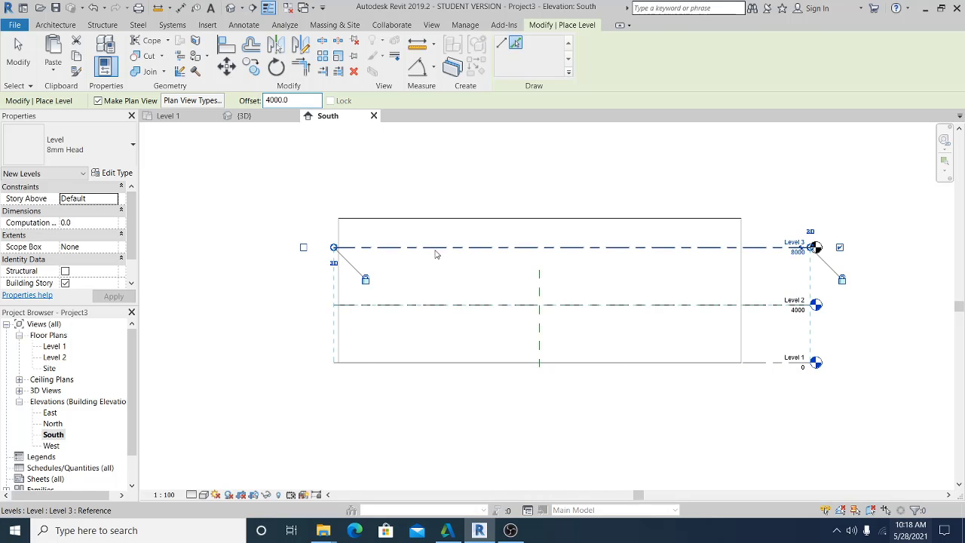
pyautogui.click(456, 248)
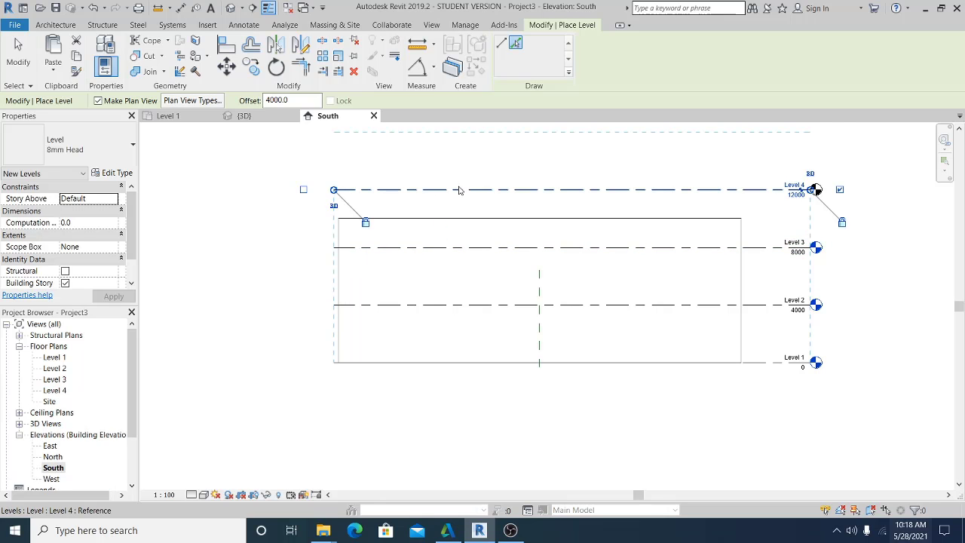
pyautogui.click(458, 189)
pyautogui.moveTo(650, 186); pyautogui.dragTo(618, 257, button='middle')
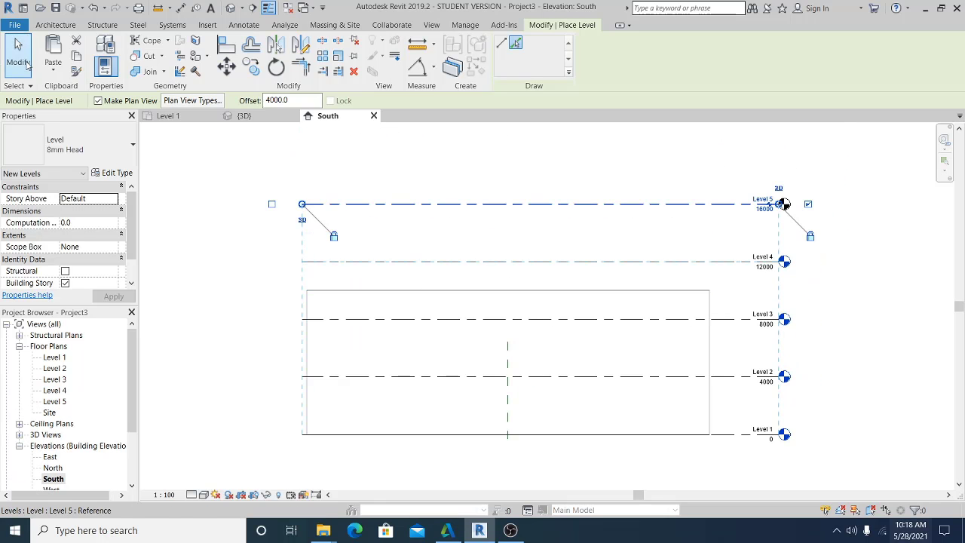
pyautogui.press('Escape')
pyautogui.press('Escape')
# - Stretch the top of the cylindrical mass up to Level 5 at 16000
pyautogui.click(516, 291)
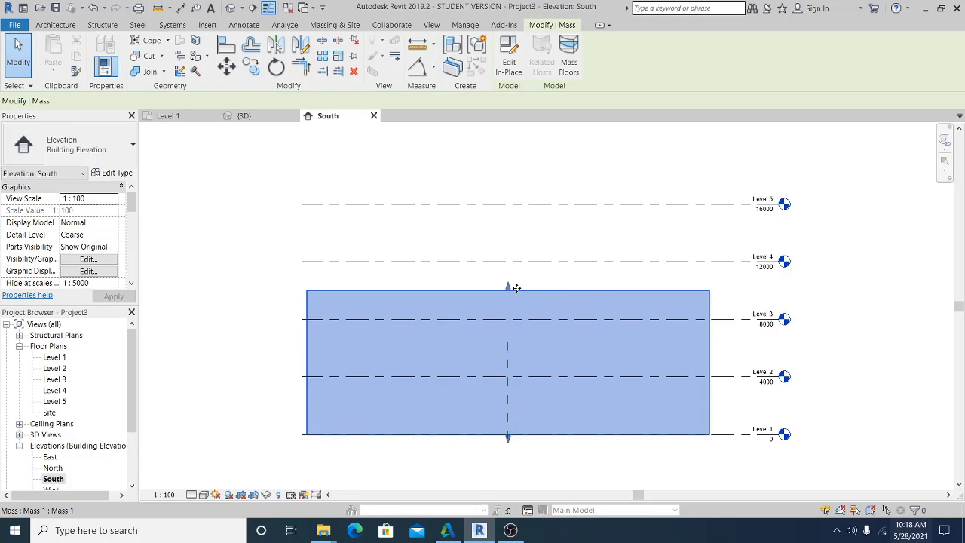
pyautogui.moveTo(510, 289); pyautogui.dragTo(511, 206)
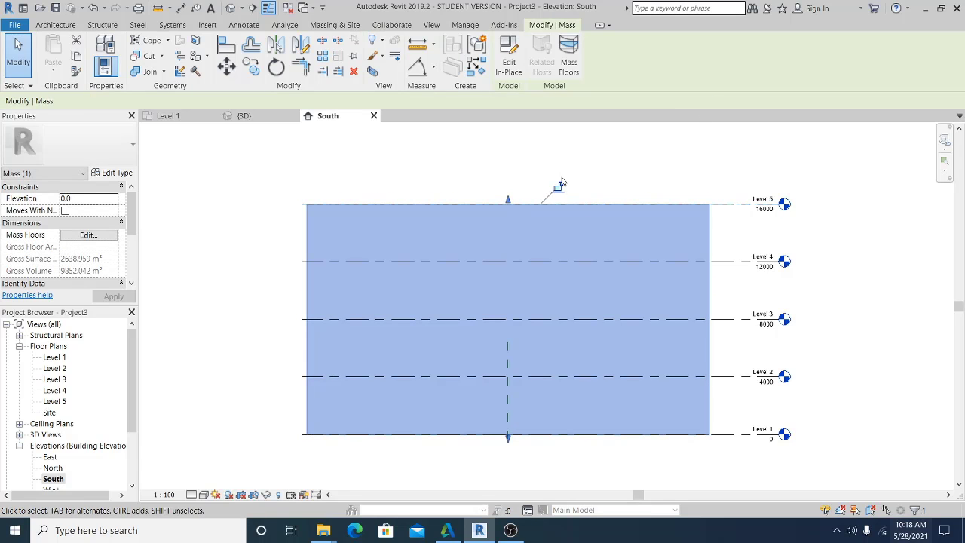
pyautogui.click(605, 152)
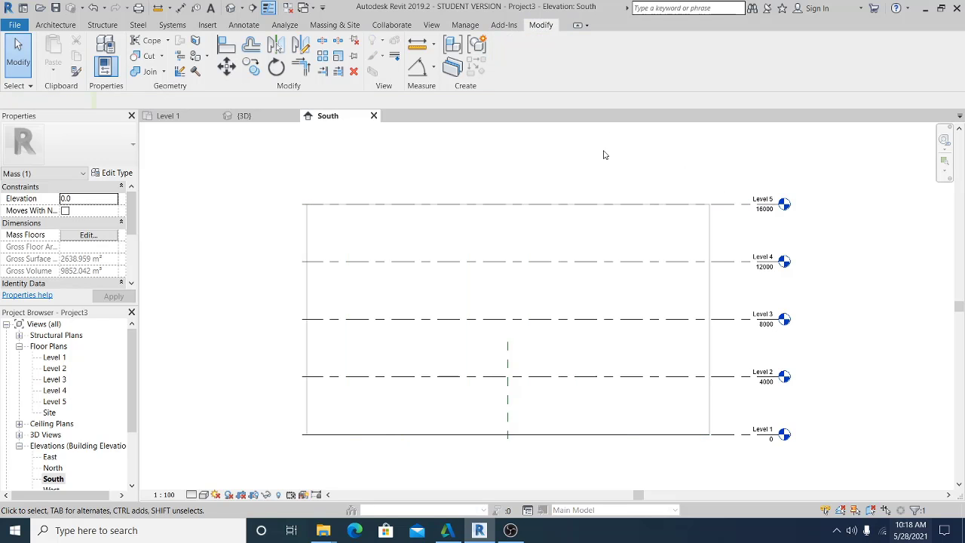
pyautogui.scroll(1, 601, 157)
pyautogui.moveTo(600, 158); pyautogui.dragTo(554, 153, button='middle')
pyautogui.scroll(-1, 554, 153)
pyautogui.scroll(-1, 554, 159)
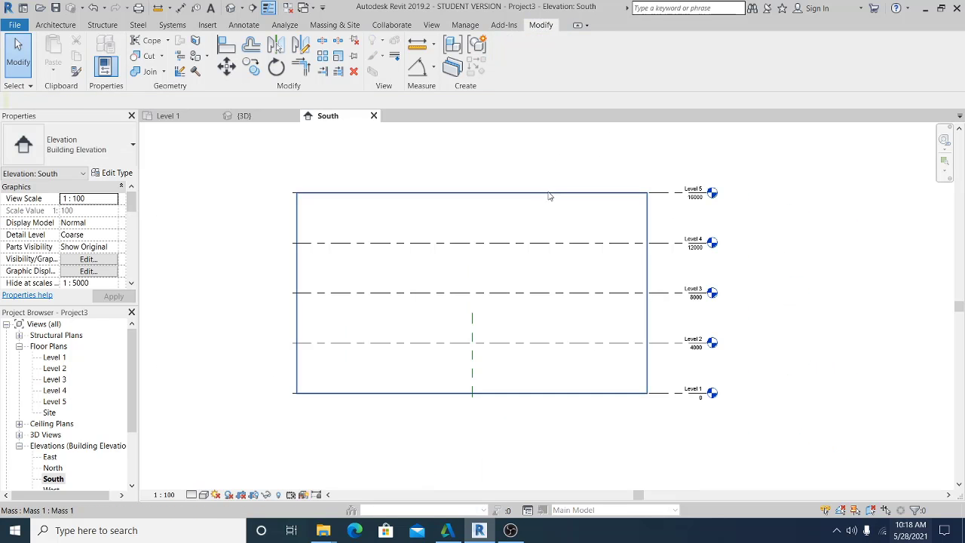
pyautogui.moveTo(511, 219); pyautogui.dragTo(518, 219, button='middle')
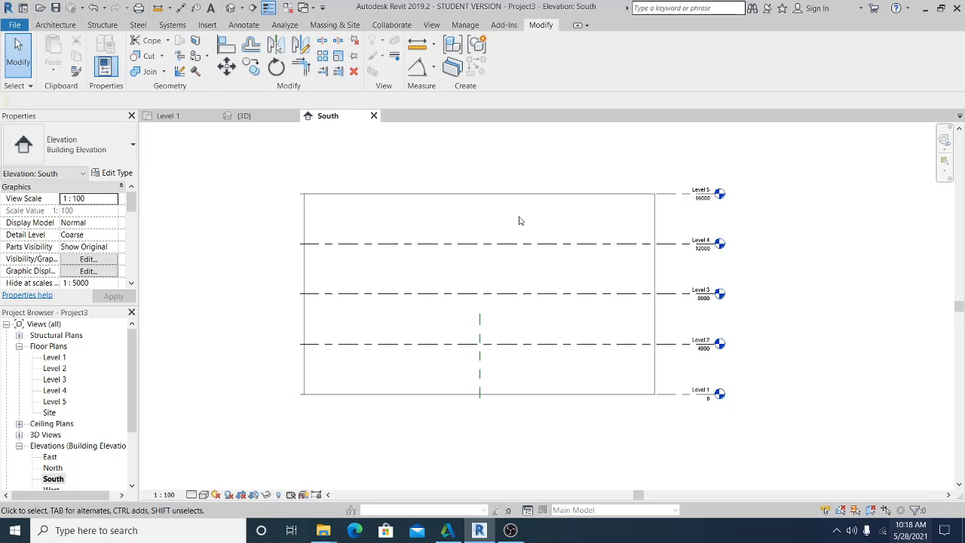
# - Reopen the cylindrical mass for in-place editing and start a spline on the reference plane parallel to the South elevation
pyautogui.click(656, 223)
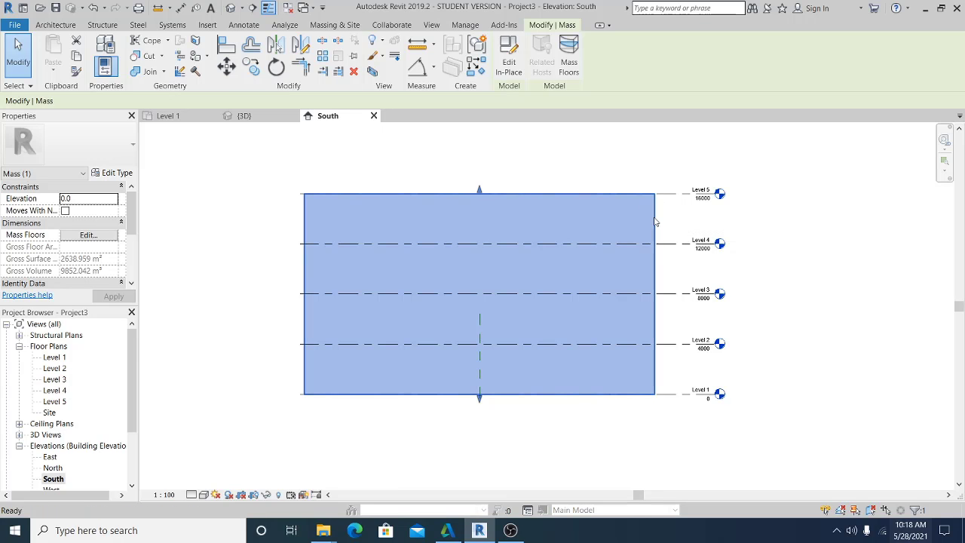
pyautogui.doubleClick(655, 222)
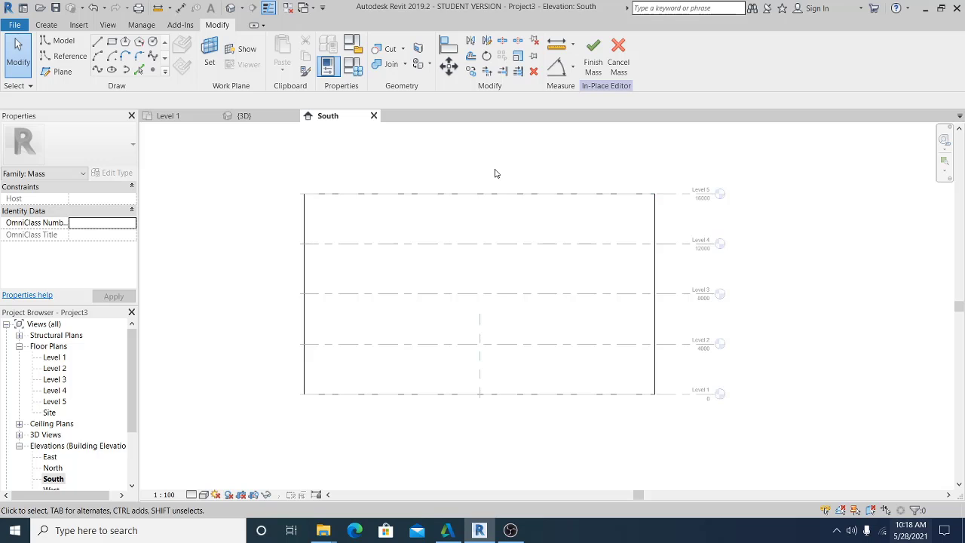
pyautogui.click(152, 57)
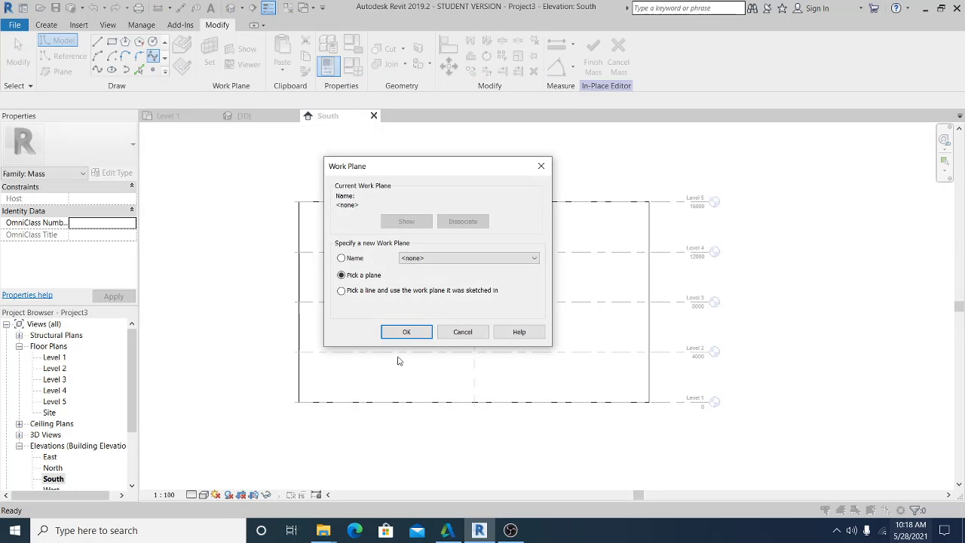
pyautogui.click(452, 258)
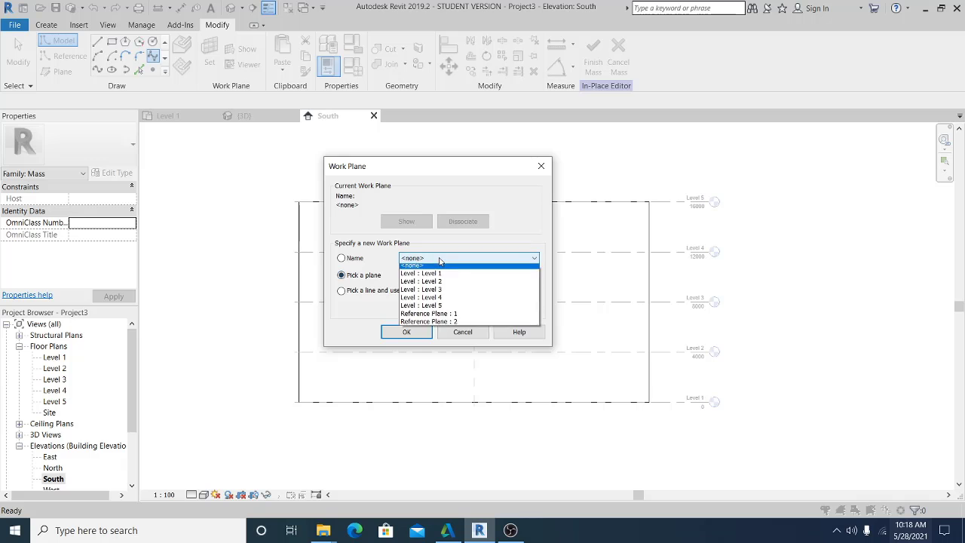
pyautogui.click(435, 325)
pyautogui.click(407, 332)
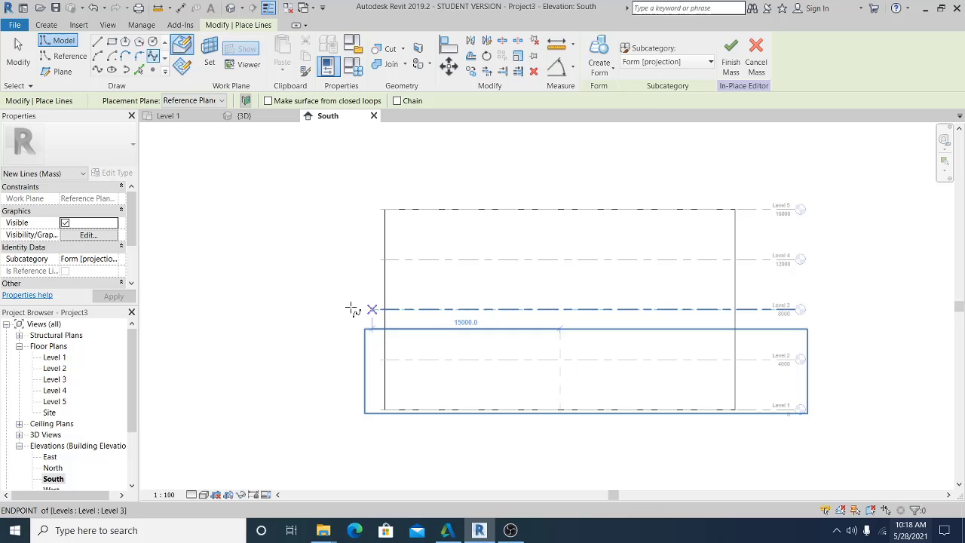
# - Draw a wavy spline across the cylinder, starting outside its side near Level 4 and undulating between Levels 2 and 4 to the opposite edge
pyautogui.click(323, 259)
pyautogui.scroll(-1, 385, 305)
pyautogui.scroll(1, 386, 297)
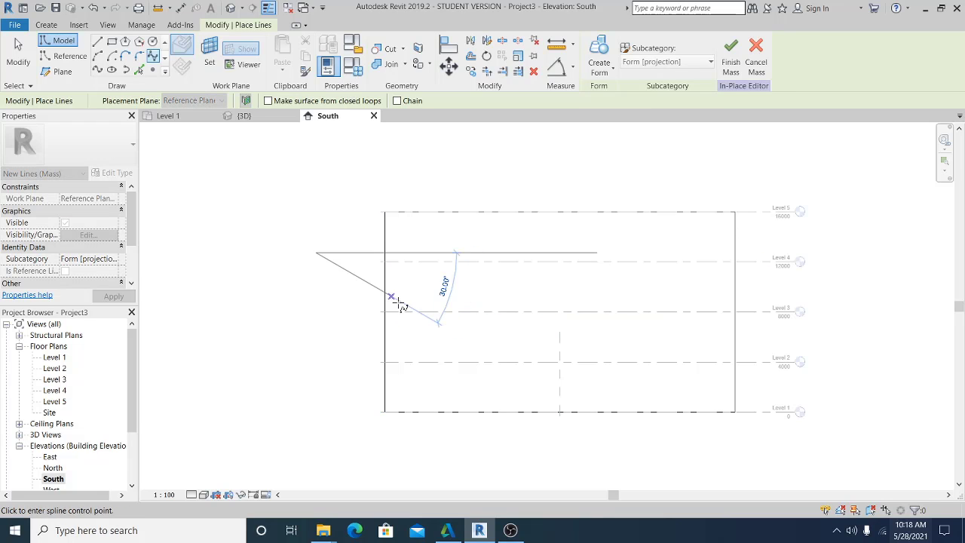
pyautogui.scroll(-2, 399, 312)
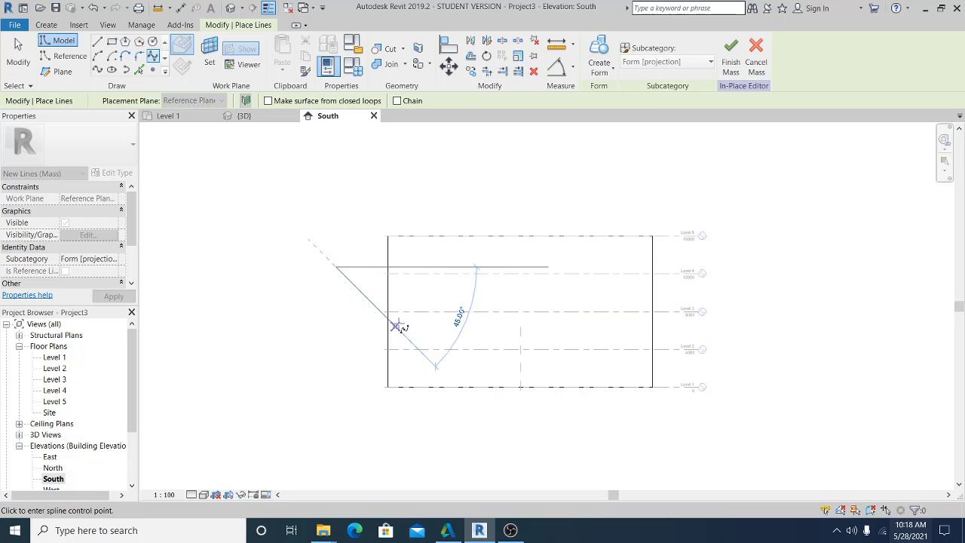
pyautogui.scroll(1, 405, 339)
pyautogui.scroll(1, 415, 346)
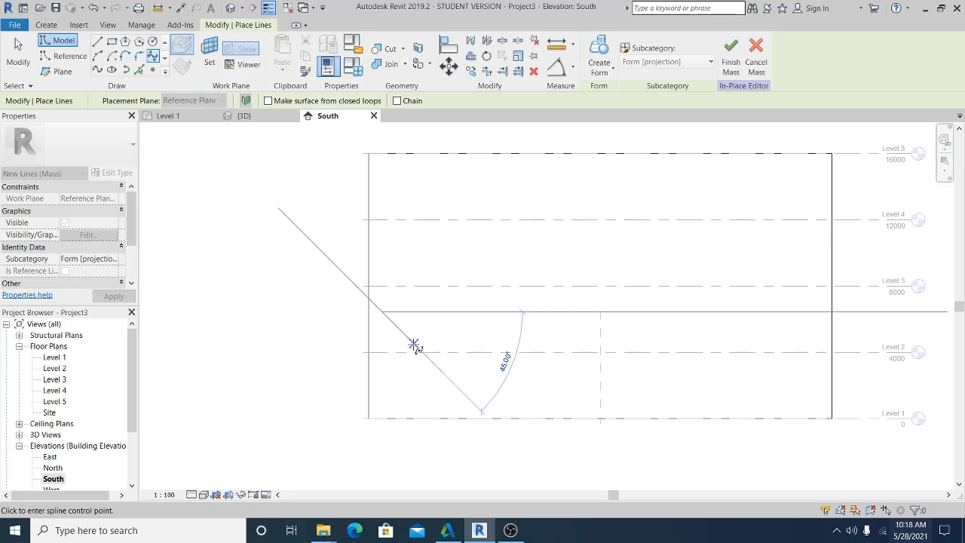
pyautogui.click(414, 345)
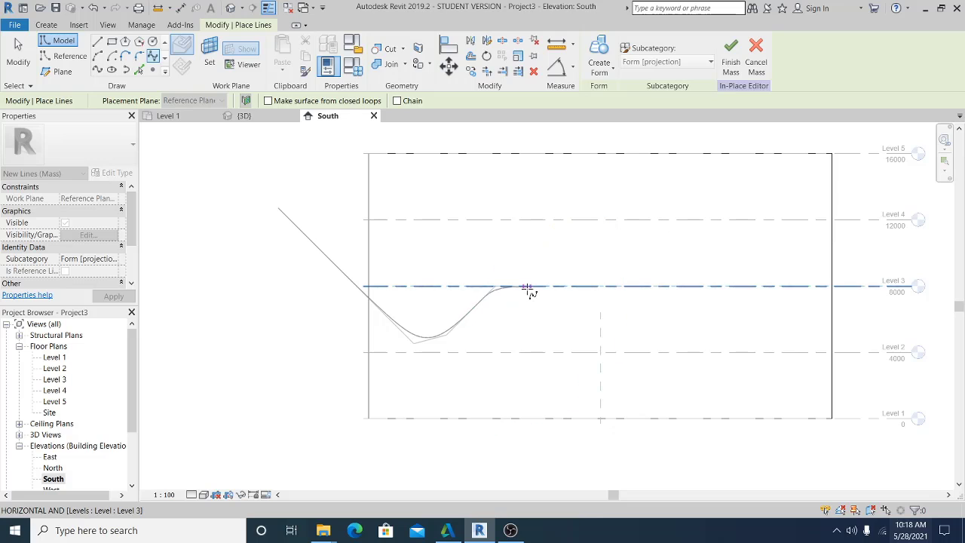
pyautogui.click(527, 287)
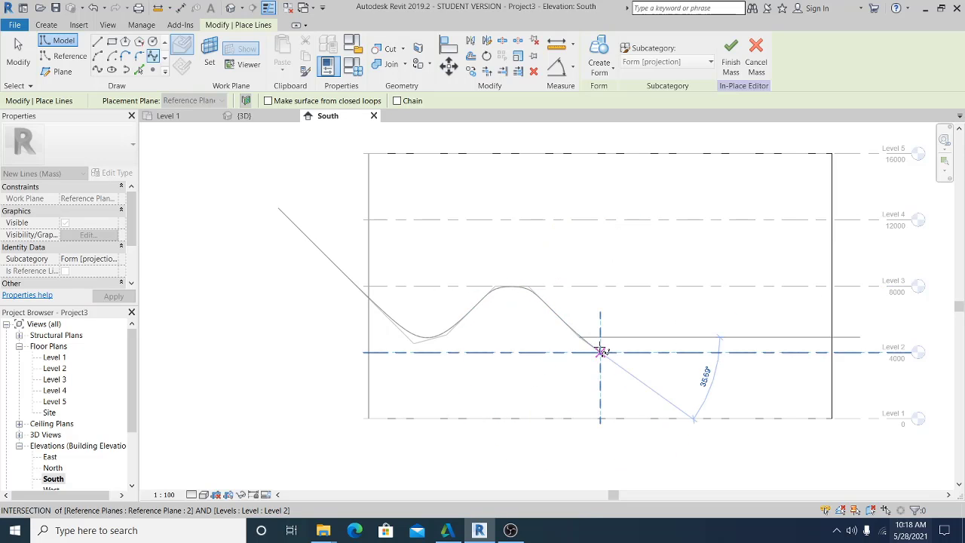
pyautogui.click(623, 350)
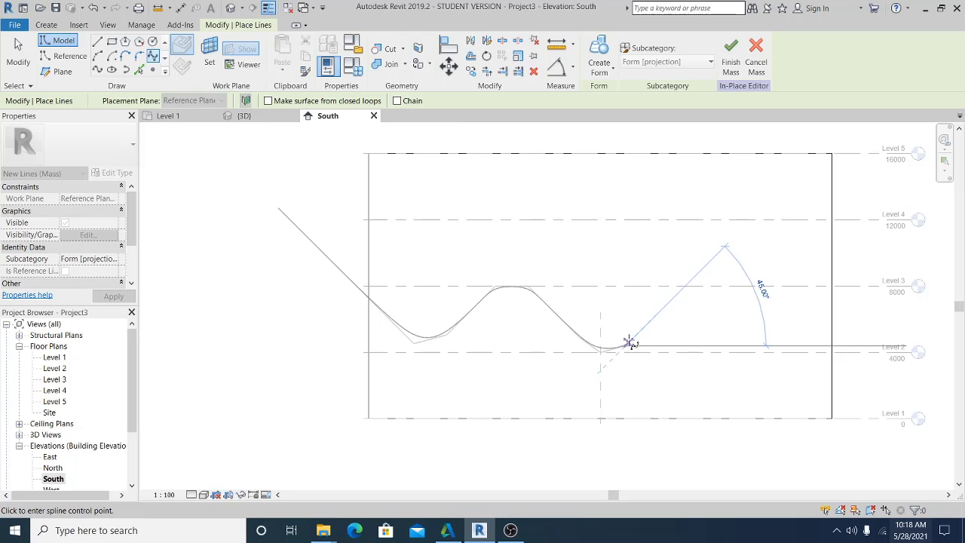
pyautogui.click(637, 327)
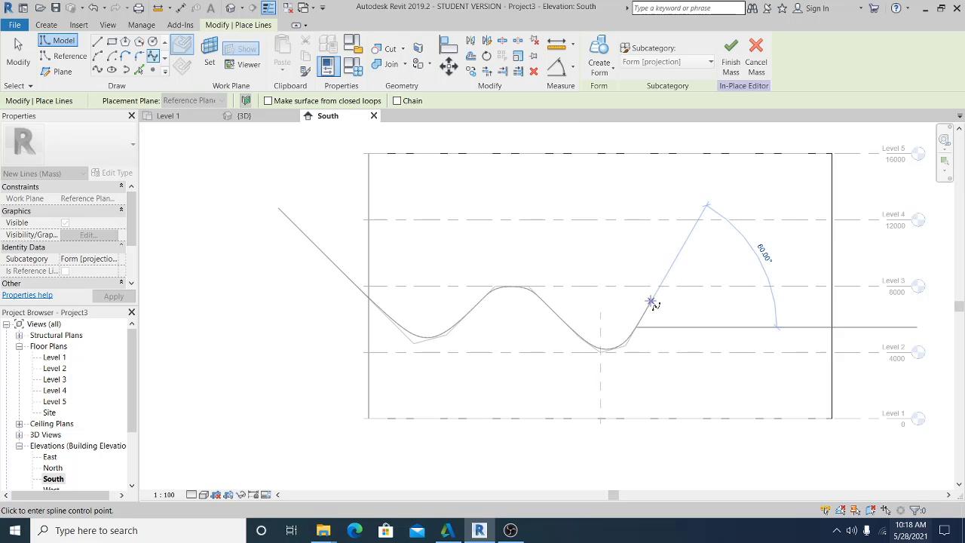
pyautogui.click(664, 259)
pyautogui.click(684, 255)
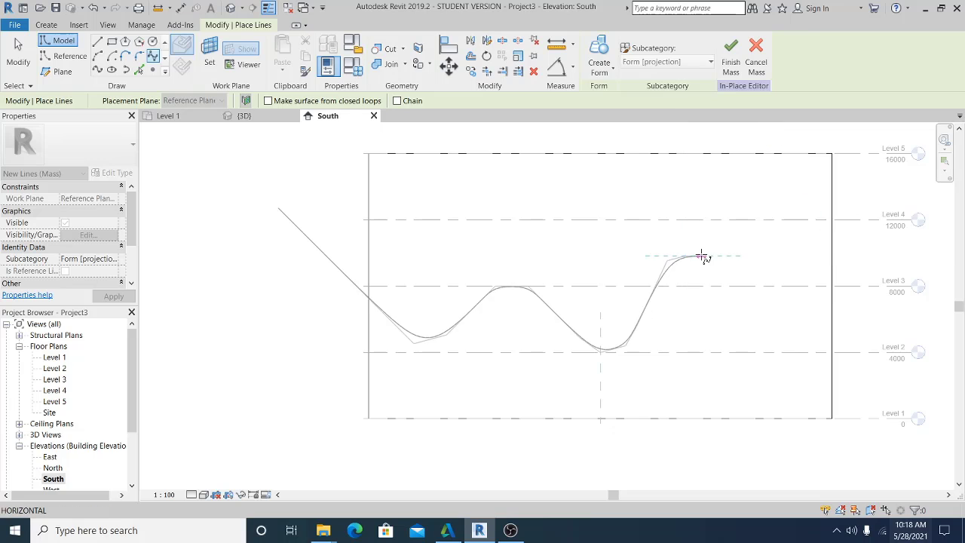
pyautogui.click(740, 300)
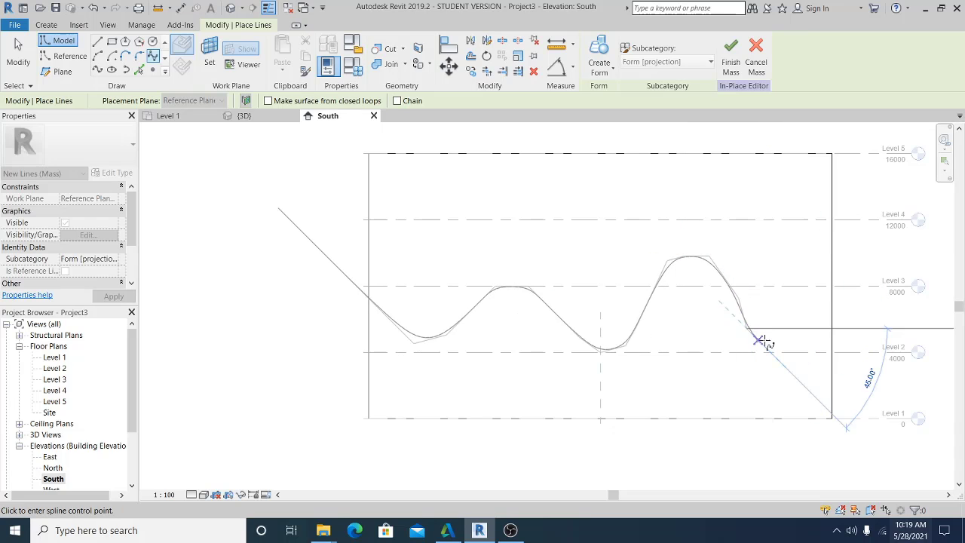
pyautogui.click(800, 341)
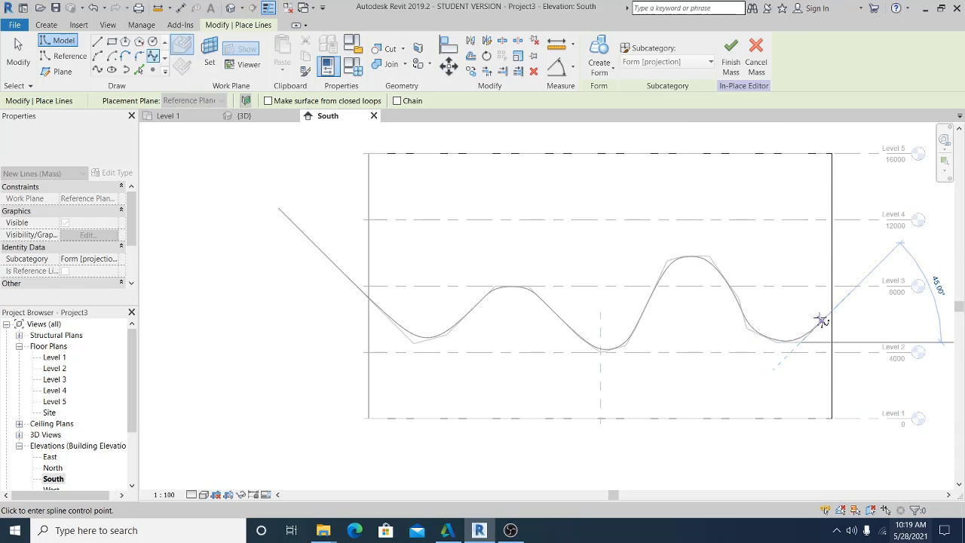
pyautogui.click(822, 321)
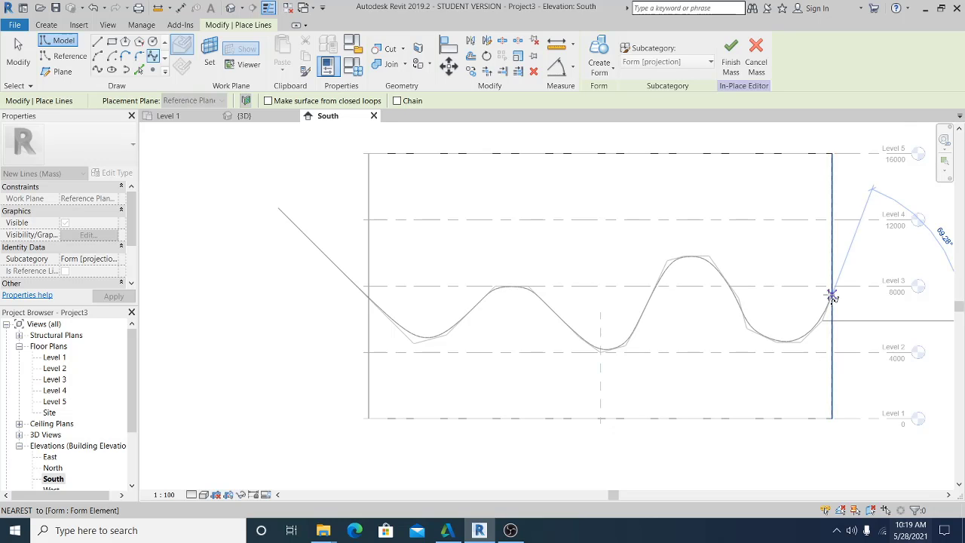
pyautogui.click(832, 296)
# - Continue the spline outside the cylinder, around its far side and back below Level 1 to beneath the starting point
pyautogui.click(850, 273)
pyautogui.click(915, 296)
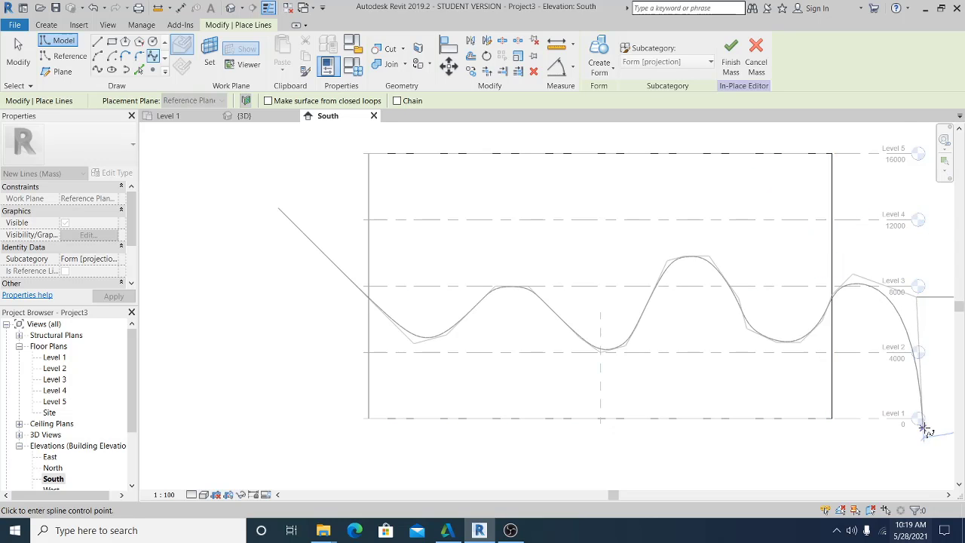
pyautogui.click(923, 429)
pyautogui.click(906, 476)
pyautogui.click(727, 477)
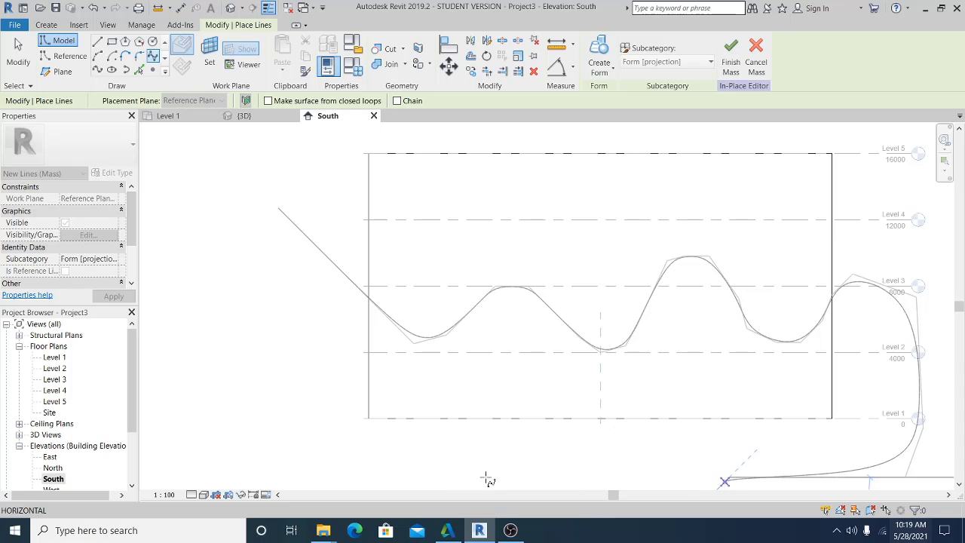
pyautogui.click(403, 476)
pyautogui.click(298, 452)
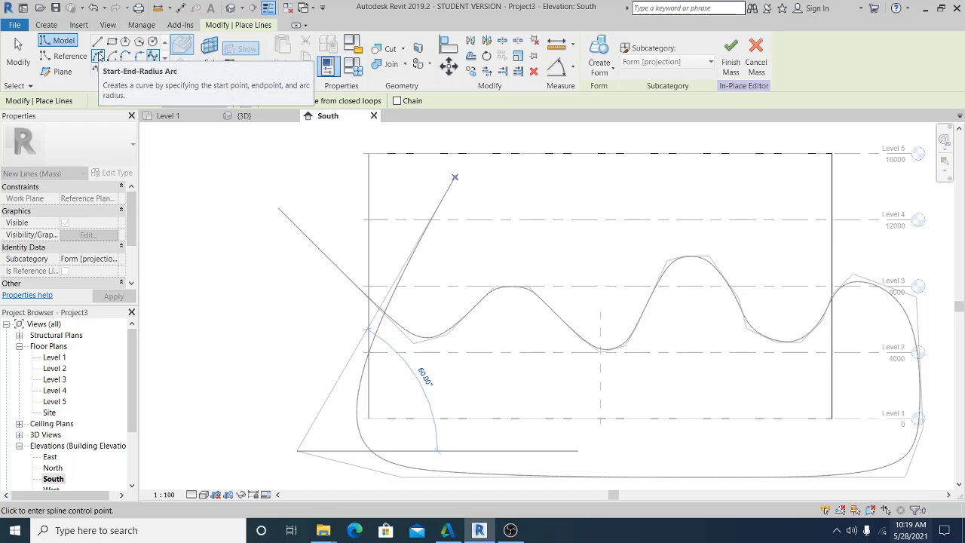
# - Close the outline with a start-end-radius arc between the two spline ends, bulging outward with a radius of about 7372
pyautogui.click(98, 56)
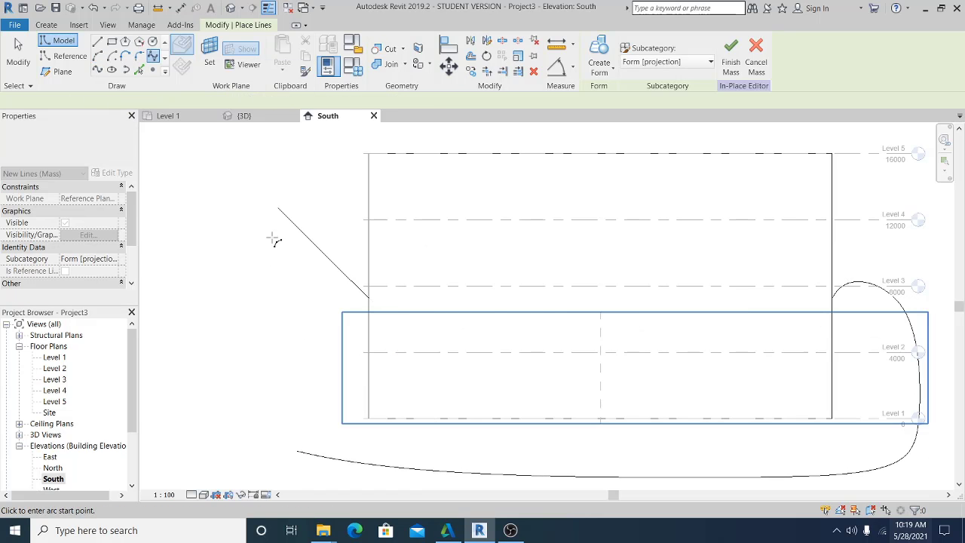
pyautogui.click(278, 209)
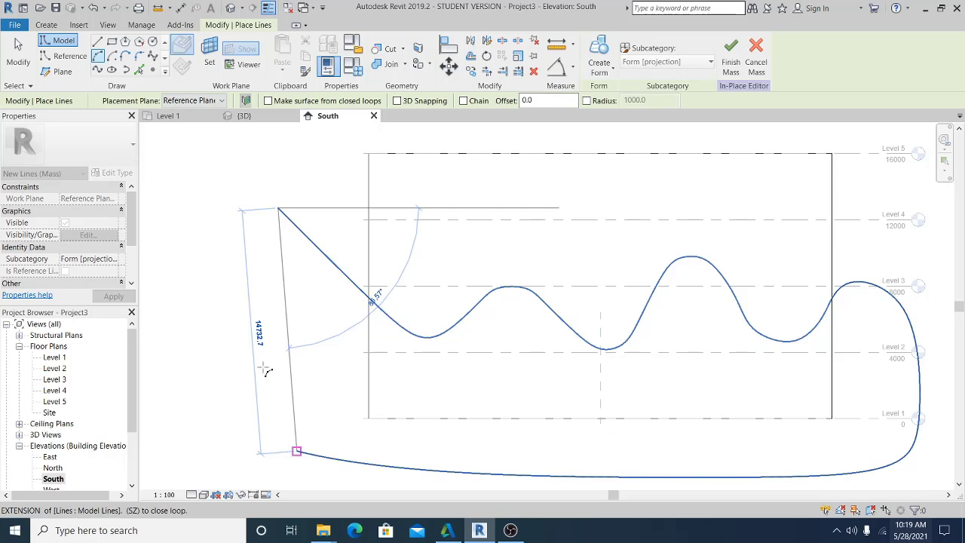
pyautogui.click(296, 451)
pyautogui.click(194, 223)
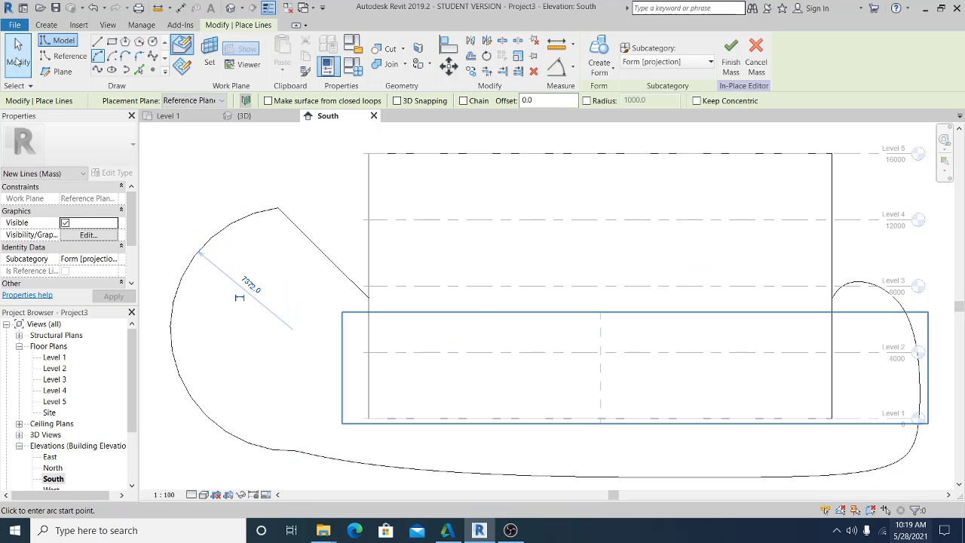
pyautogui.click(17, 61)
# - Set the South elevation's visual style to Wireframe
pyautogui.scroll(-1, 455, 273)
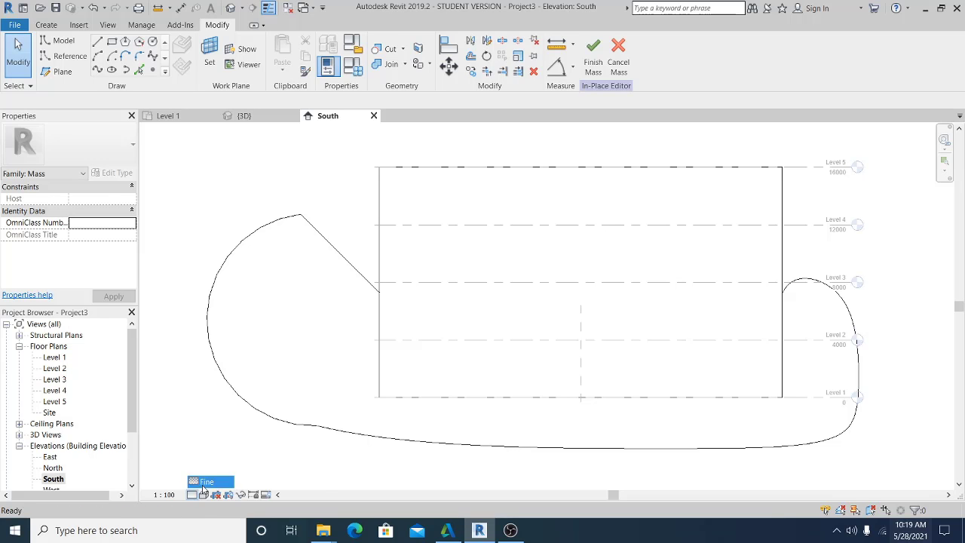
pyautogui.click(204, 494)
pyautogui.click(231, 422)
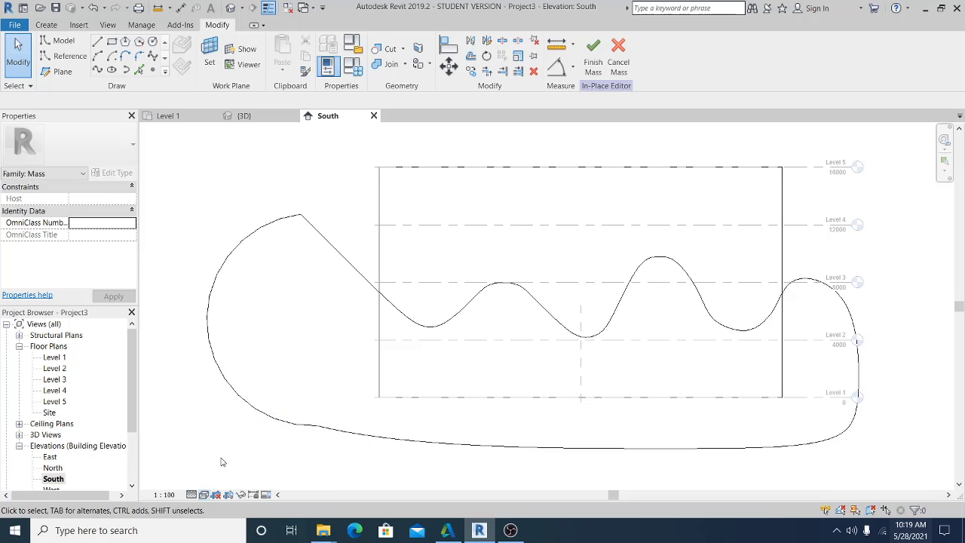
# - Reshape the spline by moving its control points around the two central crests and the trough between them
pyautogui.press('Tab')
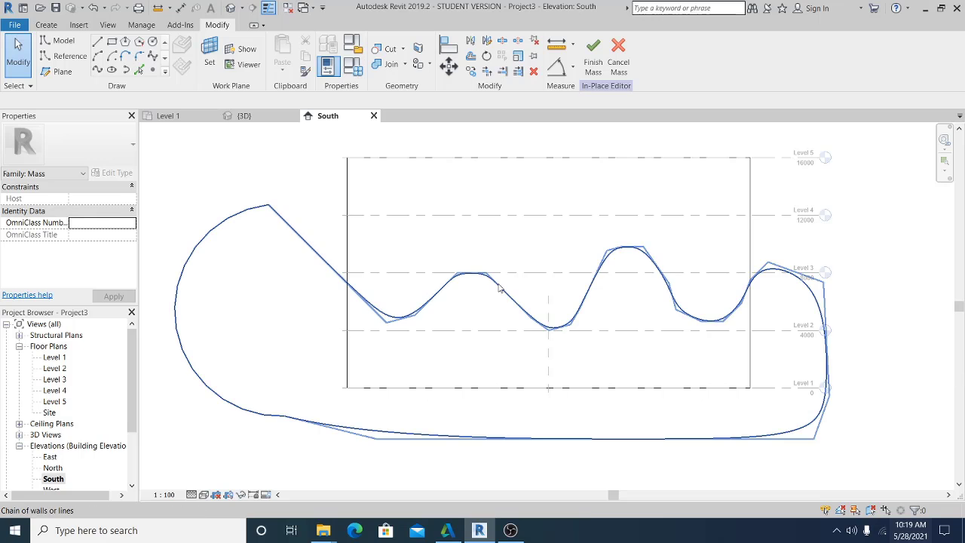
pyautogui.click(497, 288)
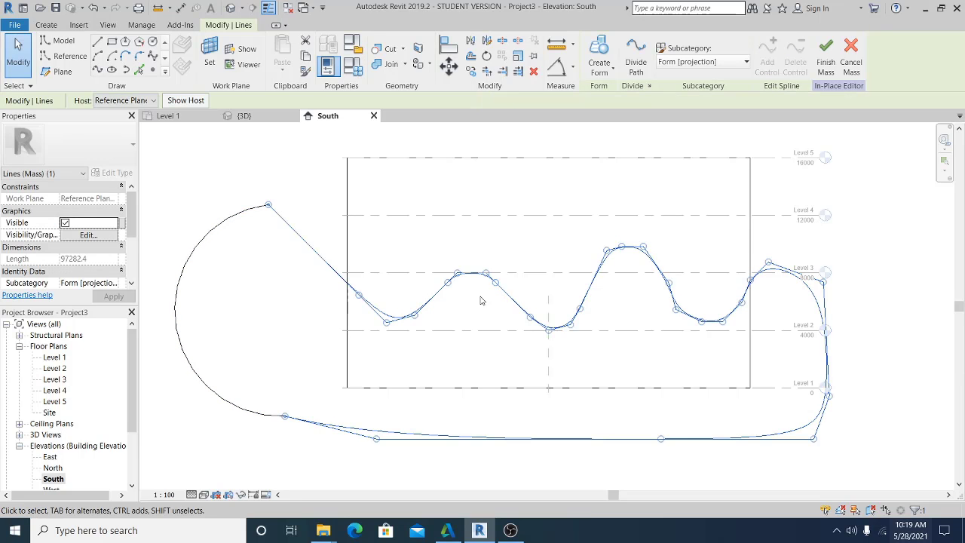
pyautogui.moveTo(643, 248); pyautogui.dragTo(618, 256)
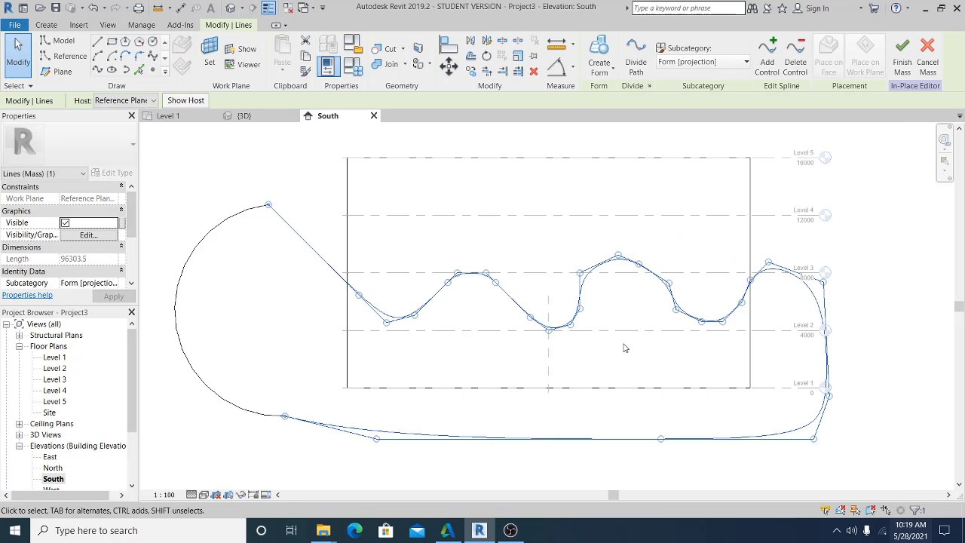
pyautogui.moveTo(624, 358); pyautogui.dragTo(564, 362, button='middle')
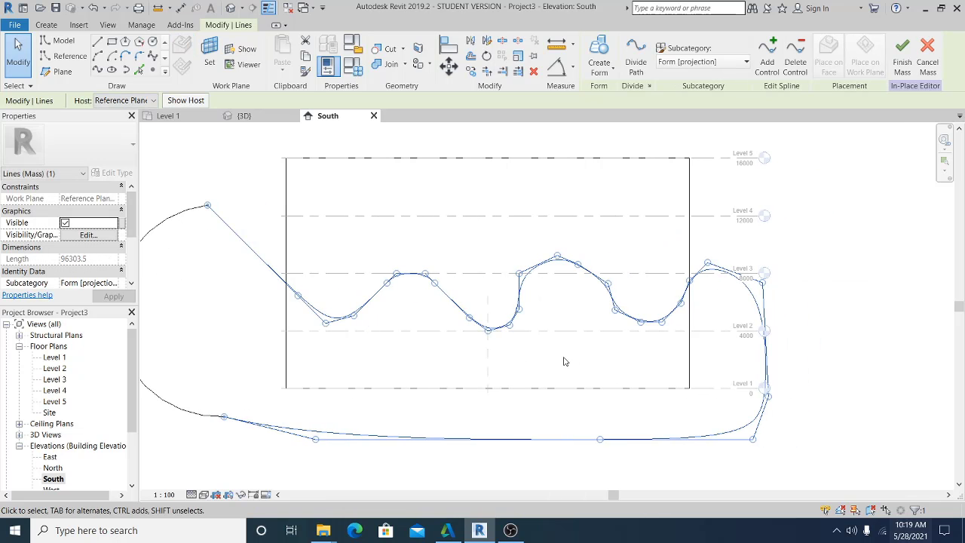
pyautogui.moveTo(611, 288); pyautogui.dragTo(607, 289)
pyautogui.moveTo(488, 322)
pyautogui.mouseDown()
pyautogui.moveTo(452, 323)
pyautogui.moveTo(481, 334)
pyautogui.mouseUp()
pyautogui.moveTo(520, 309); pyautogui.dragTo(516, 304)
pyautogui.moveTo(389, 284); pyautogui.dragTo(427, 264)
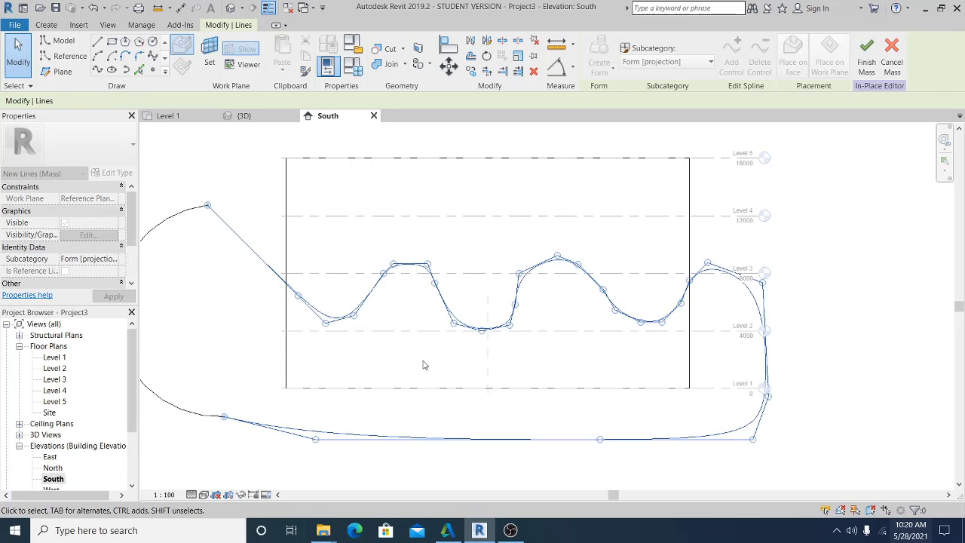
pyautogui.click(388, 339)
pyautogui.scroll(-3, 387, 338)
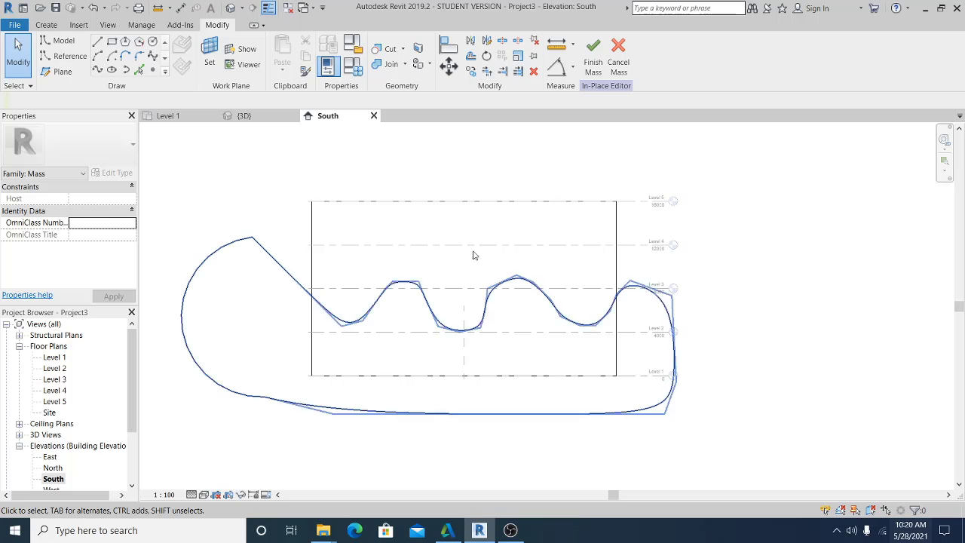
# - In the 3D view, create a solid form from the closed chain of spline and arc
pyautogui.click(231, 9)
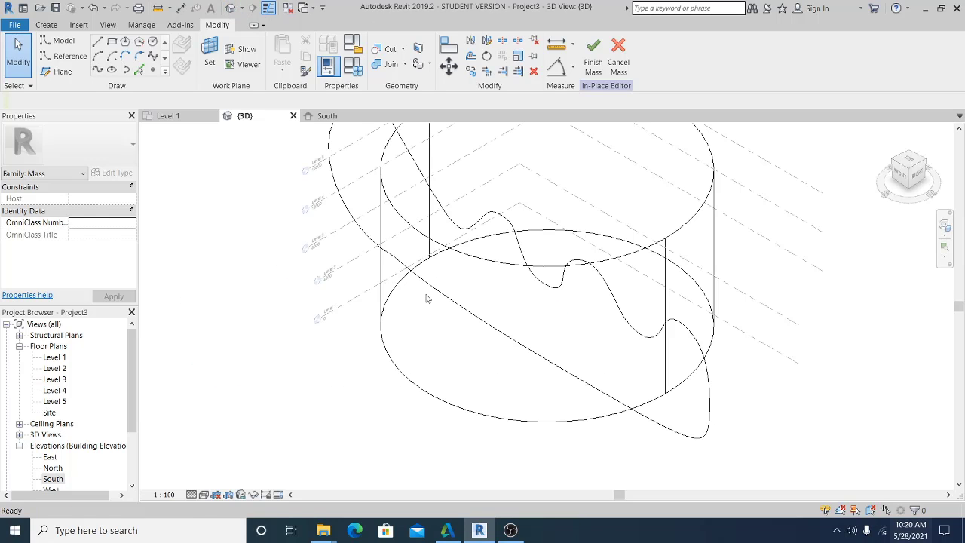
pyautogui.click(601, 268)
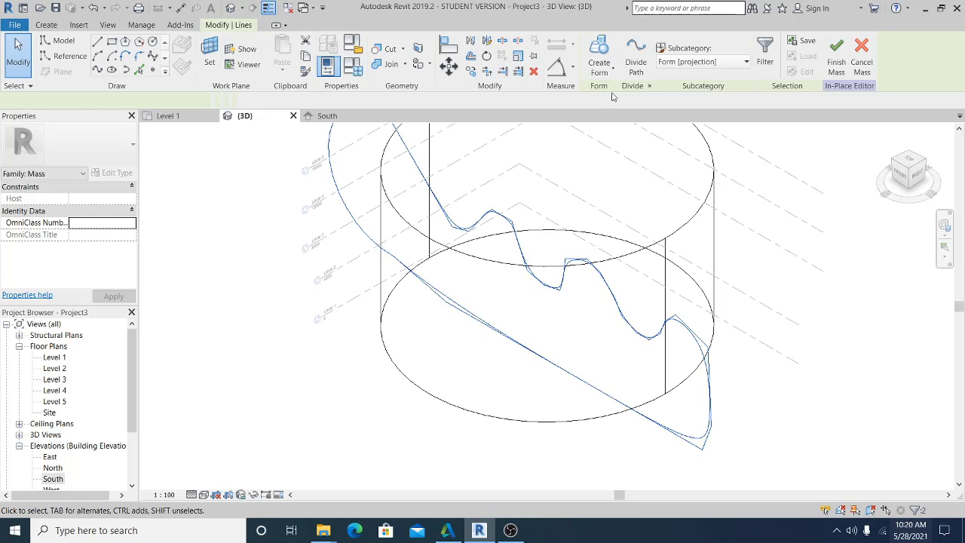
pyautogui.click(612, 68)
pyautogui.click(611, 97)
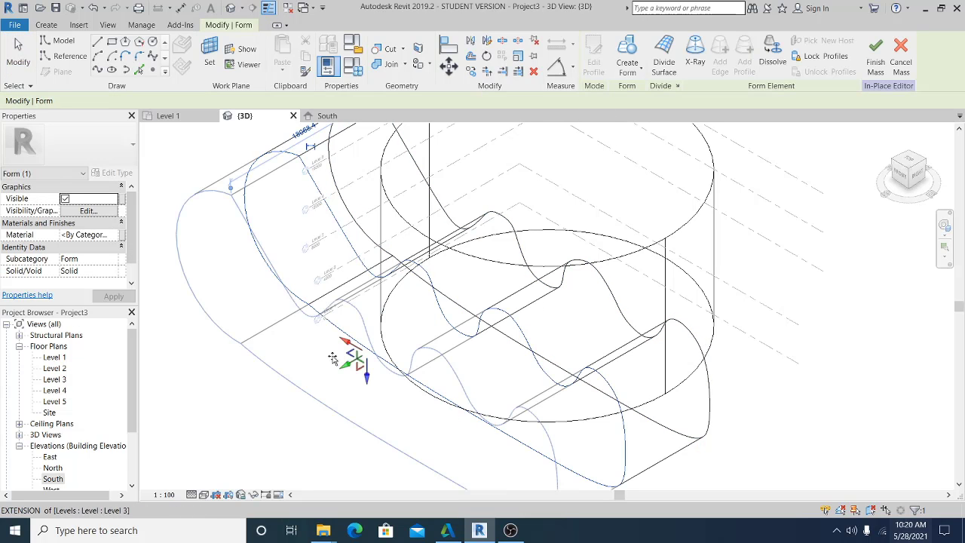
# - Lengthen the wavy form to about 35969 by pulling its end face outward until it passes fully through the cylinder
pyautogui.keyDown('shift'); pyautogui.moveTo(332, 357); pyautogui.dragTo(462, 359, button='middle'); pyautogui.keyUp('shift')
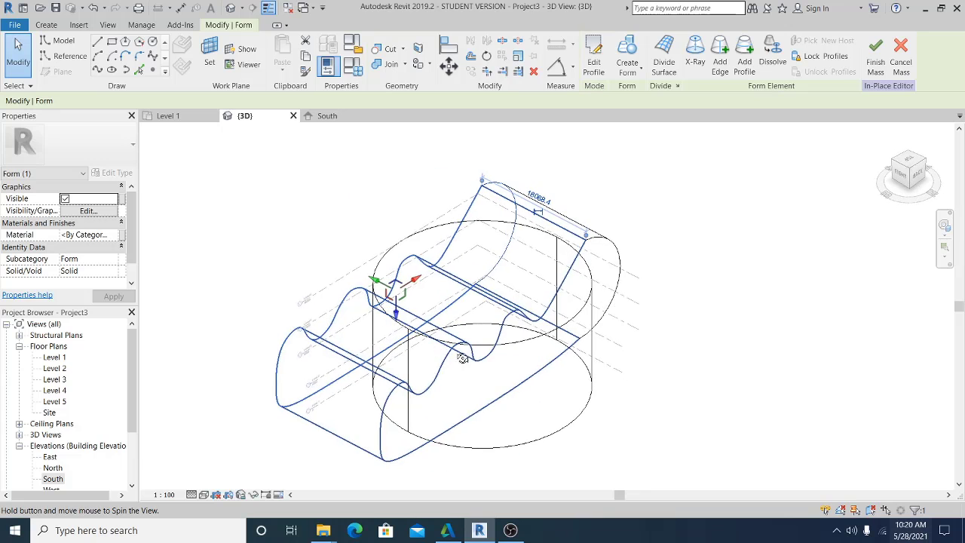
pyautogui.click(545, 363)
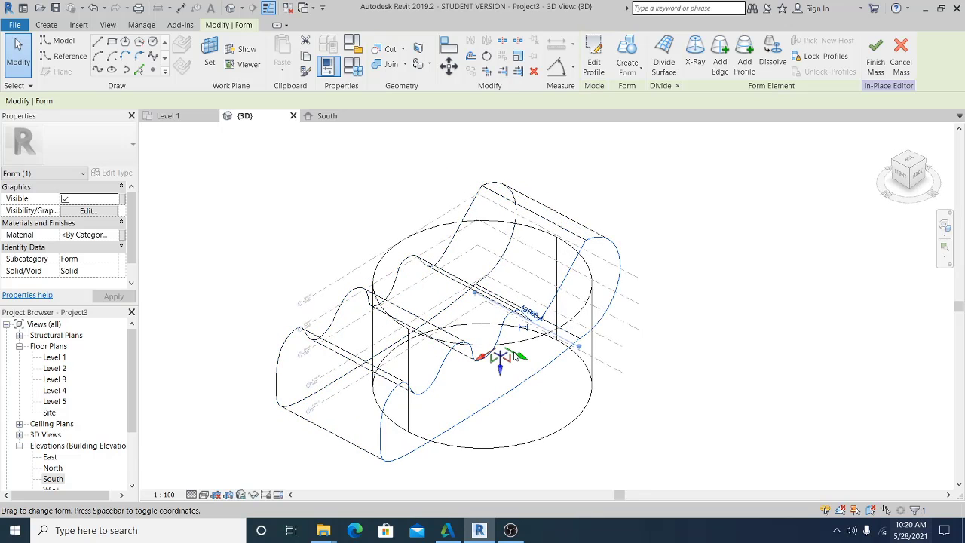
pyautogui.moveTo(516, 356); pyautogui.dragTo(618, 410)
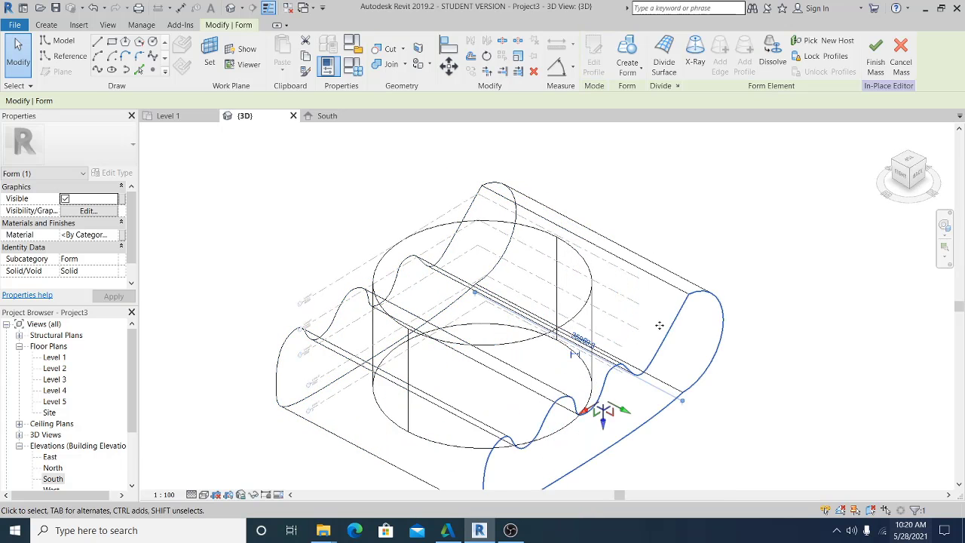
pyautogui.press('Escape')
# - Select the whole wavy form and change it from Solid to Void
pyautogui.keyDown('shift'); pyautogui.moveTo(678, 390); pyautogui.dragTo(813, 322, button='middle'); pyautogui.keyUp('shift')
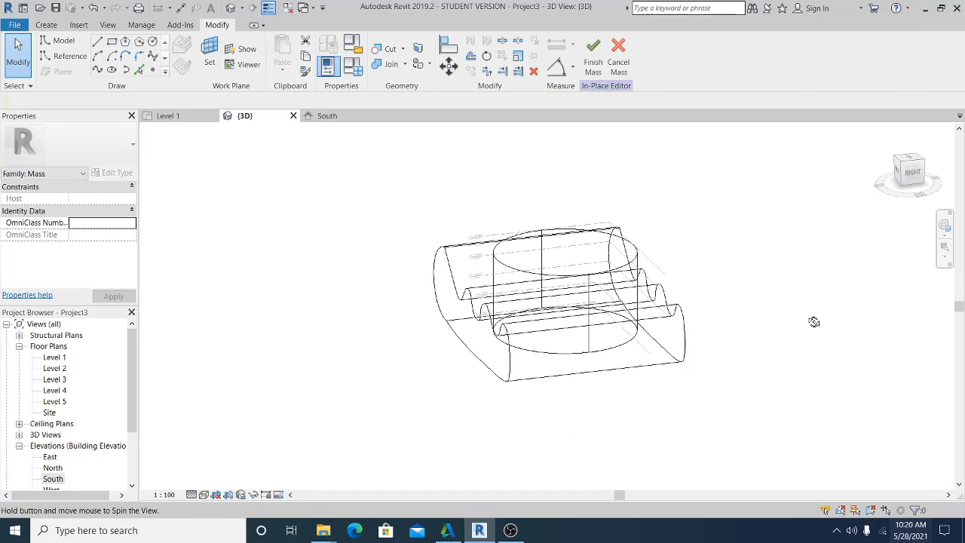
pyautogui.click(670, 364)
pyautogui.click(655, 385)
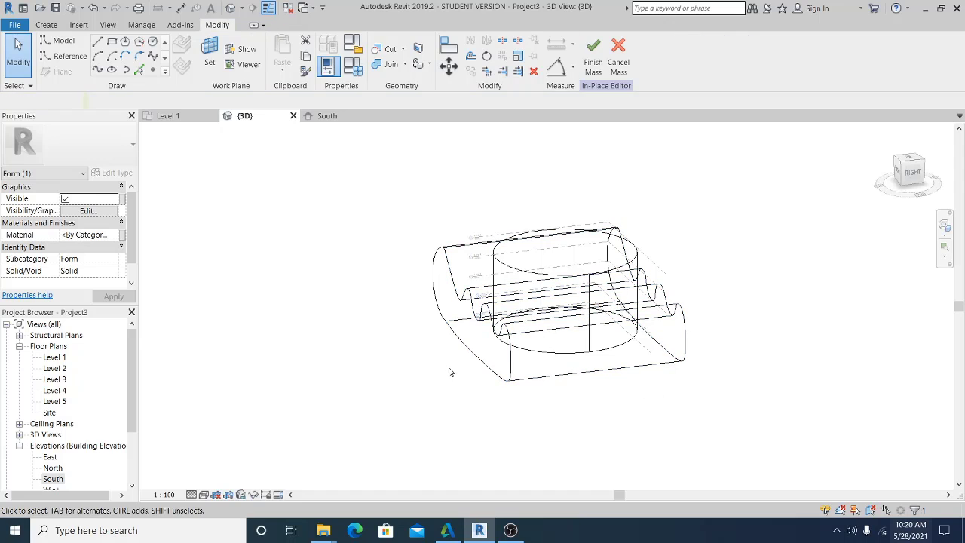
pyautogui.press('Tab')
pyautogui.click(469, 355)
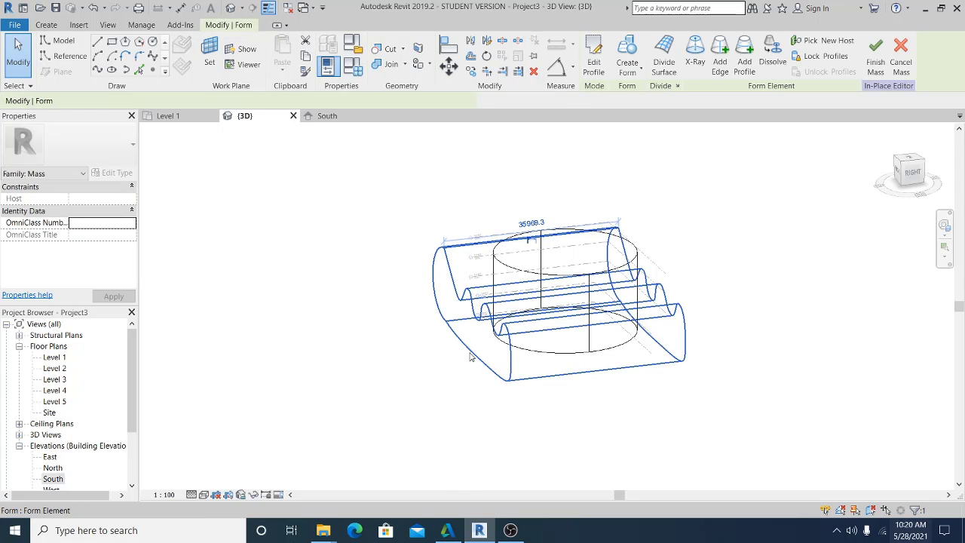
pyautogui.click(110, 271)
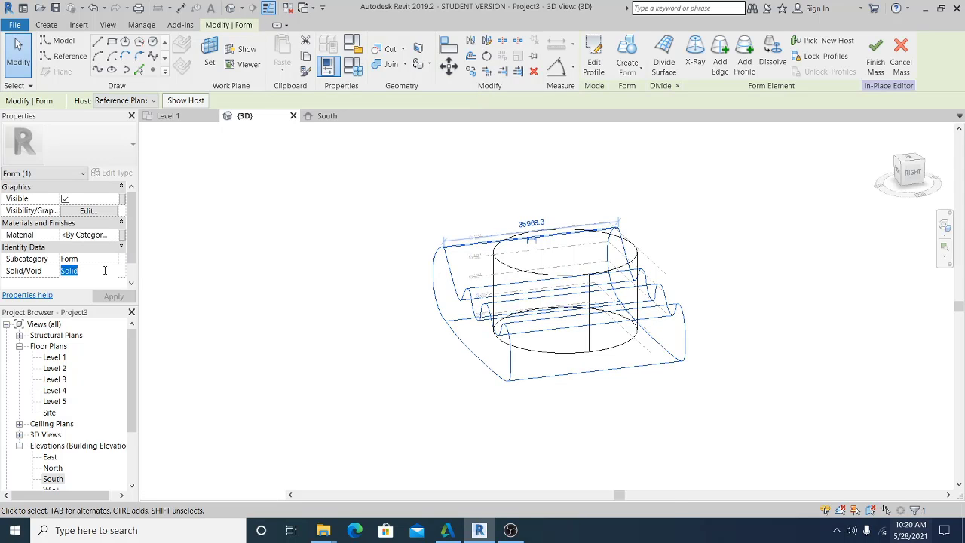
pyautogui.click(111, 271)
pyautogui.click(75, 294)
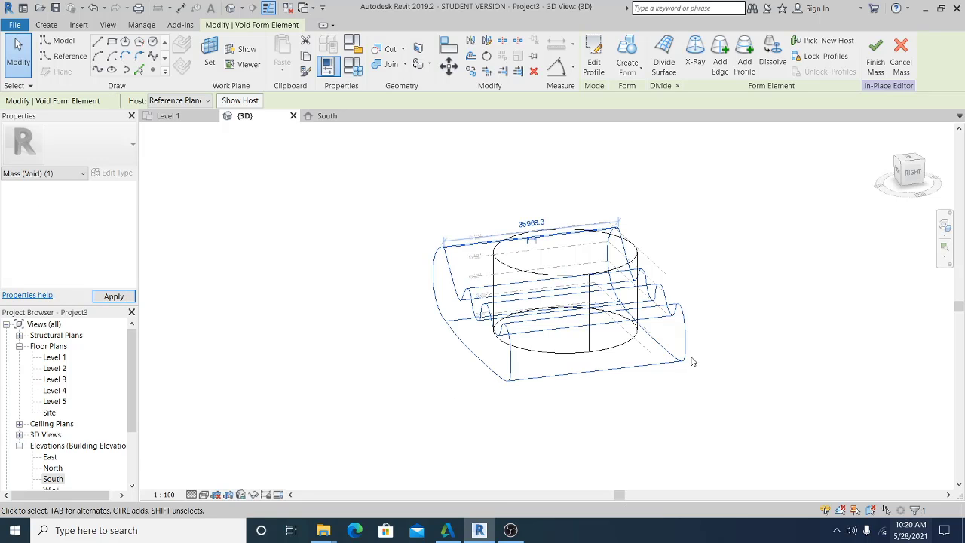
# - Copy the wavy void to the clipboard, let it cut the cylinder, and finish the in-place mass
pyautogui.click(303, 59)
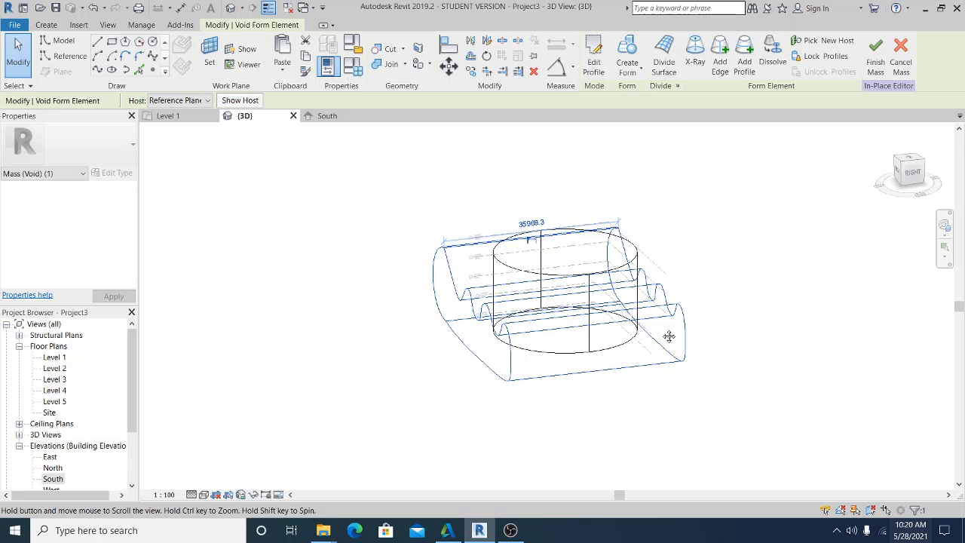
pyautogui.moveTo(670, 334); pyautogui.dragTo(610, 359, button='middle')
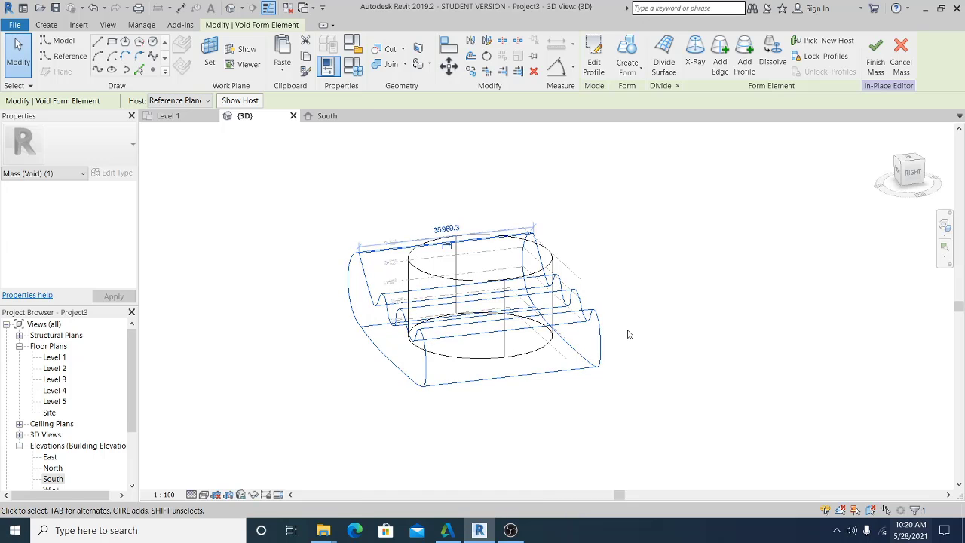
pyautogui.click(642, 339)
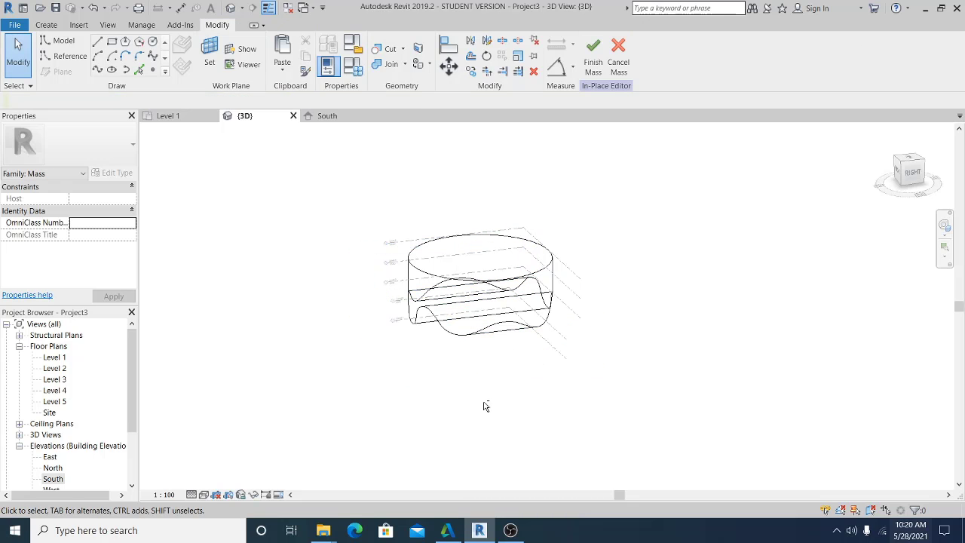
pyautogui.keyDown('shift'); pyautogui.moveTo(485, 406); pyautogui.dragTo(520, 408, button='middle'); pyautogui.keyUp('shift')
pyautogui.scroll(2, 496, 378)
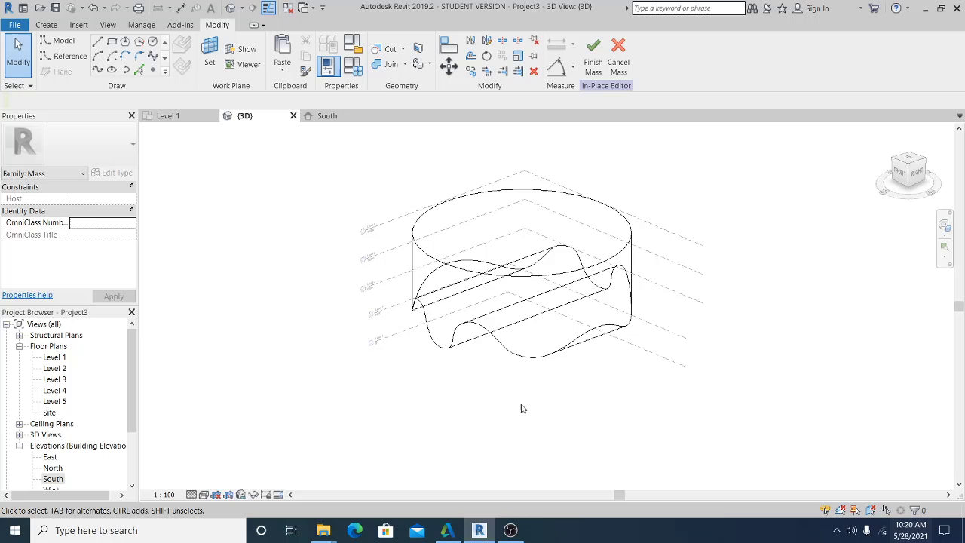
pyautogui.click(594, 59)
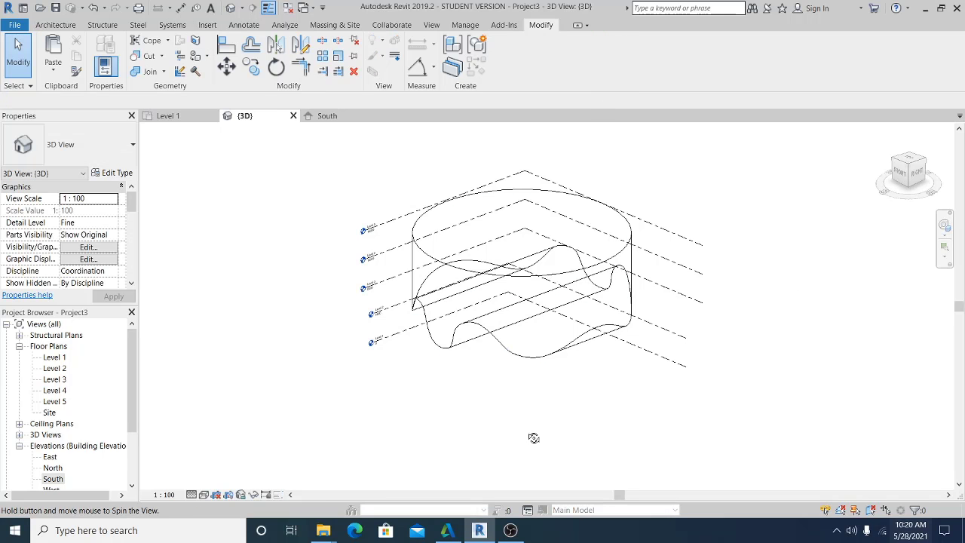
# - Start a curtain system by face and duplicate the 1500 x 3000mm curtain system type under the suggested name
pyautogui.keyDown('shift'); pyautogui.moveTo(532, 437); pyautogui.dragTo(619, 345, button='middle'); pyautogui.keyUp('shift')
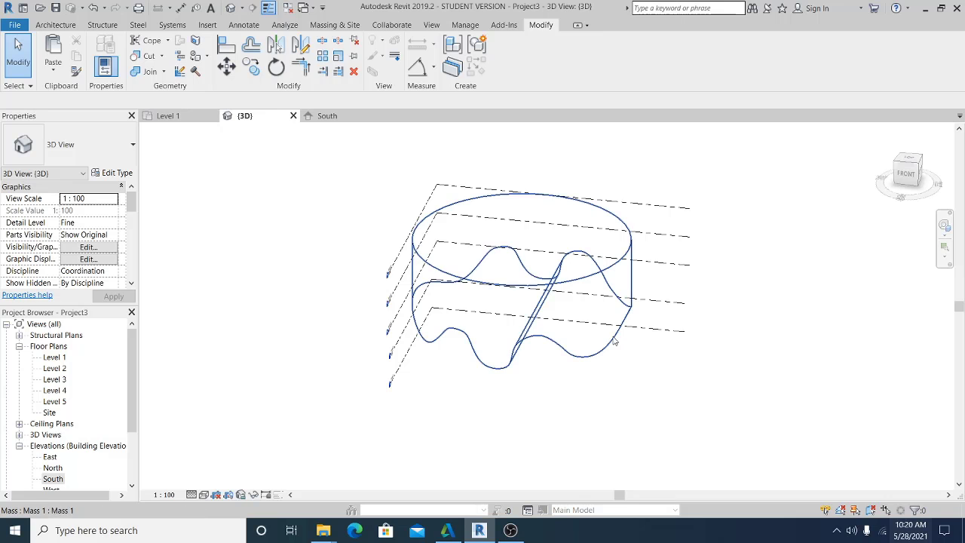
pyautogui.moveTo(630, 396); pyautogui.dragTo(631, 399, button='middle')
pyautogui.click(337, 26)
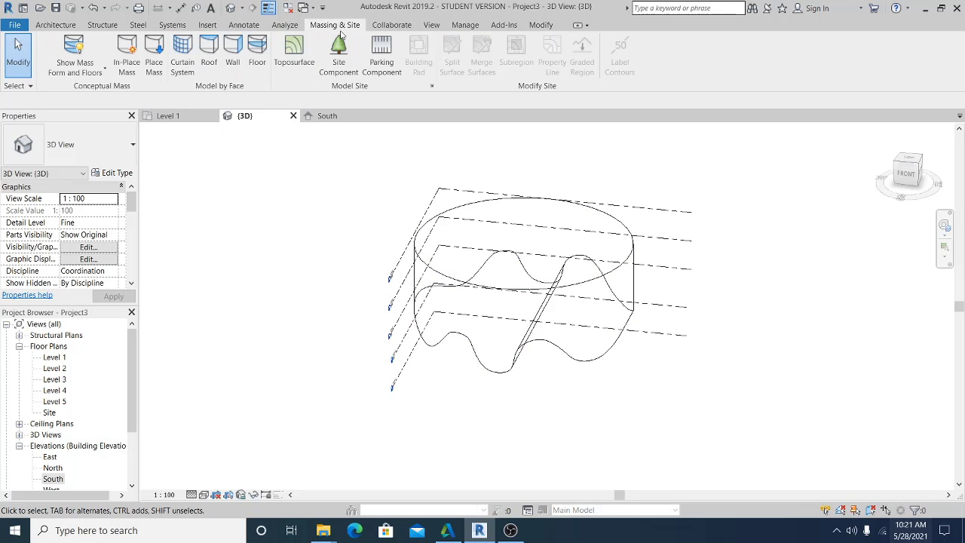
pyautogui.click(182, 53)
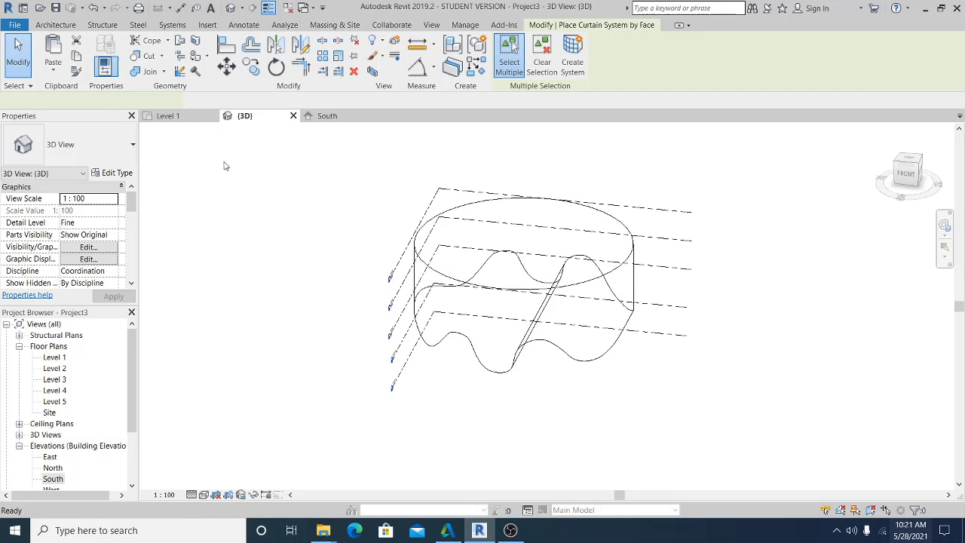
pyautogui.click(113, 172)
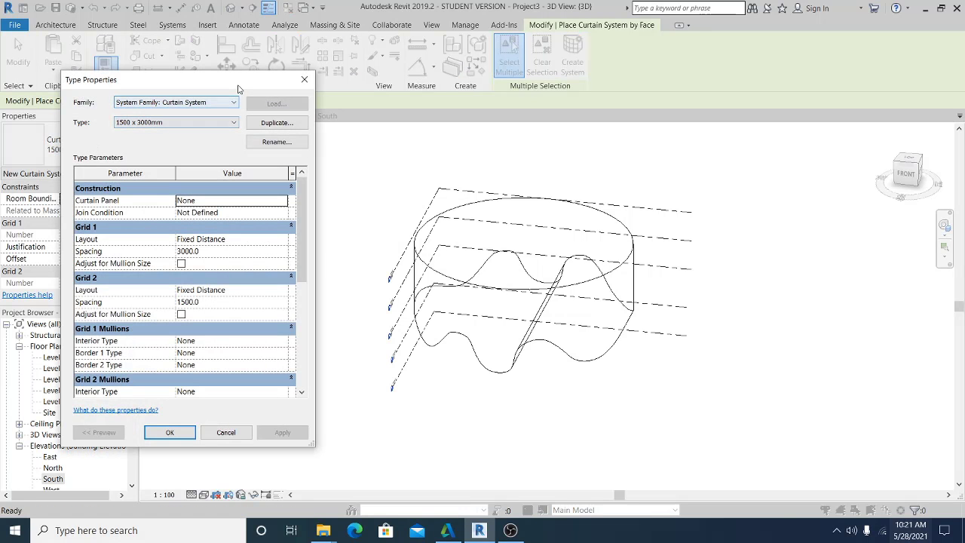
pyautogui.click(276, 123)
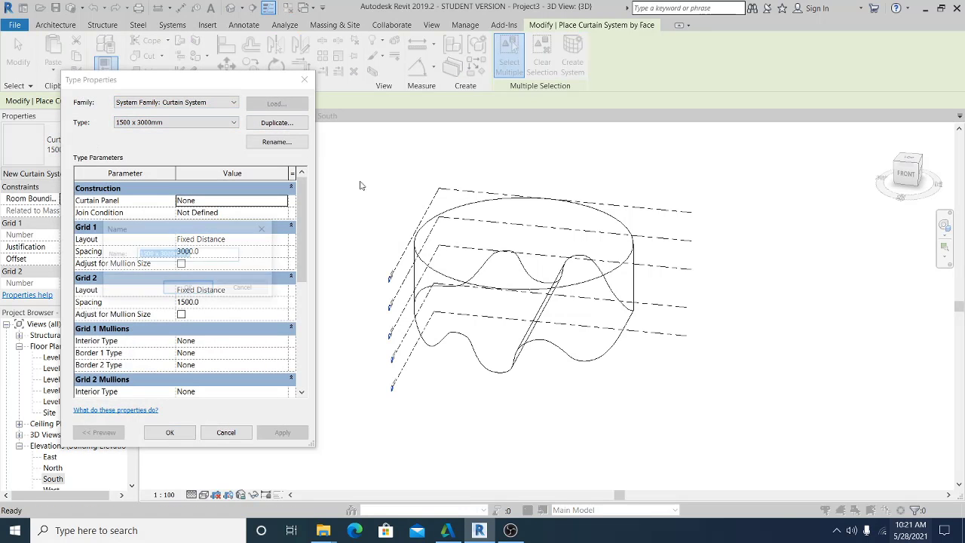
pyautogui.click(208, 285)
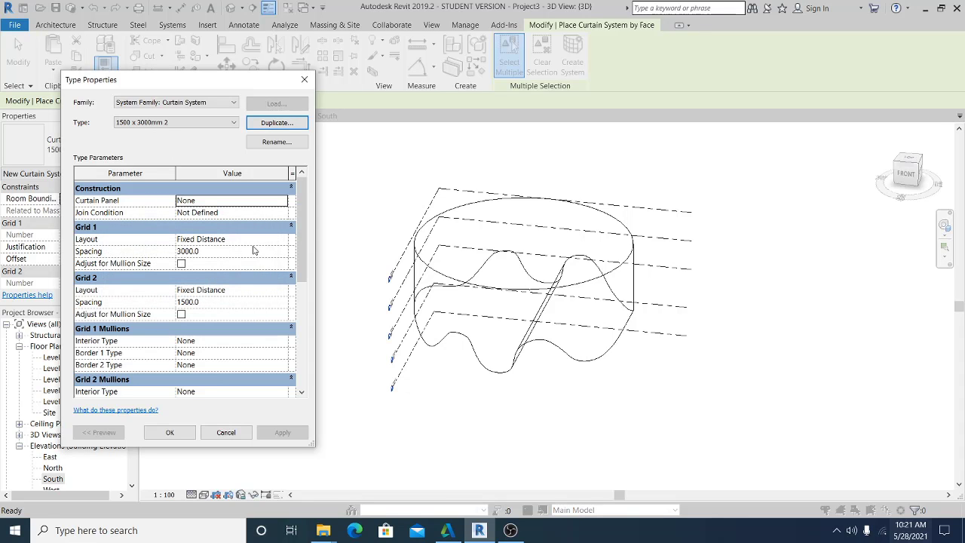
# - Set the duplicated type's Grid 1 spacing to 250 and its Grid 2 layout to None
pyautogui.click(224, 251)
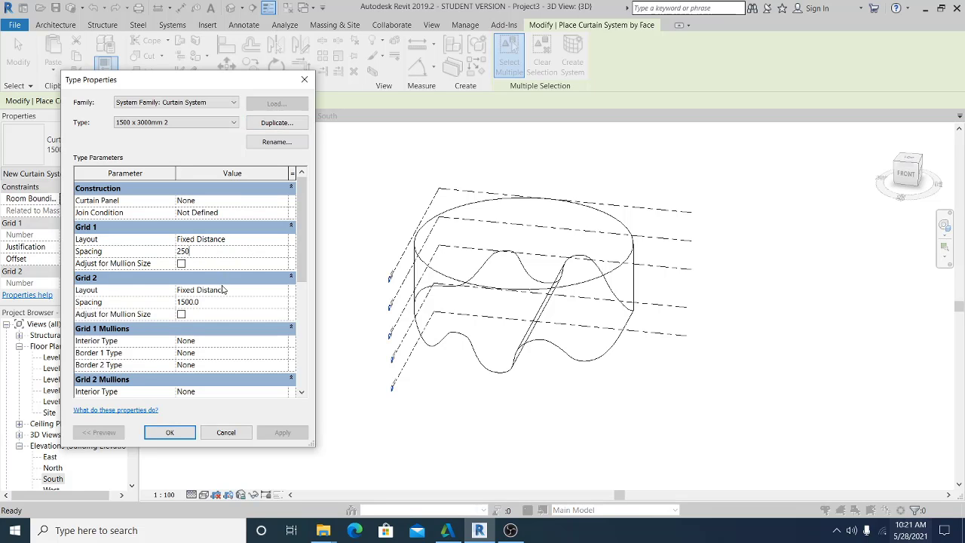
pyautogui.click(281, 291)
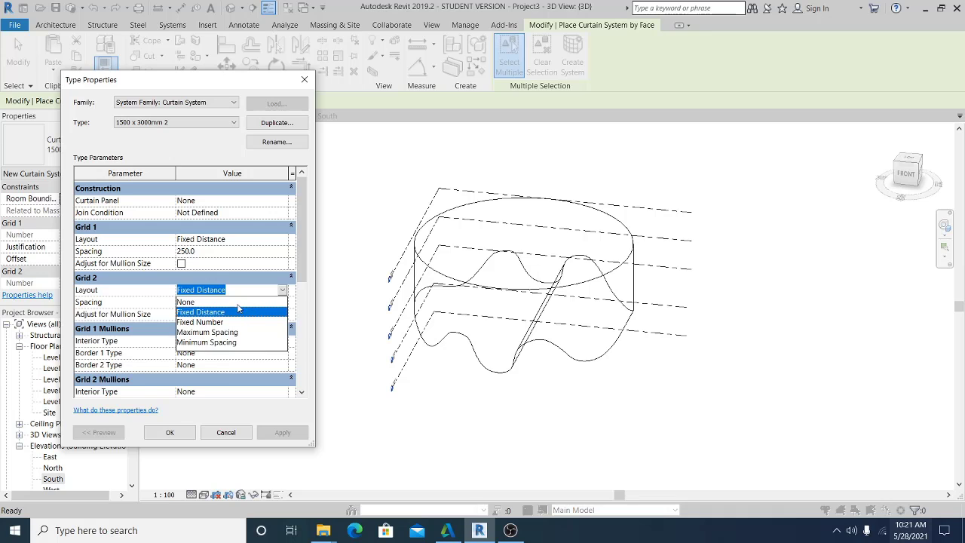
pyautogui.click(236, 302)
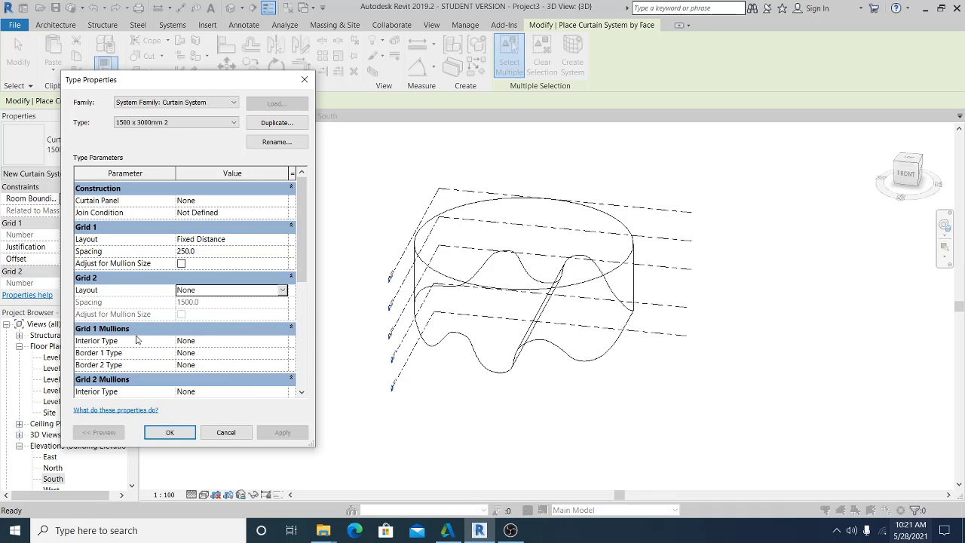
pyautogui.click(170, 433)
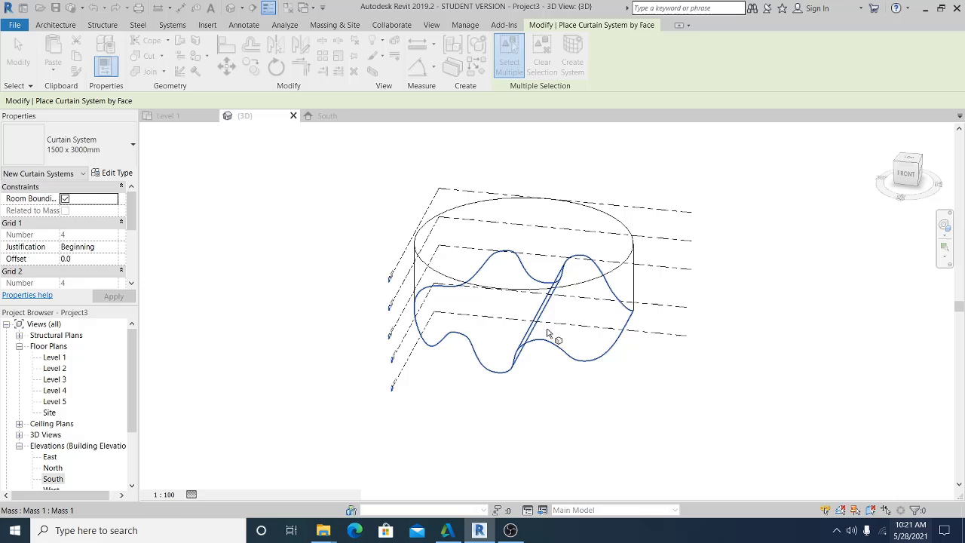
# - Create the curtain system on the cylinder's curved side face
pyautogui.click(624, 305)
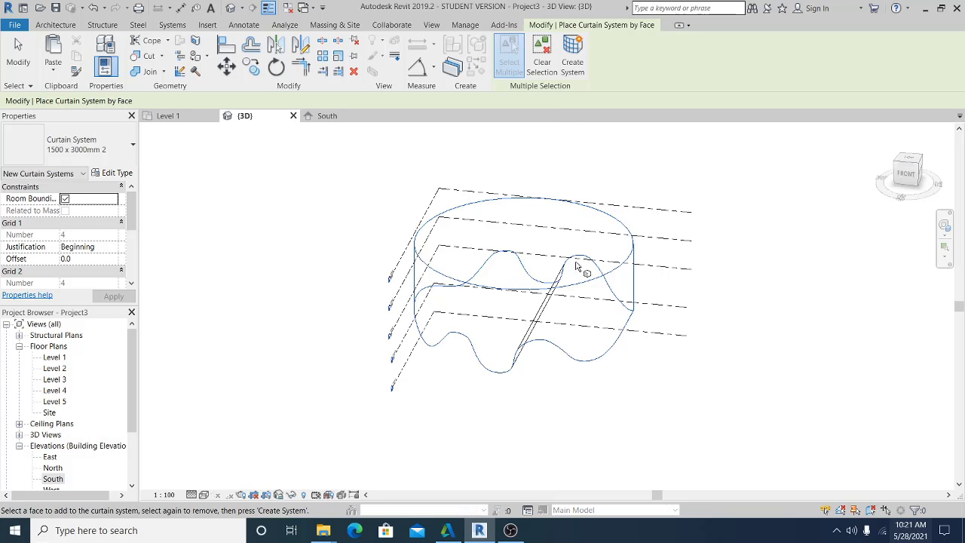
pyautogui.click(573, 60)
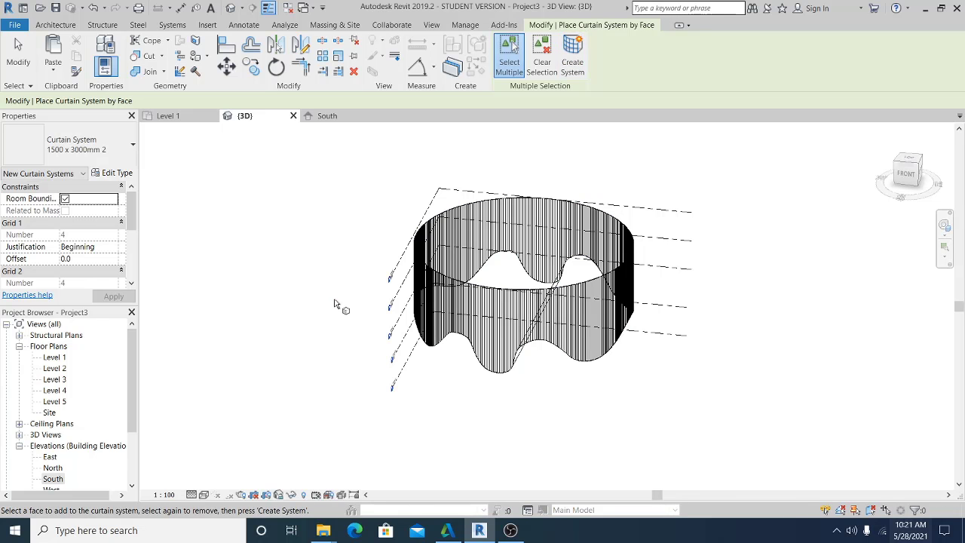
pyautogui.moveTo(335, 303); pyautogui.dragTo(372, 317, button='middle')
pyautogui.press('Escape')
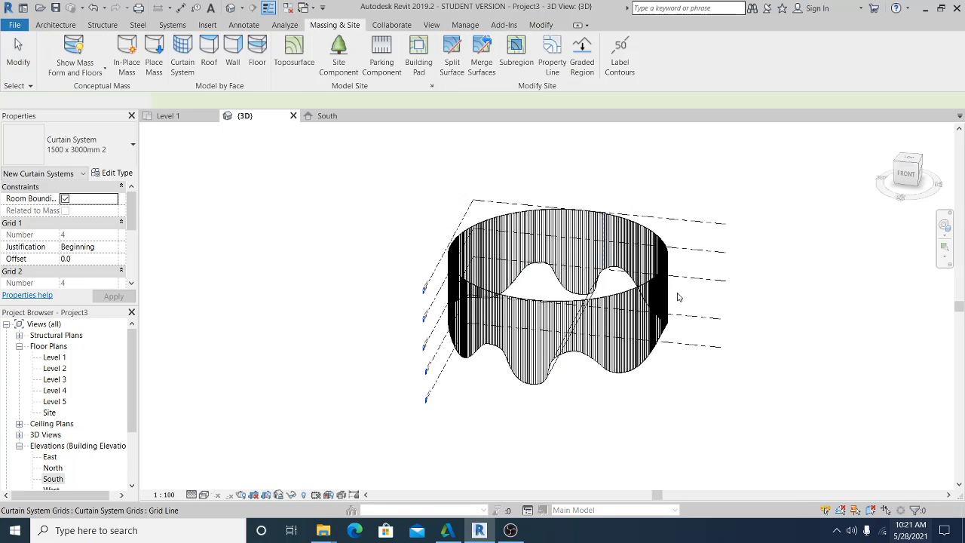
pyautogui.press('Escape')
# - Set the 3D view's visual style to Realistic
pyautogui.scroll(1, 677, 297)
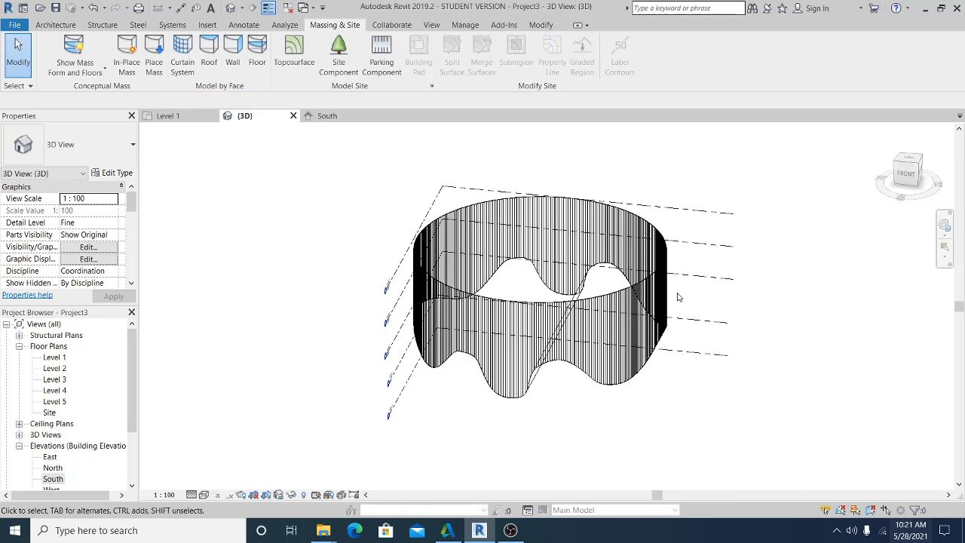
pyautogui.click(204, 495)
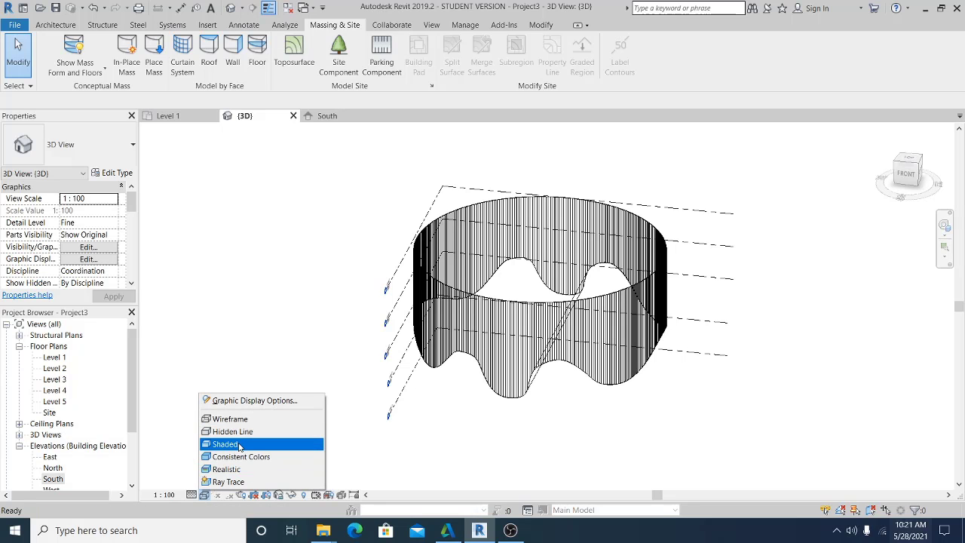
pyautogui.click(236, 469)
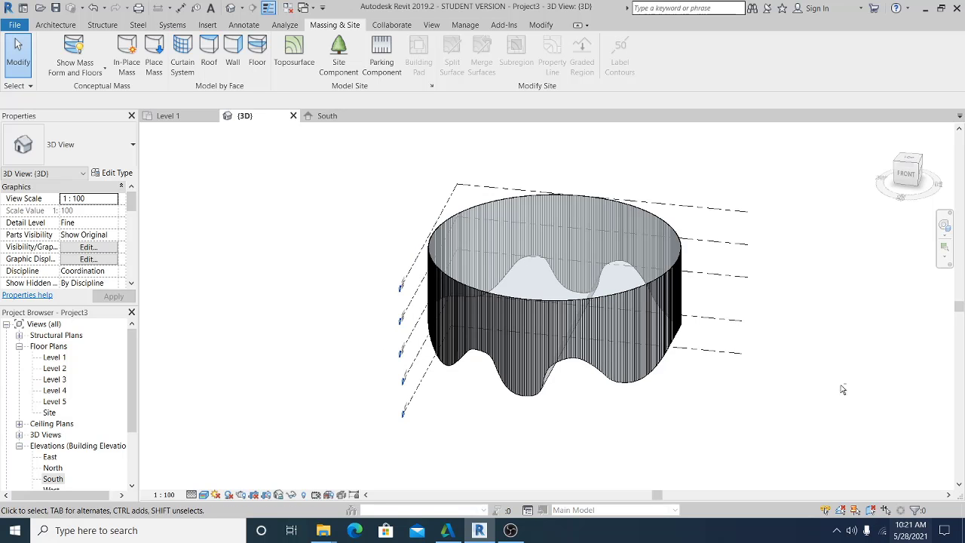
# - Edit the cylinder mass in place, delete its wavy void form, and finish the mass
pyautogui.keyDown('shift'); pyautogui.moveTo(657, 439); pyautogui.dragTo(689, 417, button='middle'); pyautogui.keyUp('shift')
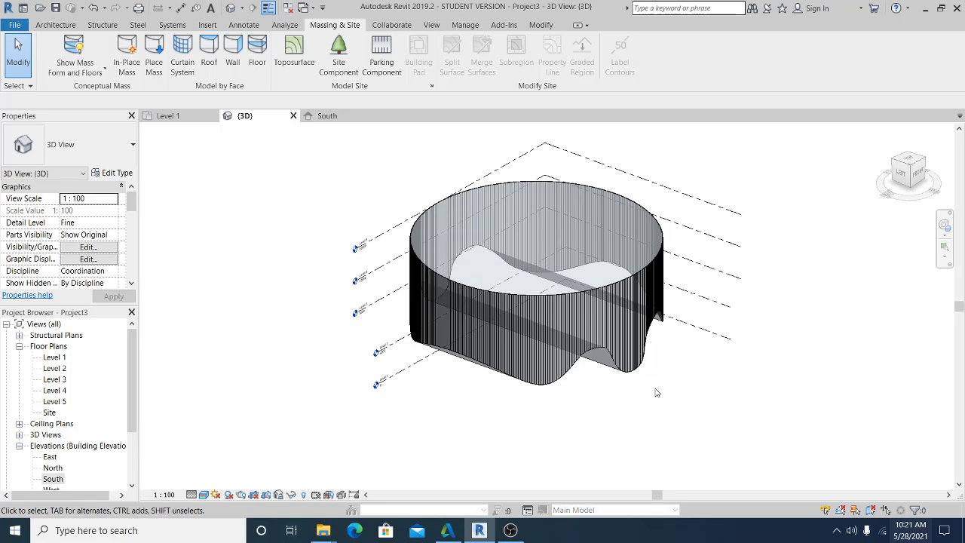
pyautogui.moveTo(655, 389); pyautogui.dragTo(657, 402, button='middle')
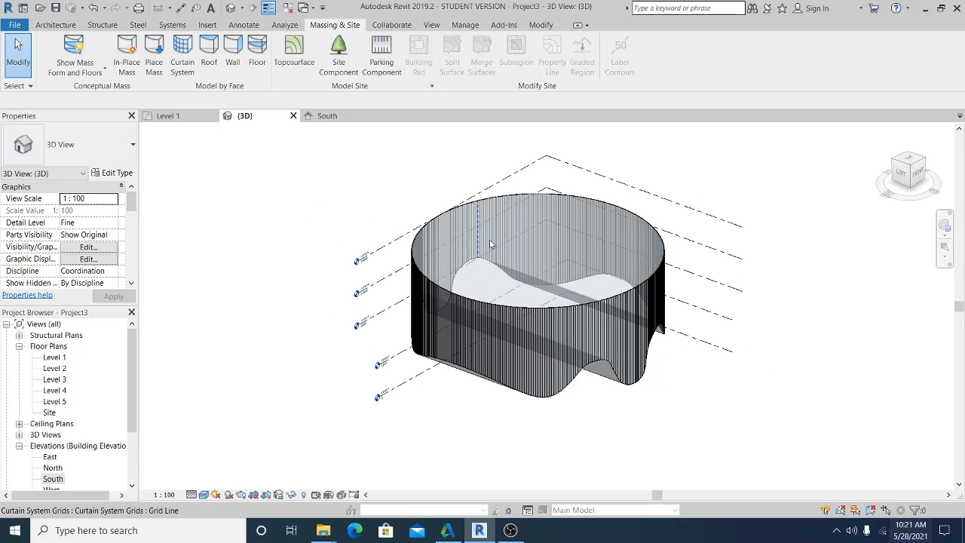
pyautogui.scroll(1, 645, 359)
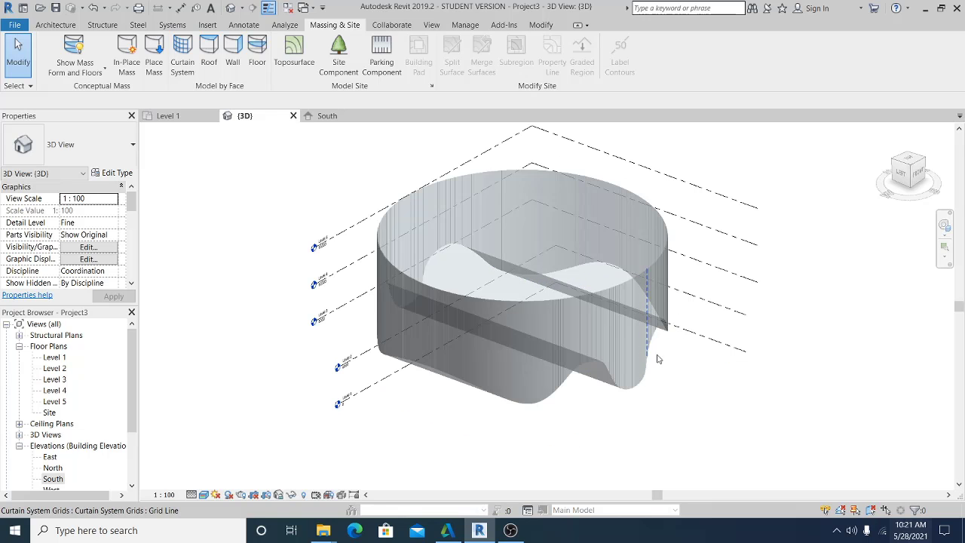
pyautogui.doubleClick(596, 380)
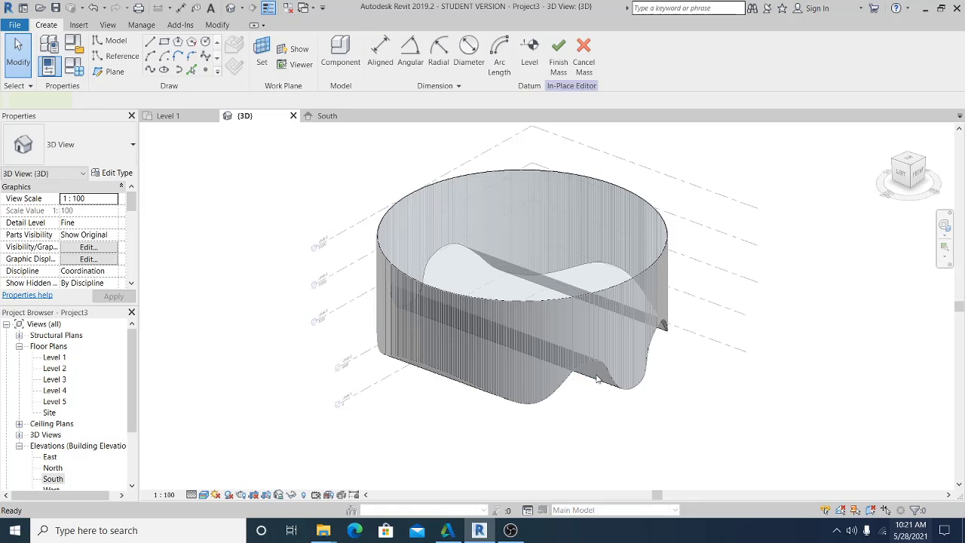
pyautogui.moveTo(599, 397); pyautogui.dragTo(592, 396, button='middle')
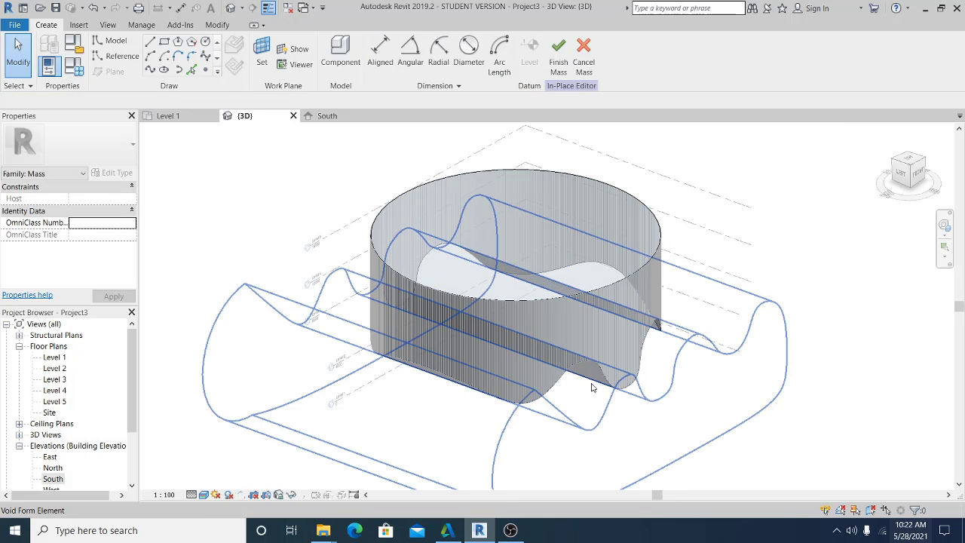
pyautogui.click(591, 387)
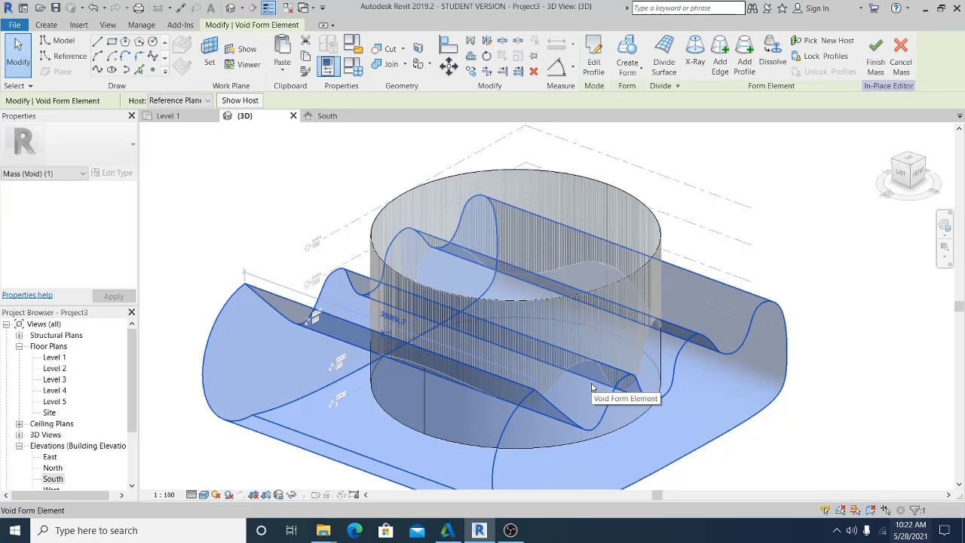
pyautogui.press('Escape')
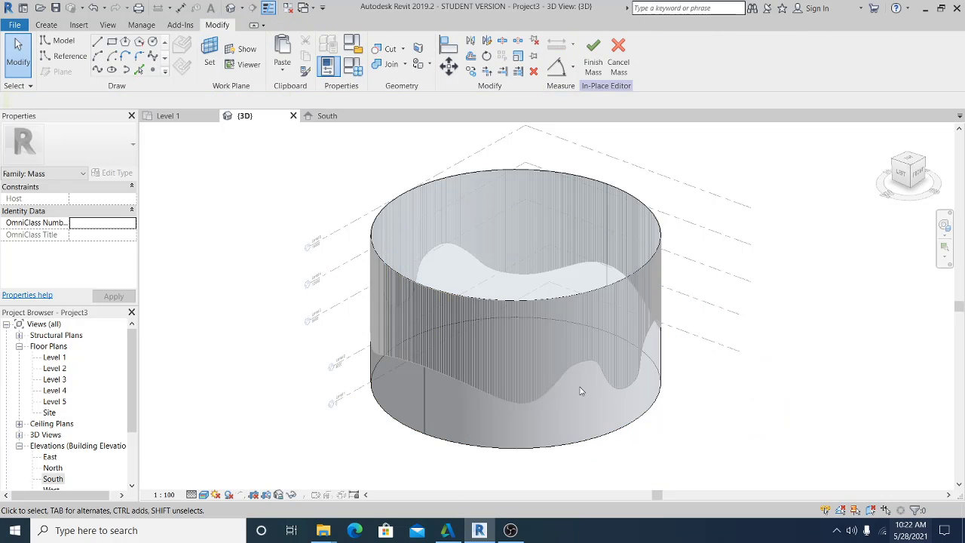
pyautogui.click(594, 72)
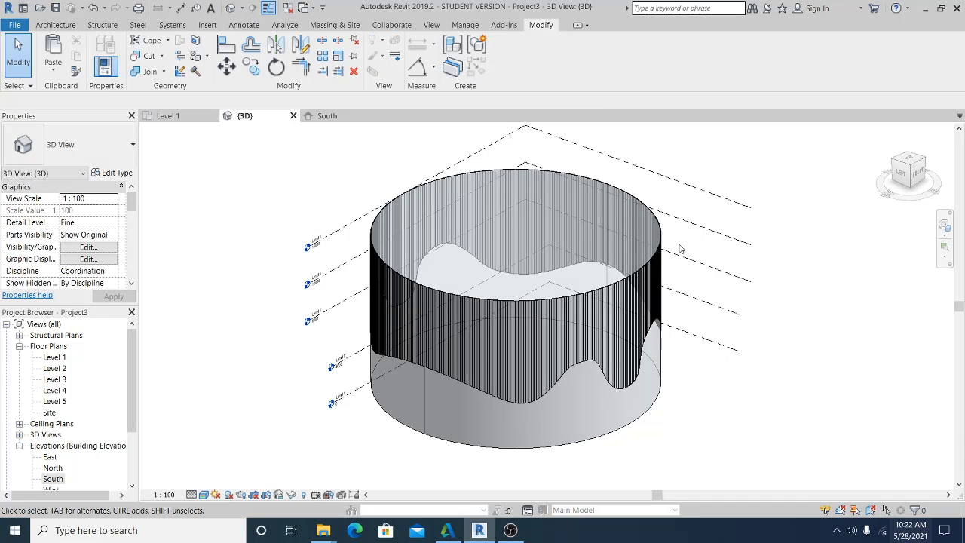
# - Add mass floors to the cylinder mass at Level 1 through Level 5
pyautogui.click(661, 376)
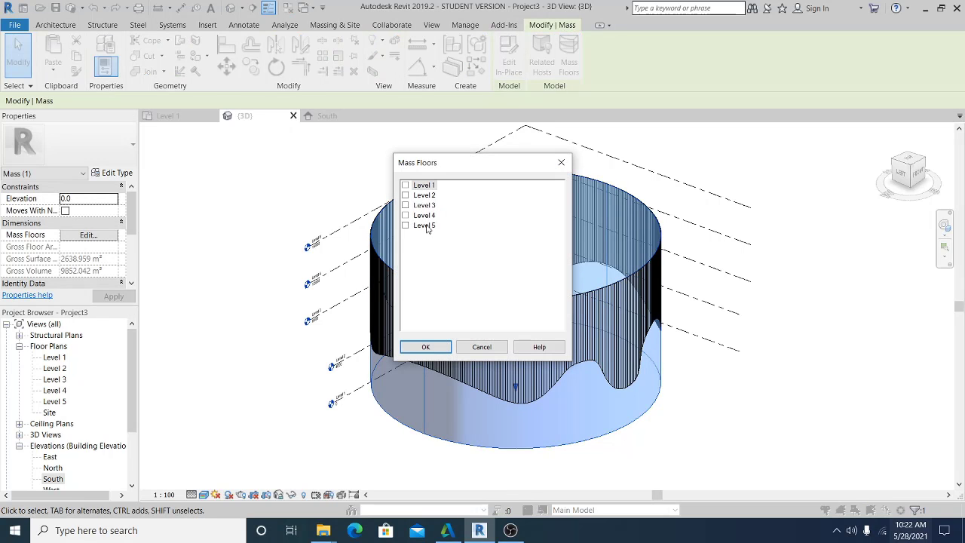
pyautogui.keyDown('shift'); pyautogui.click(429, 229); pyautogui.keyUp('shift')
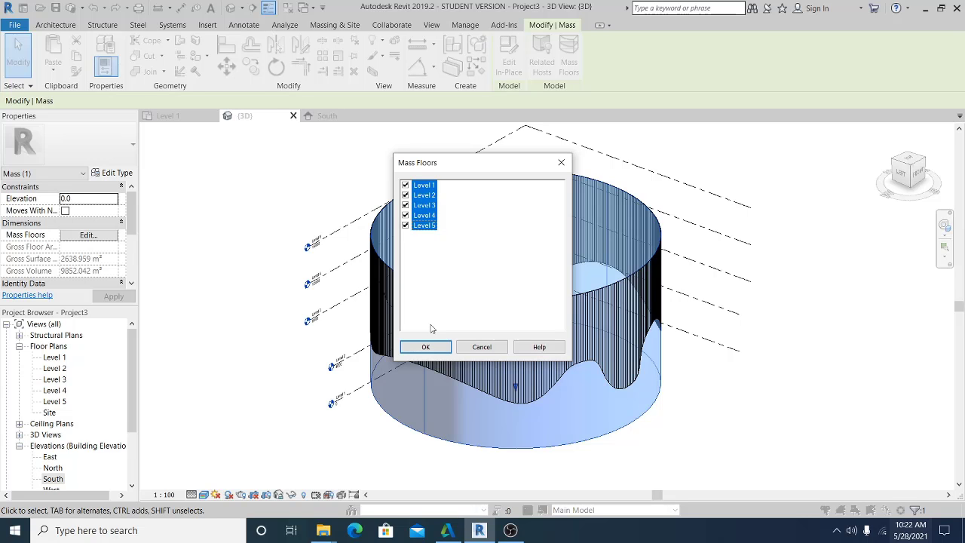
pyautogui.click(426, 346)
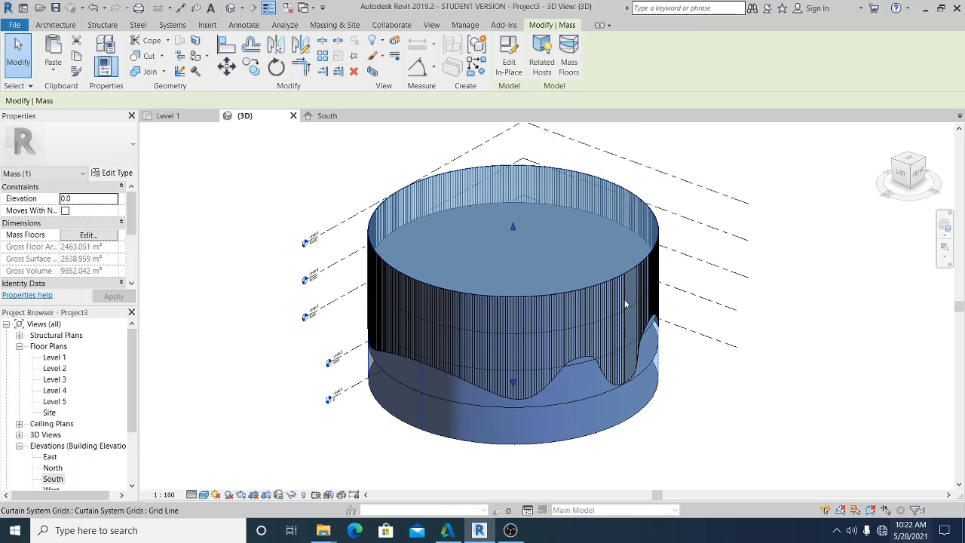
# - Create Generic 150mm floors by face on all of the cylinder's mass floors
pyautogui.click(321, 26)
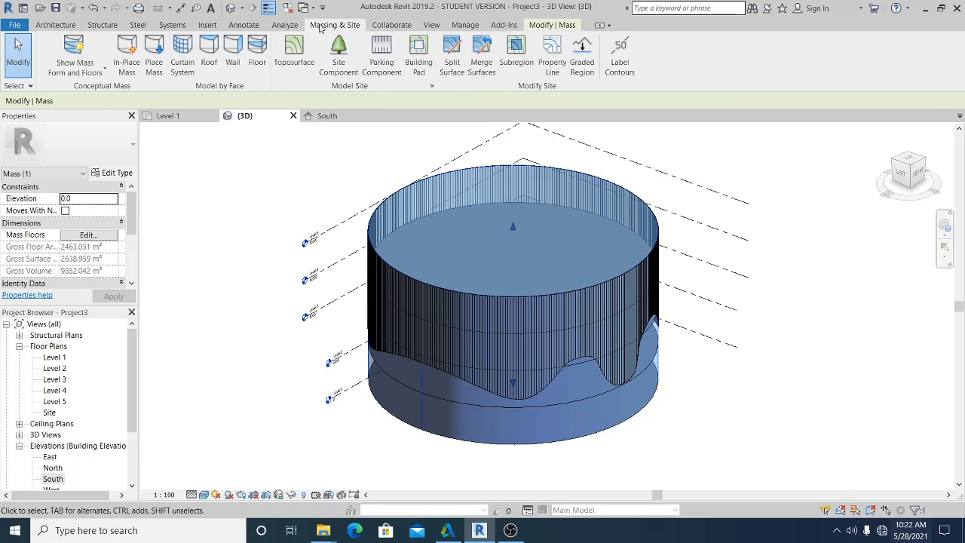
pyautogui.click(256, 61)
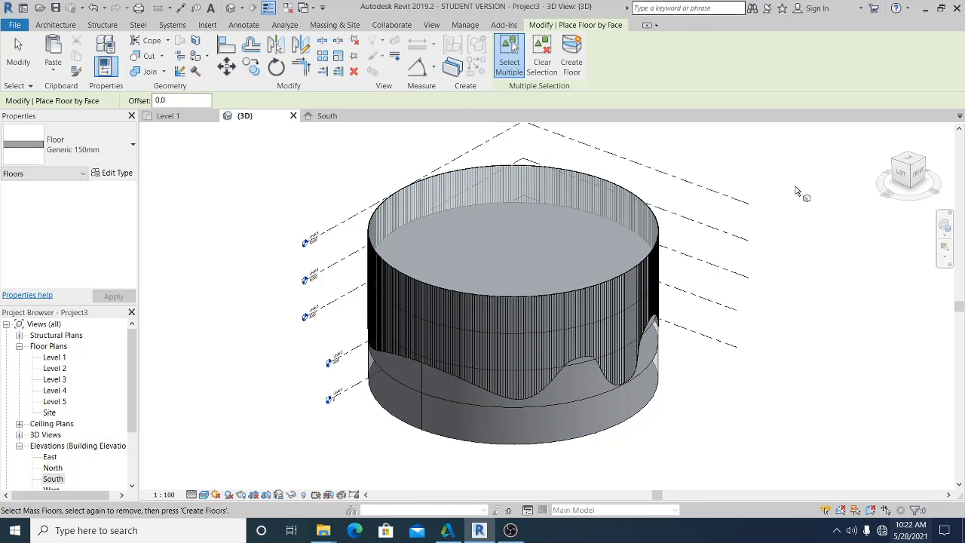
pyautogui.moveTo(812, 153); pyautogui.dragTo(313, 458)
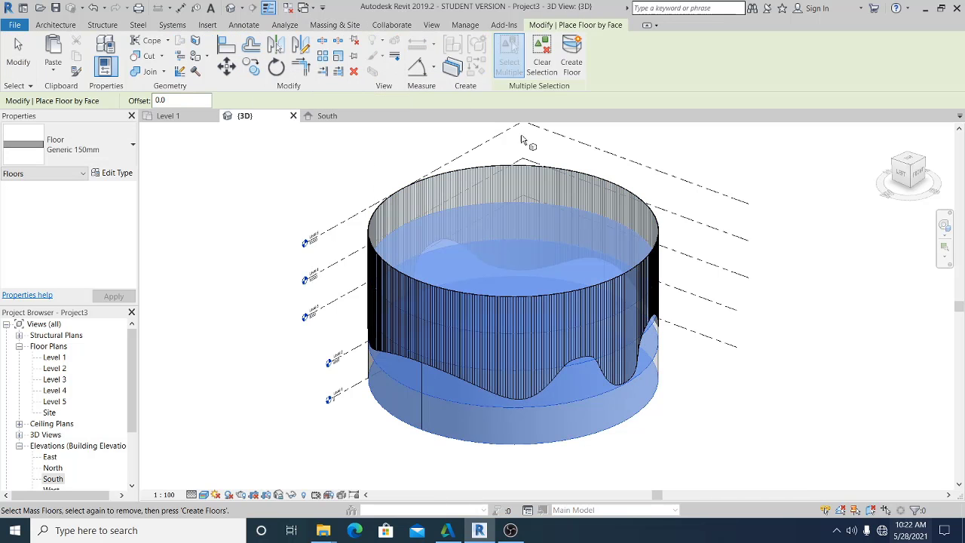
pyautogui.click(741, 224)
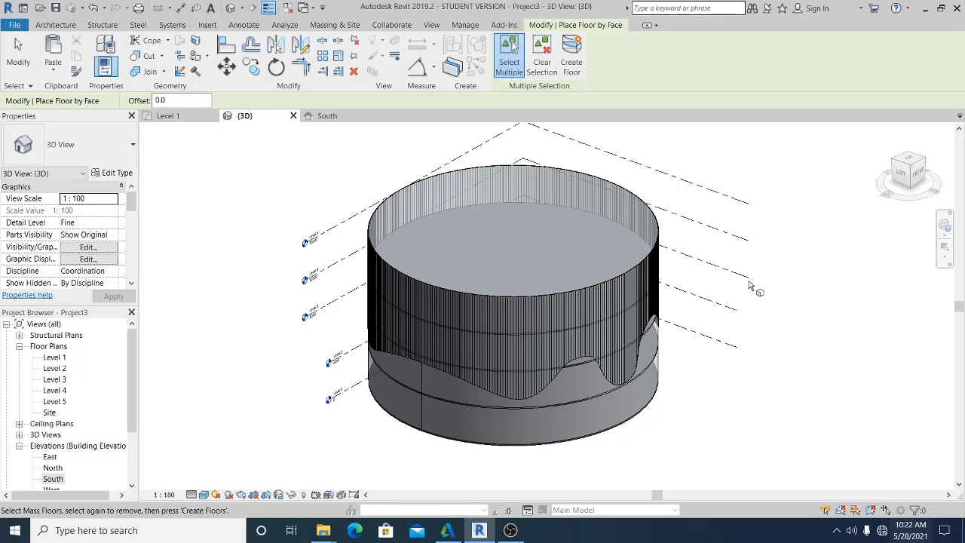
pyautogui.click(18, 54)
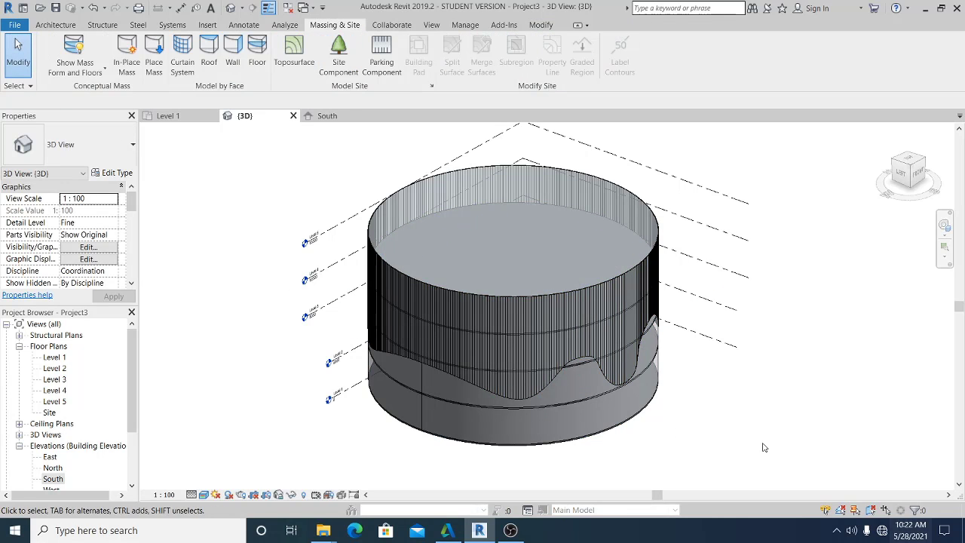
# - Start a new in-place mass with the suggested name Mass 2 in the Level 1 floor plan
pyautogui.moveTo(748, 402); pyautogui.dragTo(740, 398, button='middle')
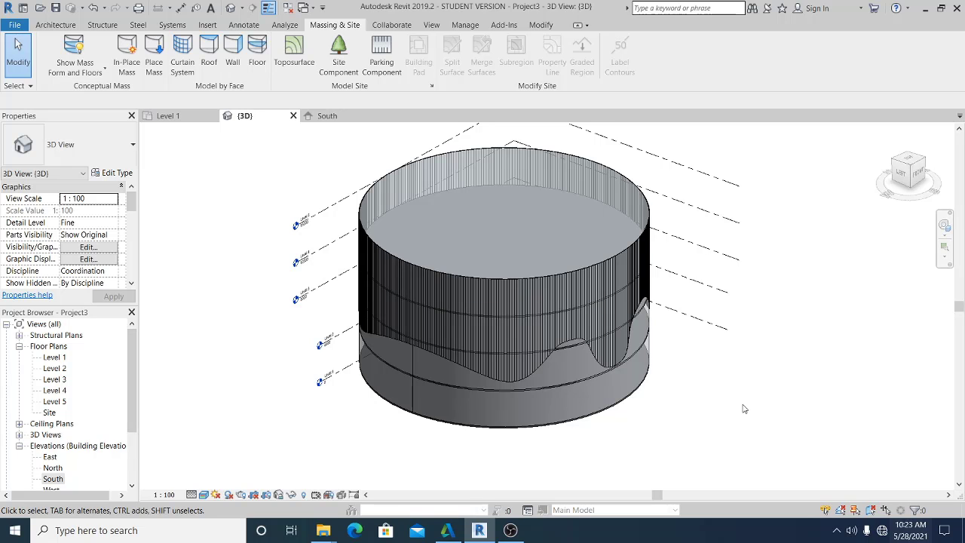
pyautogui.doubleClick(61, 360)
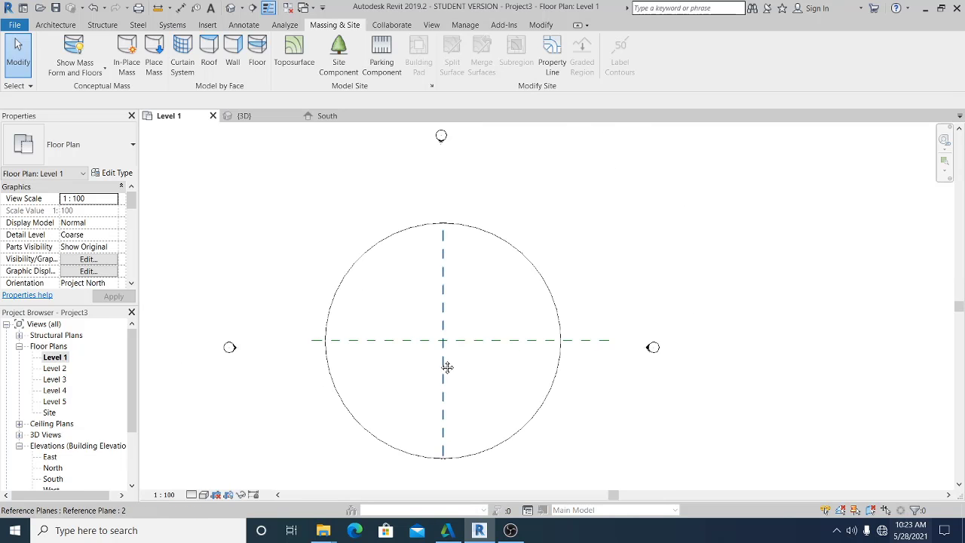
pyautogui.click(126, 53)
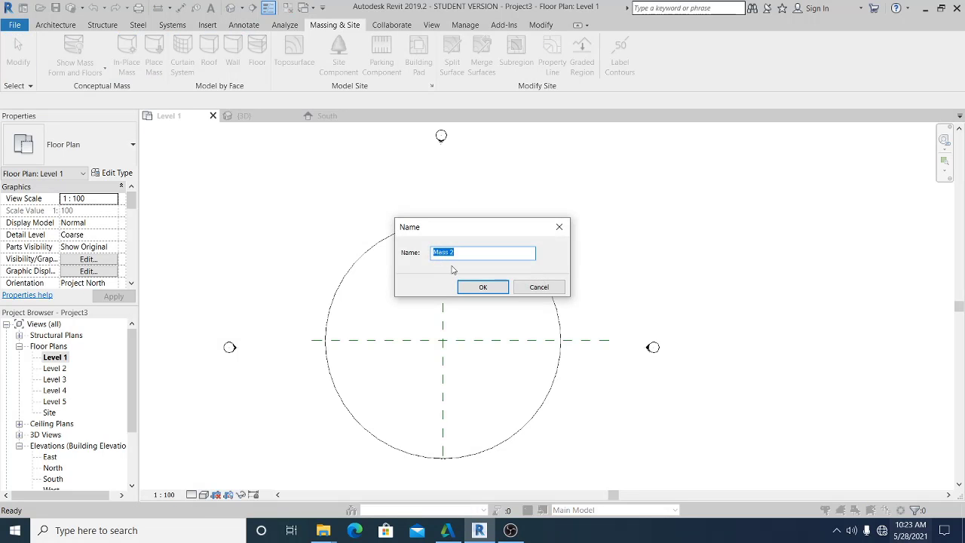
pyautogui.click(483, 287)
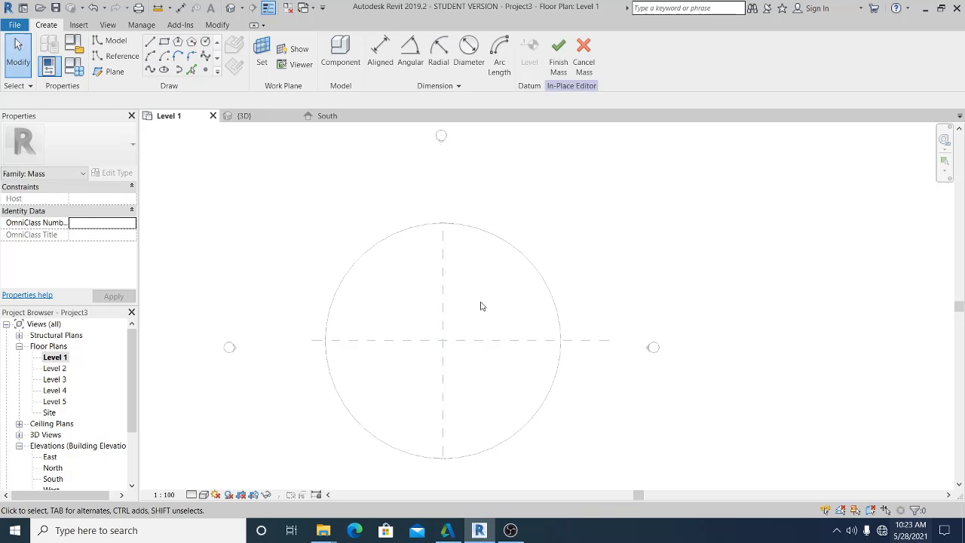
# - Draw a model-line circle centred on the reference plane intersection and set its radius to 13.4 m
pyautogui.click(205, 41)
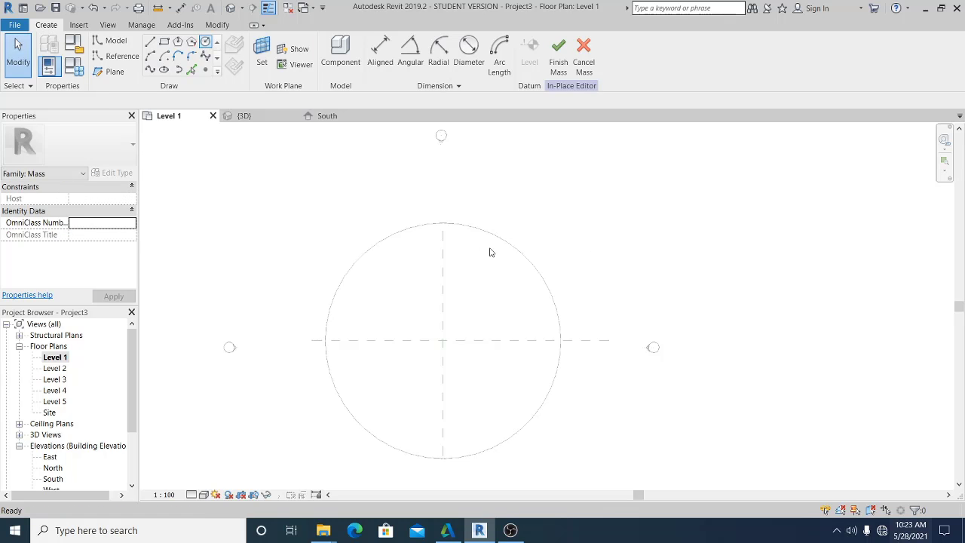
pyautogui.click(443, 340)
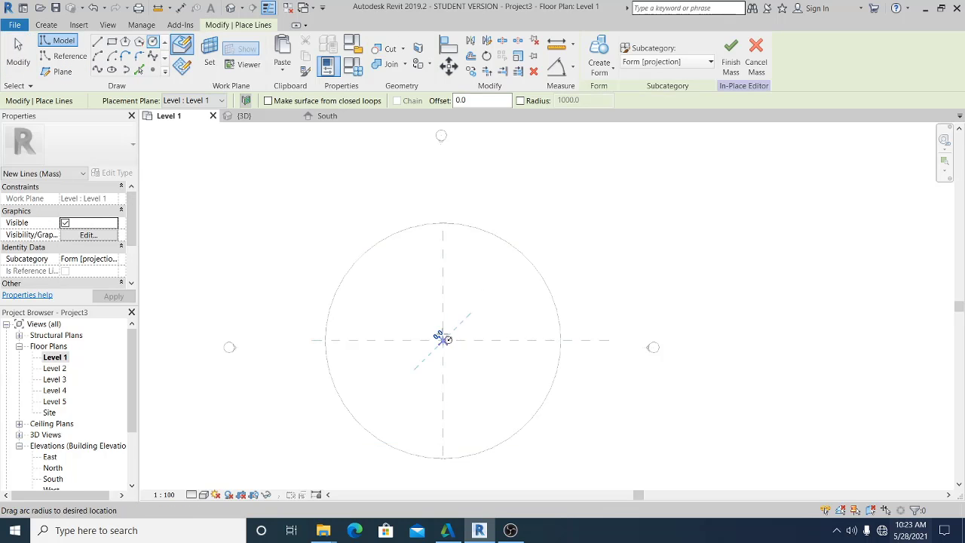
pyautogui.scroll(3, 443, 245)
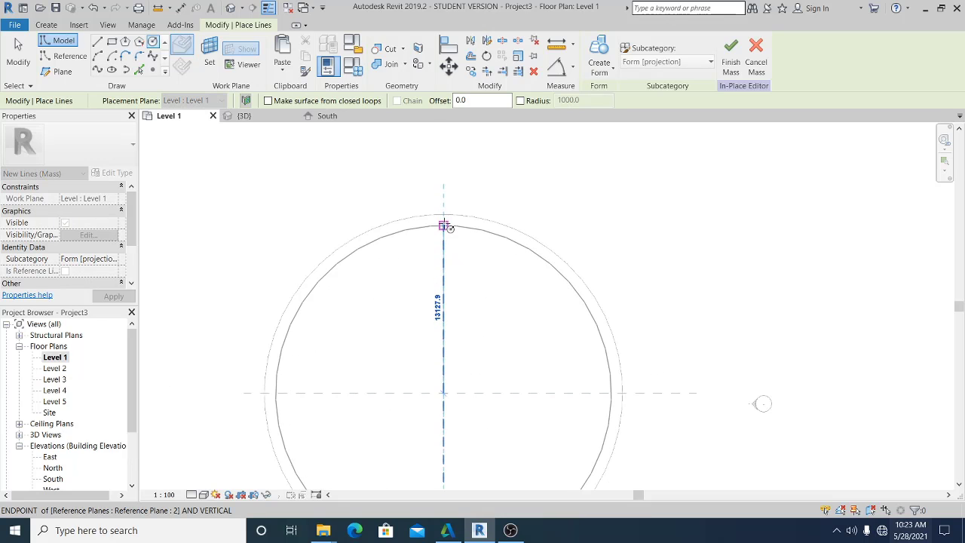
pyautogui.scroll(2, 444, 226)
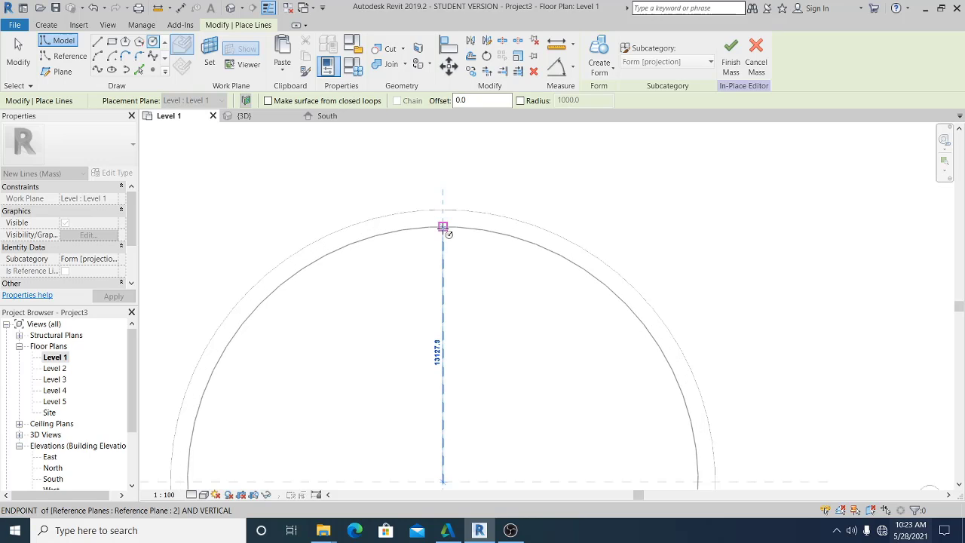
pyautogui.click(443, 226)
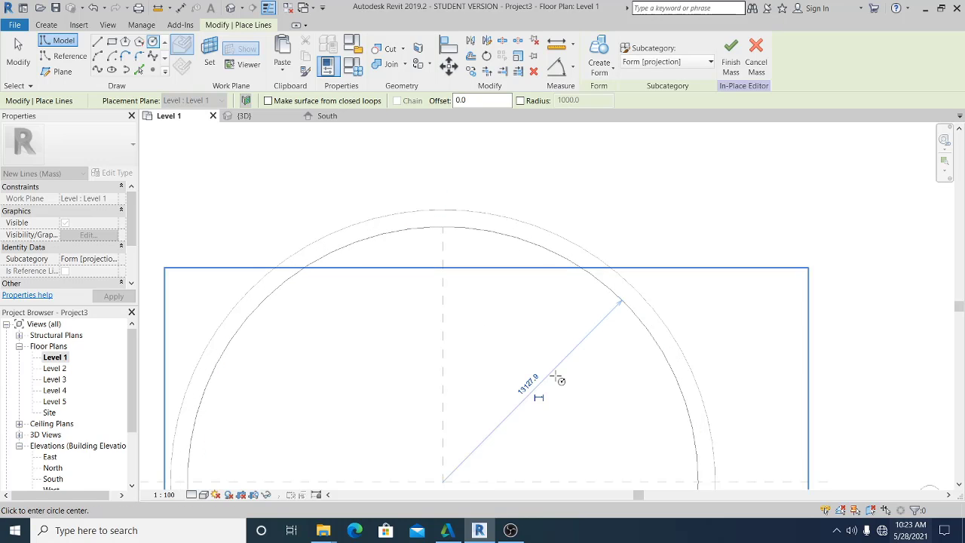
pyautogui.click(532, 385)
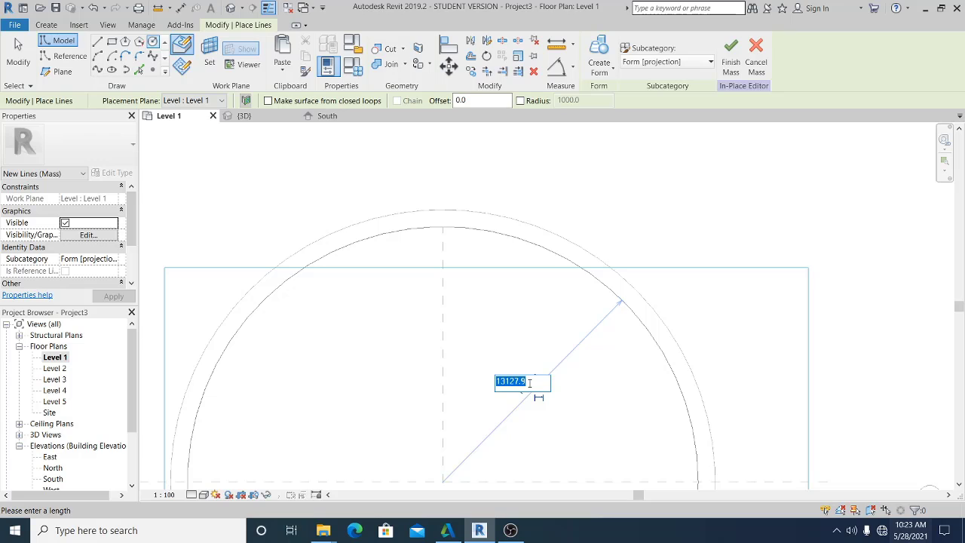
pyautogui.write('13.4m')
pyautogui.press('Return')
pyautogui.scroll(-2, 543, 398)
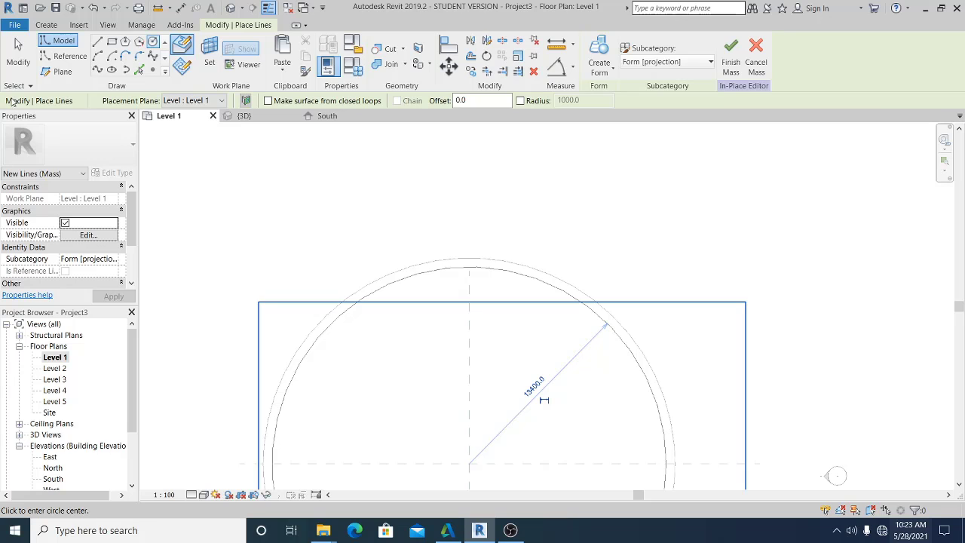
pyautogui.click(18, 52)
# - Create a solid form from the inner circle in 3D, raise its top face to the outer cylinder's top, and finish the mass
pyautogui.click(243, 116)
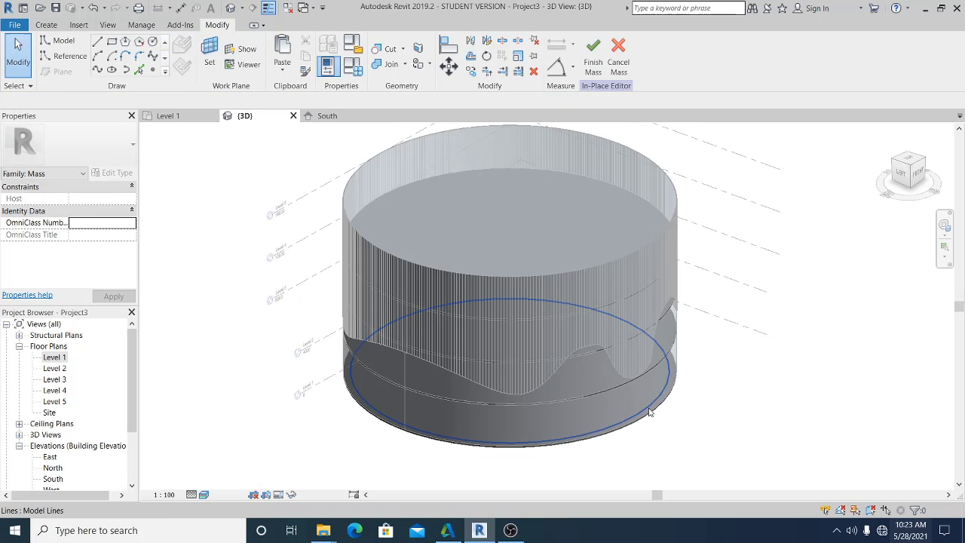
pyautogui.click(650, 411)
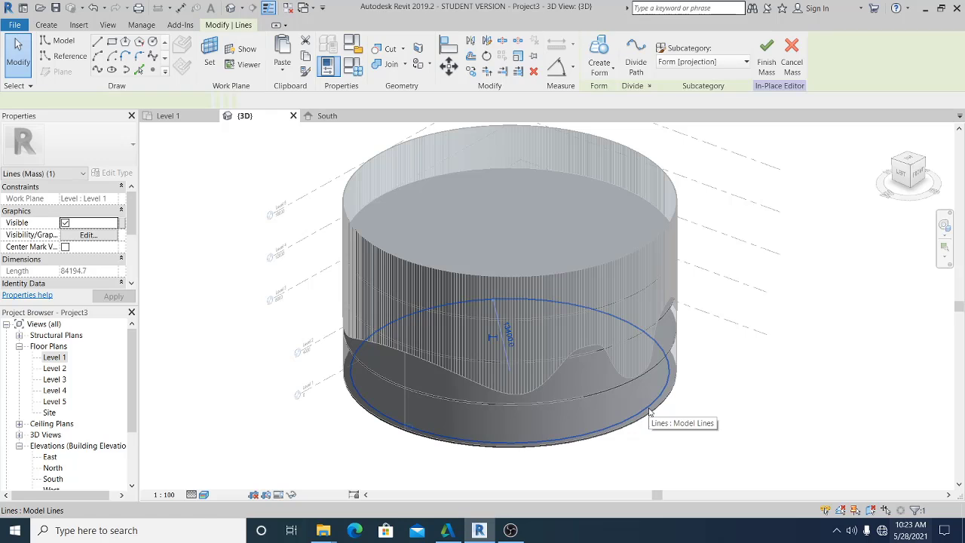
pyautogui.click(609, 72)
pyautogui.click(610, 91)
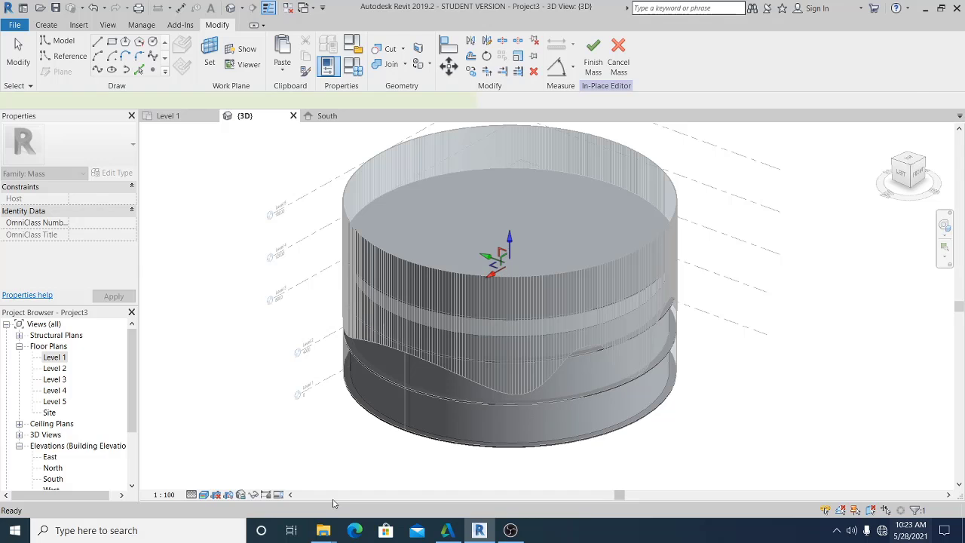
pyautogui.moveTo(510, 239); pyautogui.dragTo(493, 180)
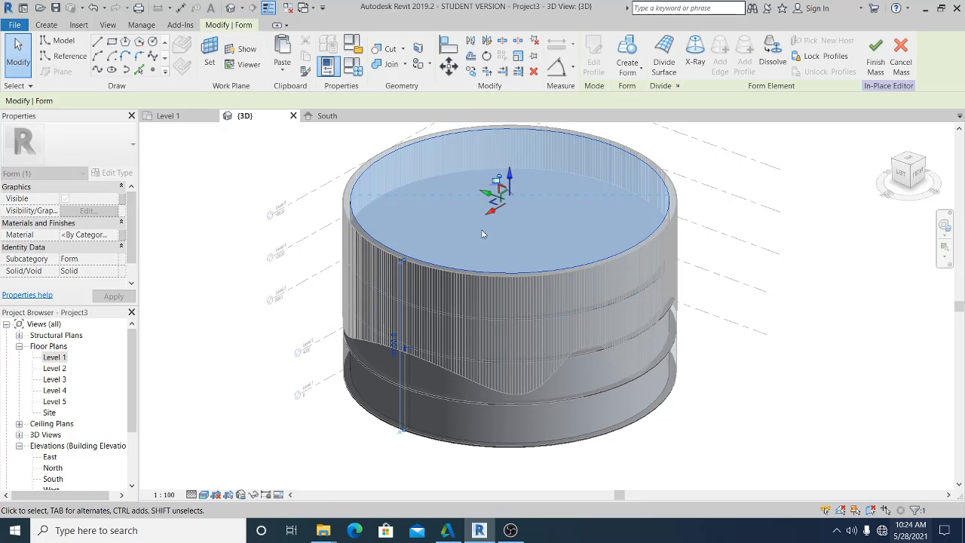
pyautogui.click(804, 429)
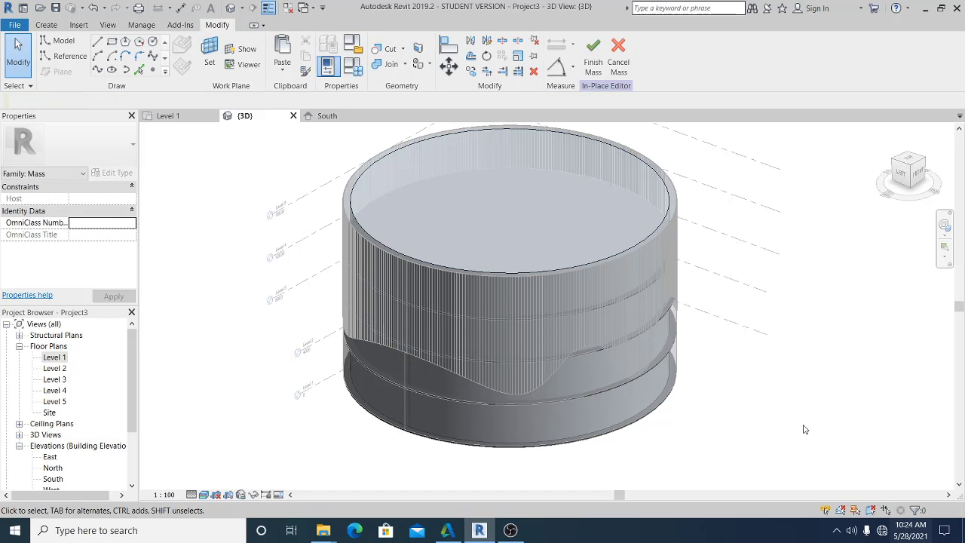
pyautogui.moveTo(804, 429); pyautogui.dragTo(731, 407, button='middle')
pyautogui.scroll(-1, 729, 407)
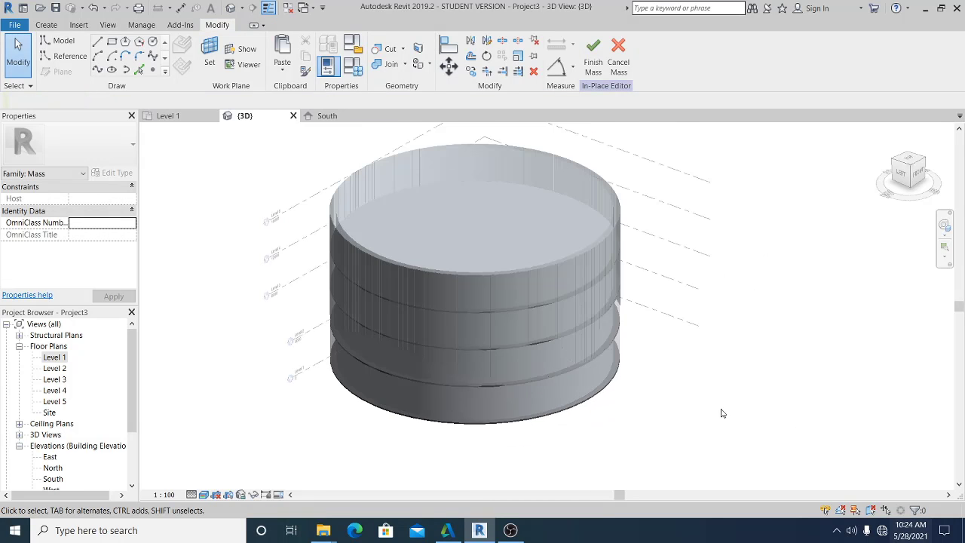
pyautogui.keyDown('shift'); pyautogui.moveTo(647, 437); pyautogui.dragTo(704, 420, button='middle'); pyautogui.keyUp('shift')
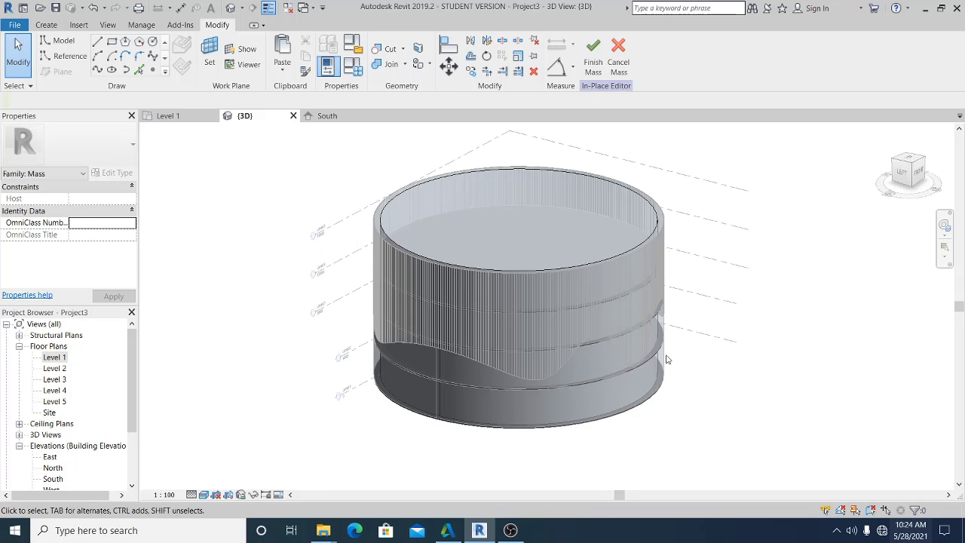
pyautogui.click(593, 54)
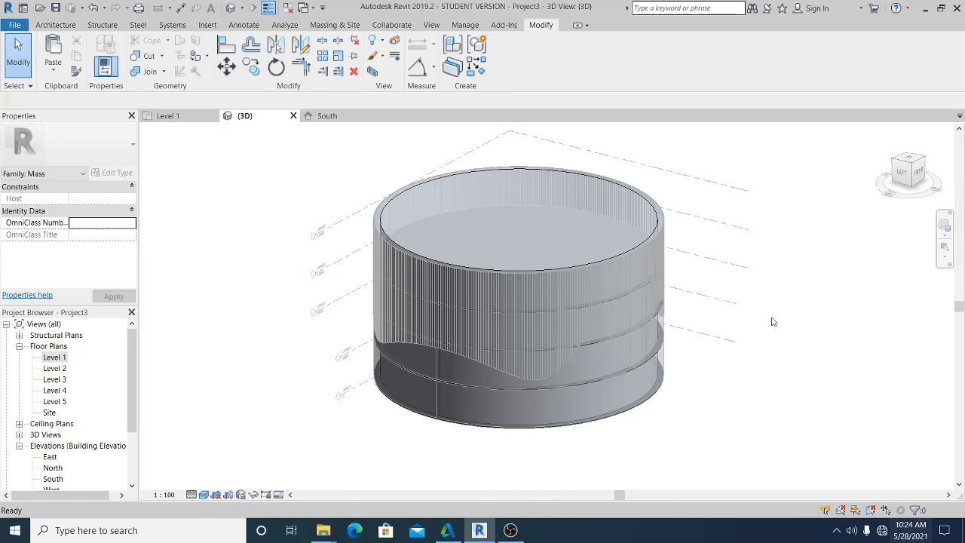
# - Examine the inner cylinder mass together with the floors and the wavy curtain system in the 3D view
pyautogui.click(670, 373)
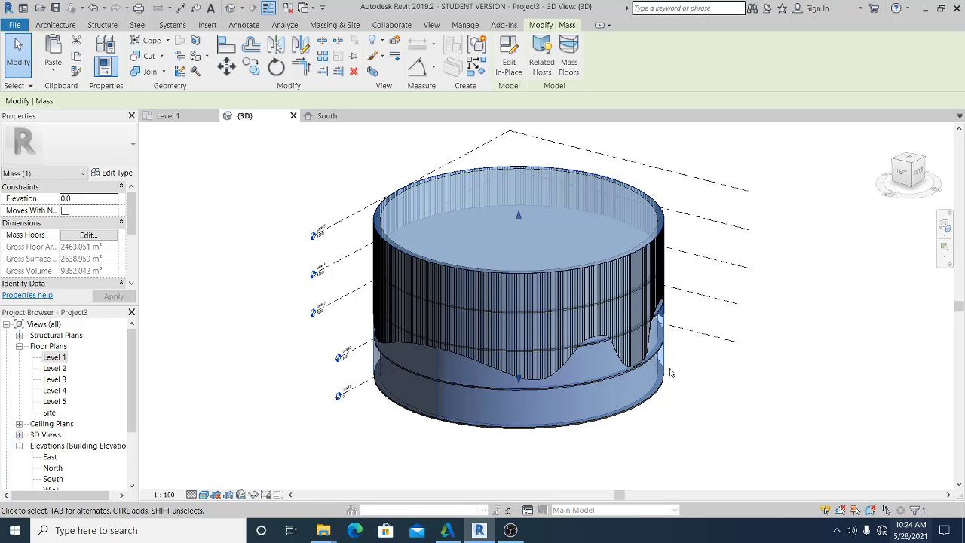
pyautogui.click(744, 388)
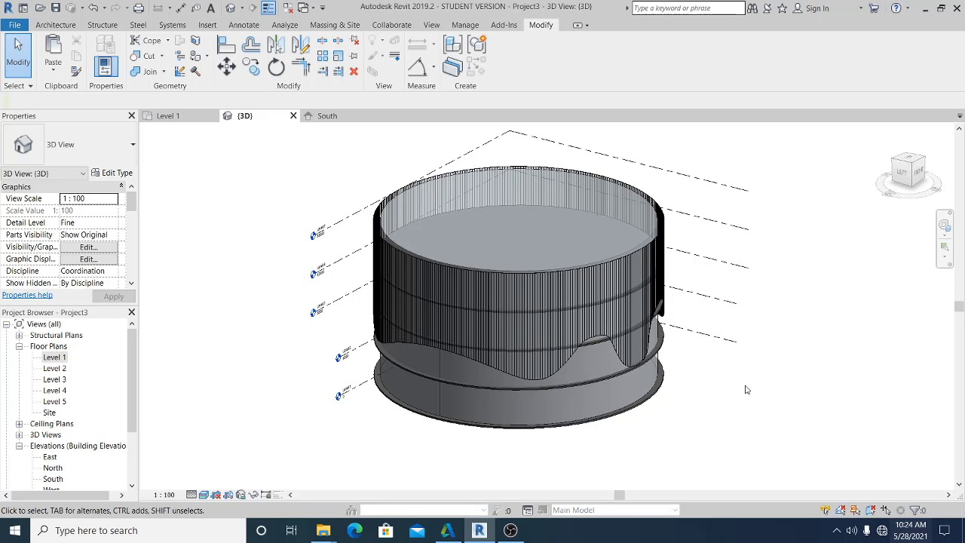
pyautogui.keyDown('shift'); pyautogui.moveTo(730, 400); pyautogui.dragTo(675, 373, button='middle'); pyautogui.keyUp('shift')
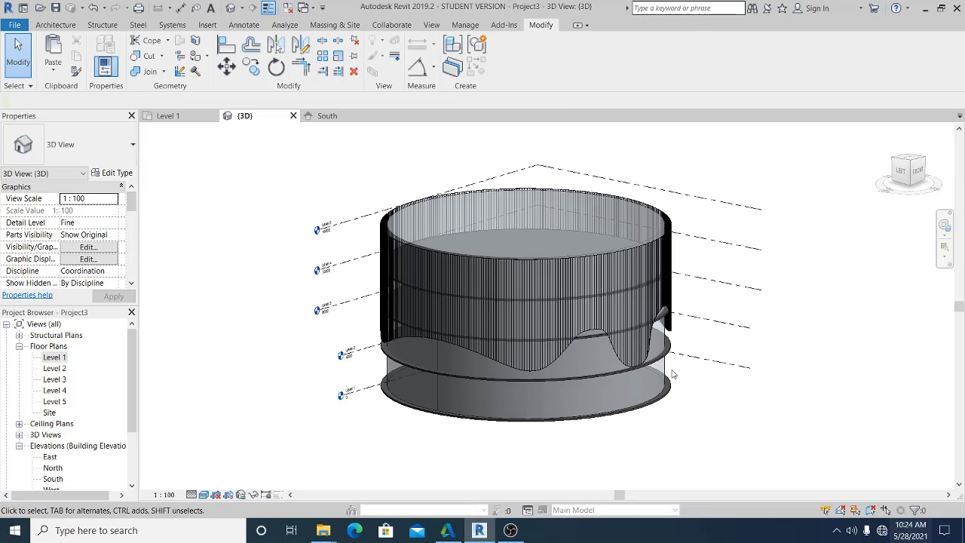
pyautogui.scroll(3, 688, 332)
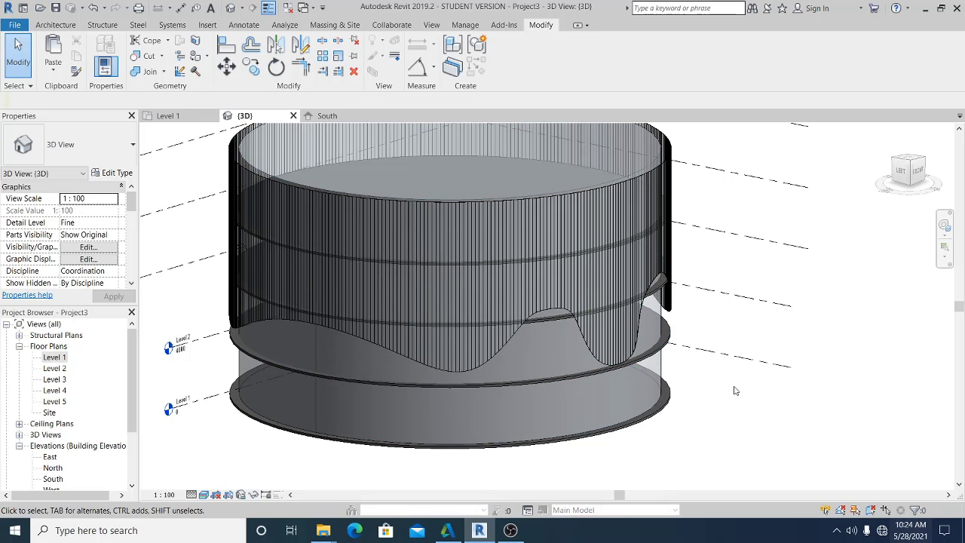
pyautogui.scroll(-2, 736, 393)
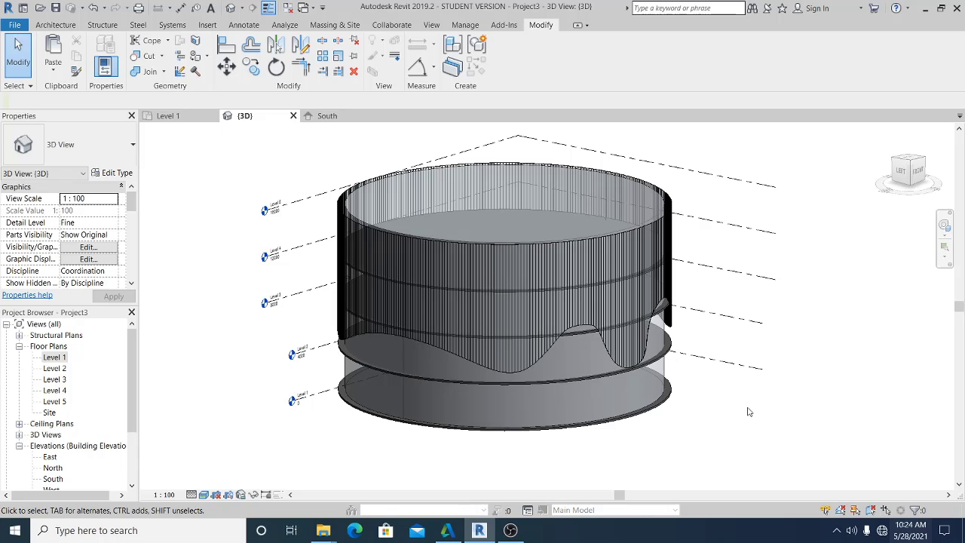
pyautogui.moveTo(754, 399); pyautogui.dragTo(743, 407, button='middle')
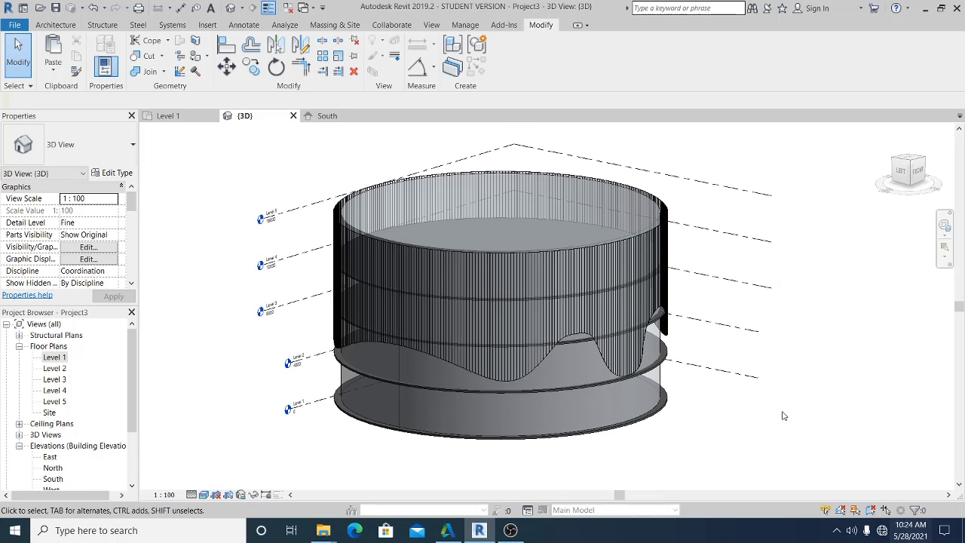
pyautogui.click(659, 387)
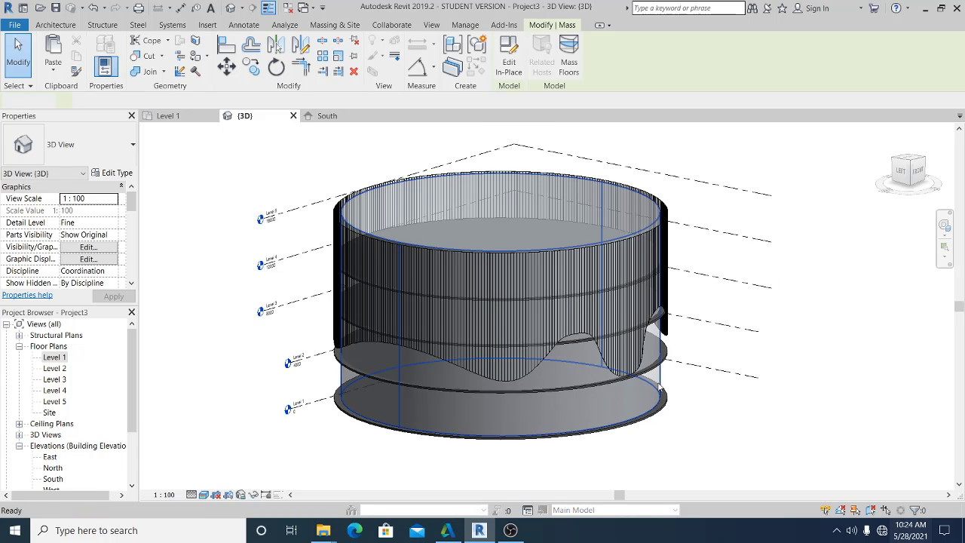
pyautogui.doubleClick(660, 387)
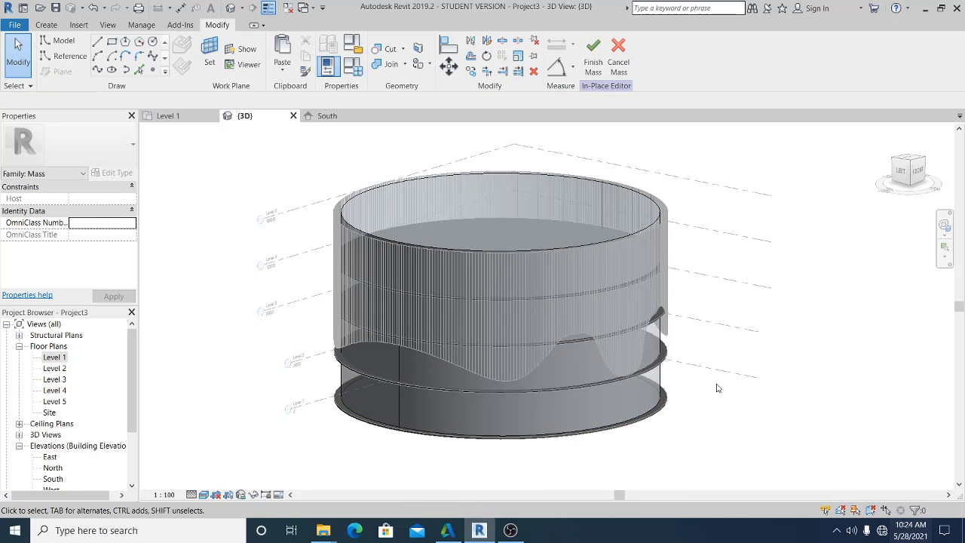
pyautogui.click(593, 52)
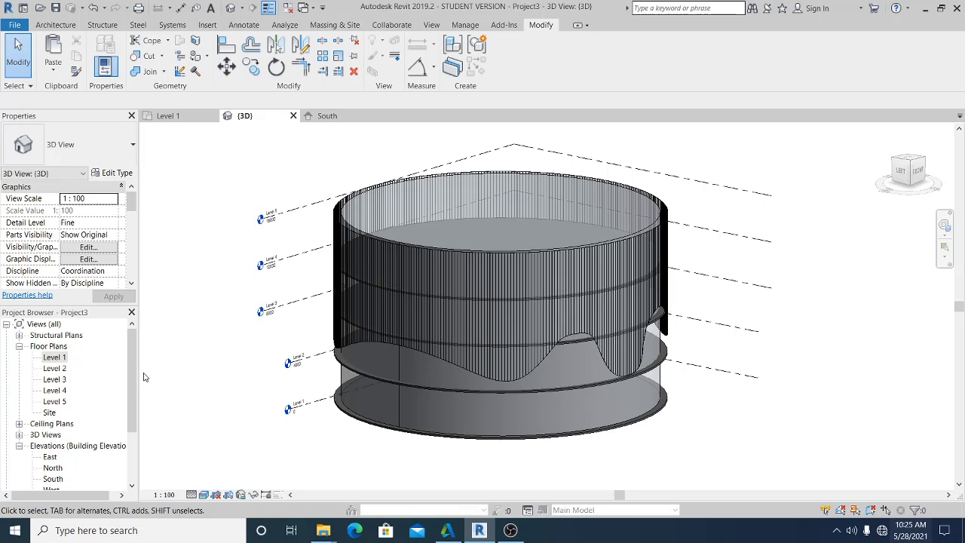
# - In the South elevation, filter the selection to curtain panels, curtain system grids, curtain systems and floors, and temporarily hide these elements
pyautogui.doubleClick(53, 480)
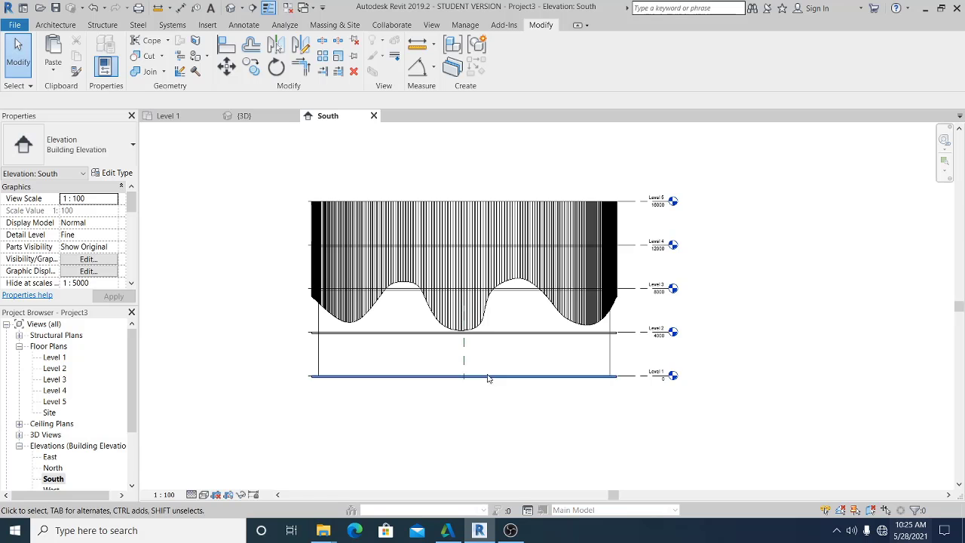
pyautogui.moveTo(524, 401); pyautogui.dragTo(547, 409, button='middle')
pyautogui.moveTo(824, 163); pyautogui.dragTo(214, 415)
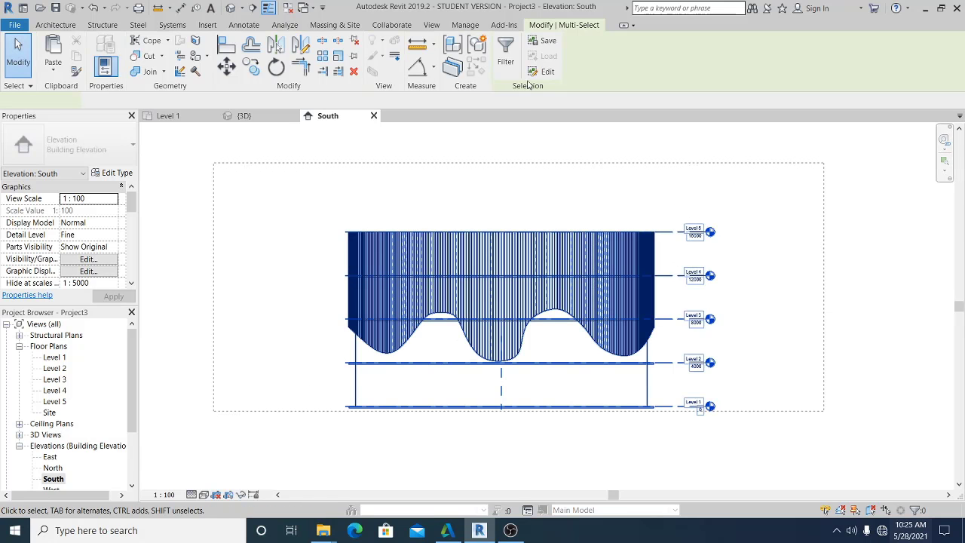
pyautogui.click(505, 51)
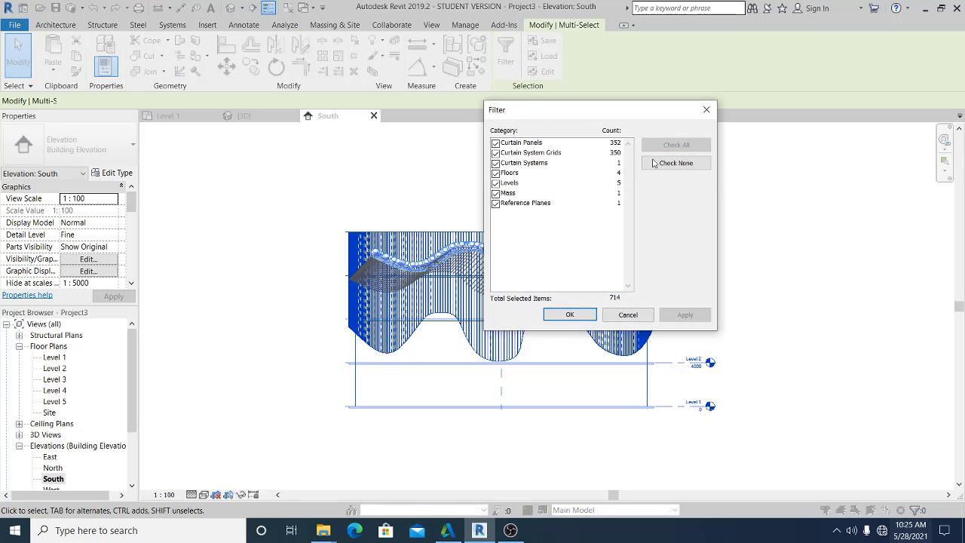
pyautogui.click(673, 162)
pyautogui.click(495, 143)
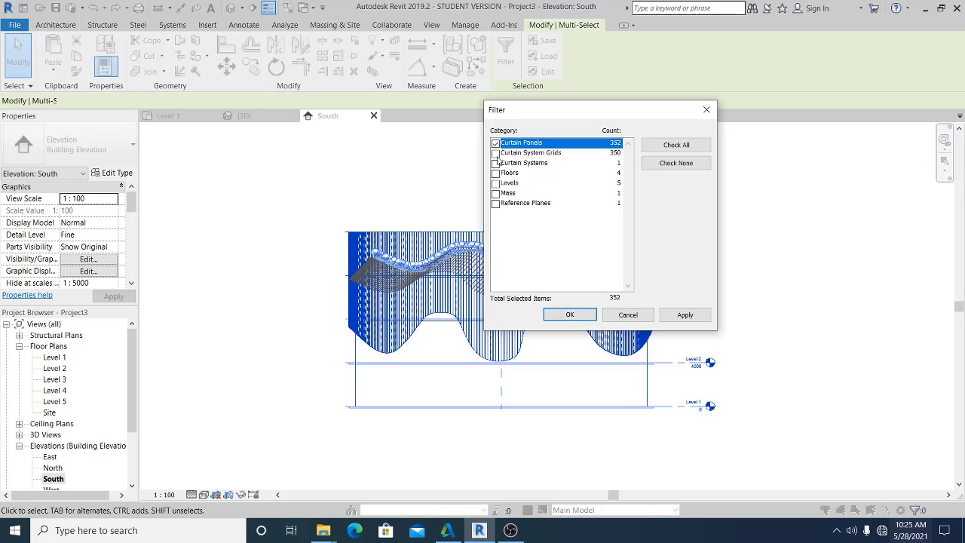
pyautogui.click(495, 153)
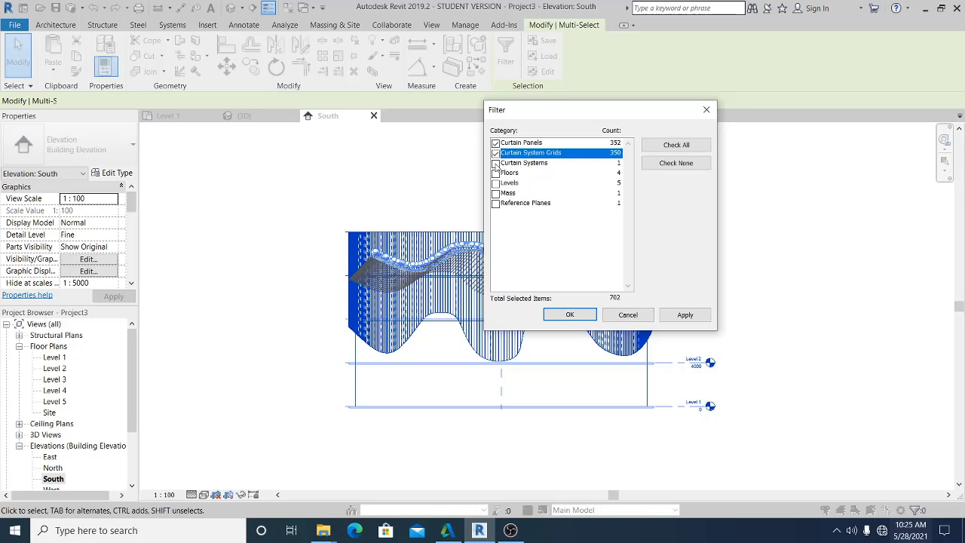
pyautogui.click(495, 164)
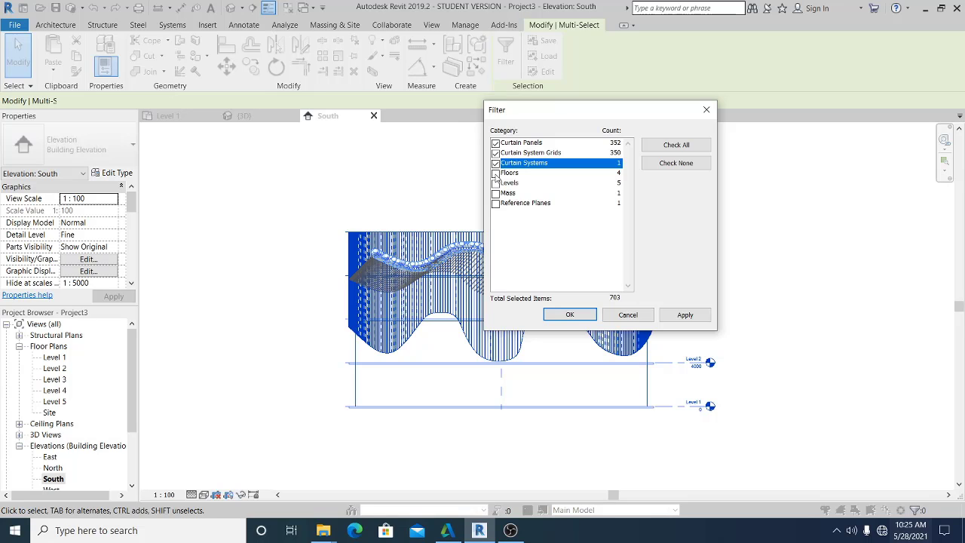
pyautogui.click(495, 173)
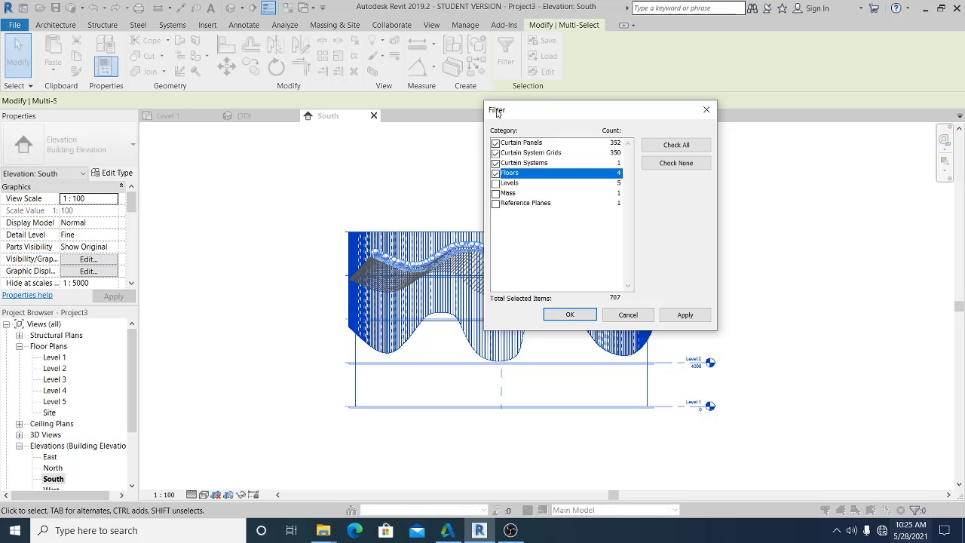
pyautogui.click(495, 203)
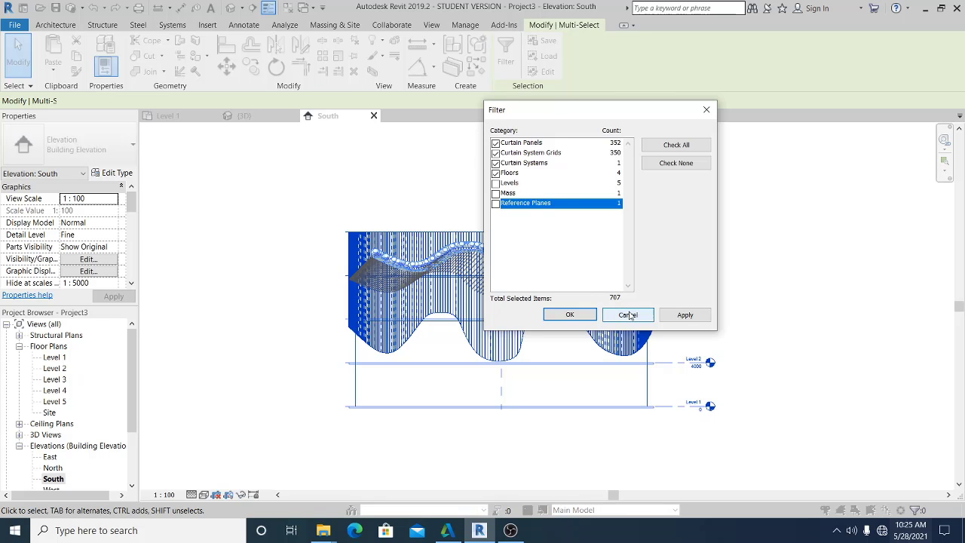
pyautogui.click(682, 315)
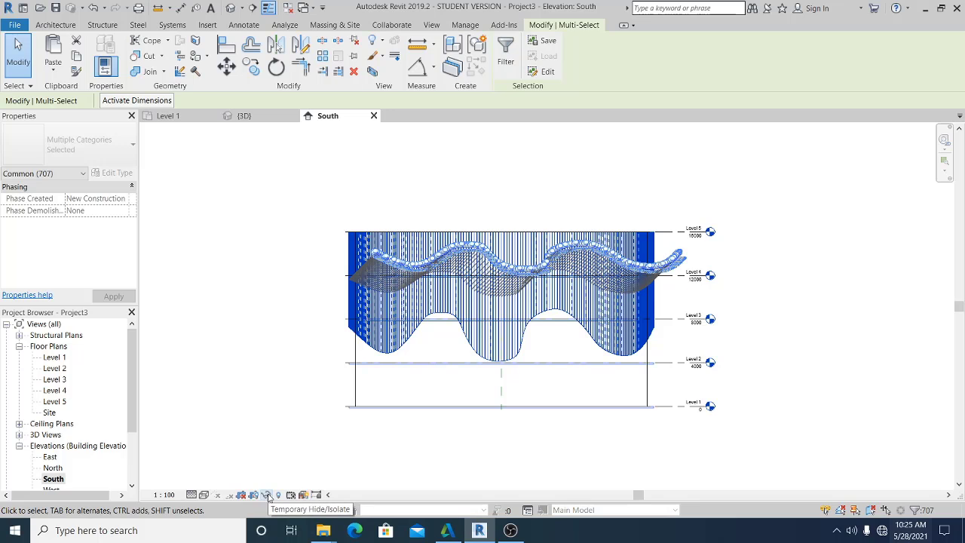
pyautogui.click(268, 496)
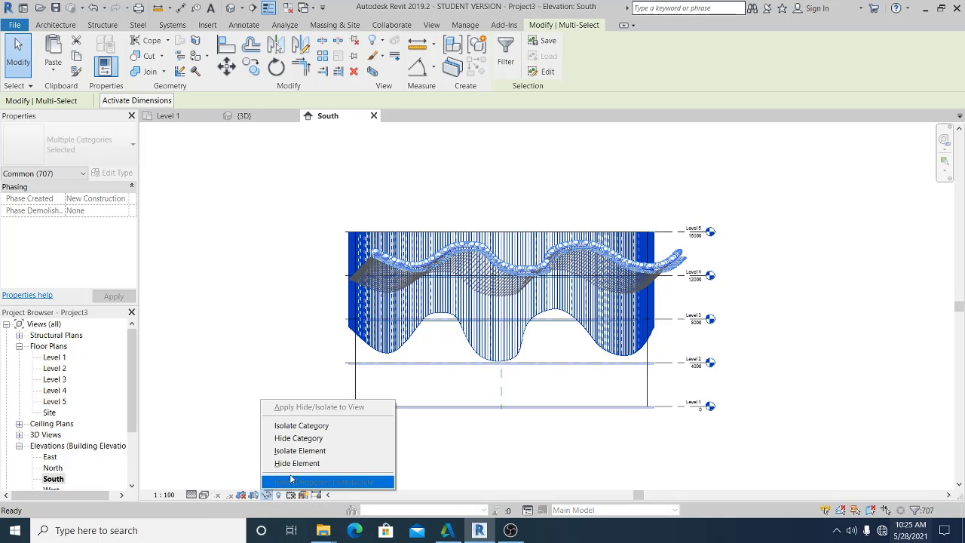
pyautogui.click(295, 460)
# - Extend the upper end of the central vertical reference plane well above Level 5 in the South elevation
pyautogui.scroll(2, 475, 374)
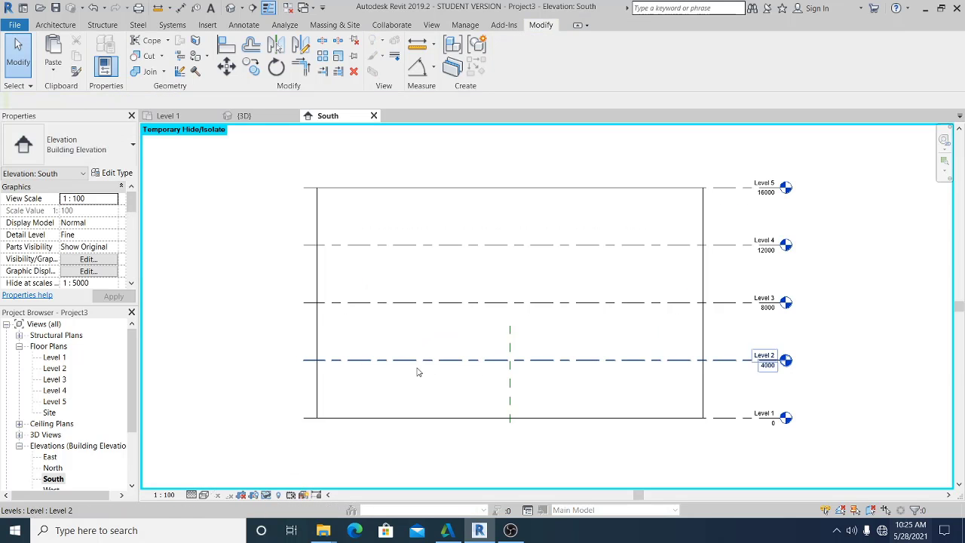
pyautogui.moveTo(331, 379); pyautogui.dragTo(346, 451, button='middle')
pyautogui.moveTo(323, 360); pyautogui.dragTo(315, 328, button='middle')
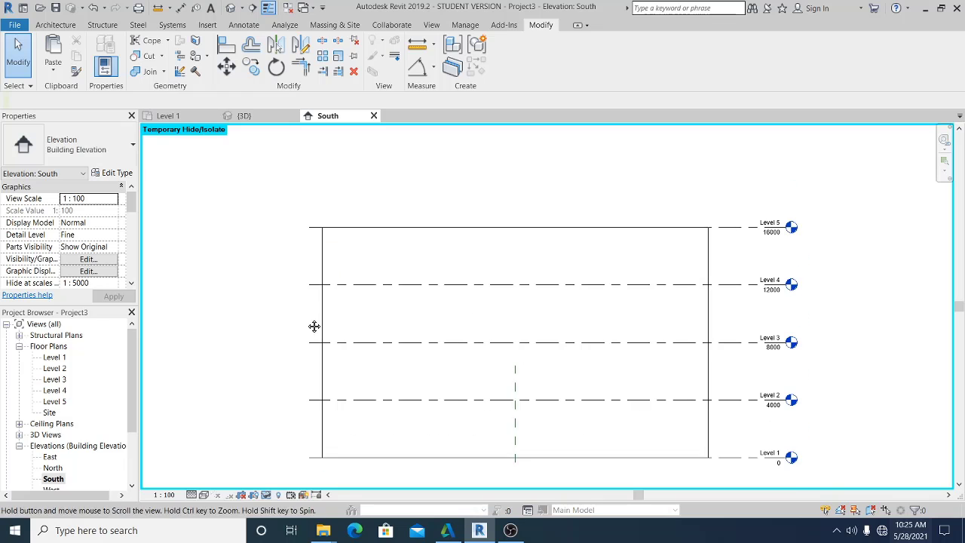
pyautogui.click(519, 367)
pyautogui.moveTo(519, 367); pyautogui.dragTo(543, 155)
pyautogui.moveTo(541, 156); pyautogui.dragTo(532, 230, button='middle')
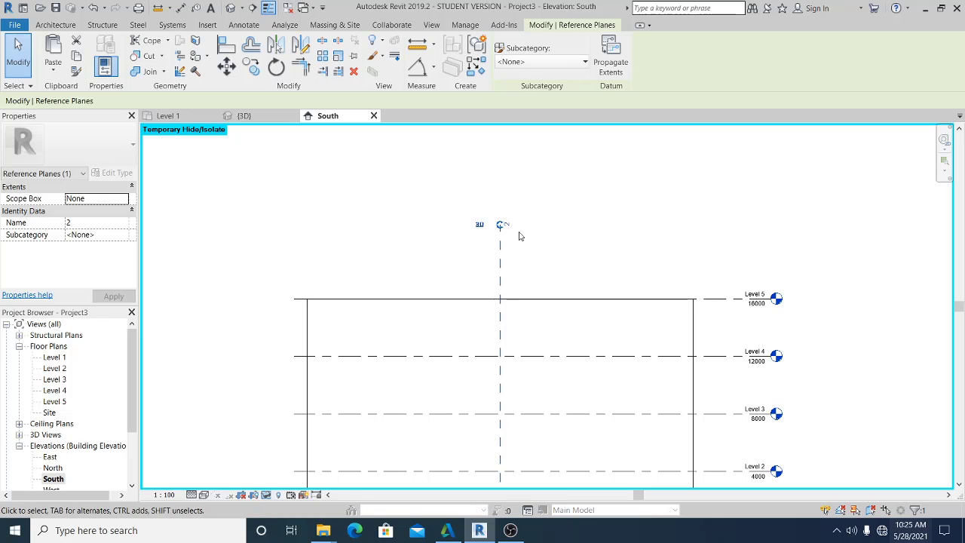
pyautogui.click(517, 239)
# - Start another in-place mass with the suggested name in the South elevation
pyautogui.scroll(2, 518, 242)
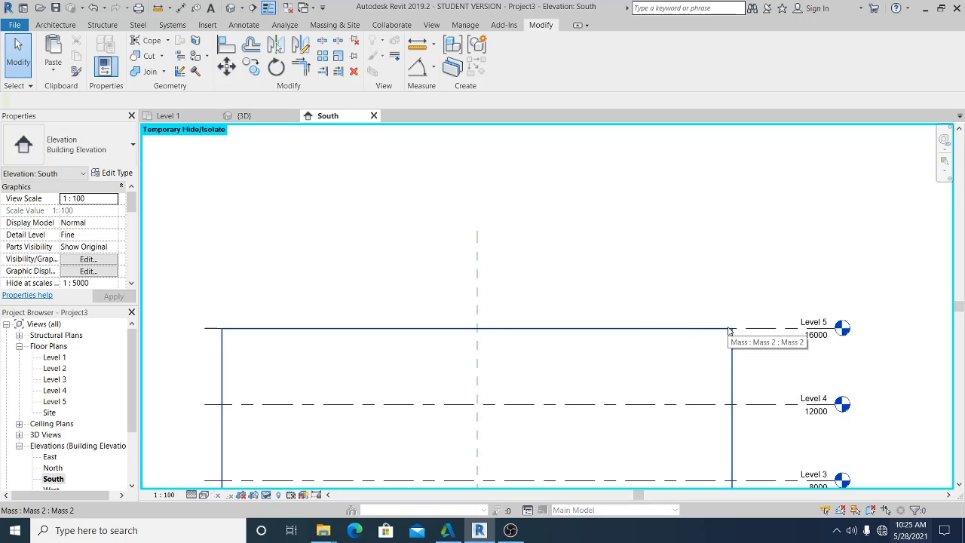
pyautogui.scroll(1, 456, 275)
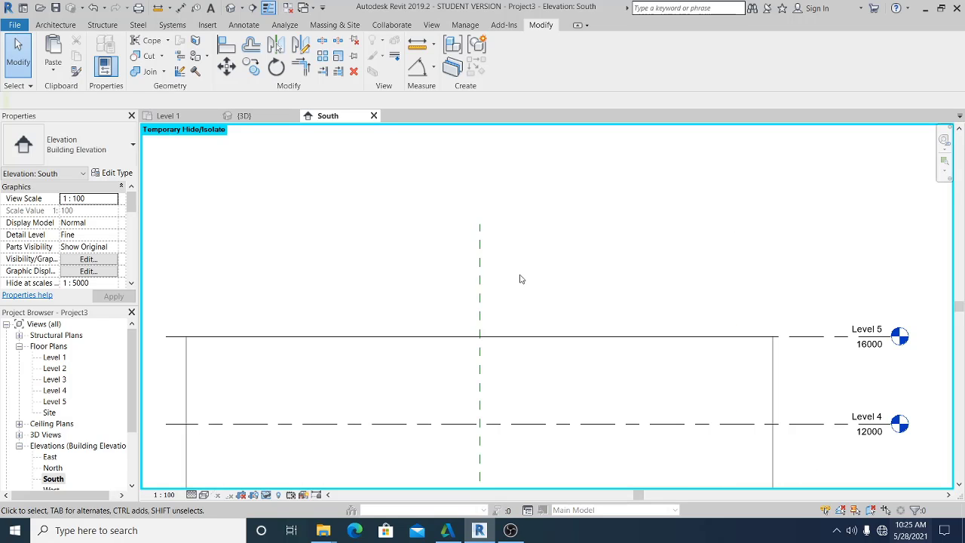
pyautogui.scroll(-4, 424, 276)
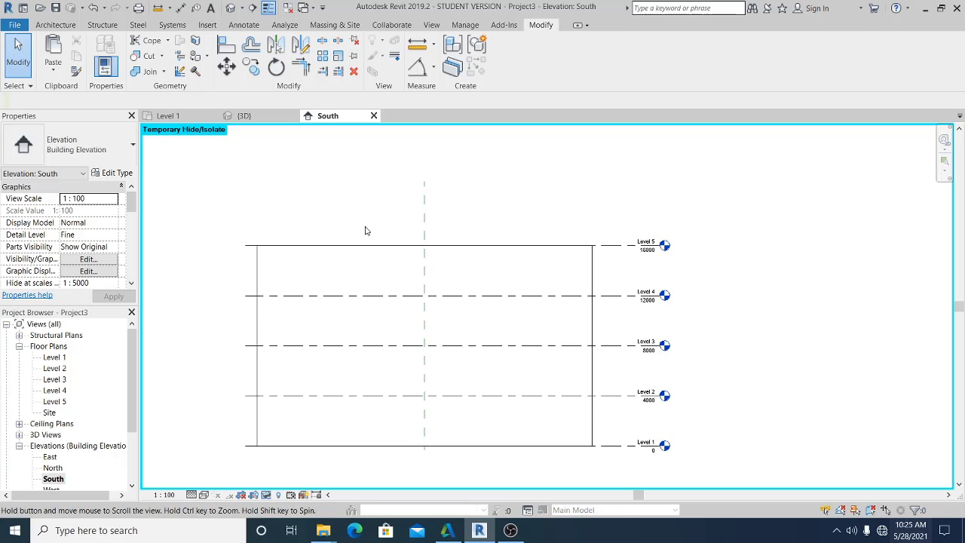
pyautogui.moveTo(520, 197); pyautogui.dragTo(516, 226, button='middle')
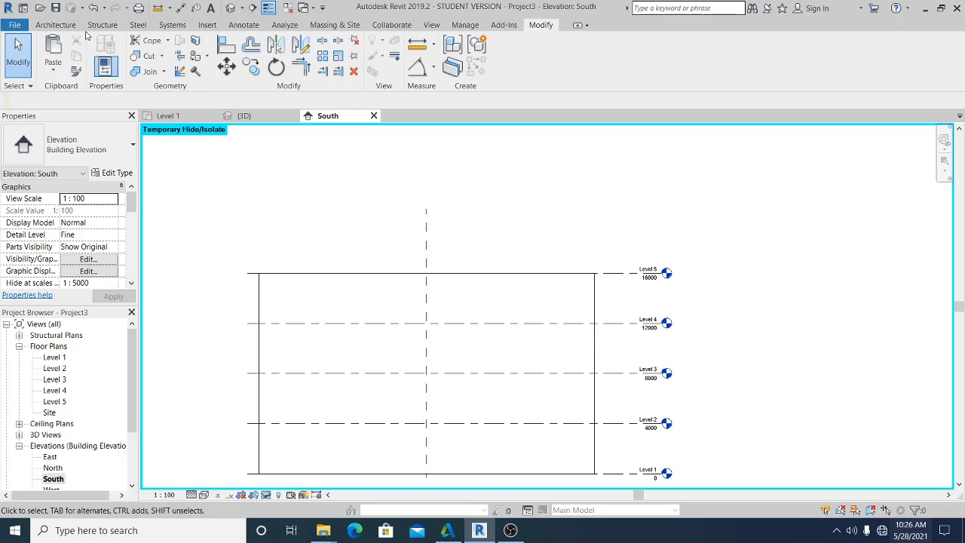
pyautogui.click(335, 25)
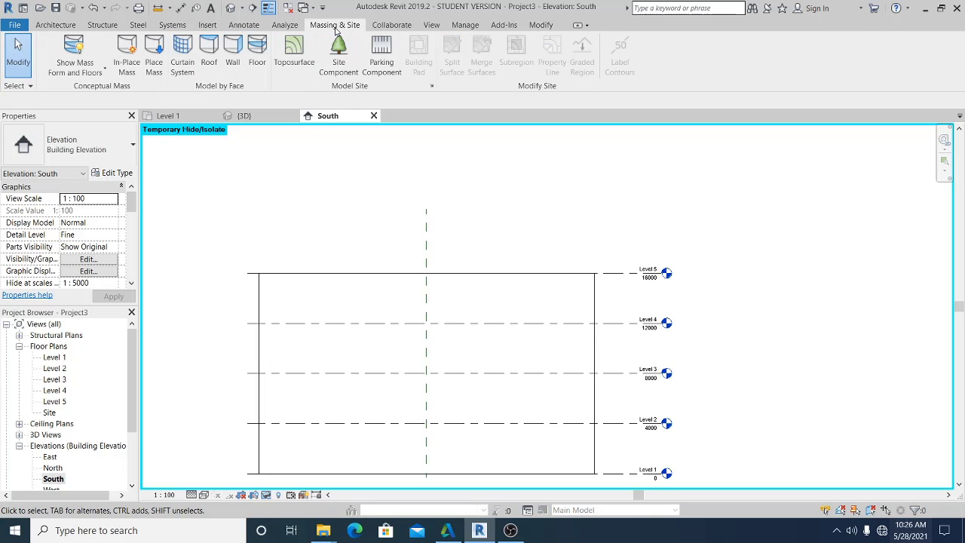
pyautogui.click(126, 56)
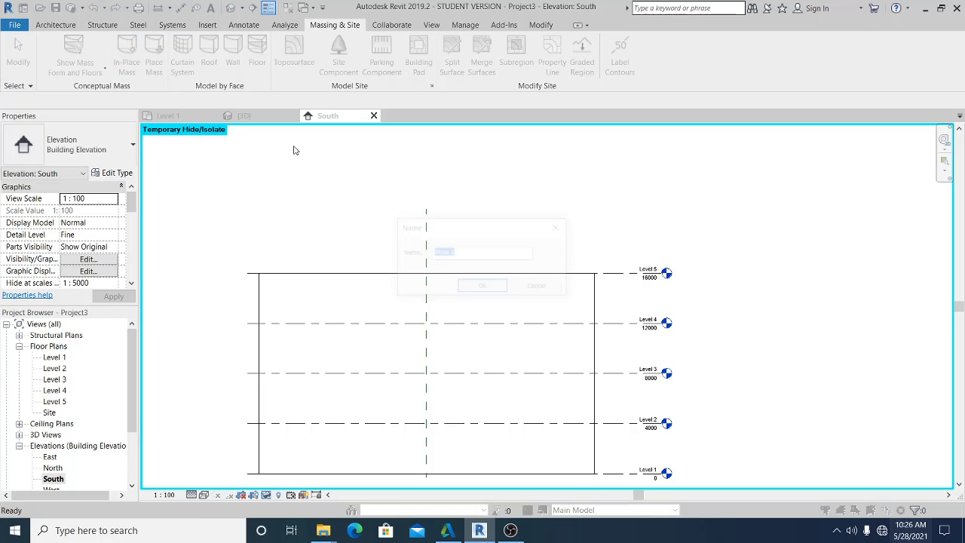
pyautogui.click(487, 286)
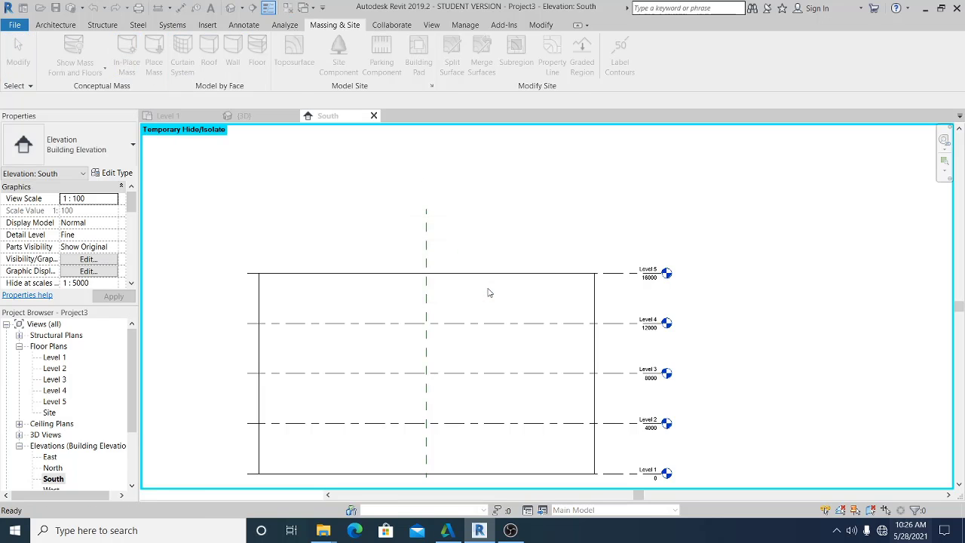
# - On the Reference Plane : 1 work plane, draw a vertical model line about 6100 mm long up from Level 5 along the central reference plane
pyautogui.moveTo(498, 234)
pyautogui.mouseDown(button='middle')
pyautogui.moveTo(545, 271)
pyautogui.moveTo(485, 269)
pyautogui.moveTo(486, 260)
pyautogui.mouseUp(button='middle')
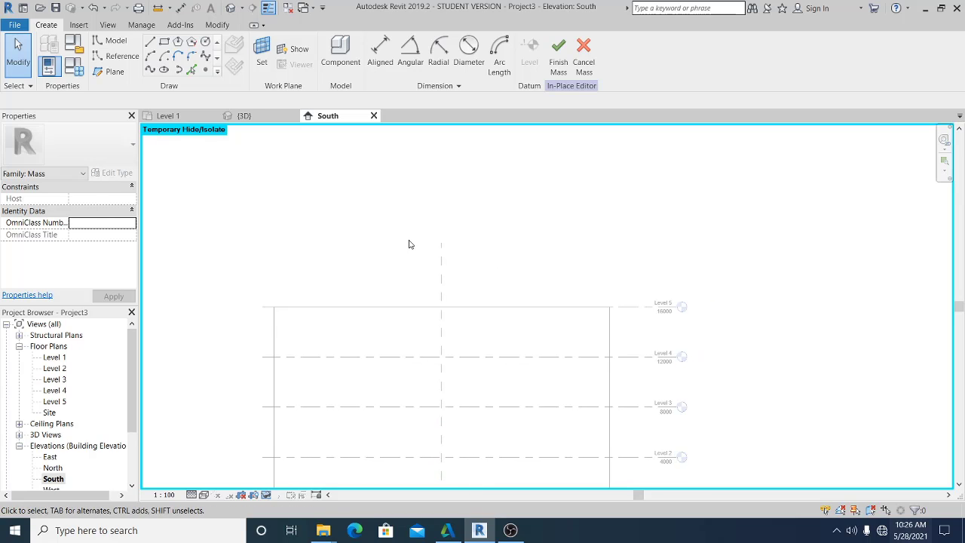
pyautogui.click(151, 43)
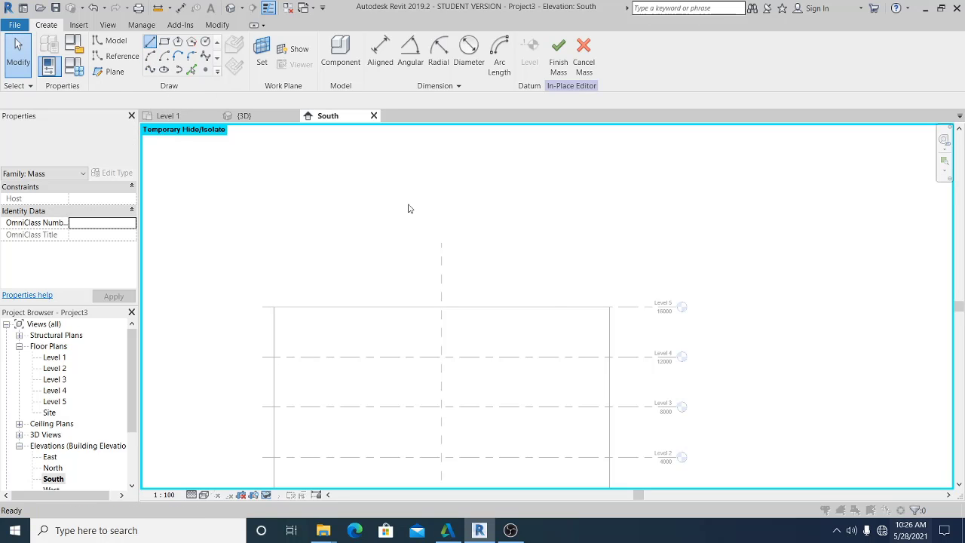
pyautogui.click(456, 259)
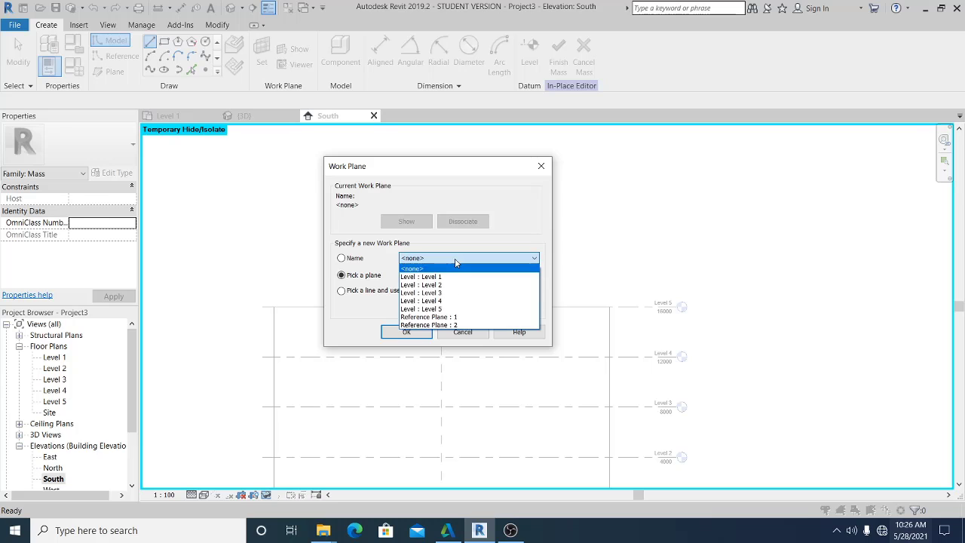
pyautogui.click(442, 318)
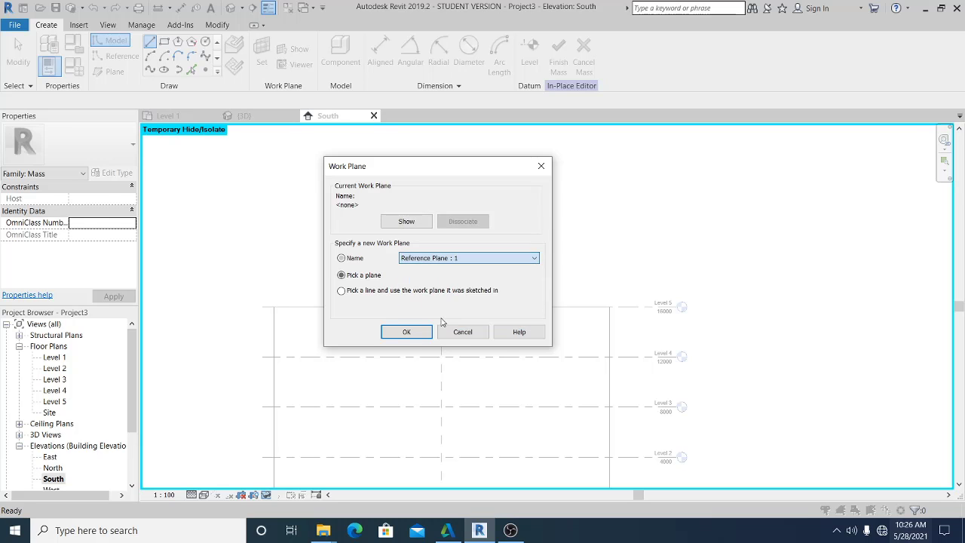
pyautogui.click(414, 332)
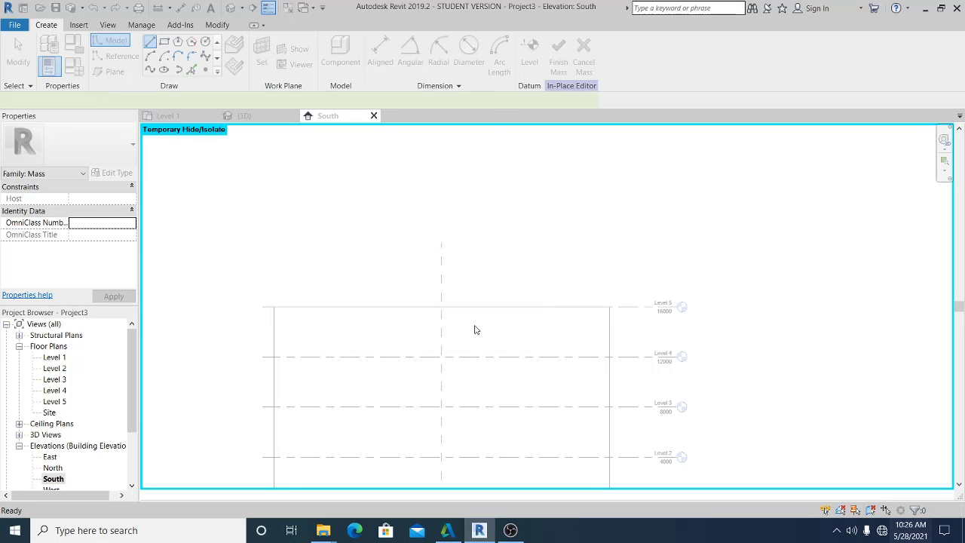
pyautogui.click(441, 307)
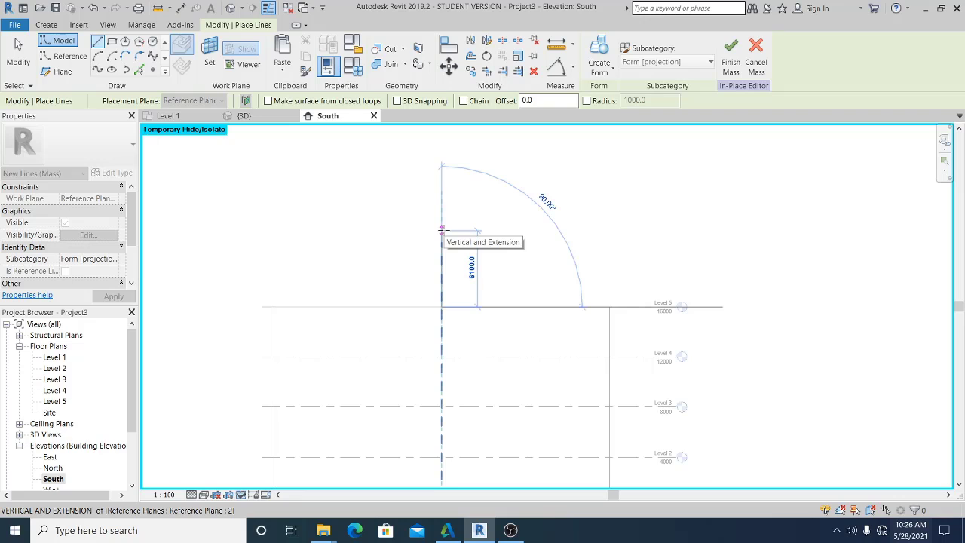
pyautogui.click(442, 230)
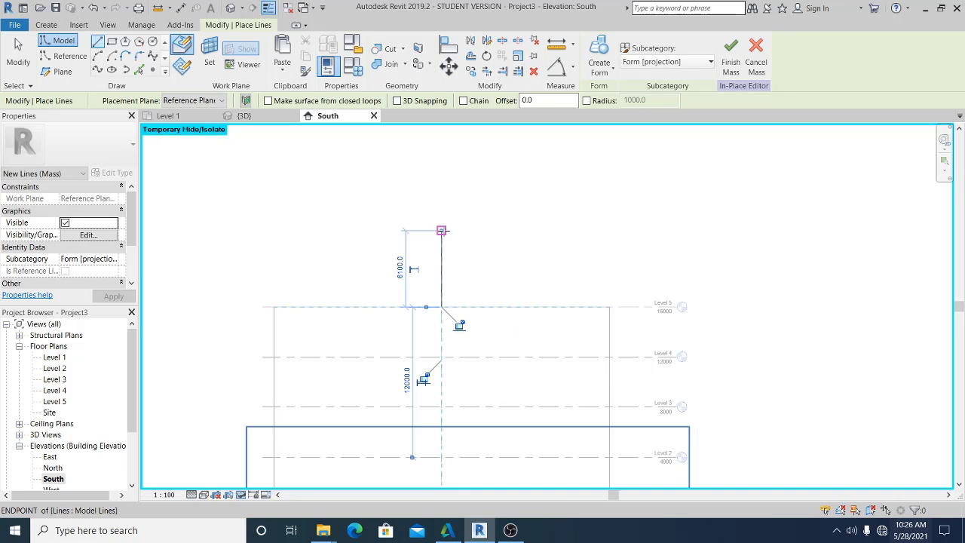
# - Draw an arc of about 20570 mm radius from the vertical line's upper end to the cylinder's right-hand corner at Level 5
pyautogui.click(104, 59)
pyautogui.click(441, 230)
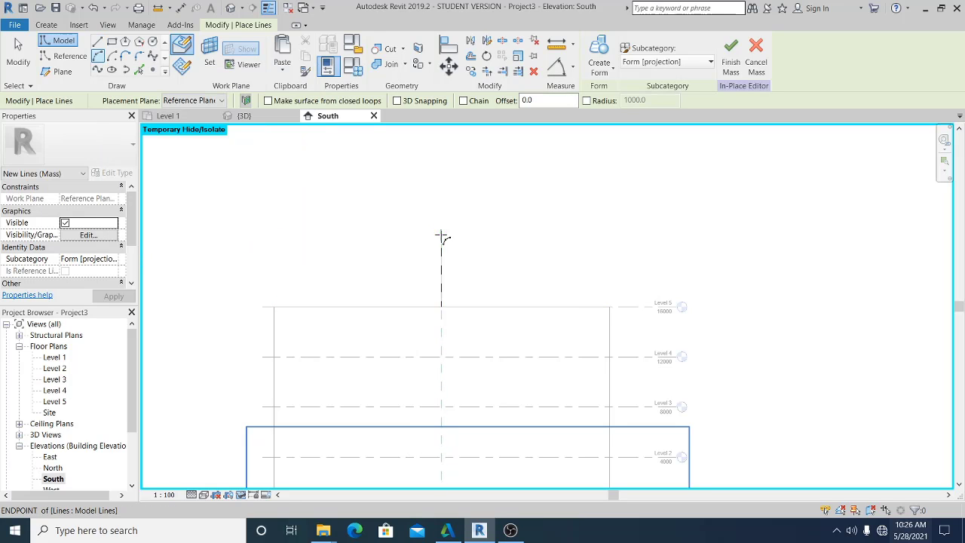
pyautogui.click(609, 307)
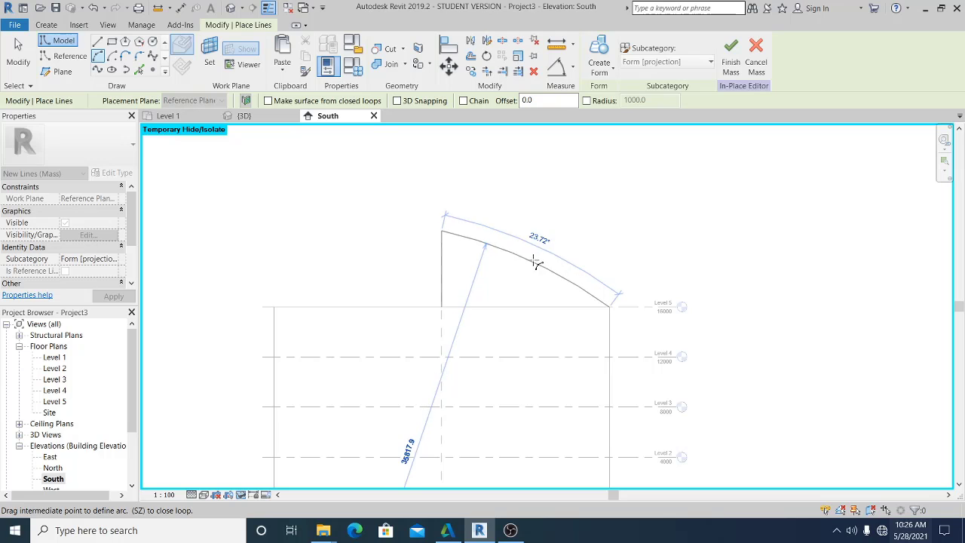
pyautogui.click(535, 257)
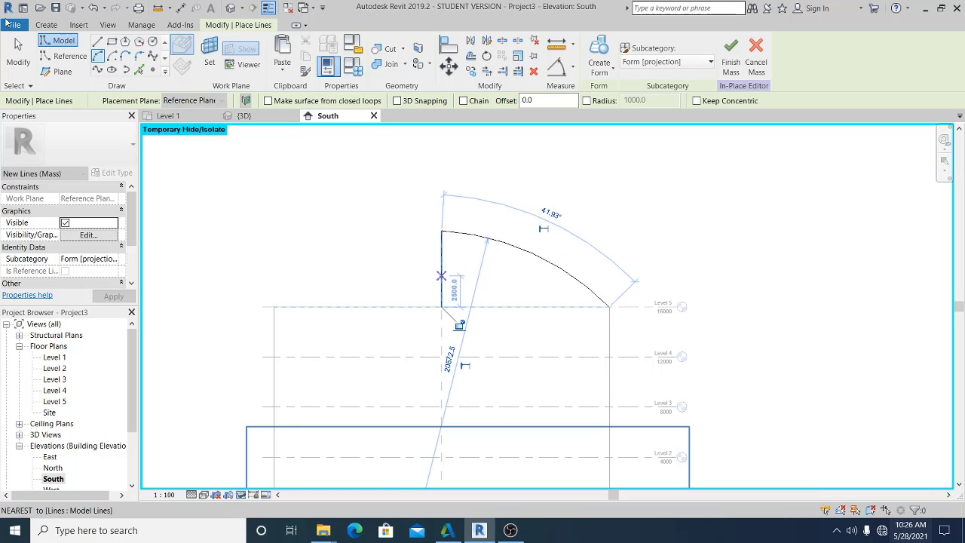
pyautogui.press('Escape')
pyautogui.press('Escape')
pyautogui.press('Escape')
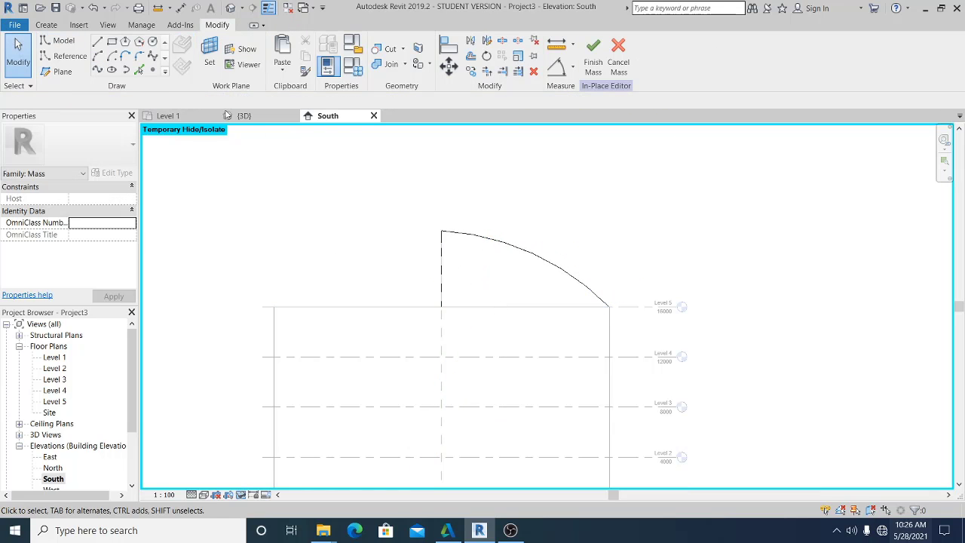
# - Close the dome profile with a horizontal line along Level 5 from the central axis to the arc's lower end
pyautogui.click(96, 43)
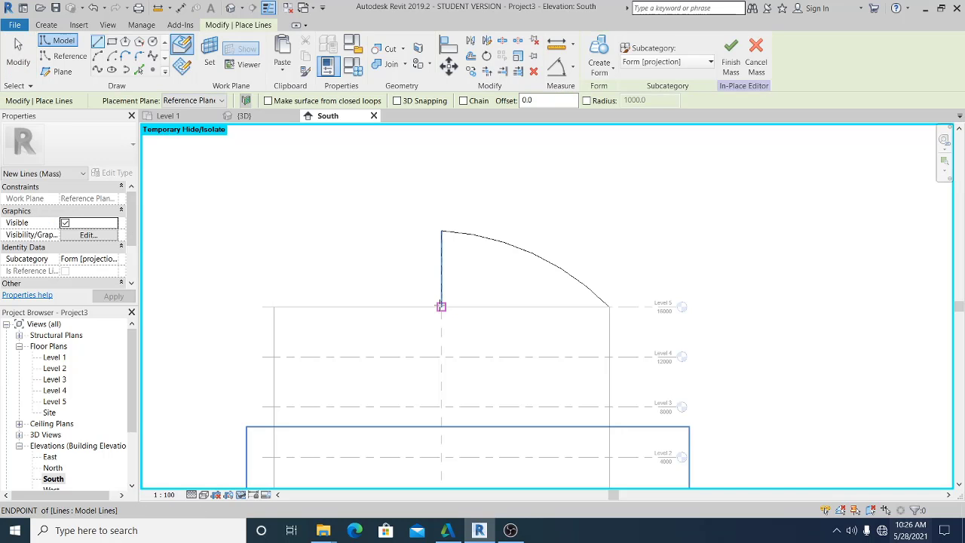
pyautogui.click(442, 306)
pyautogui.click(609, 306)
pyautogui.press('Escape')
pyautogui.press('Escape')
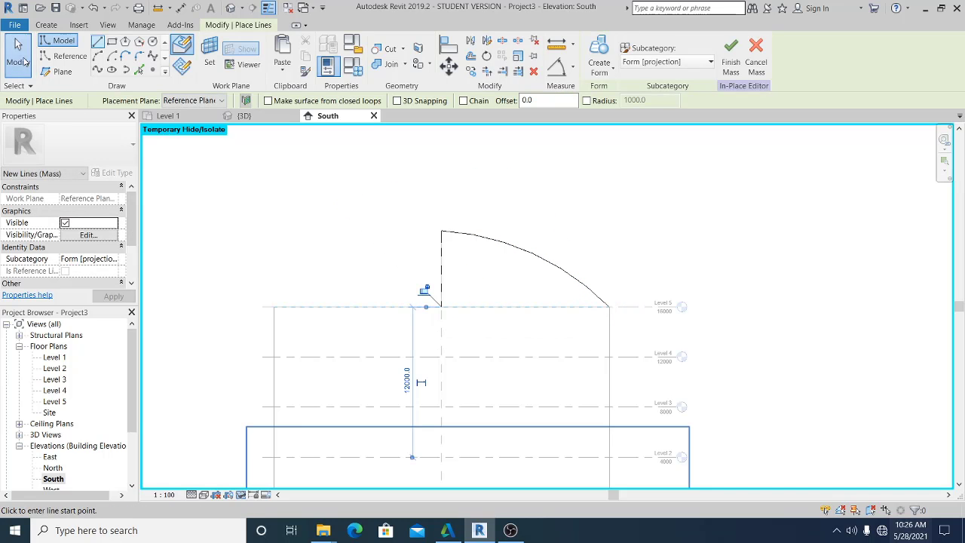
# - Draw a vertical reference line about 2900 mm long upward from the dome profile's apex as the axis of revolution
pyautogui.scroll(1, 372, 172)
pyautogui.moveTo(373, 168); pyautogui.dragTo(330, 194, button='middle')
pyautogui.click(73, 57)
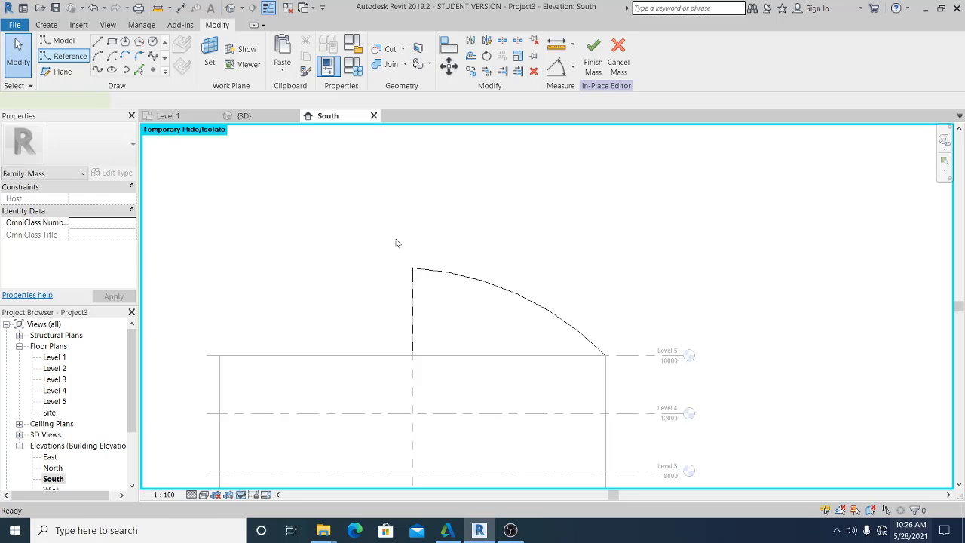
pyautogui.click(412, 268)
pyautogui.click(413, 226)
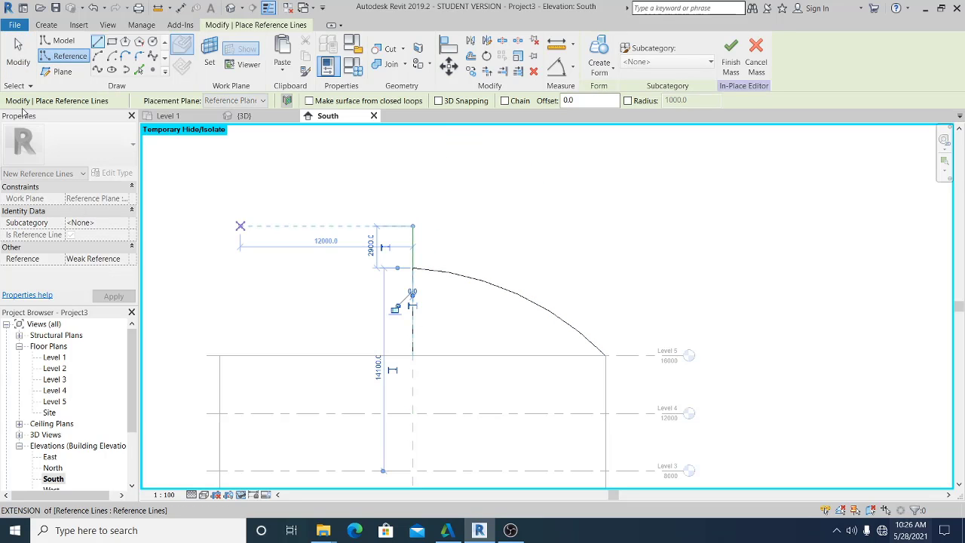
pyautogui.click(16, 63)
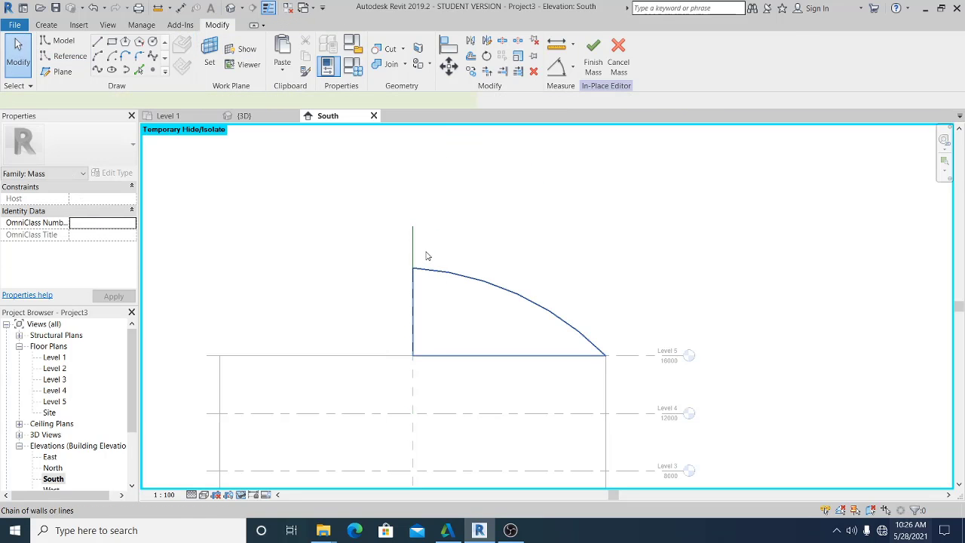
# - Try to create a solid form from the three profile lines without the axis line
pyautogui.click(412, 249)
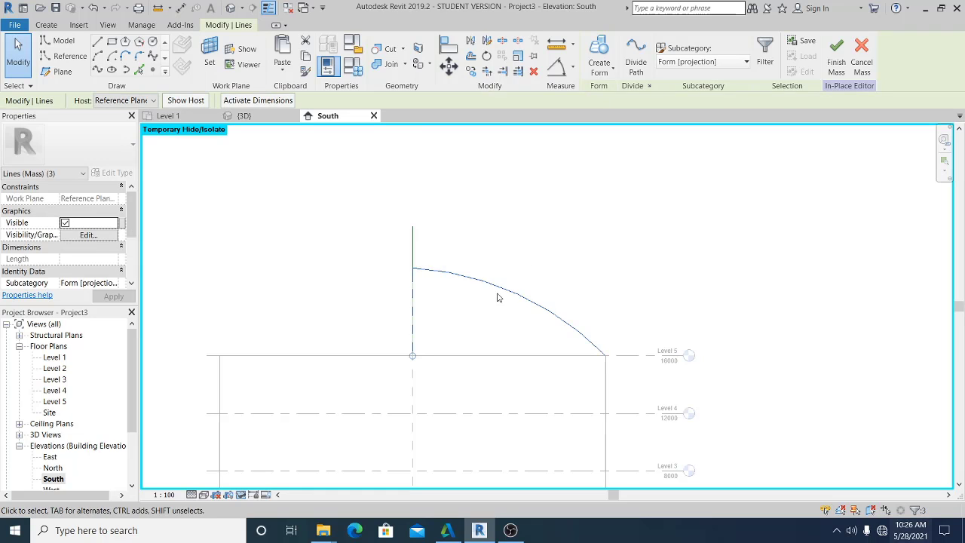
pyautogui.click(612, 69)
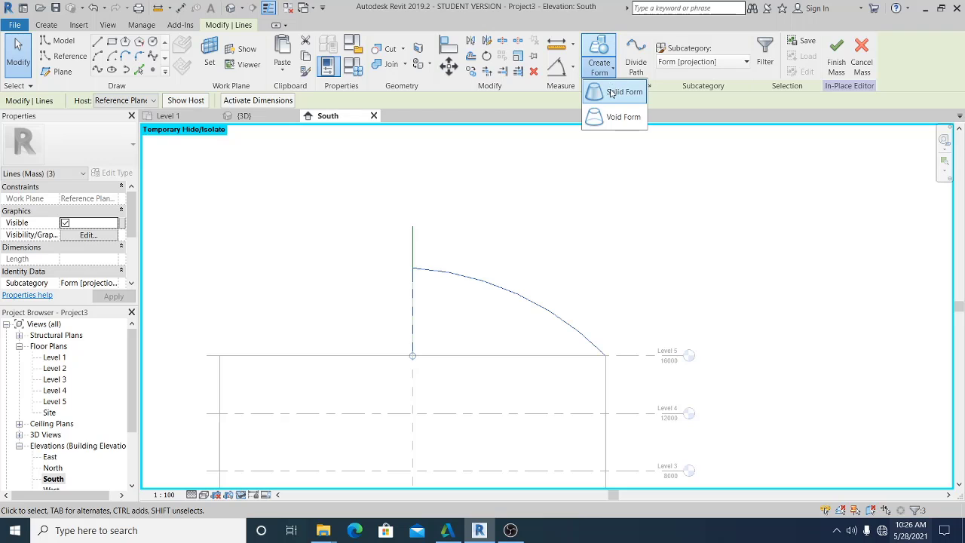
pyautogui.click(617, 94)
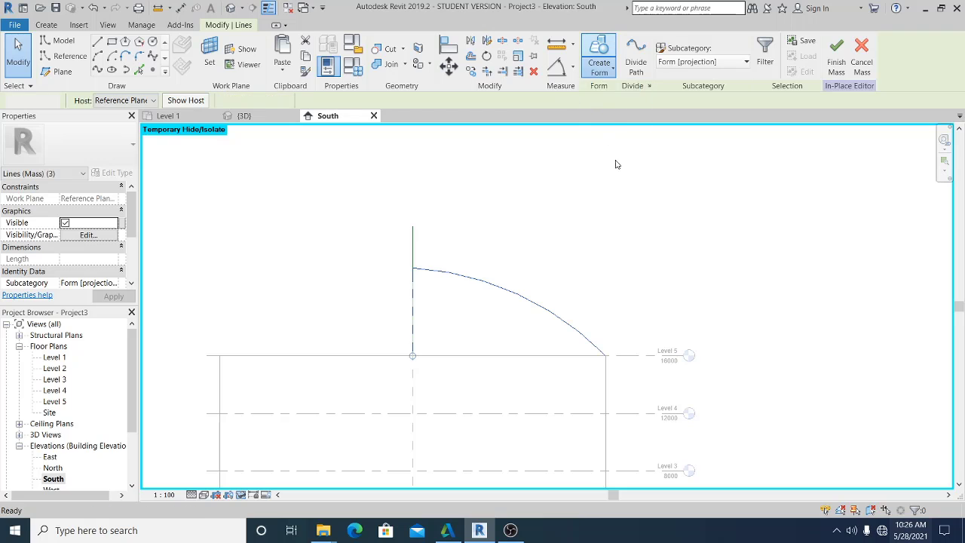
pyautogui.click(558, 206)
# - Revolve the closed profile into a solid dome form around the vertical reference line above its apex
pyautogui.press('Tab')
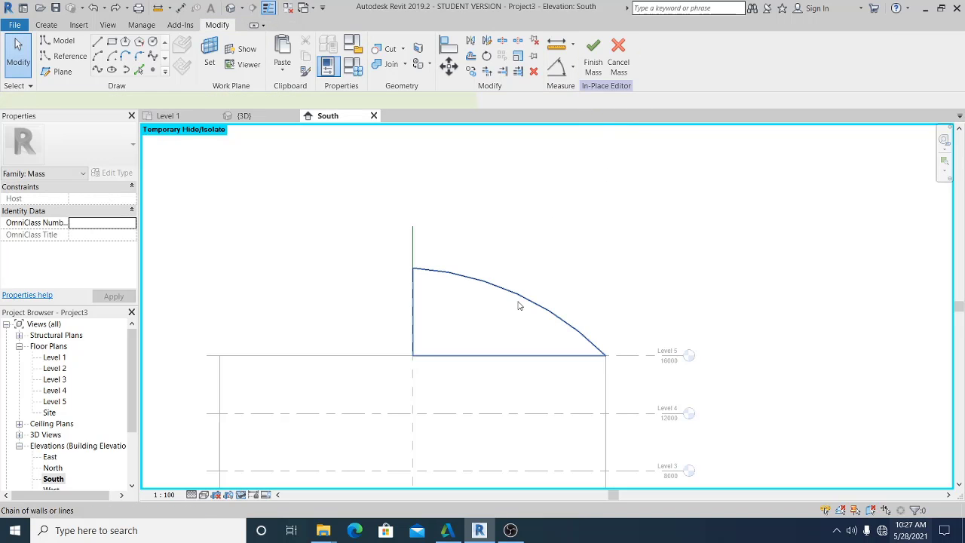
pyautogui.click(518, 305)
pyautogui.click(564, 241)
pyautogui.click(534, 358)
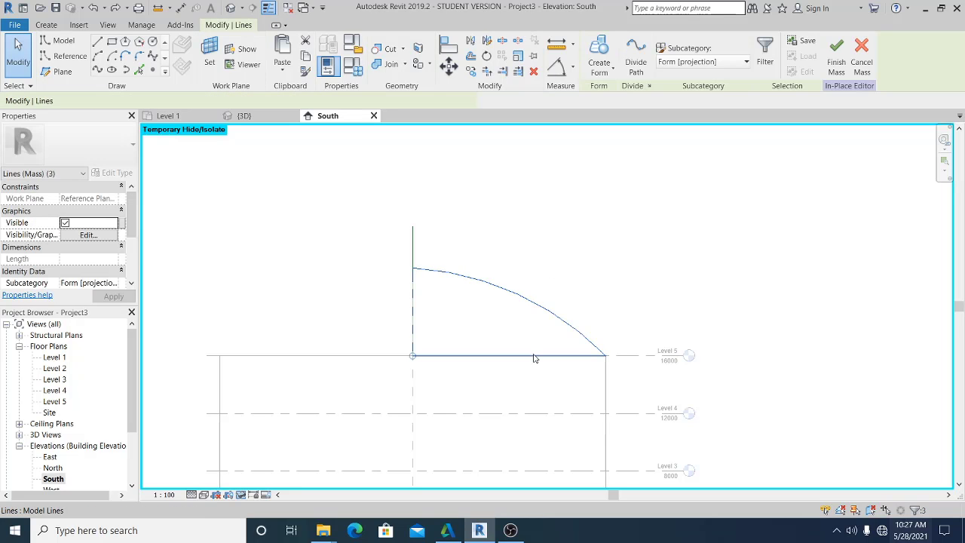
pyautogui.keyDown('ctrl'); pyautogui.click(413, 249); pyautogui.keyUp('ctrl')
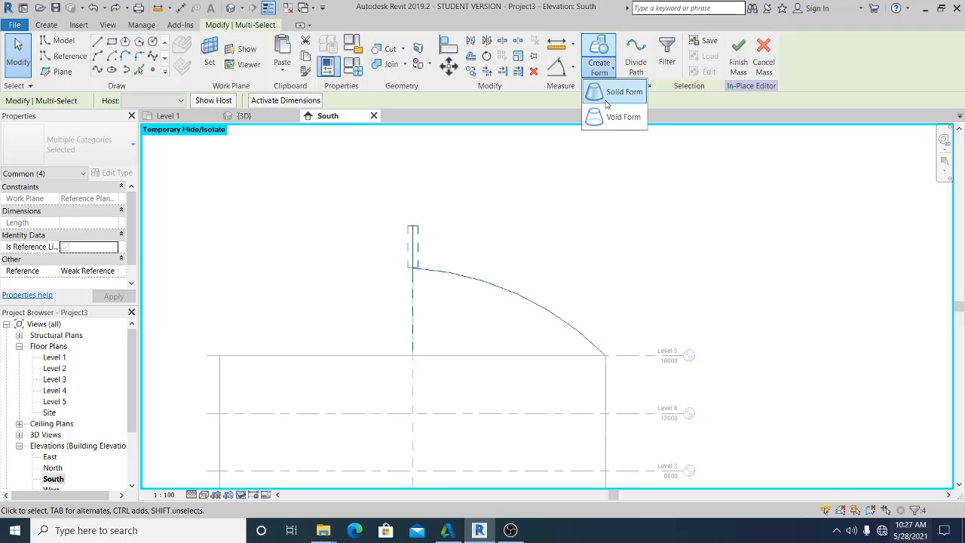
pyautogui.click(571, 162)
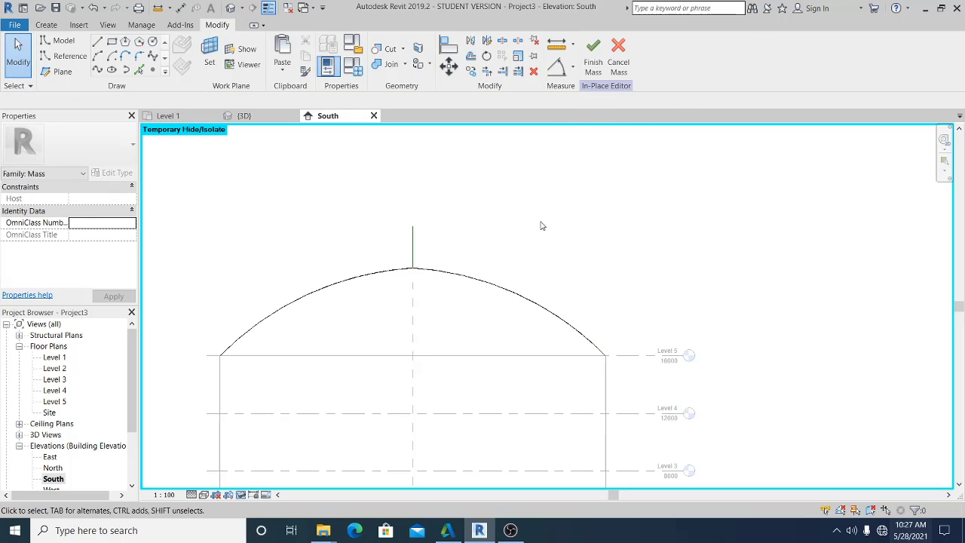
# - In the 3D view, divide both halves of the dome's curved surface into a U/V grid
pyautogui.click(229, 8)
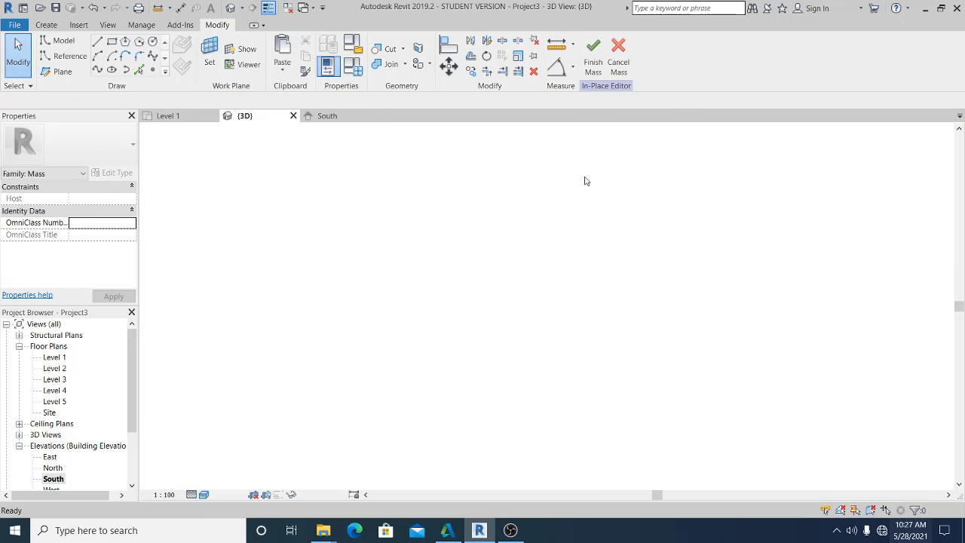
pyautogui.click(446, 164)
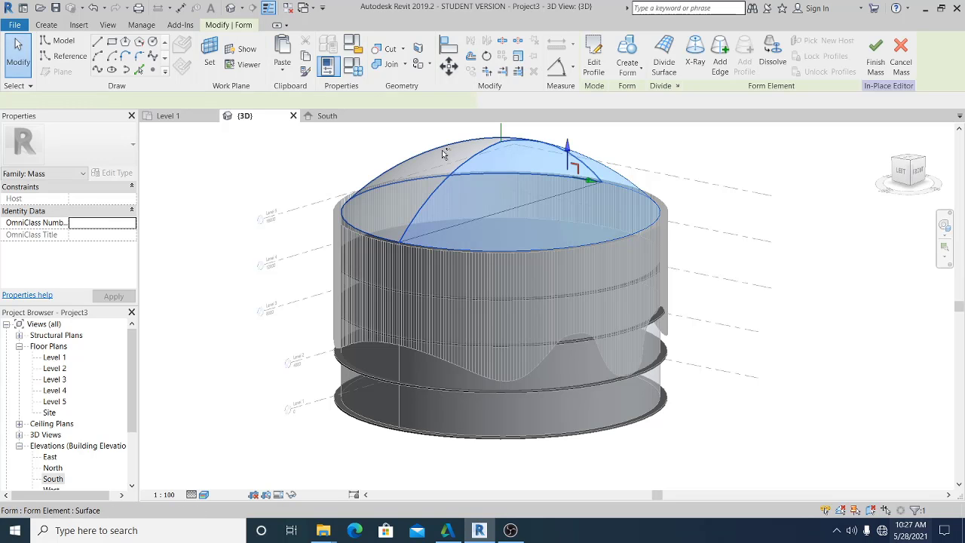
pyautogui.click(675, 66)
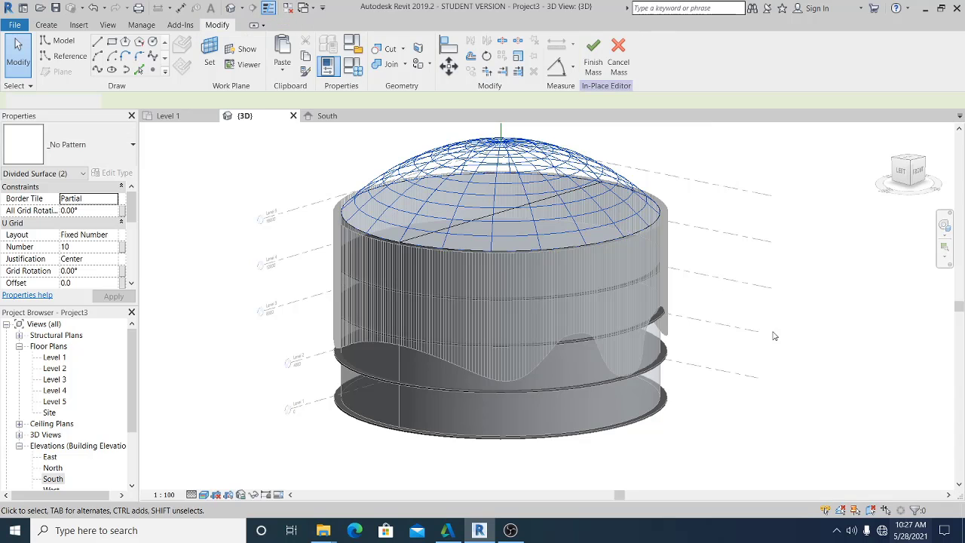
pyautogui.keyDown('shift'); pyautogui.moveTo(771, 334); pyautogui.dragTo(801, 345, button='middle'); pyautogui.keyUp('shift')
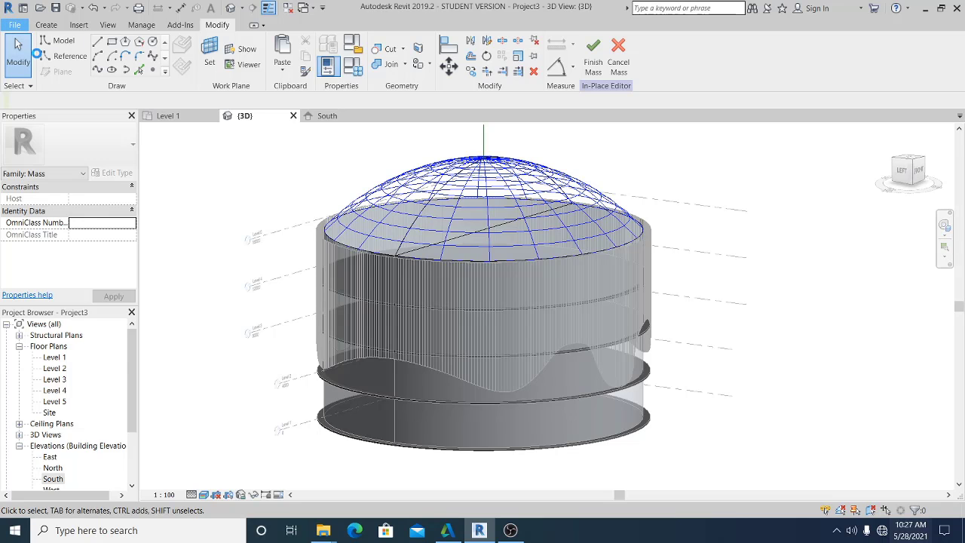
# - Create a new family from the English template Metric Curtain Panel Pattern Based.rft
pyautogui.click(16, 25)
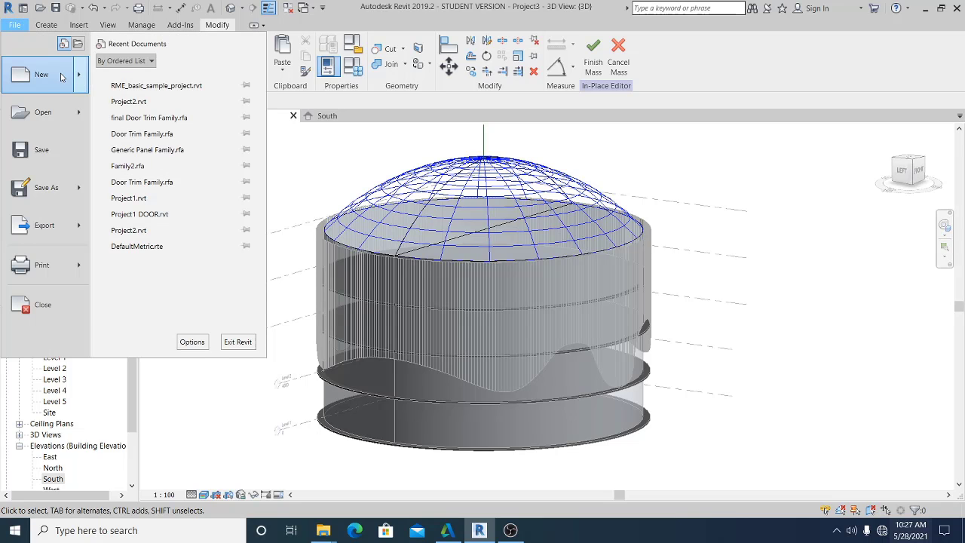
pyautogui.moveTo(70, 76)
pyautogui.click(146, 128)
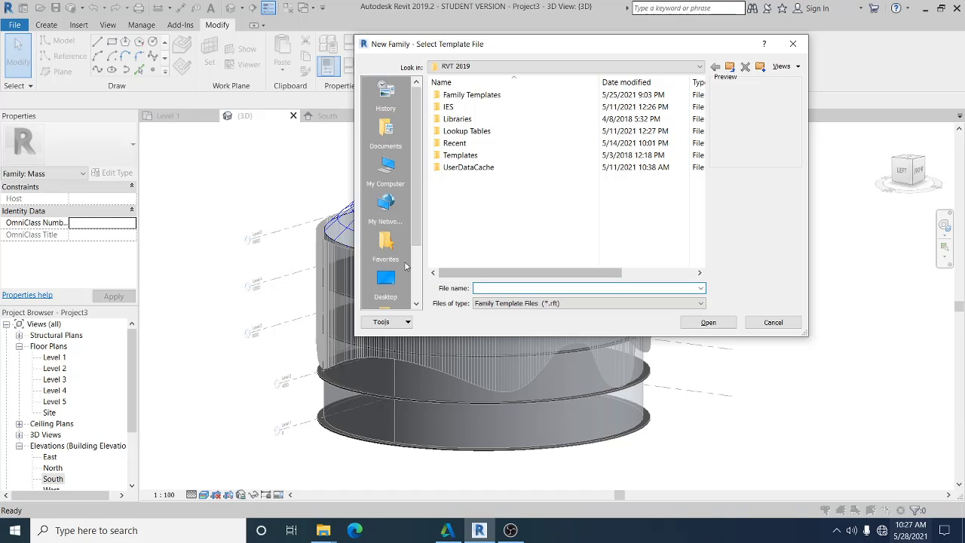
pyautogui.doubleClick(471, 95)
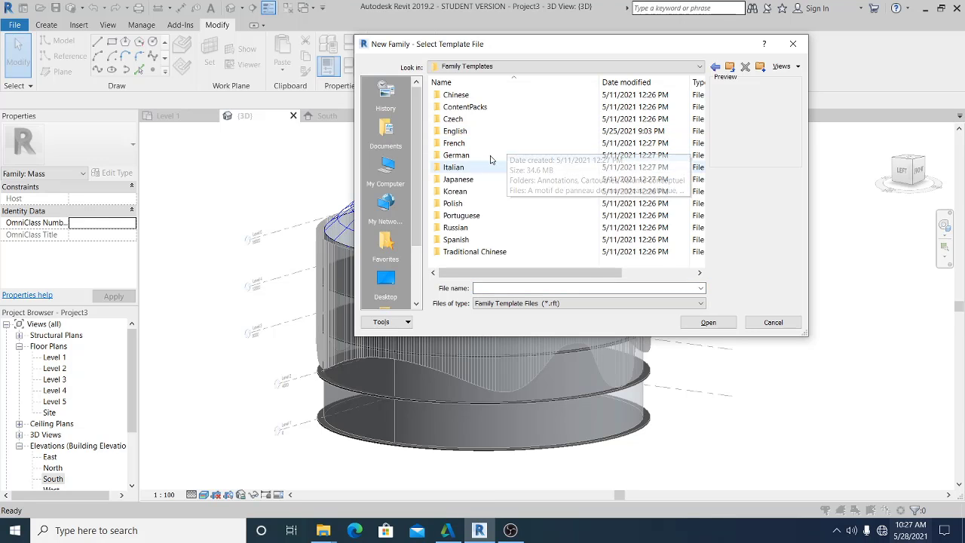
pyautogui.doubleClick(476, 132)
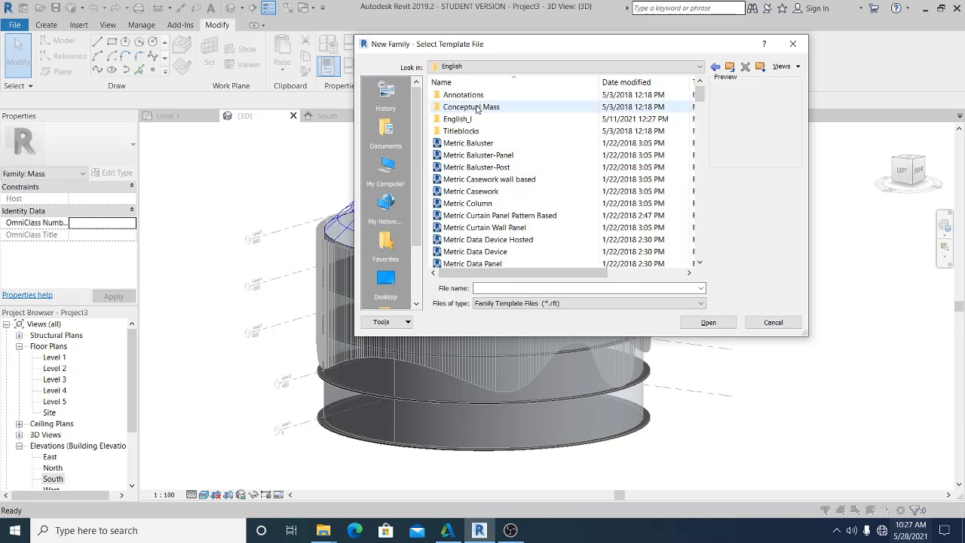
pyautogui.click(494, 180)
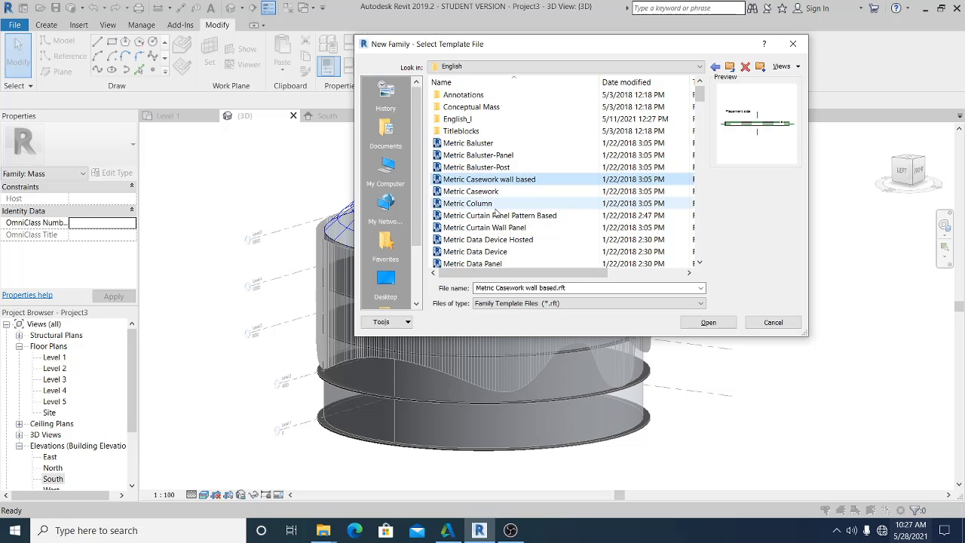
pyautogui.click(493, 216)
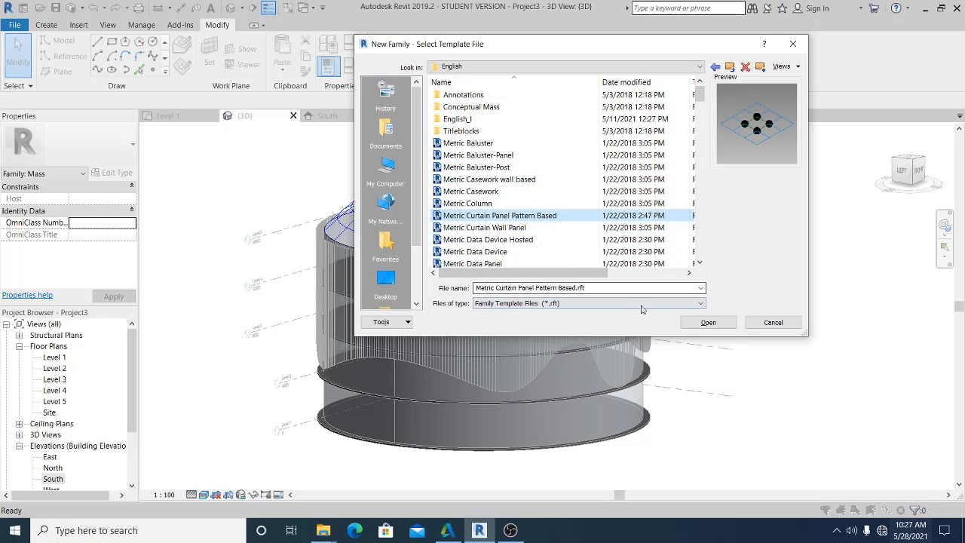
pyautogui.click(706, 322)
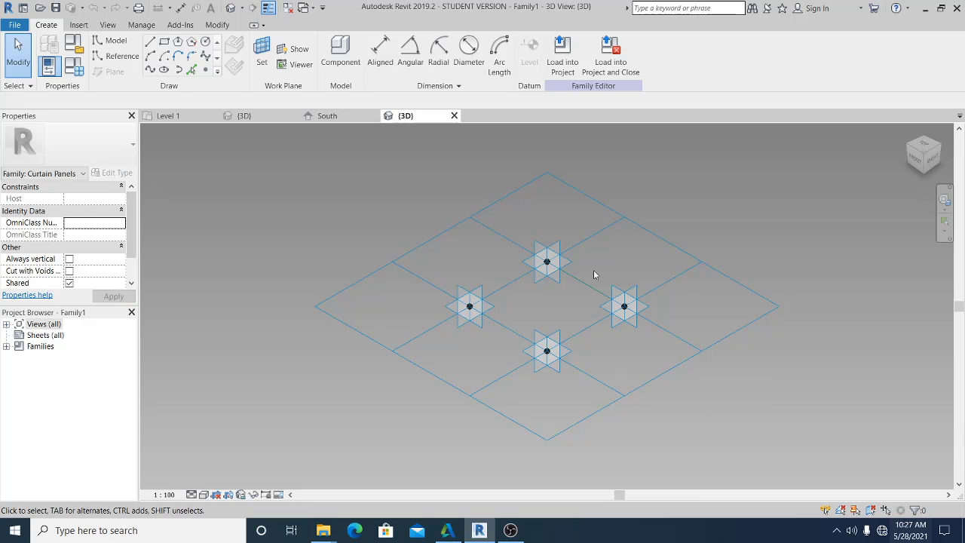
# - Place a reference point midway along one edge of the reference-line square and set the point's perpendicular plane as work plane
pyautogui.press('Tab')
pyautogui.click(582, 331)
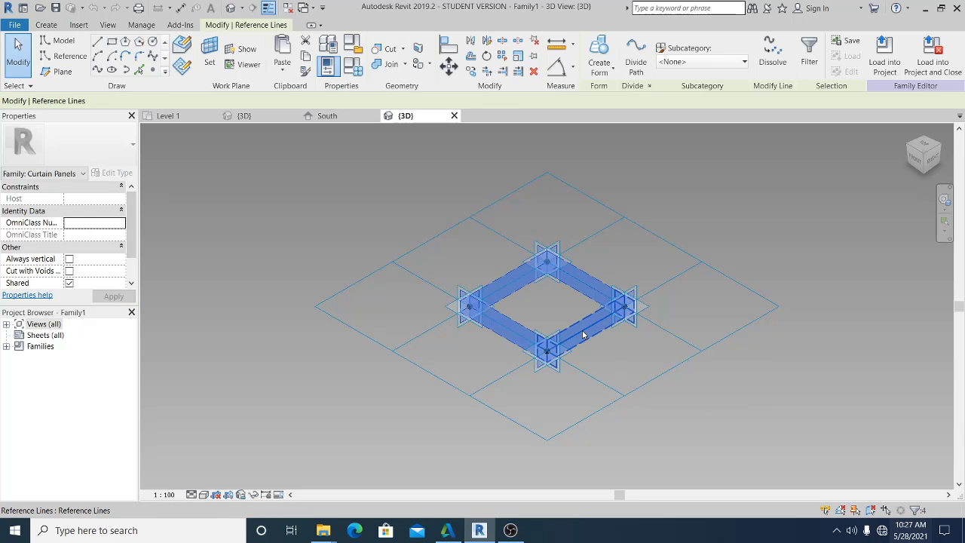
pyautogui.press('Delete')
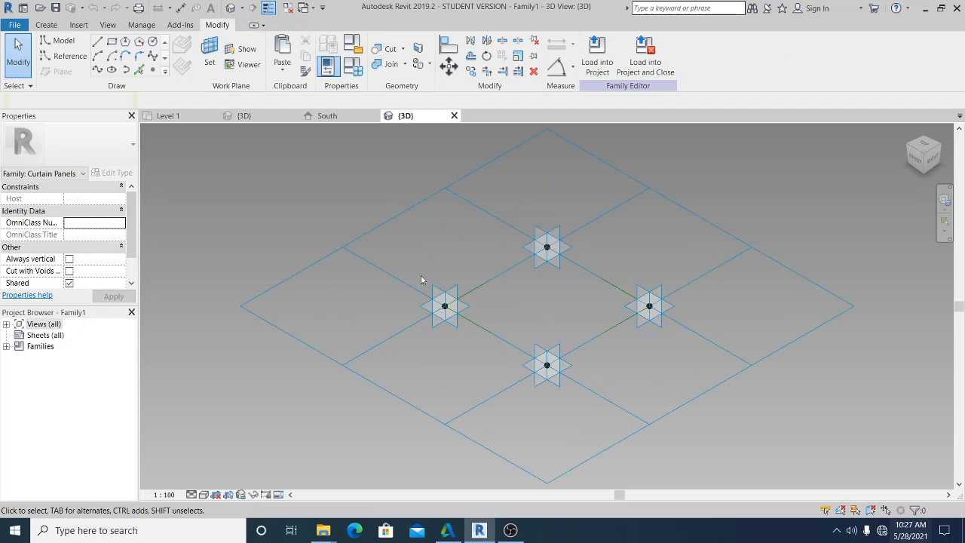
pyautogui.click(153, 70)
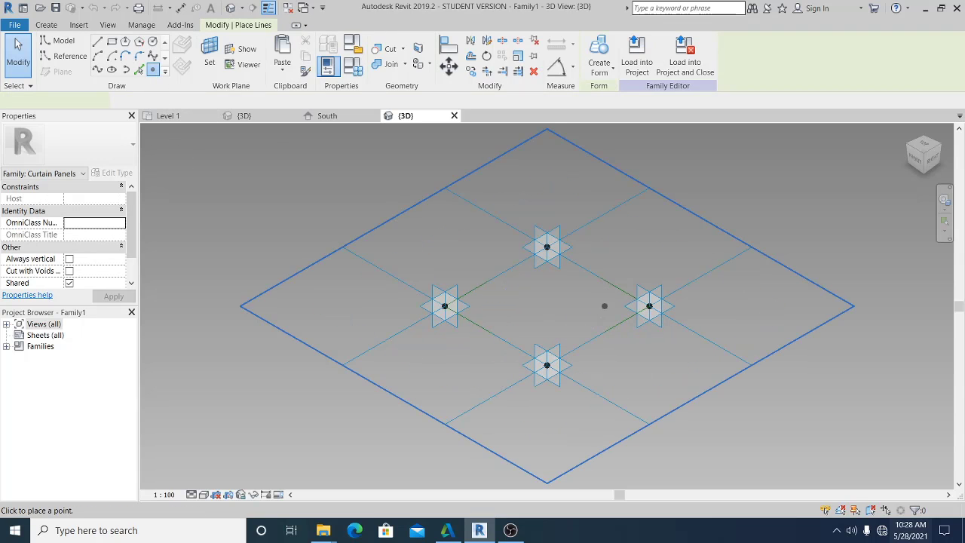
pyautogui.click(598, 336)
pyautogui.click(17, 53)
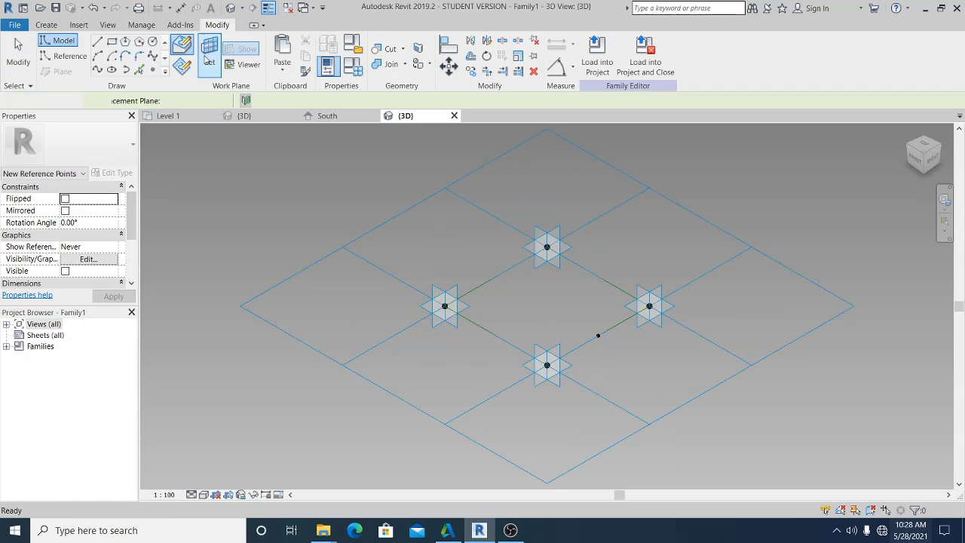
pyautogui.click(209, 63)
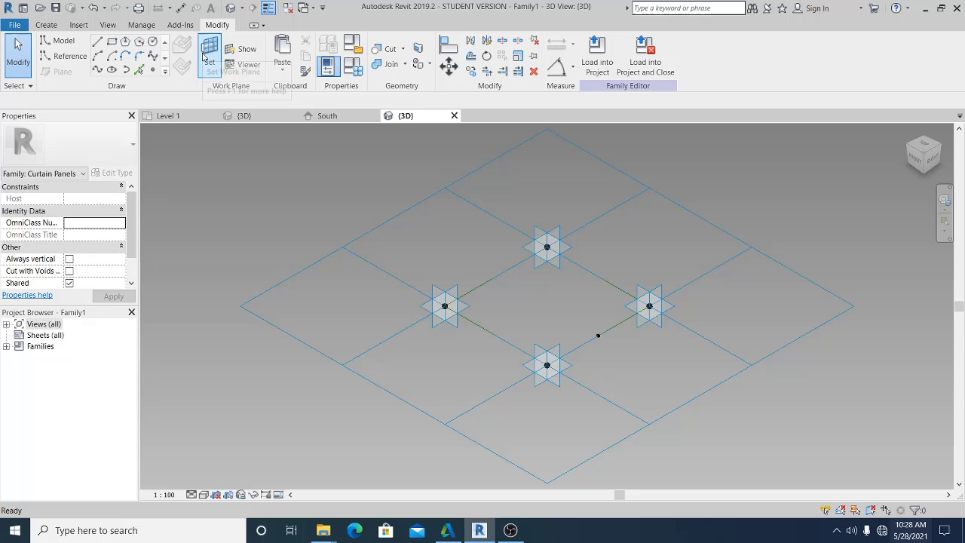
pyautogui.click(596, 334)
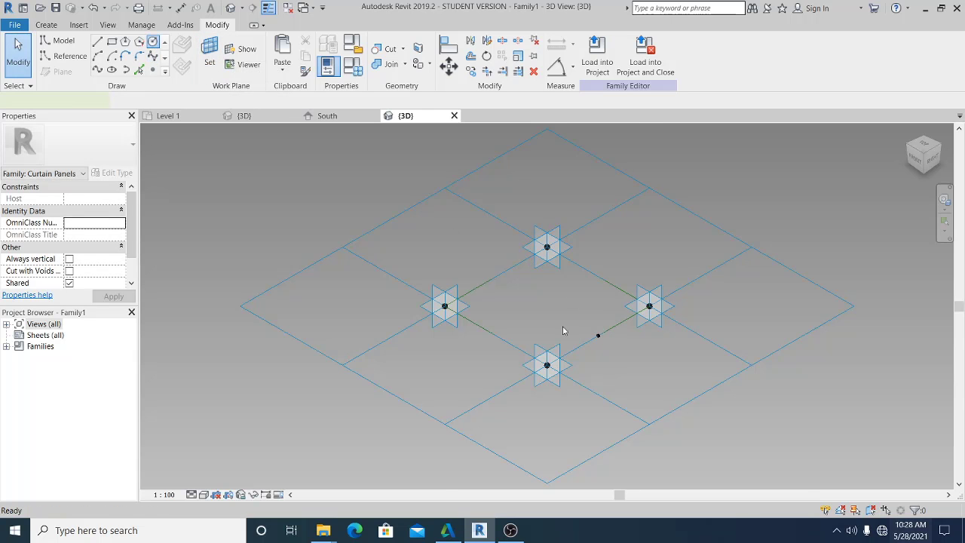
pyautogui.click(153, 41)
pyautogui.click(599, 336)
pyautogui.scroll(2, 598, 336)
pyautogui.scroll(-1, 598, 335)
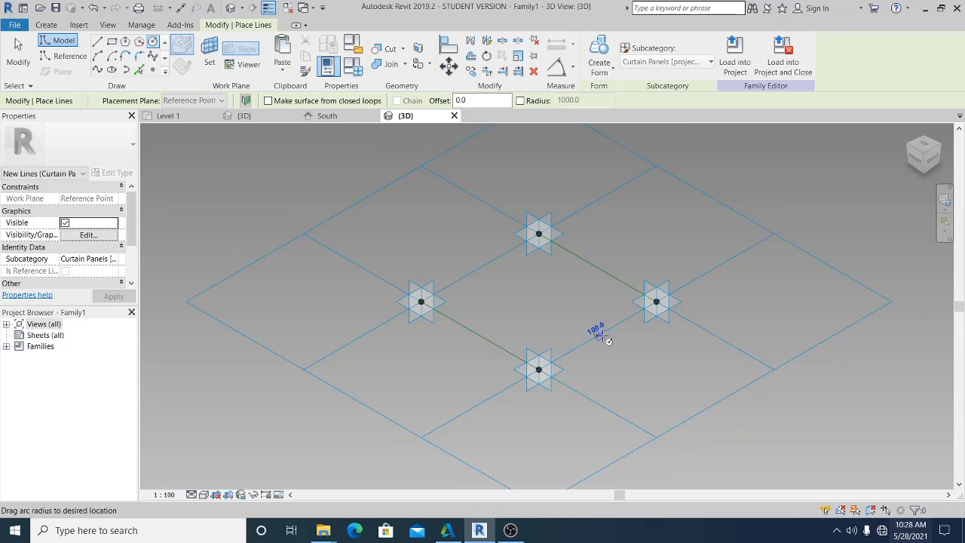
pyautogui.click(599, 337)
pyautogui.click(928, 501)
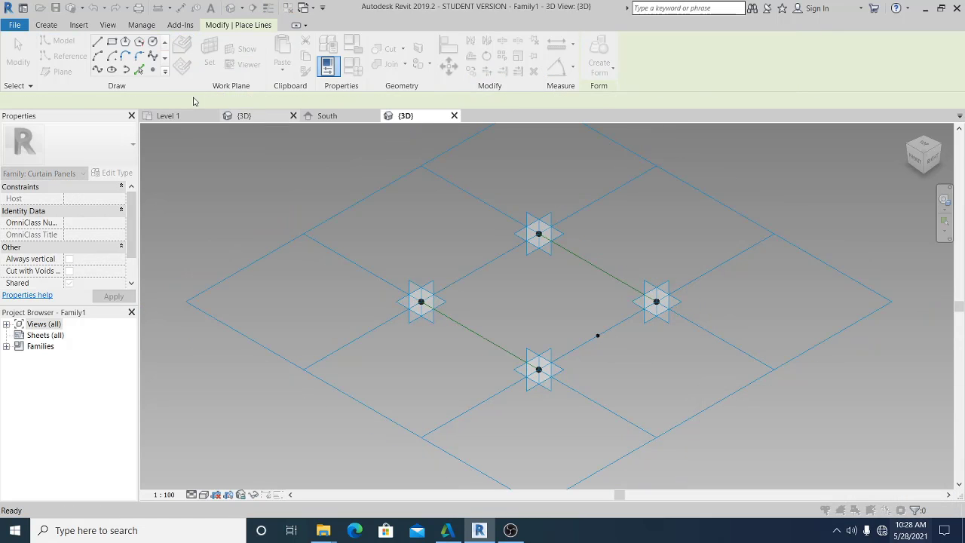
pyautogui.press('Escape')
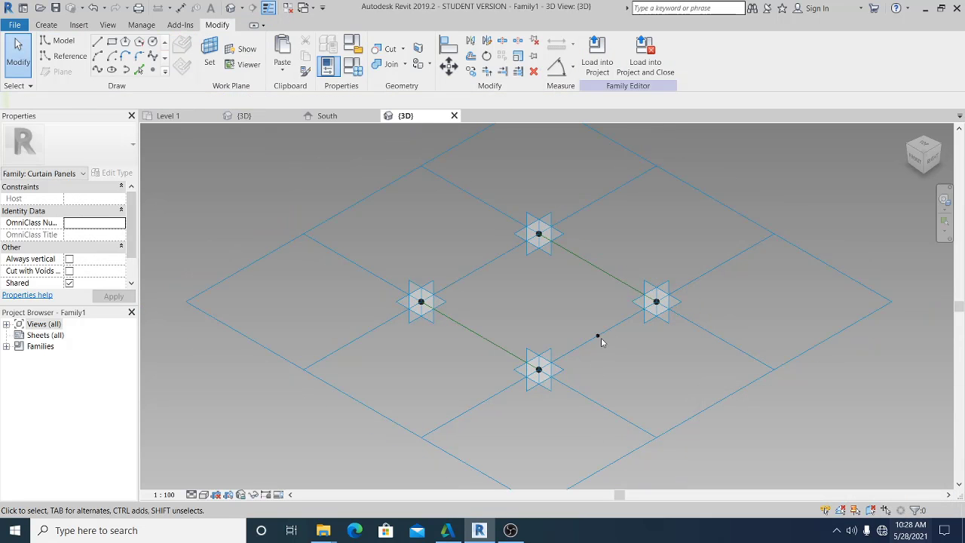
# - Draw a model-line circle with a 100 mm radius centred on the hosted reference point, perpendicular to the reference line
pyautogui.click(153, 42)
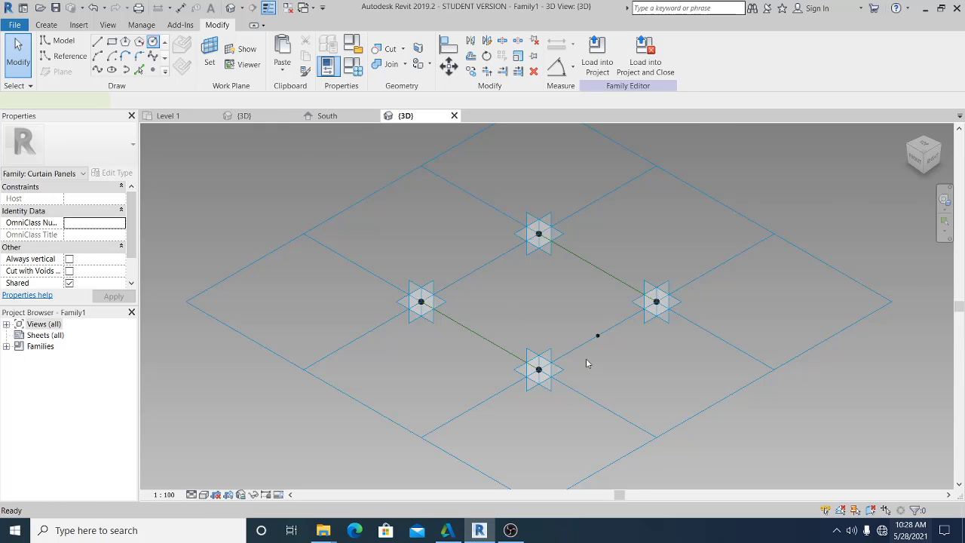
pyautogui.scroll(1, 592, 350)
pyautogui.click(601, 331)
pyautogui.scroll(1, 601, 332)
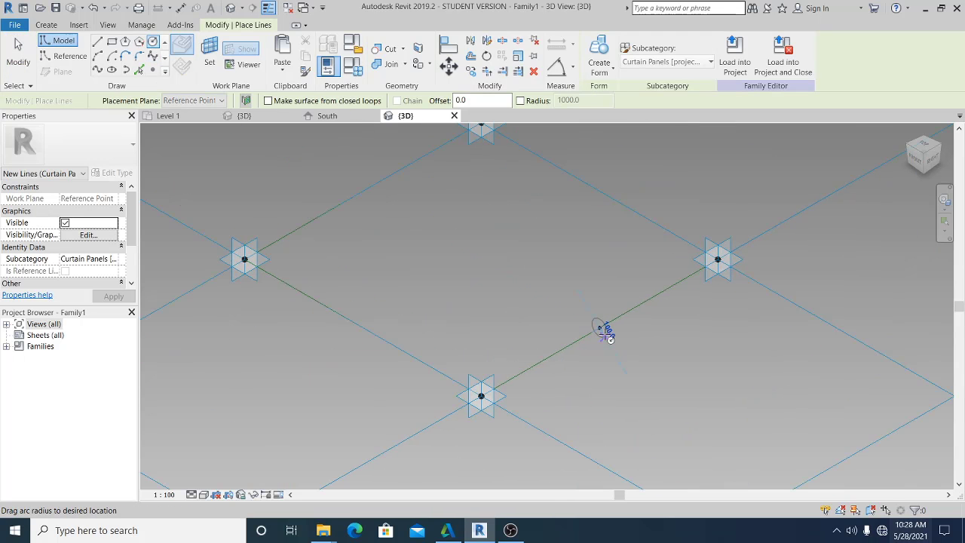
pyautogui.click(599, 328)
pyautogui.press('Escape')
pyautogui.press('Escape')
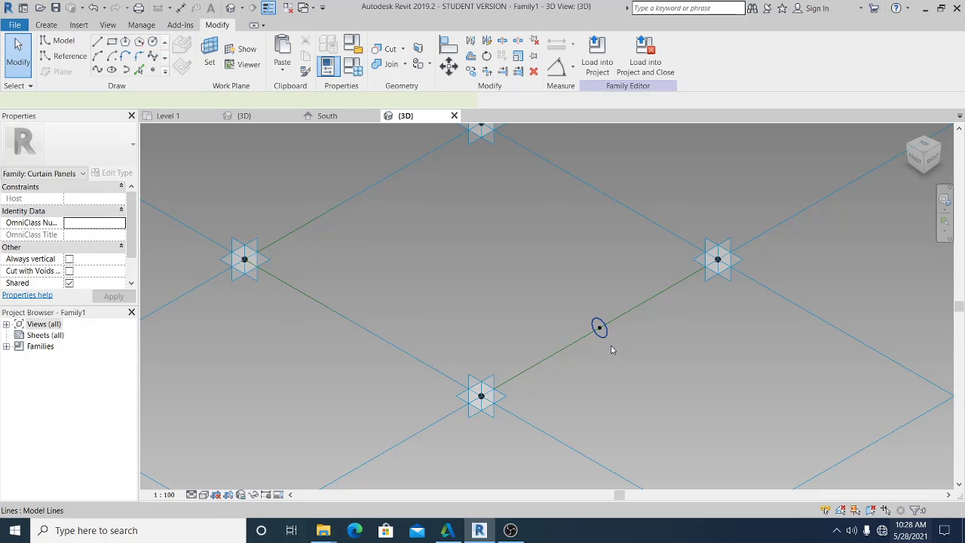
# - Create a solid form by sweeping the circle along the closed chain of four reference lines
pyautogui.click(601, 327)
pyautogui.press('Tab')
pyautogui.keyDown('ctrl'); pyautogui.click(642, 302); pyautogui.keyUp('ctrl')
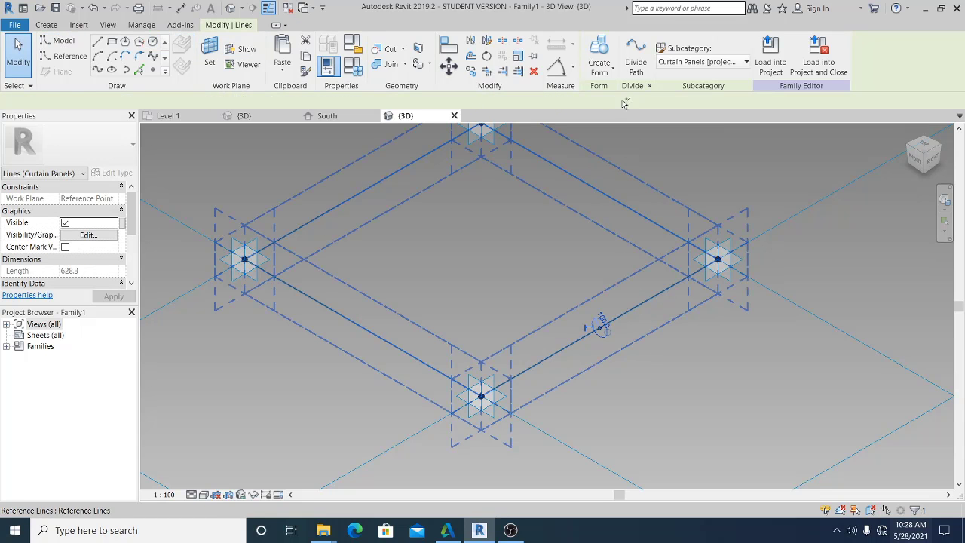
pyautogui.click(609, 74)
pyautogui.click(612, 92)
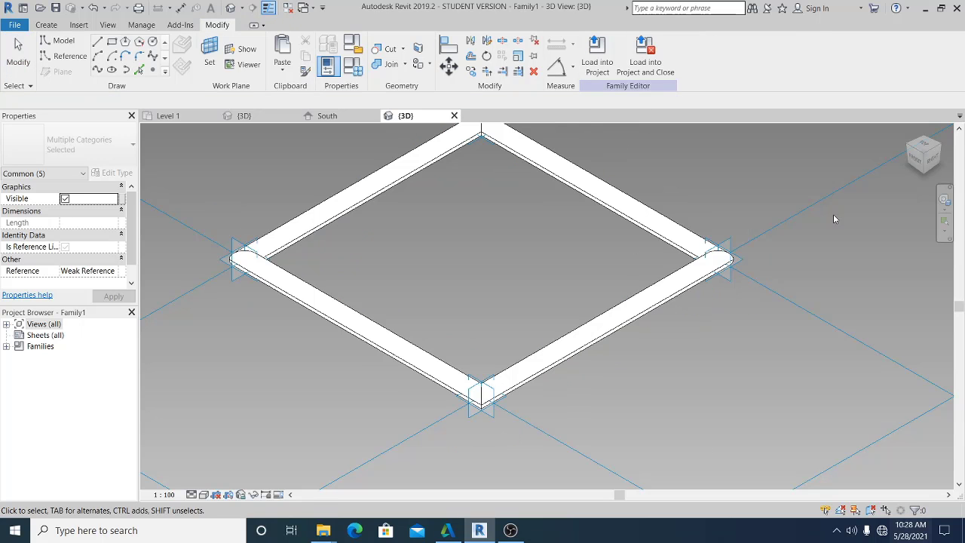
# - Associate the tubular frame's material with a new type family parameter named Mat1, grouped under Materials and Finishes
pyautogui.moveTo(443, 191); pyautogui.dragTo(450, 218, button='middle')
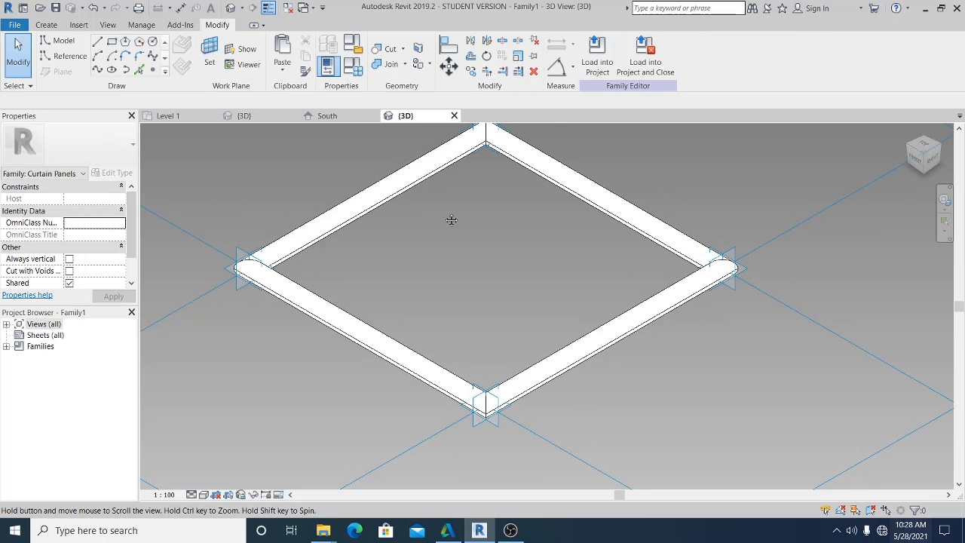
pyautogui.press('Tab')
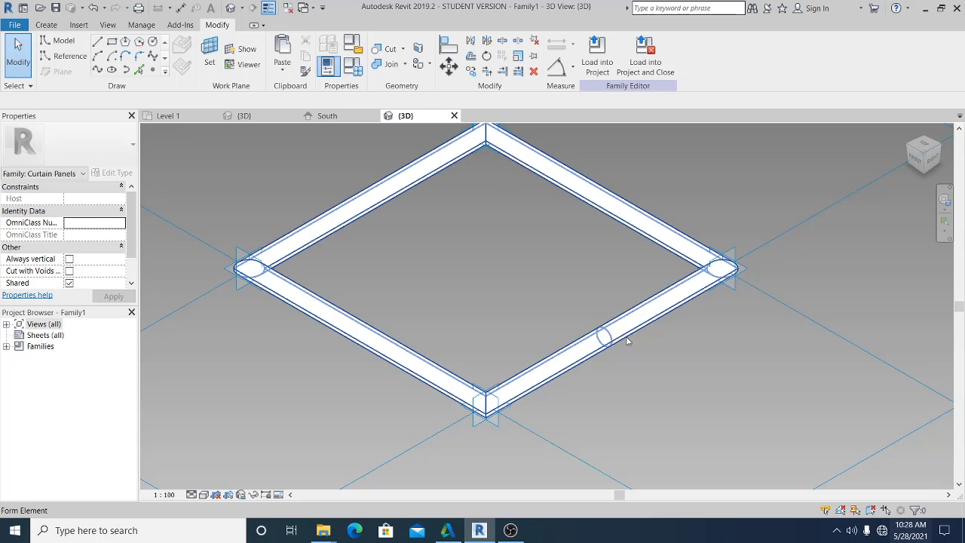
pyautogui.click(626, 340)
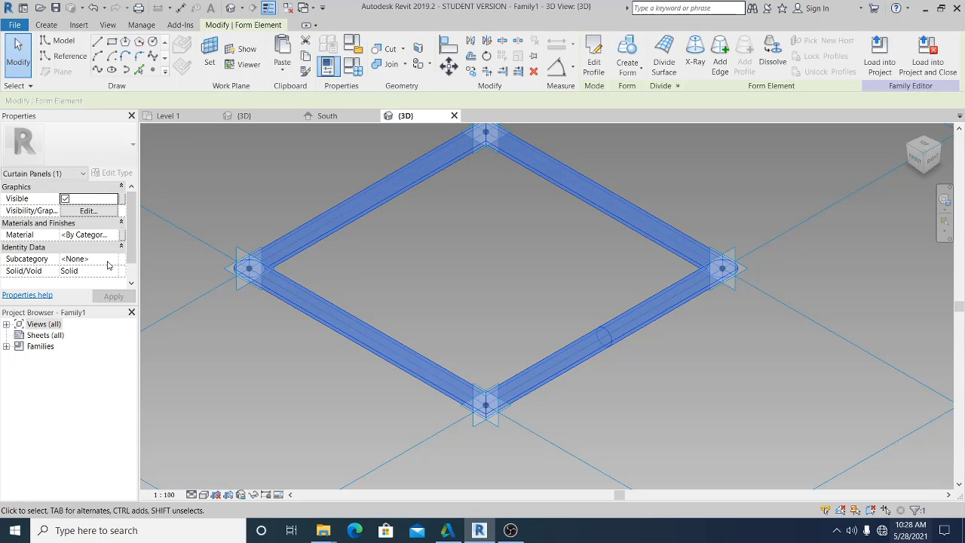
pyautogui.click(124, 235)
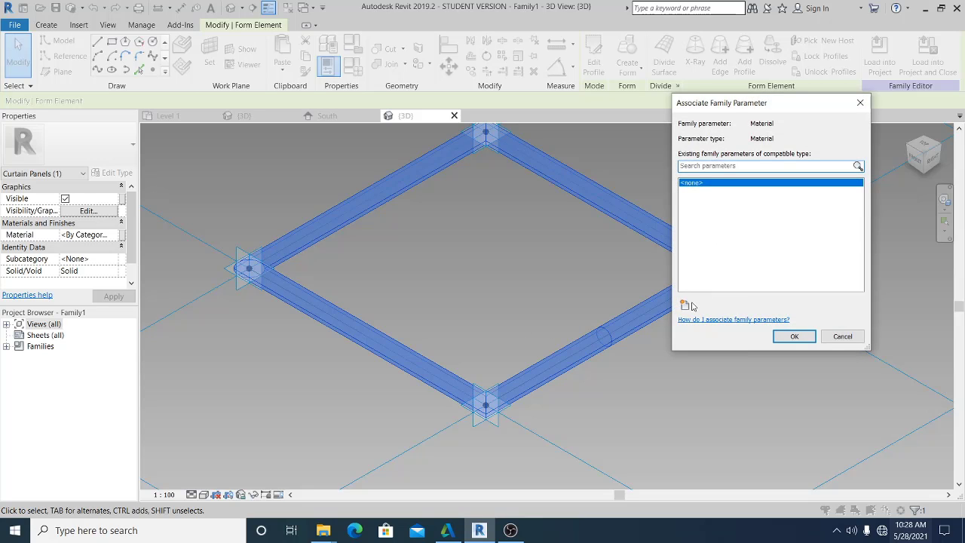
pyautogui.click(685, 305)
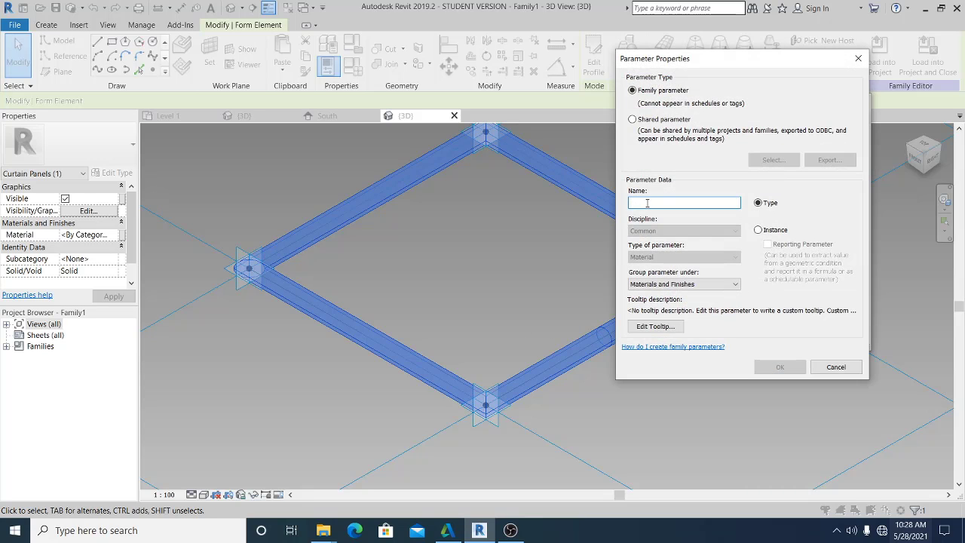
pyautogui.write('Ma')
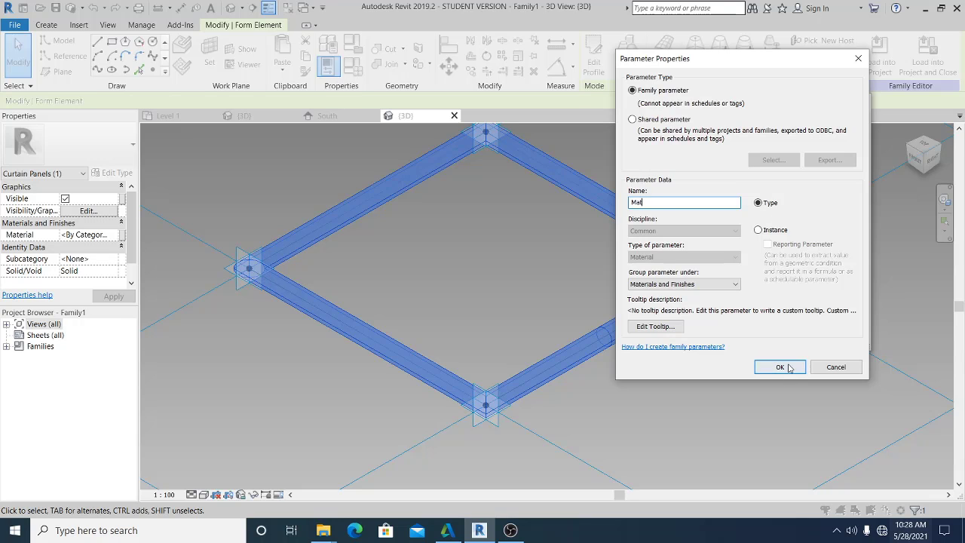
pyautogui.write('t1')
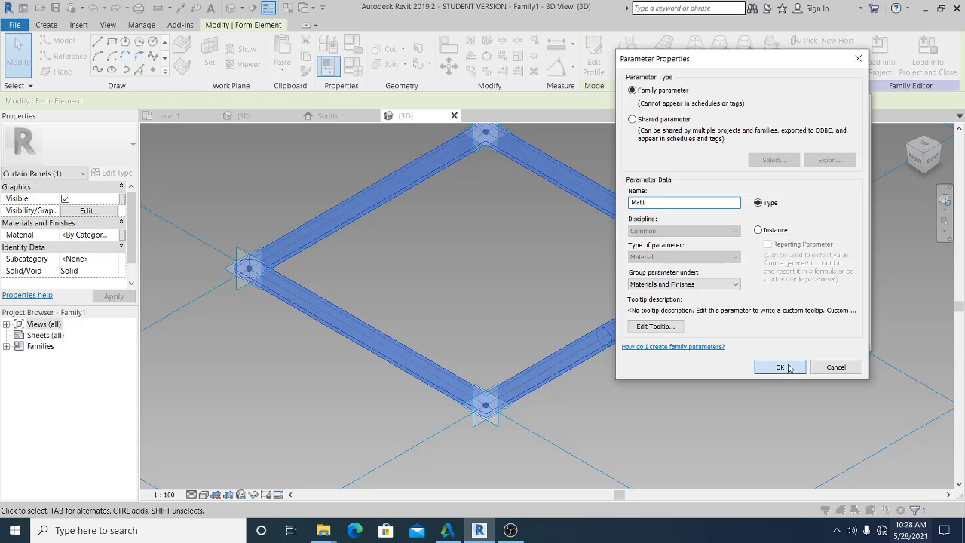
pyautogui.click(779, 366)
pyautogui.click(794, 336)
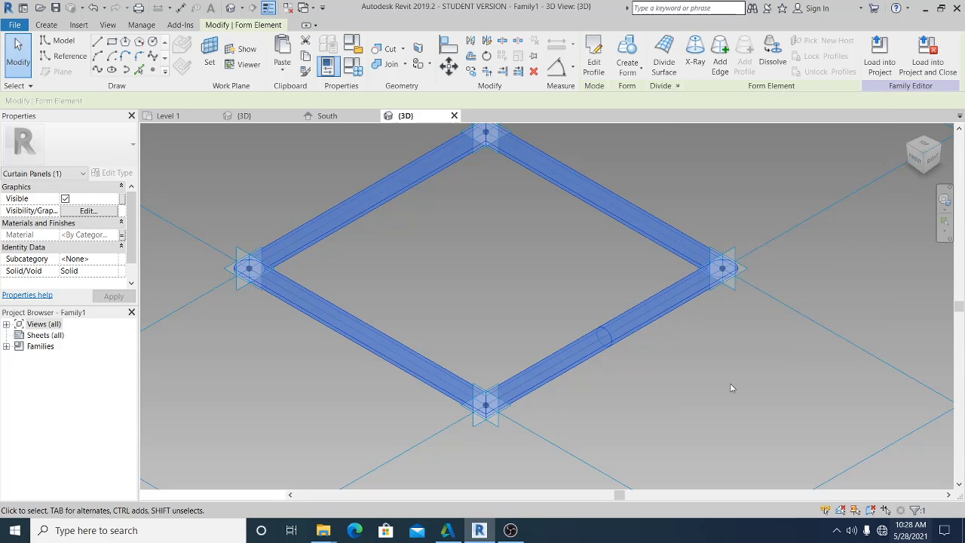
pyautogui.click(731, 388)
# - Set the 3D view's detail level to Fine and its visual style to Wireframe
pyautogui.click(190, 495)
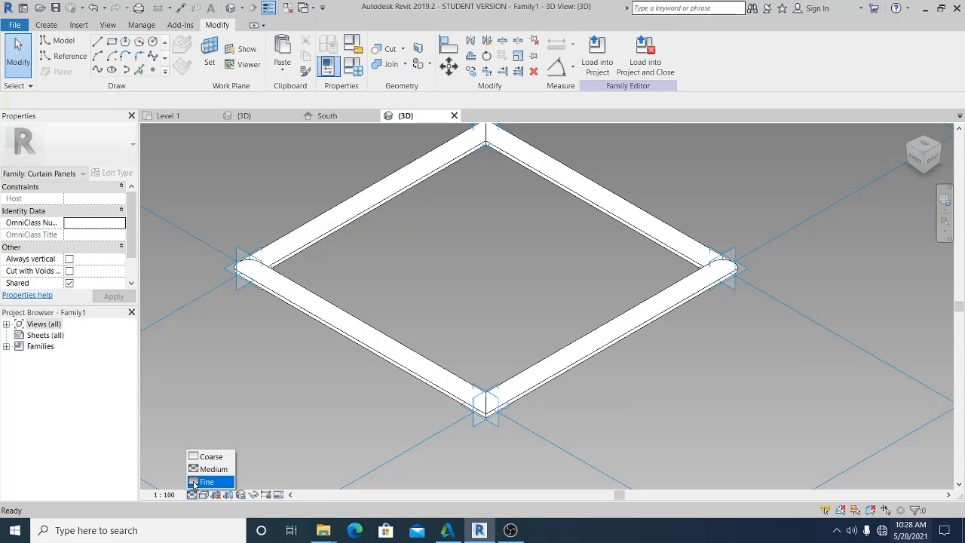
pyautogui.click(208, 482)
pyautogui.click(204, 495)
pyautogui.click(223, 419)
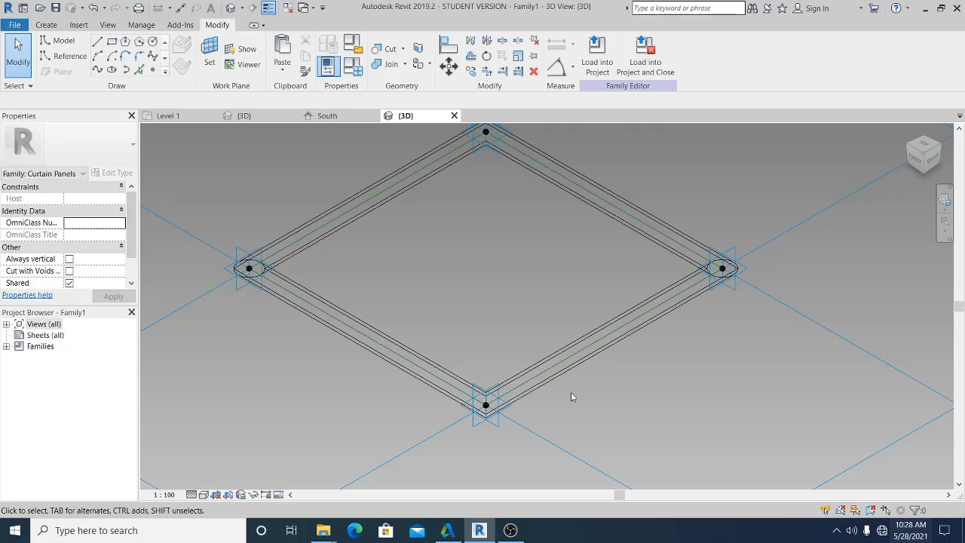
# - Select the closed chain of four reference lines inside the tubular frame
pyautogui.click(577, 361)
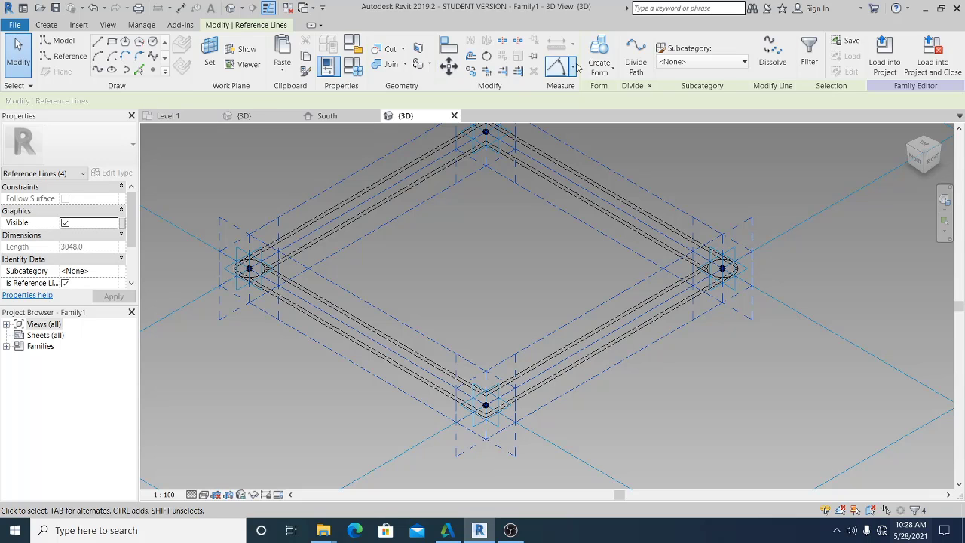
# - Create a solid form from the four selected reference lines as a flat panel and set its thickness to 180
pyautogui.click(607, 69)
pyautogui.click(615, 91)
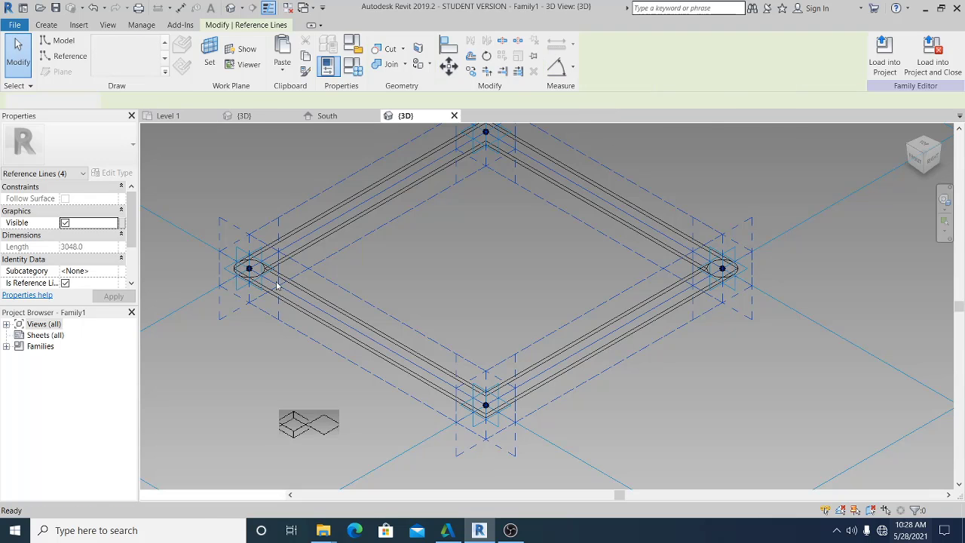
pyautogui.click(294, 436)
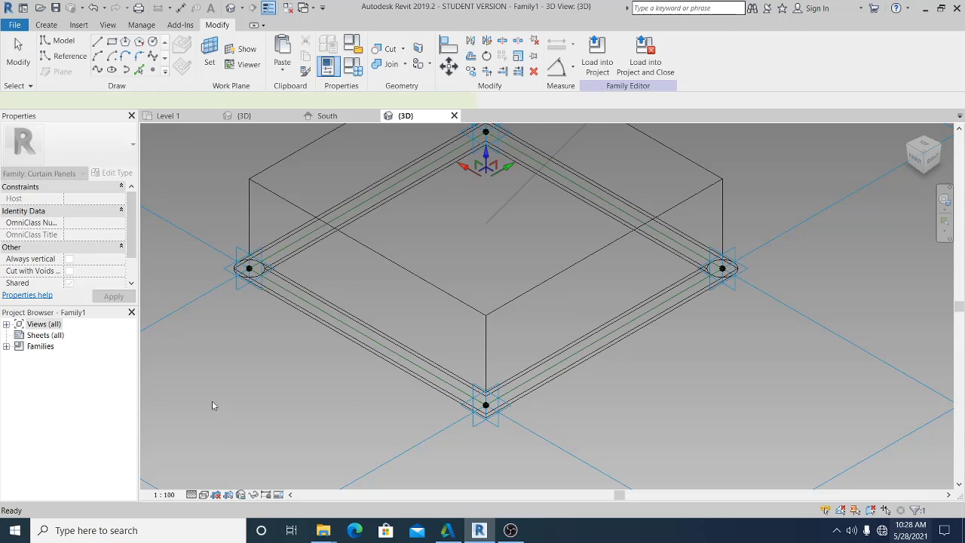
pyautogui.click(200, 214)
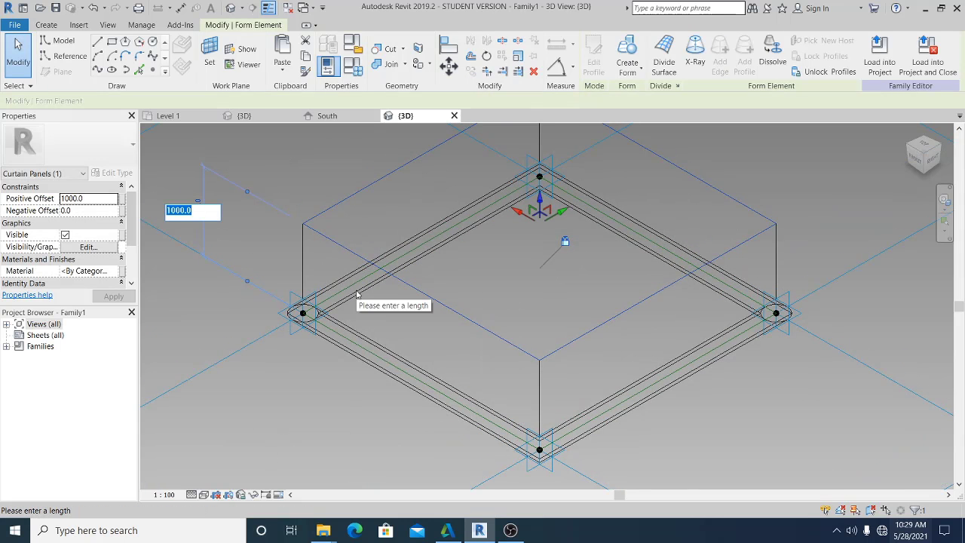
pyautogui.write('180')
pyautogui.press('Return')
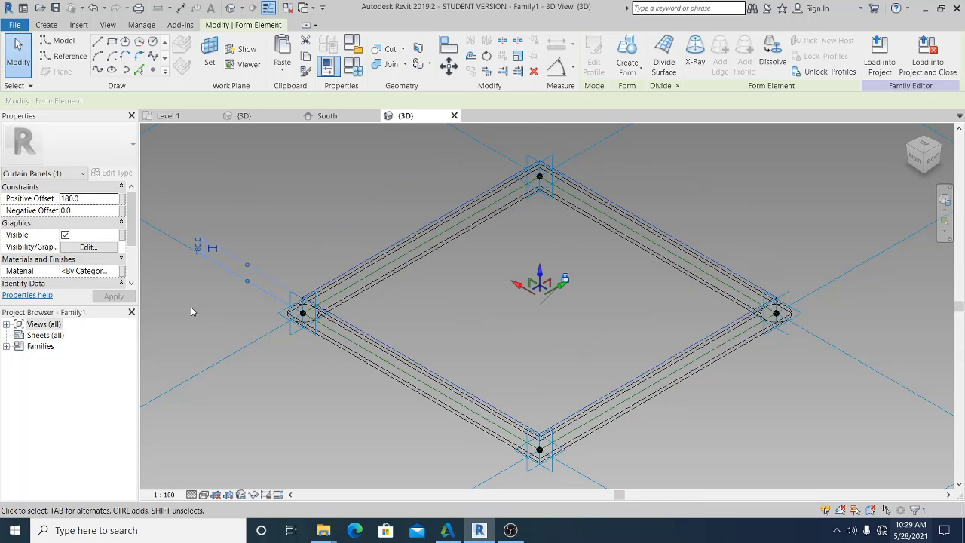
# - Associate the panel form's material with a new family type parameter named mat2
pyautogui.click(122, 271)
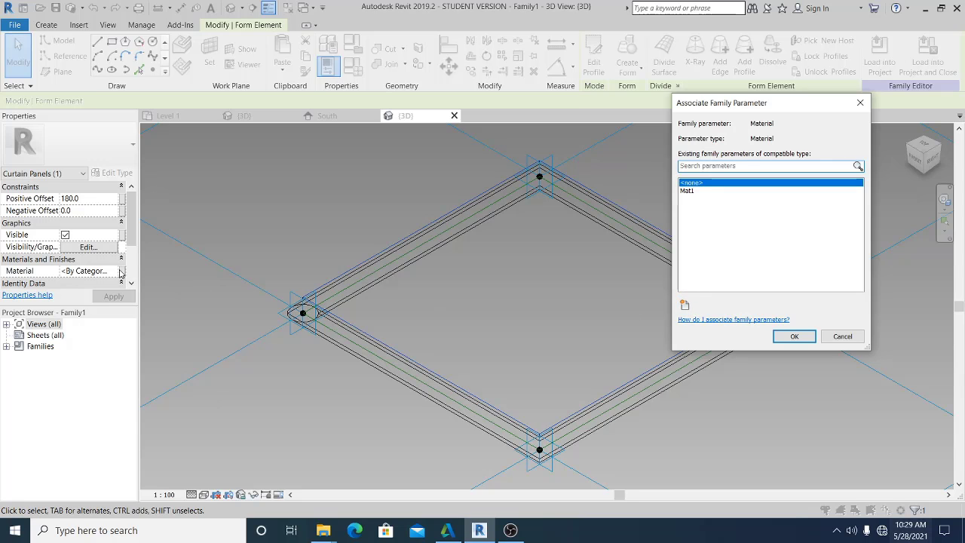
pyautogui.click(685, 306)
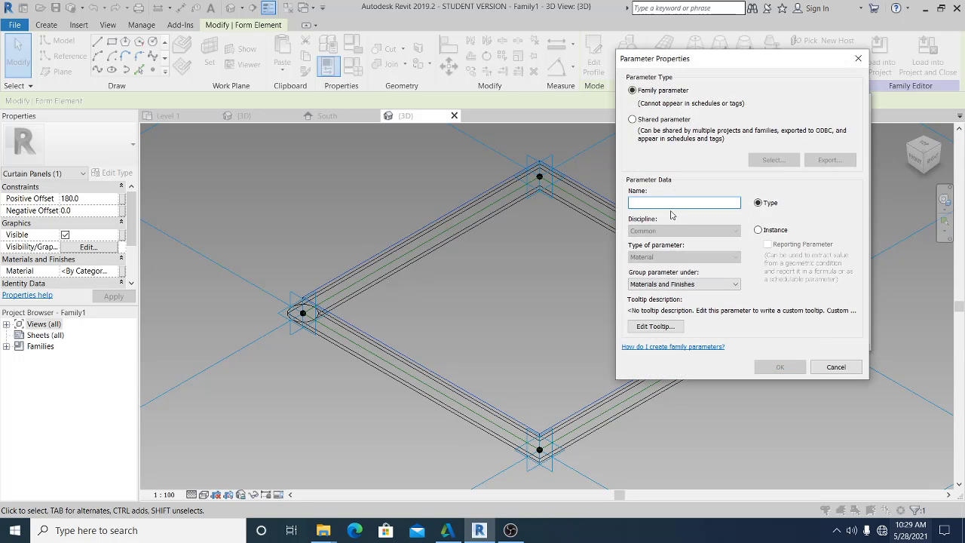
pyautogui.moveTo(730, 61); pyautogui.dragTo(466, 92)
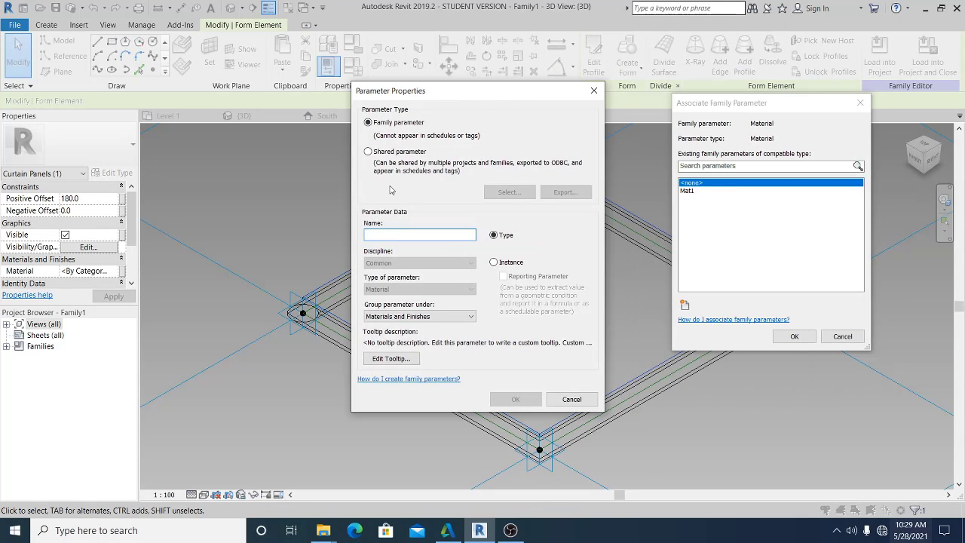
pyautogui.write('mat2')
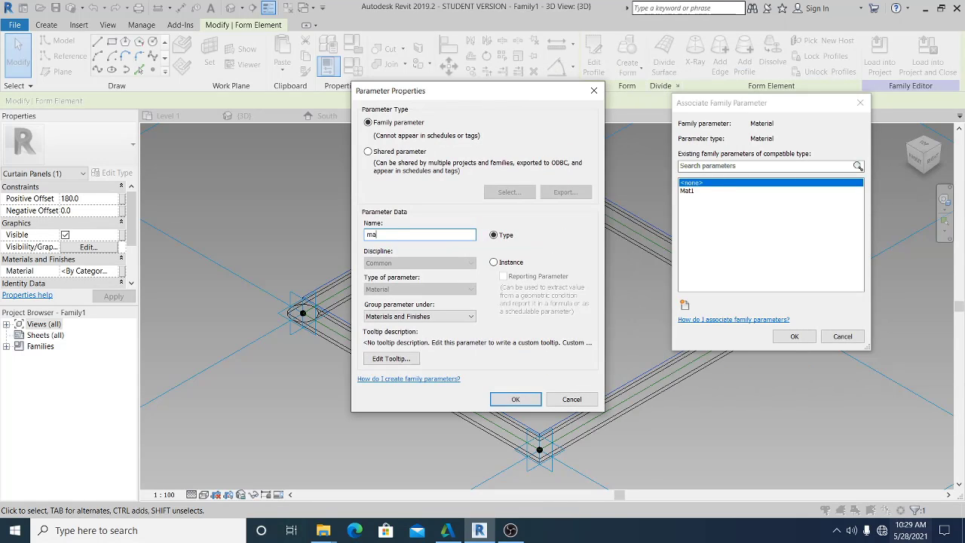
pyautogui.click(516, 400)
pyautogui.press('Return')
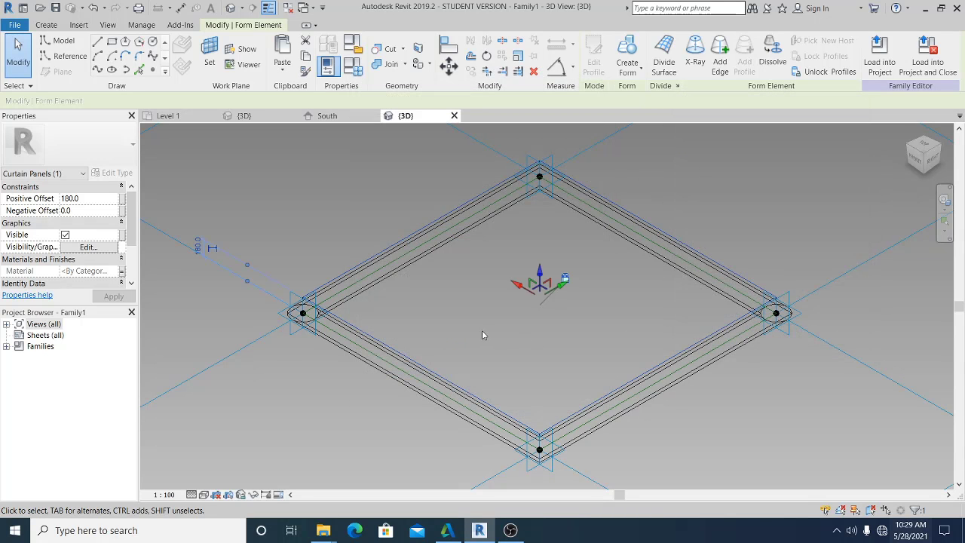
pyautogui.click(238, 199)
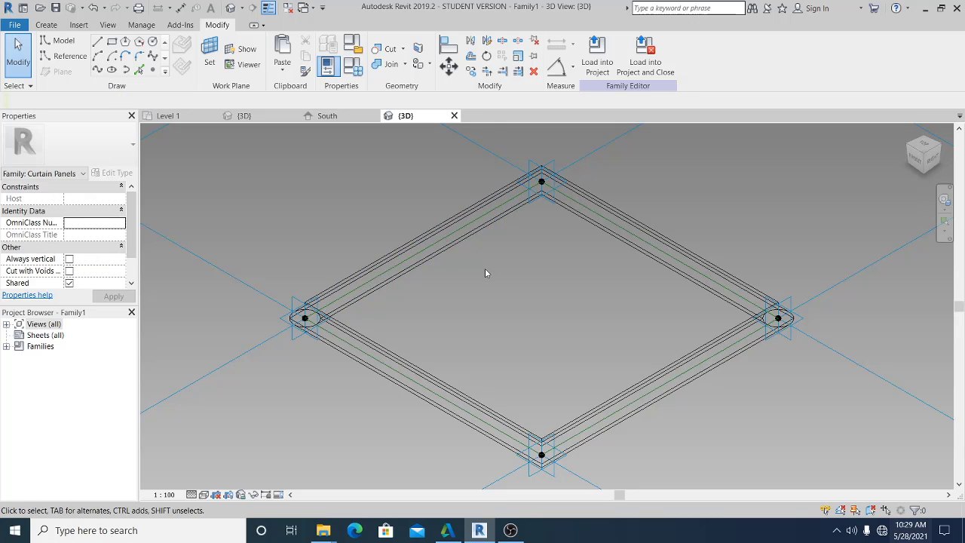
# - In the family types, create a new material named mt for the Mat1 parameter
pyautogui.click(352, 68)
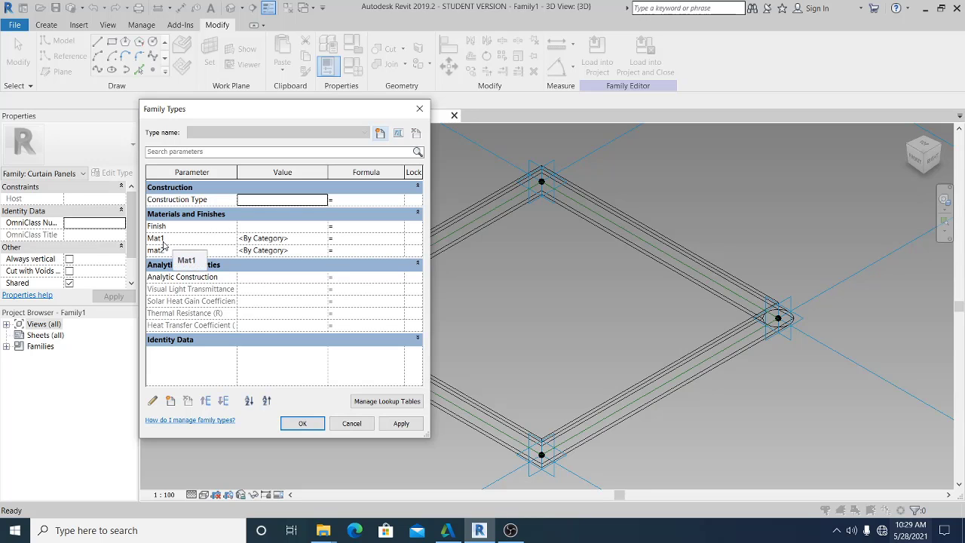
pyautogui.click(299, 240)
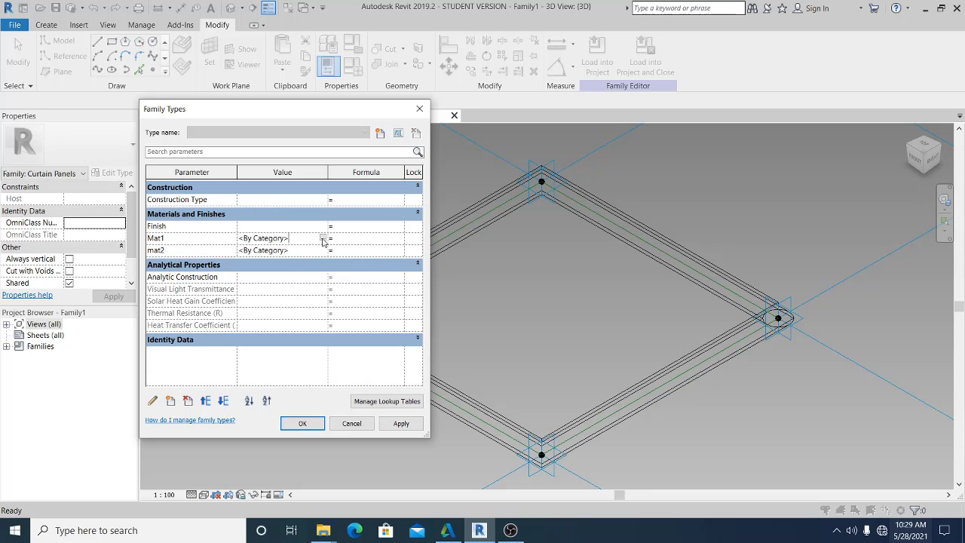
pyautogui.click(322, 238)
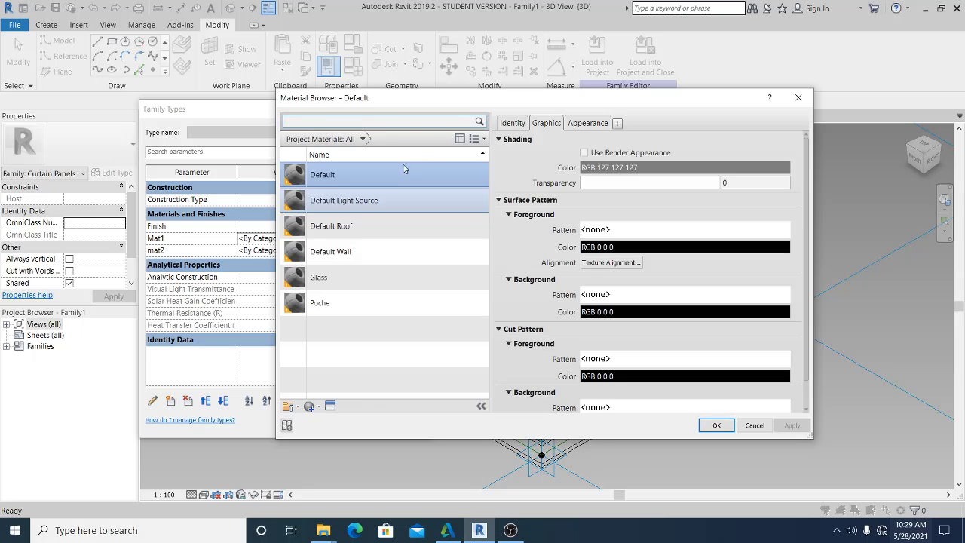
pyautogui.click(311, 407)
pyautogui.click(337, 420)
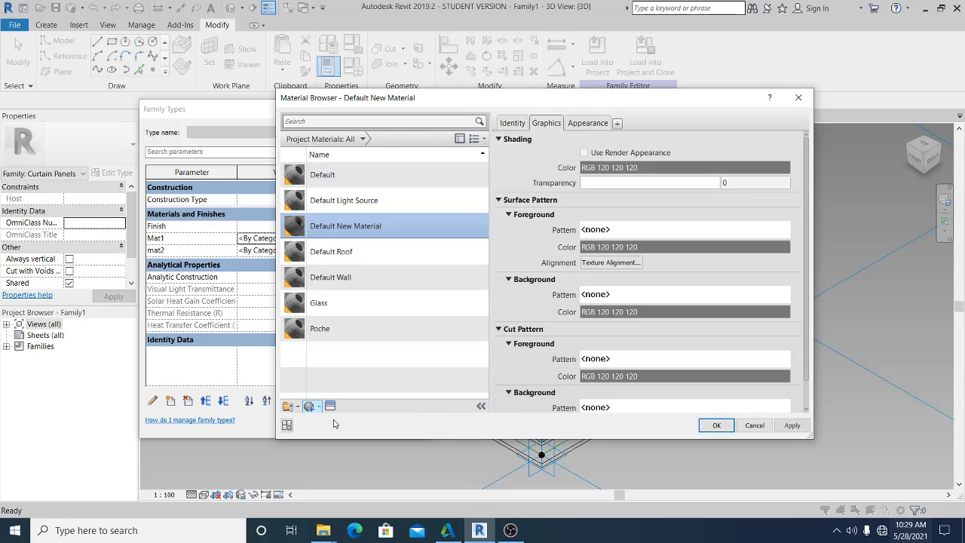
pyautogui.rightClick(349, 227)
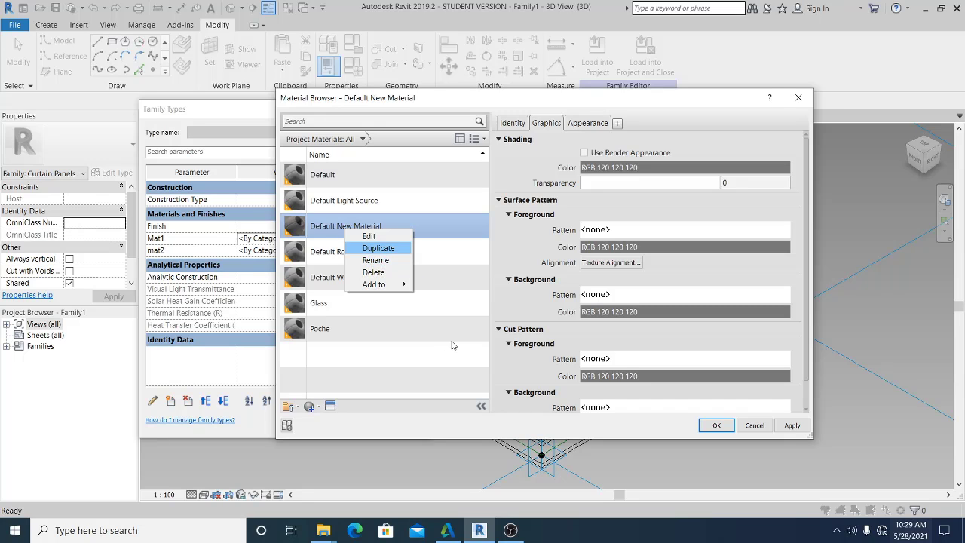
pyautogui.click(385, 260)
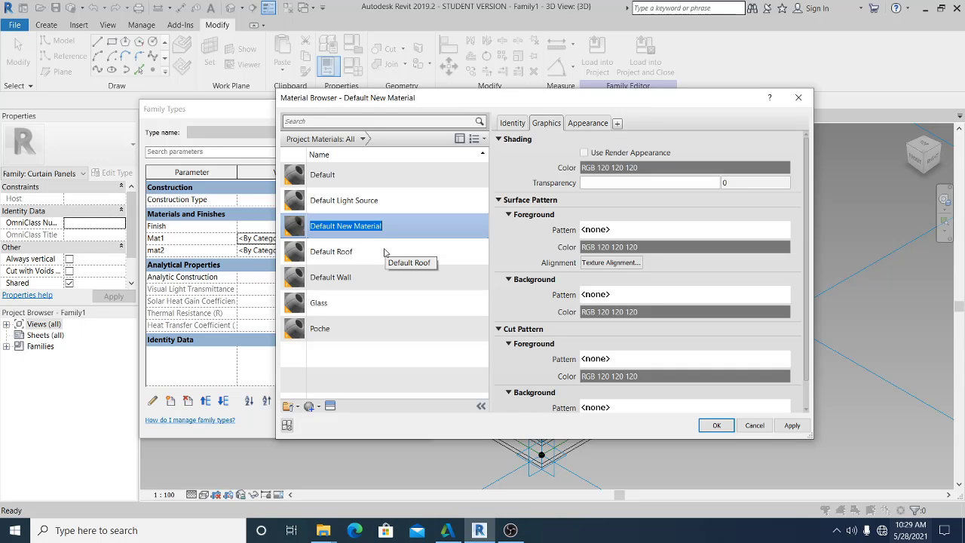
pyautogui.write('m')
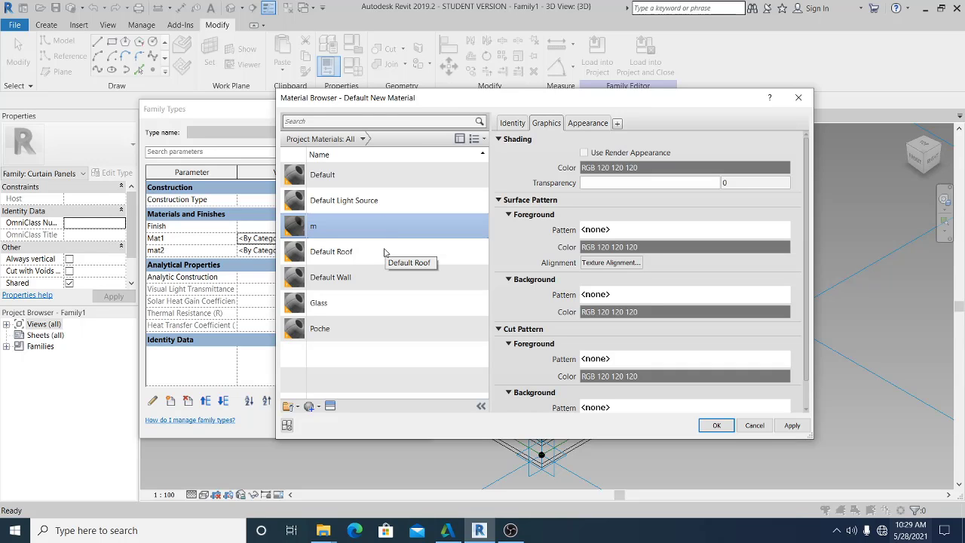
pyautogui.write('t')
# - Replace the mt material's appearance with the Aluminum - Brushed Linear metal asset and assign mt to Mat1
pyautogui.click(589, 123)
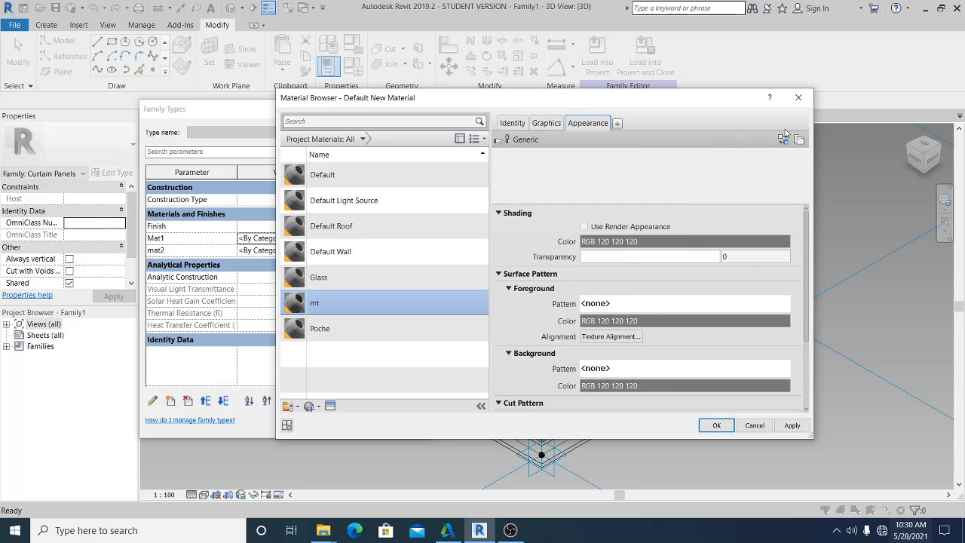
pyautogui.click(783, 139)
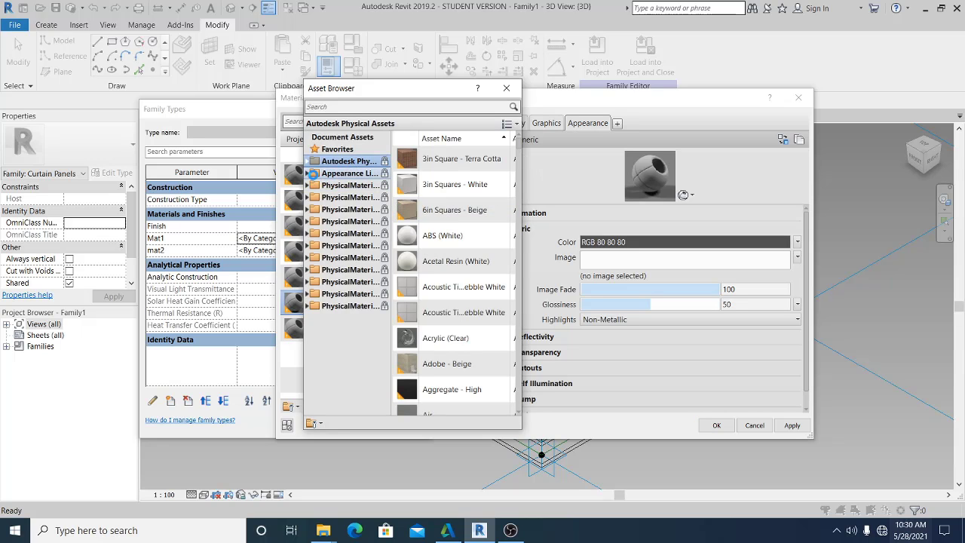
pyautogui.click(347, 173)
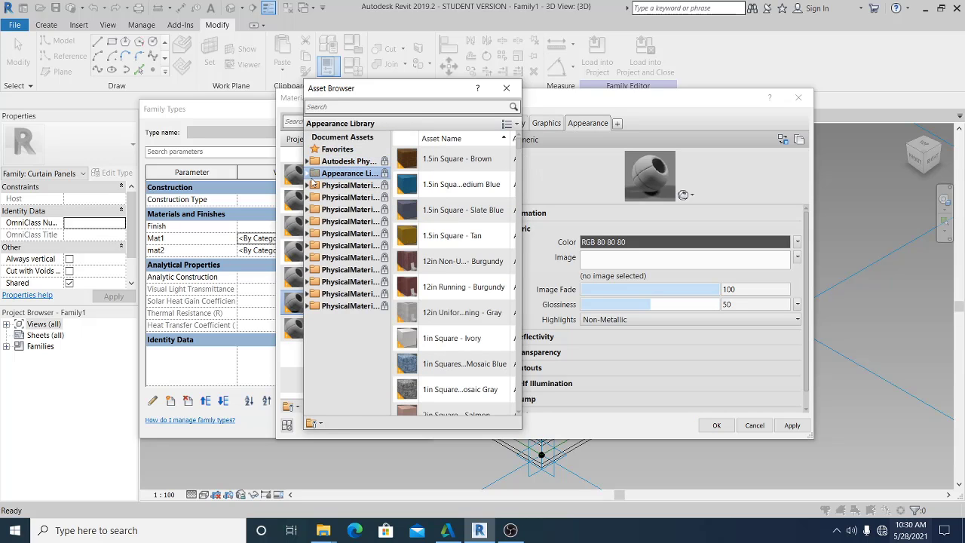
pyautogui.click(308, 174)
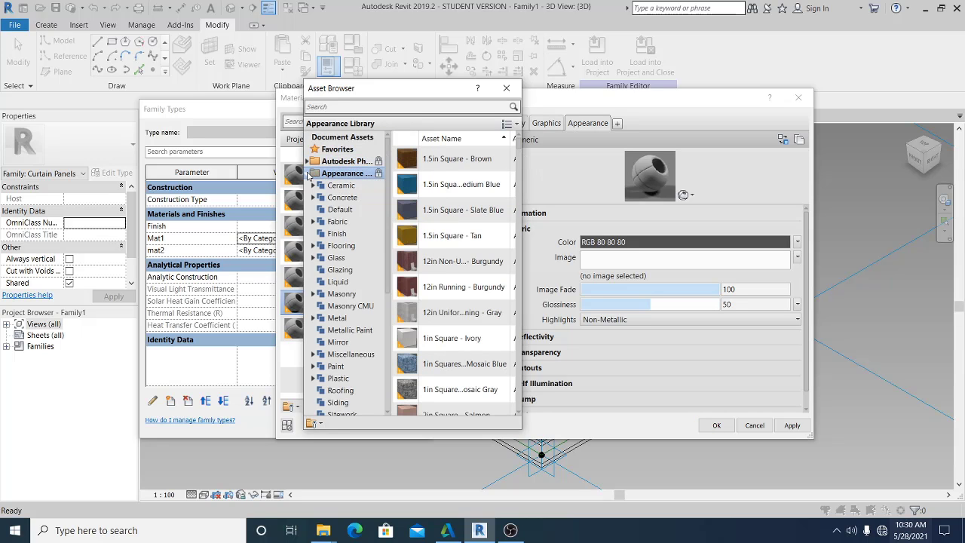
pyautogui.click(310, 321)
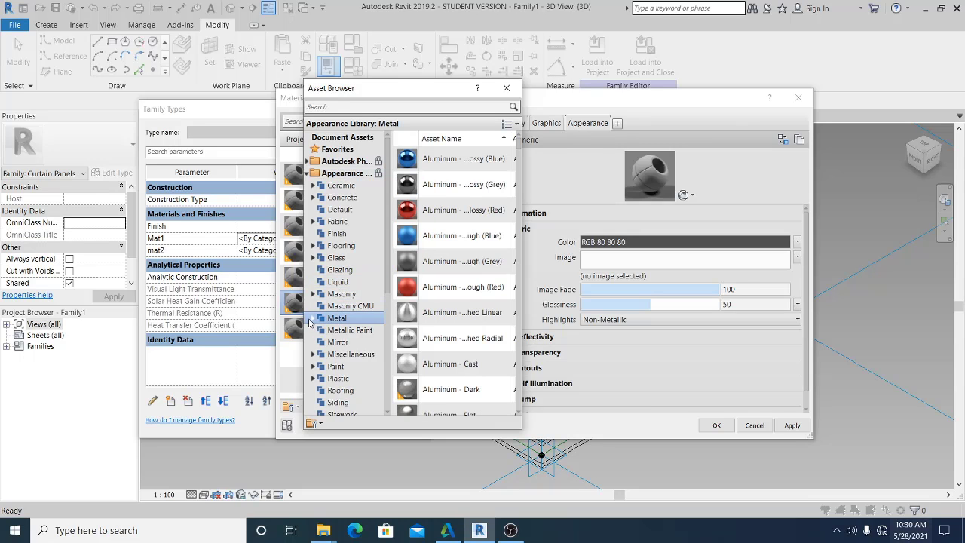
pyautogui.doubleClick(465, 318)
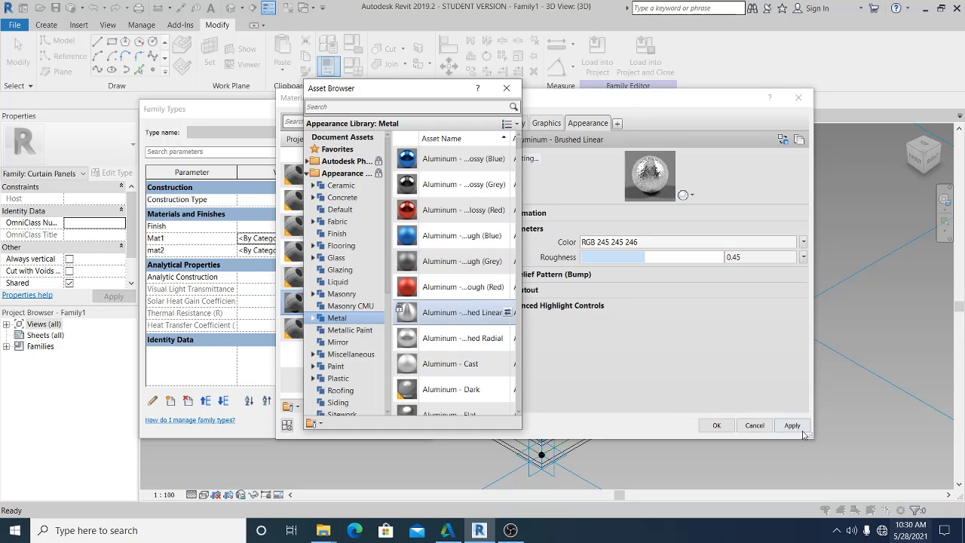
pyautogui.click(716, 425)
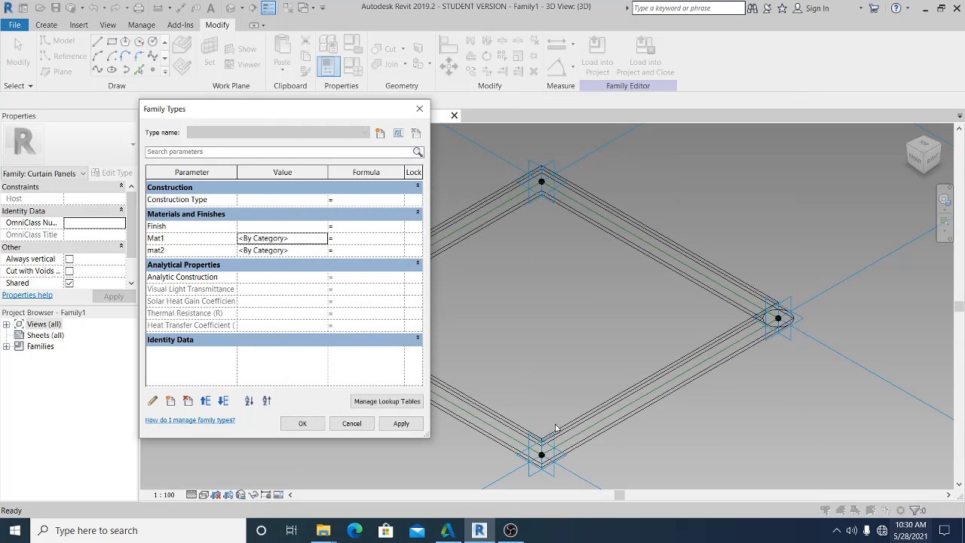
# - For the mat2 parameter, duplicate the mt material and name the copy gl
pyautogui.click(316, 250)
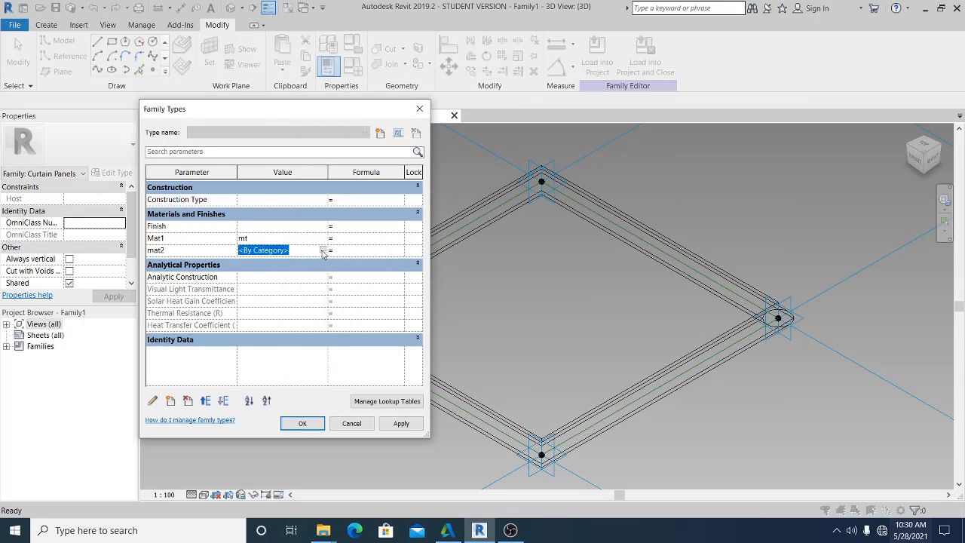
pyautogui.click(322, 250)
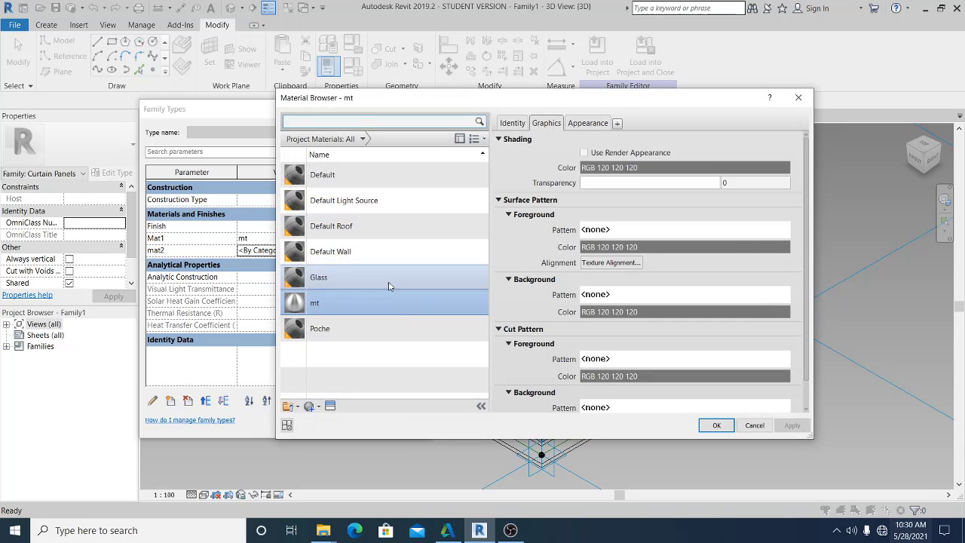
pyautogui.rightClick(318, 306)
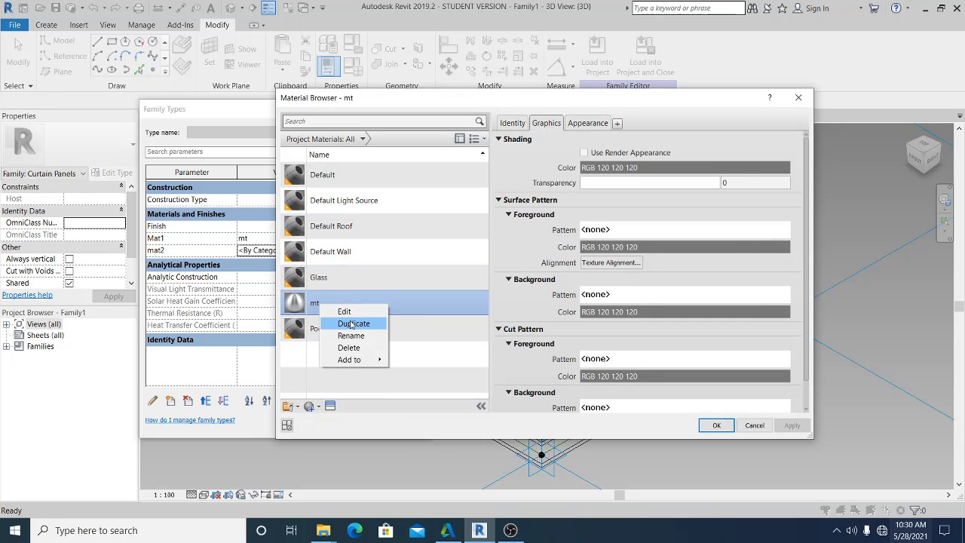
pyautogui.click(352, 322)
pyautogui.write('gl')
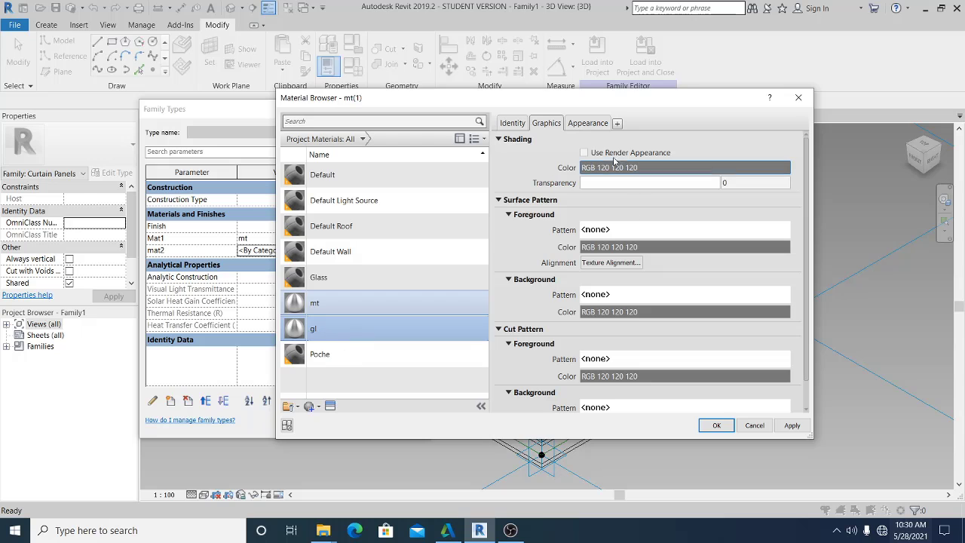
# - Replace the gl material's appearance with the Light Blue Reflective glazing asset, assign gl to mat2 and accept the family types
pyautogui.click(587, 123)
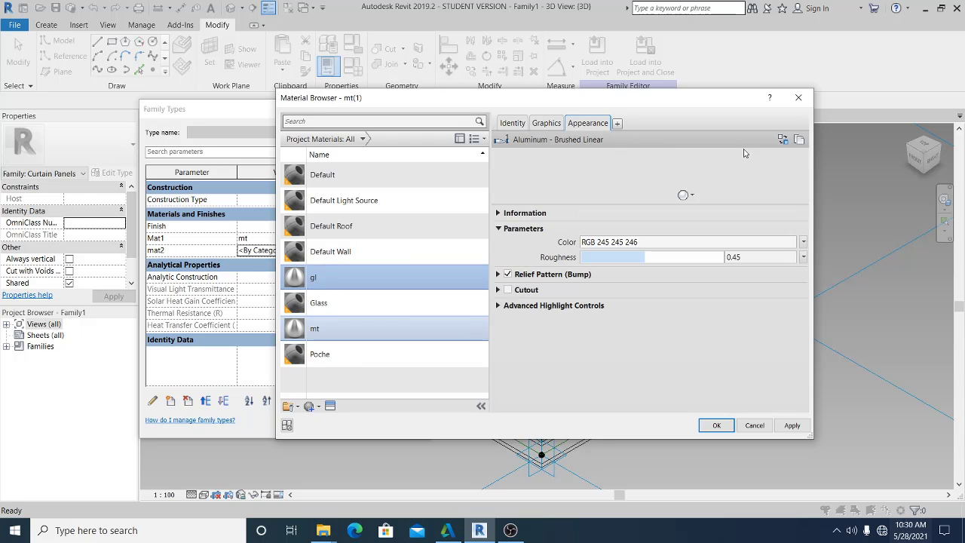
pyautogui.click(783, 141)
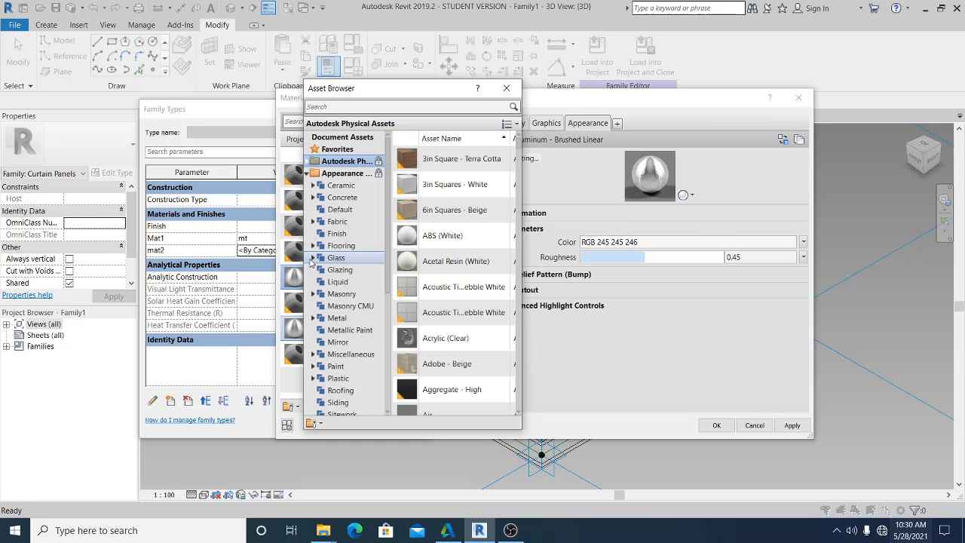
pyautogui.click(312, 258)
pyautogui.click(346, 282)
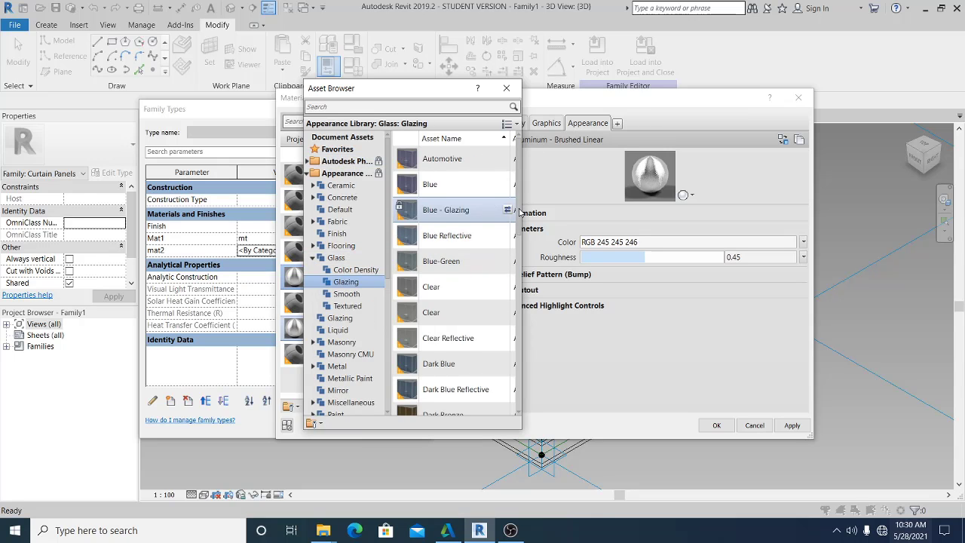
pyautogui.moveTo(518, 211); pyautogui.dragTo(521, 314)
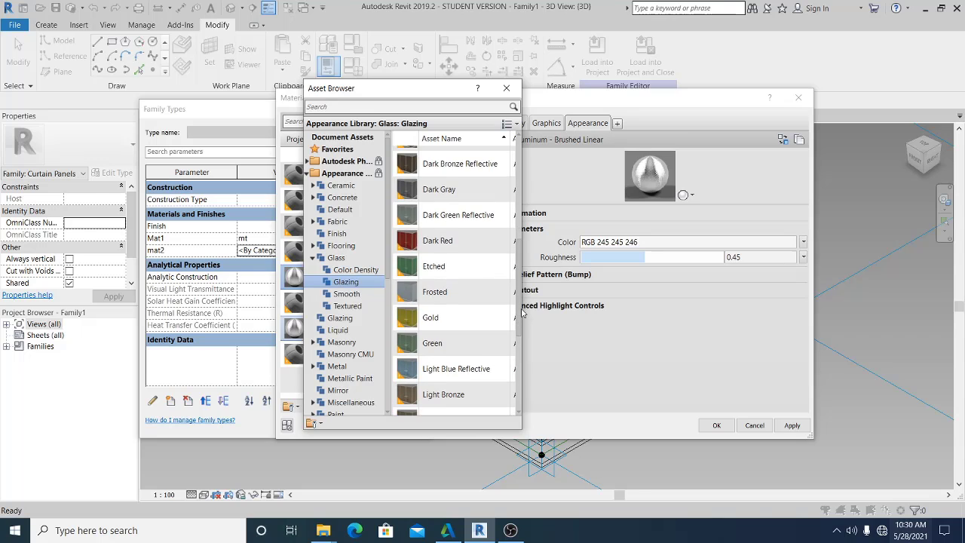
pyautogui.click(503, 369)
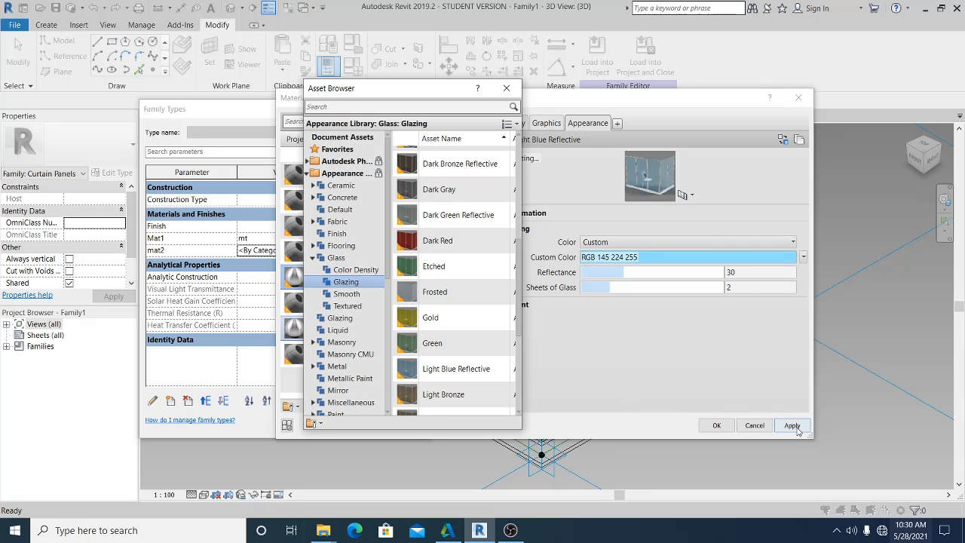
pyautogui.click(716, 425)
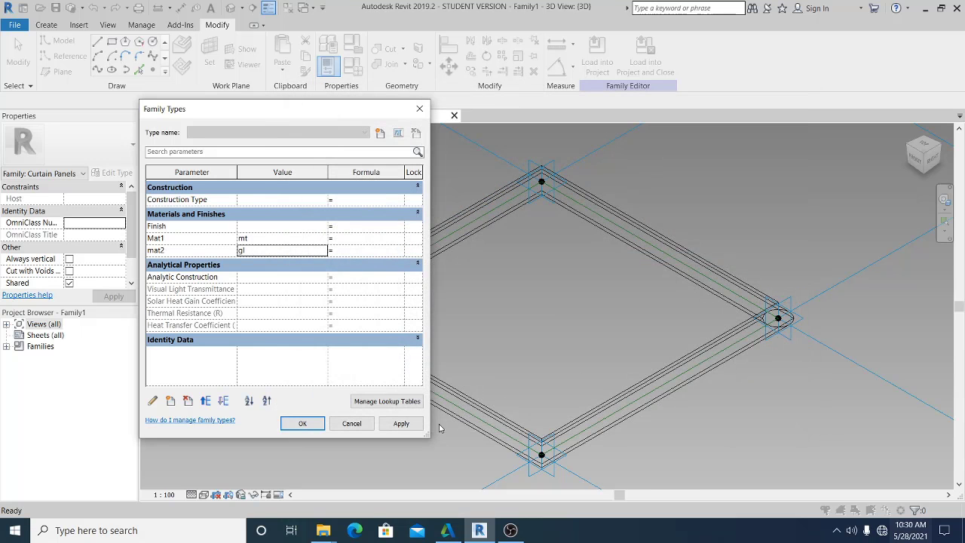
pyautogui.click(304, 423)
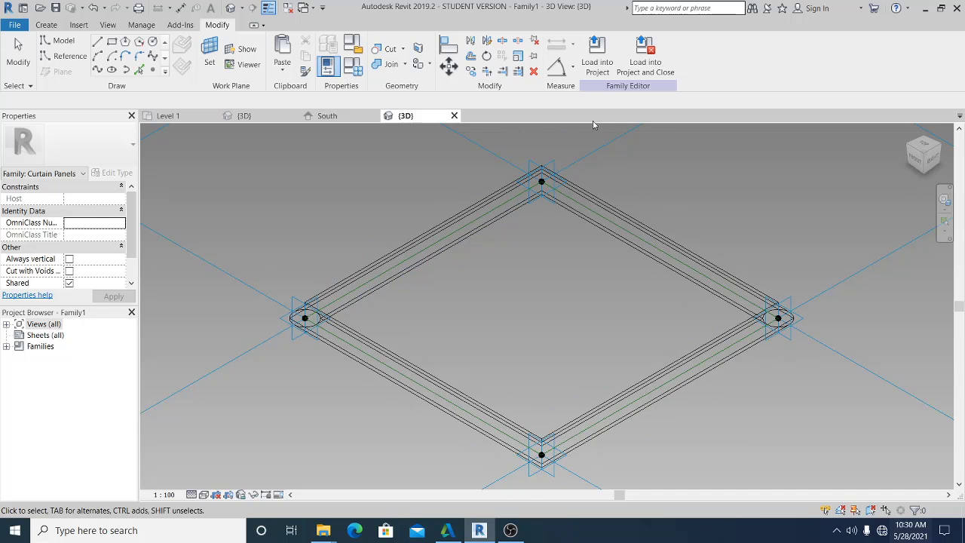
# - Load the curtain panel family into Project3 and show the building in the default 3D view
pyautogui.moveTo(288, 167); pyautogui.dragTo(292, 186, button='middle')
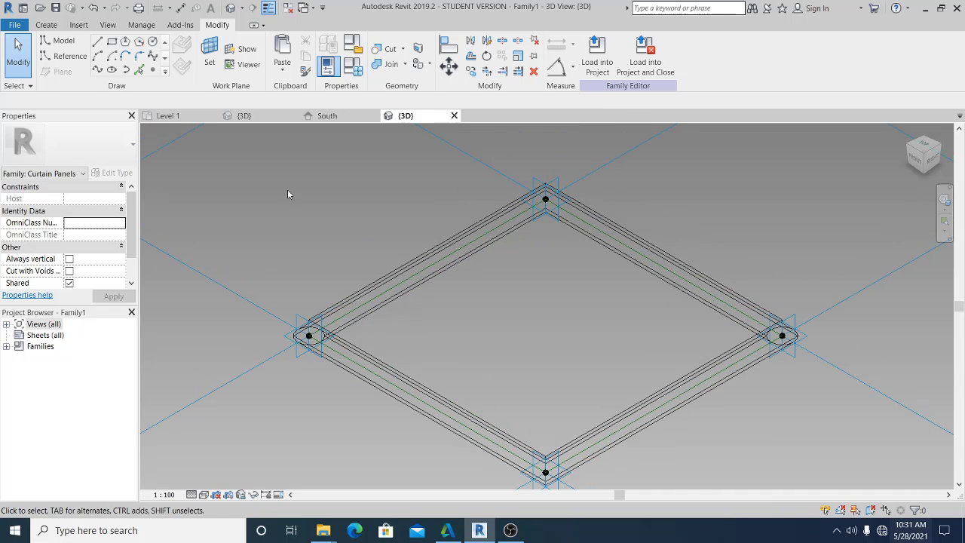
pyautogui.click(593, 74)
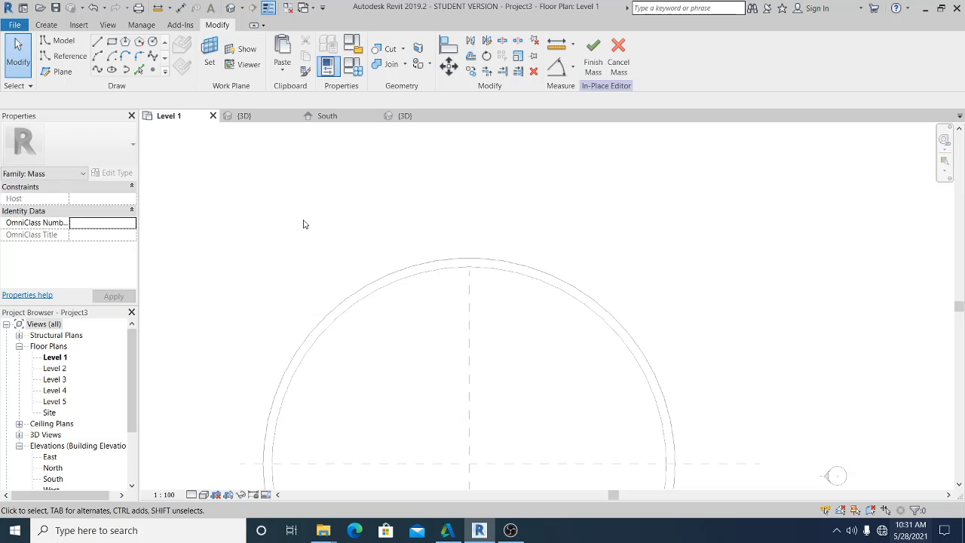
pyautogui.click(232, 8)
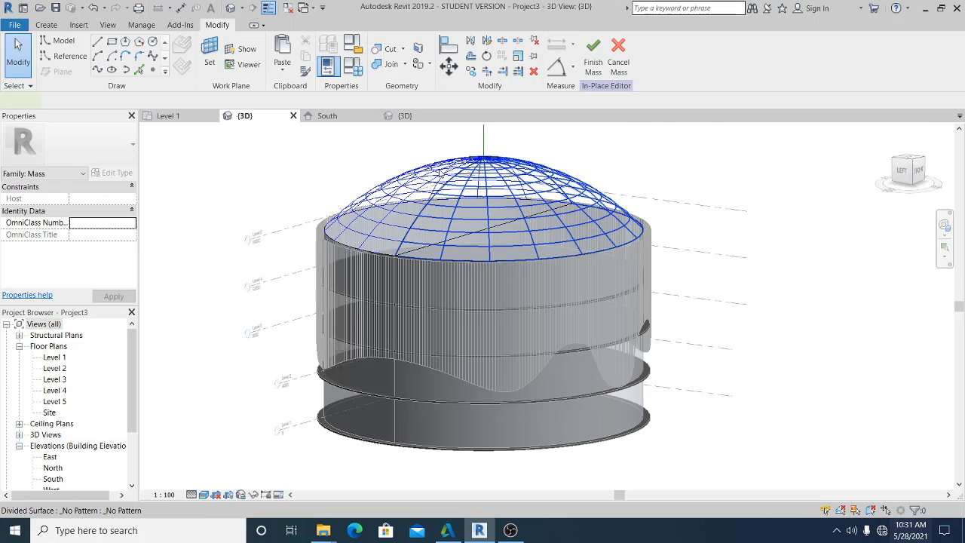
# - Apply the Rectangle Family1 panel to the dome's divided surface and finish the in-place mass
pyautogui.click(439, 173)
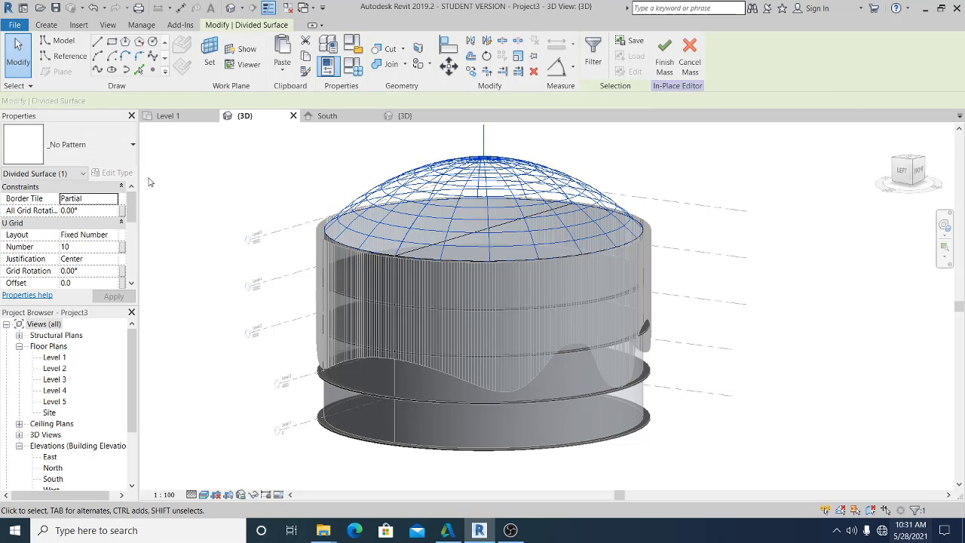
pyautogui.click(119, 153)
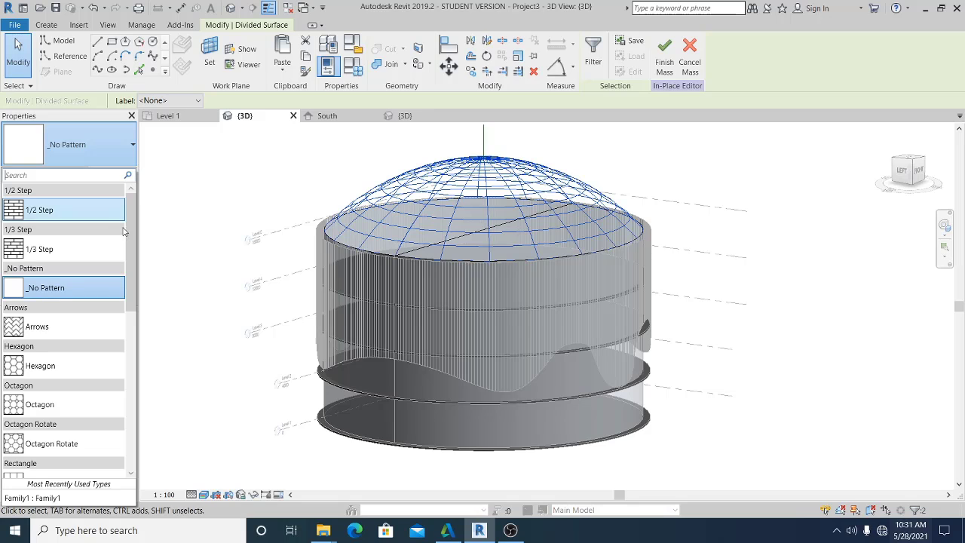
pyautogui.moveTo(132, 235); pyautogui.dragTo(139, 298)
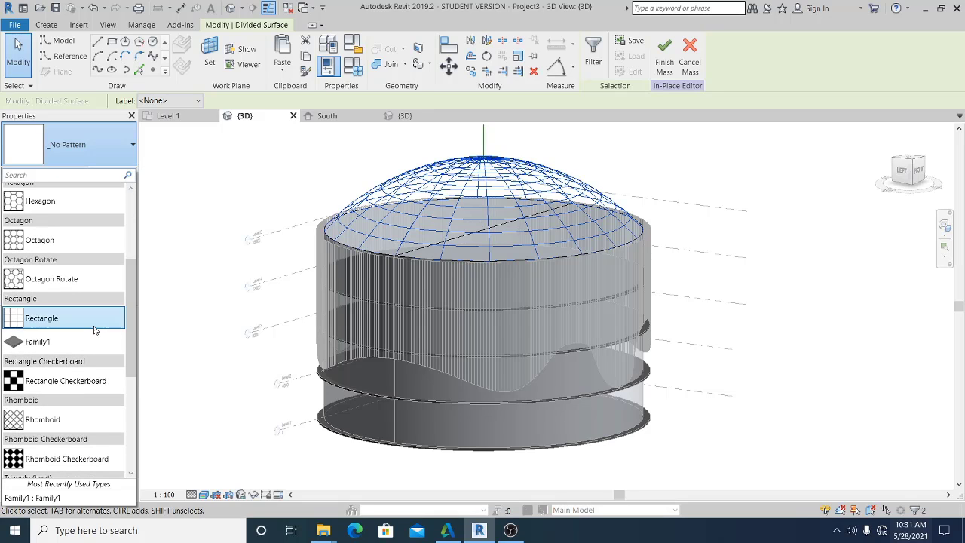
pyautogui.click(52, 345)
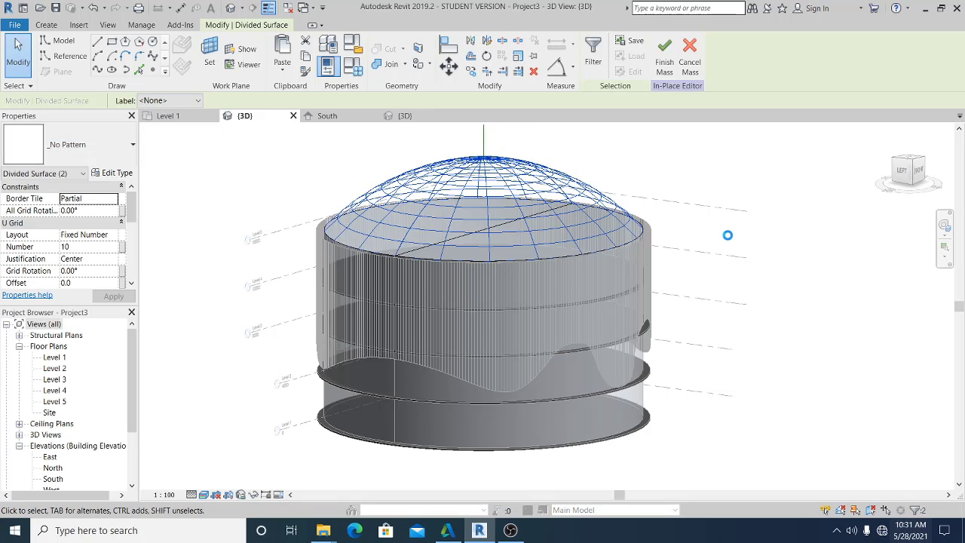
pyautogui.click(722, 257)
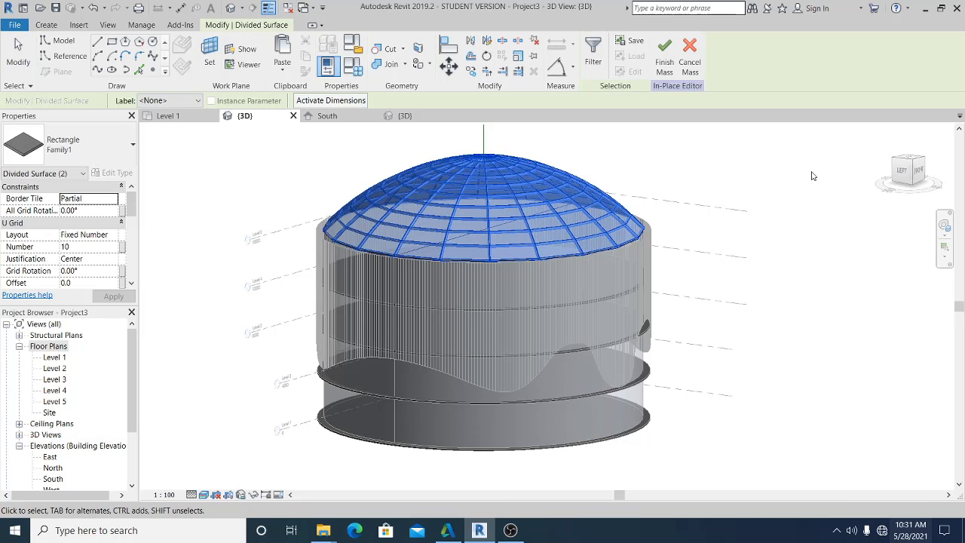
pyautogui.moveTo(788, 217); pyautogui.dragTo(784, 220, button='middle')
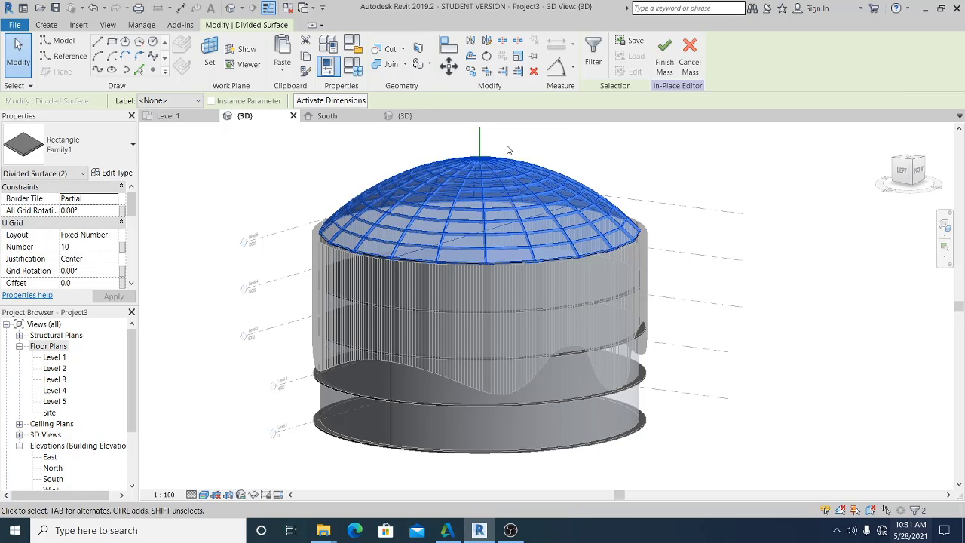
pyautogui.click(611, 138)
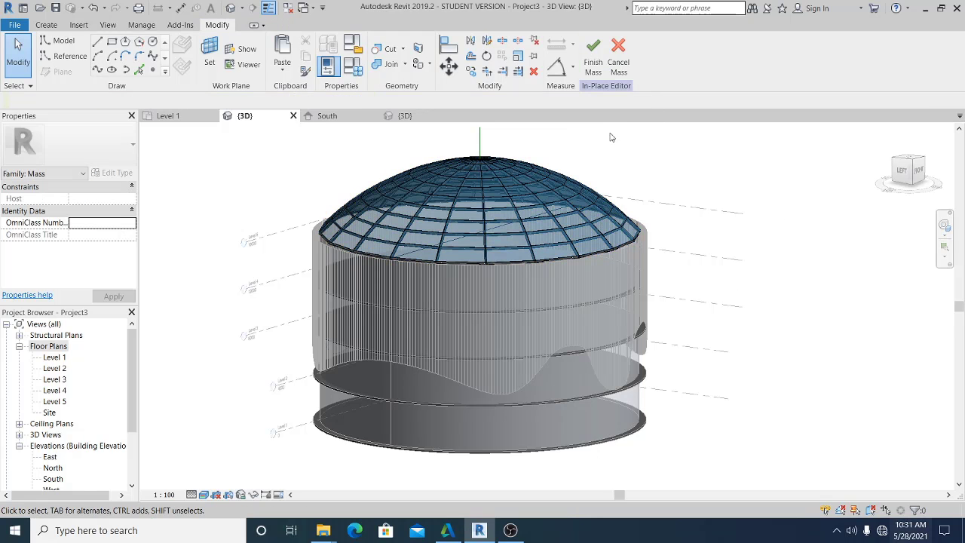
pyautogui.click(593, 55)
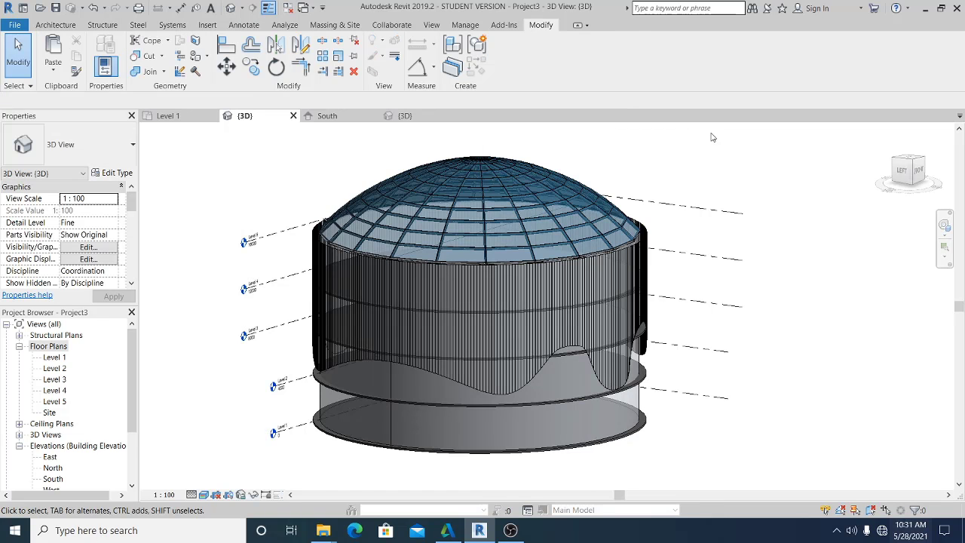
# - Lower the top of the cylindrical mass to just above Level 3
pyautogui.moveTo(720, 209); pyautogui.dragTo(725, 192, button='middle')
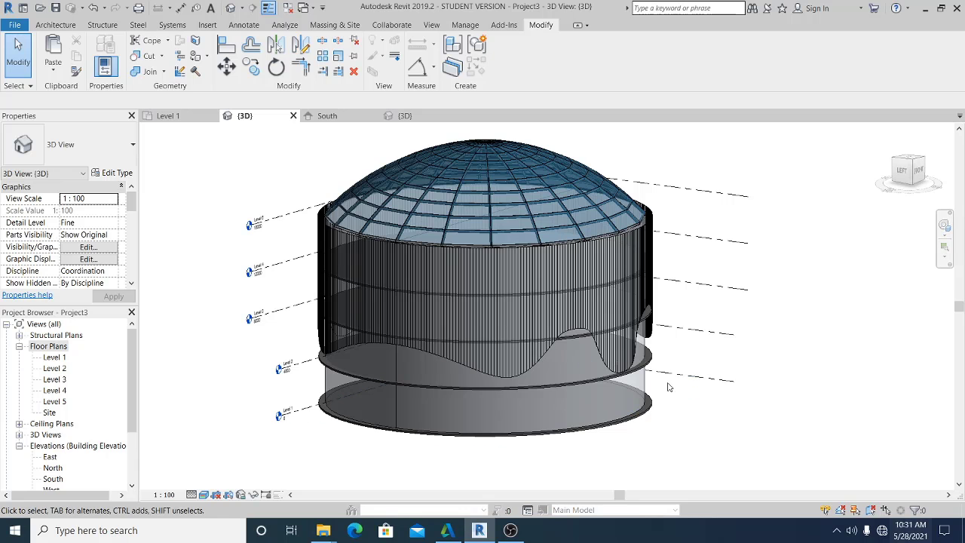
pyautogui.scroll(3, 711, 310)
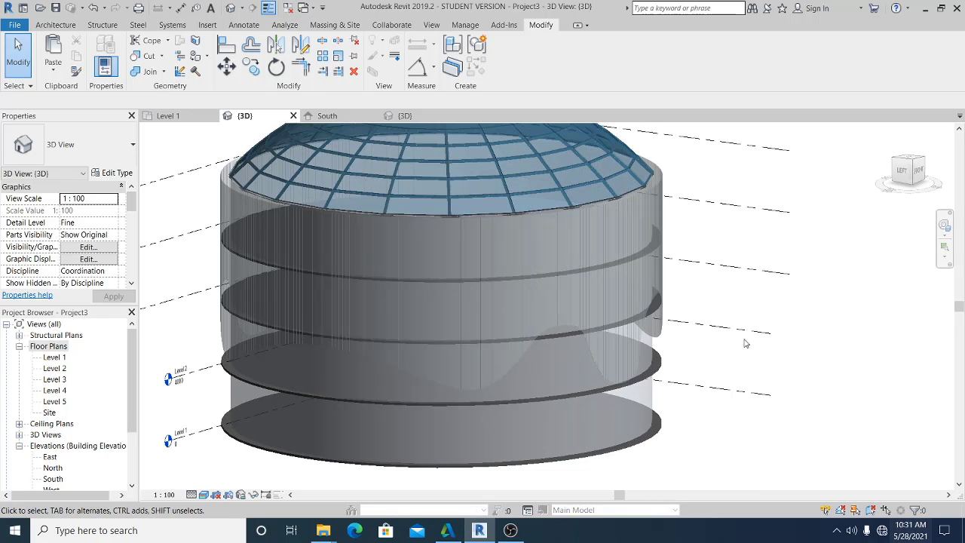
pyautogui.moveTo(770, 393)
pyautogui.mouseDown(button='middle')
pyautogui.moveTo(810, 404)
pyautogui.moveTo(819, 394)
pyautogui.mouseUp(button='middle')
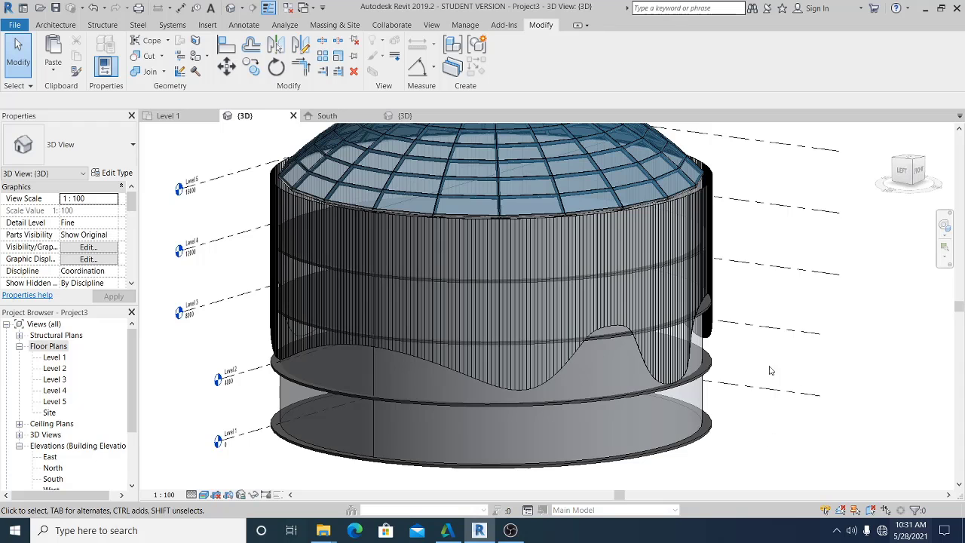
pyautogui.click(705, 407)
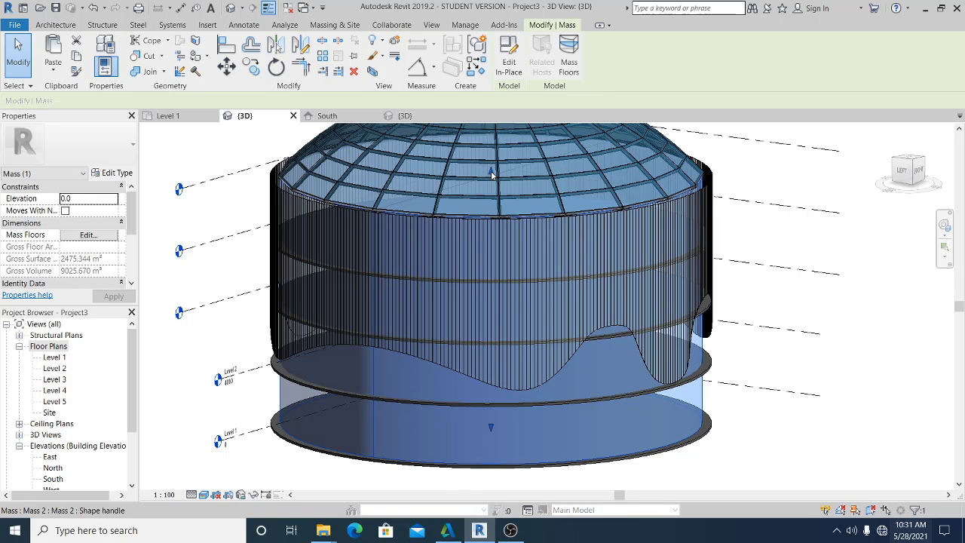
pyautogui.moveTo(490, 171); pyautogui.dragTo(484, 287)
pyautogui.click(864, 407)
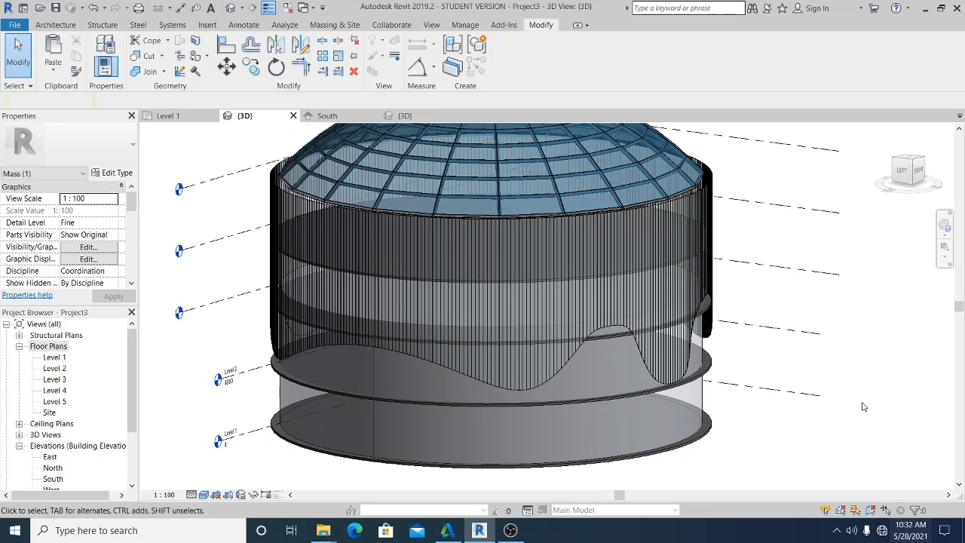
# - Examine the curtain system, the shortened mass and the floor edges around the building
pyautogui.keyDown('shift'); pyautogui.moveTo(850, 375); pyautogui.dragTo(761, 355, button='middle'); pyautogui.keyUp('shift')
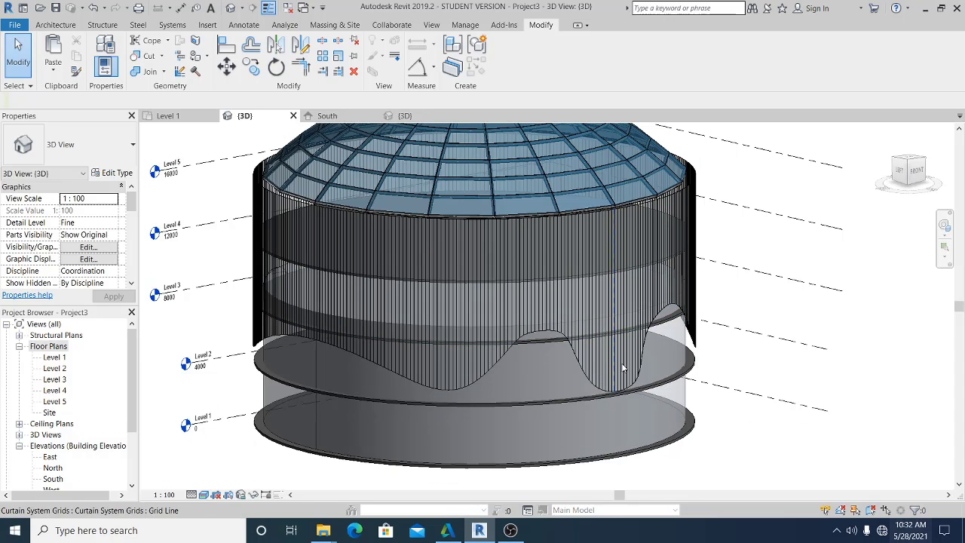
pyautogui.moveTo(651, 364)
pyautogui.keyDown('shift'); pyautogui.mouseDown(button='middle')
pyautogui.moveTo(662, 358)
pyautogui.moveTo(648, 354)
pyautogui.mouseUp(button='middle'); pyautogui.keyUp('shift')
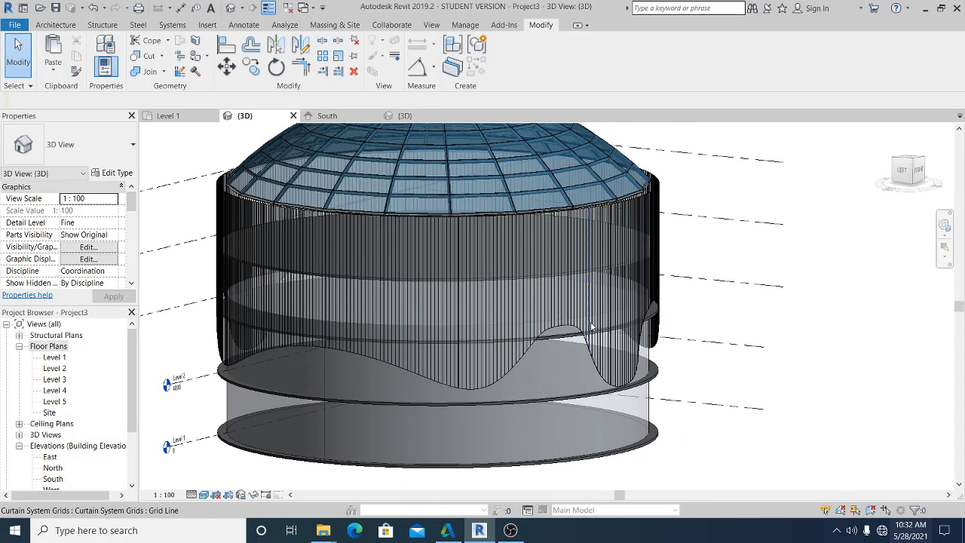
pyautogui.moveTo(494, 329); pyautogui.dragTo(520, 329, button='middle')
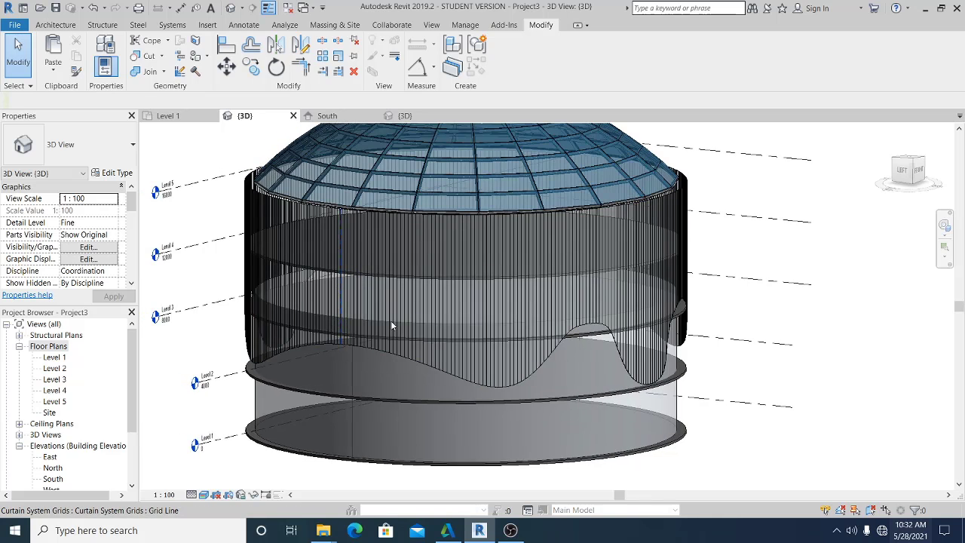
pyautogui.scroll(-1, 571, 337)
pyautogui.keyDown('shift'); pyautogui.moveTo(763, 363); pyautogui.dragTo(786, 438, button='middle'); pyautogui.keyUp('shift')
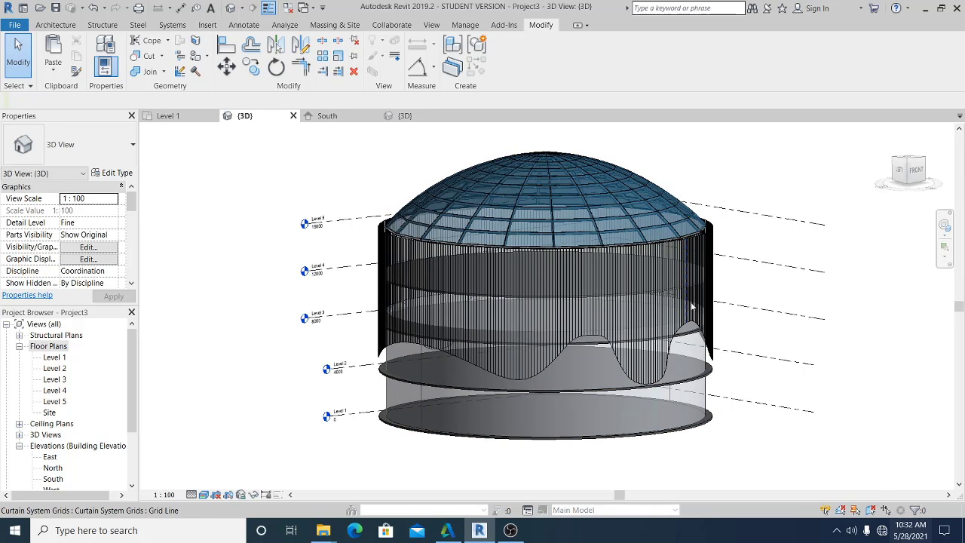
pyautogui.scroll(5, 695, 281)
pyautogui.scroll(2, 695, 281)
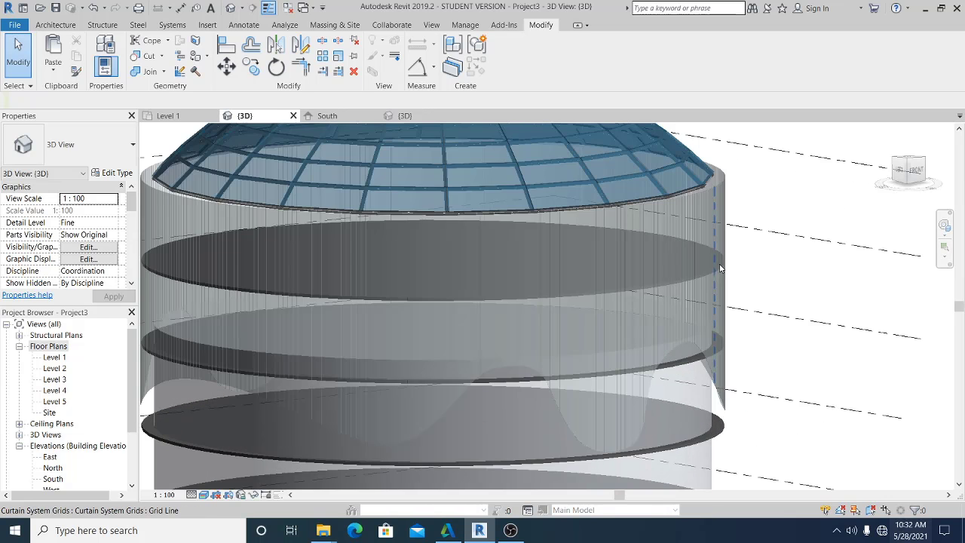
# - Copy the Level 3 floor and paste it aligned to Level 5
pyautogui.click(683, 362)
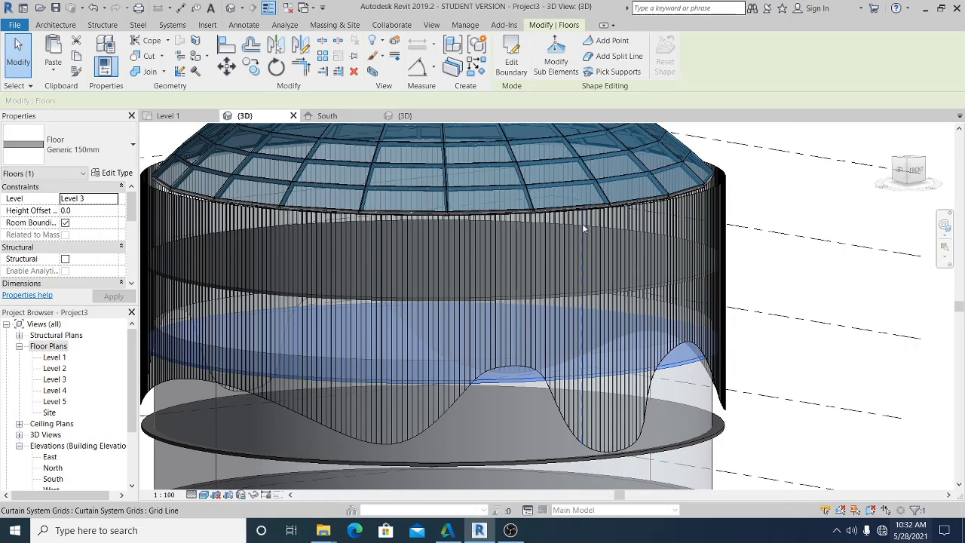
pyautogui.click(78, 59)
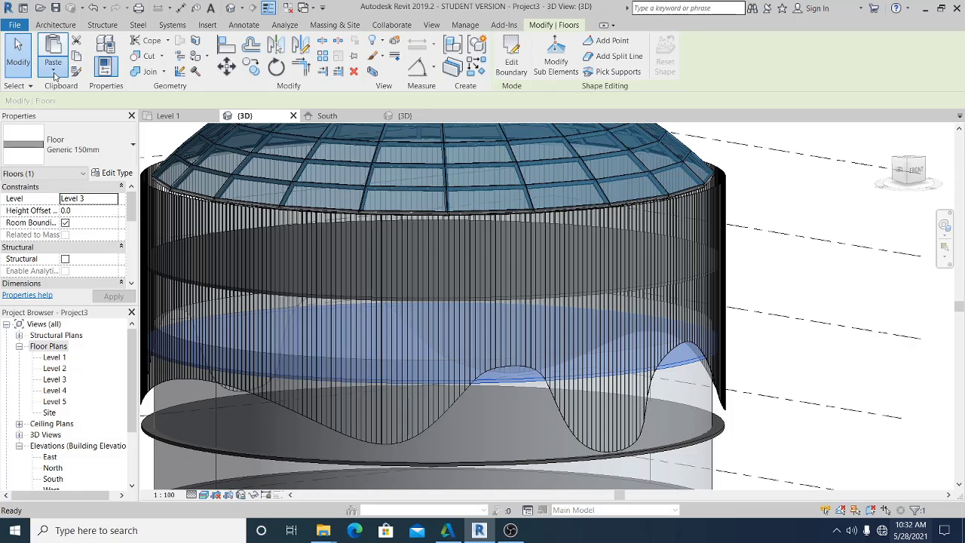
pyautogui.click(53, 69)
pyautogui.click(84, 117)
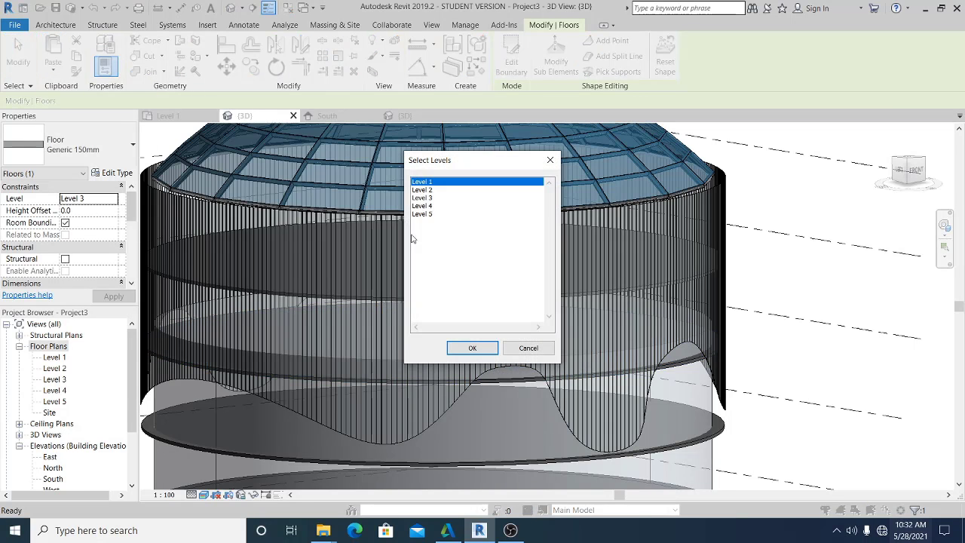
pyautogui.click(422, 214)
pyautogui.click(472, 348)
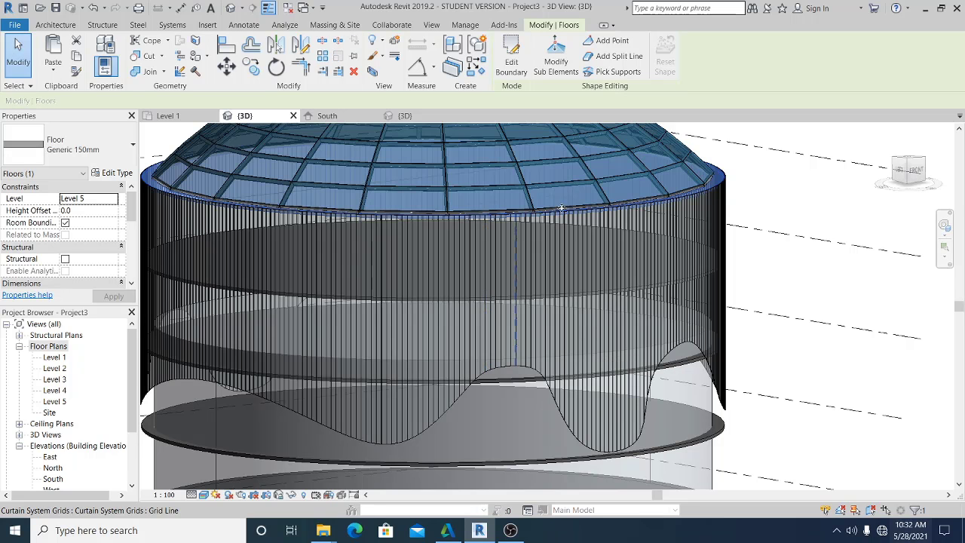
pyautogui.press('Escape')
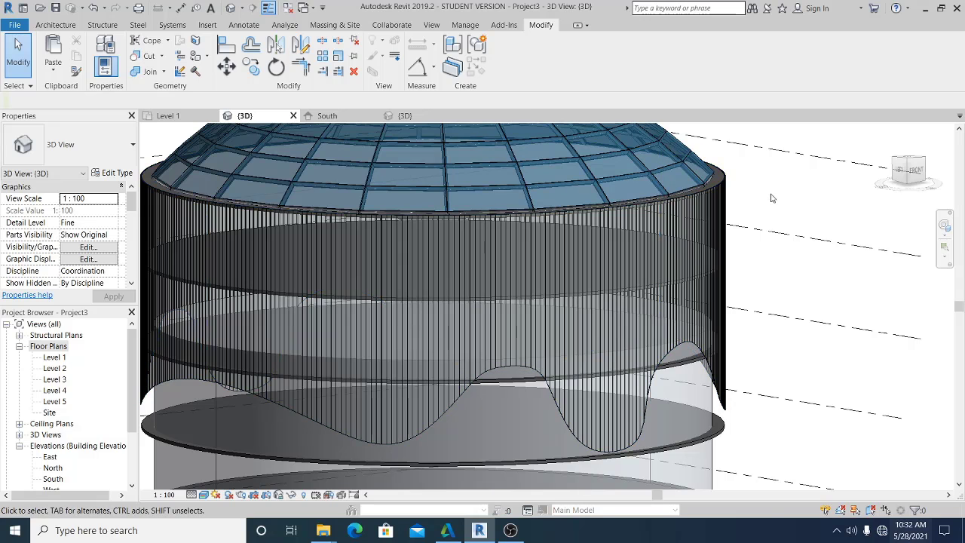
# - Check how the dome meets the top of the curtain system at Level 5
pyautogui.scroll(-1, 712, 194)
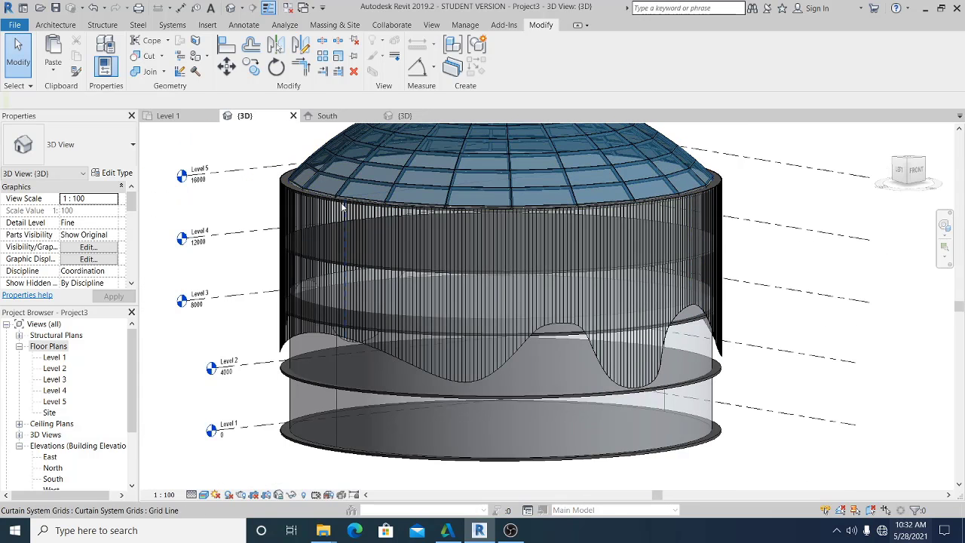
pyautogui.scroll(-3, 408, 311)
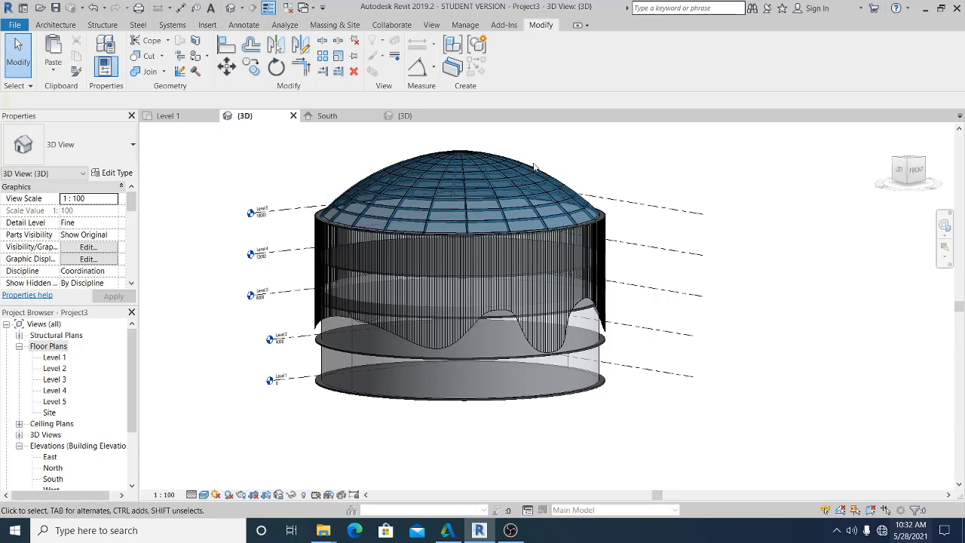
pyautogui.scroll(2, 571, 174)
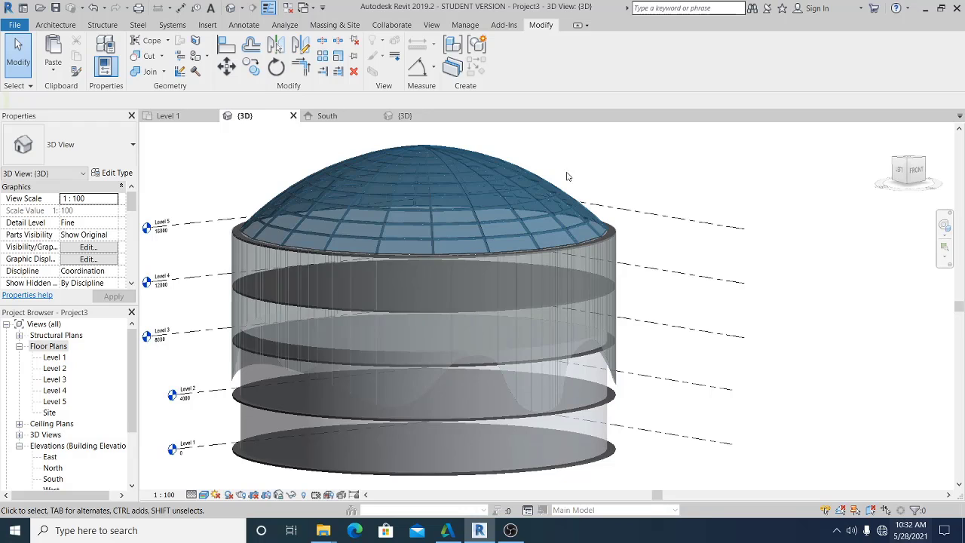
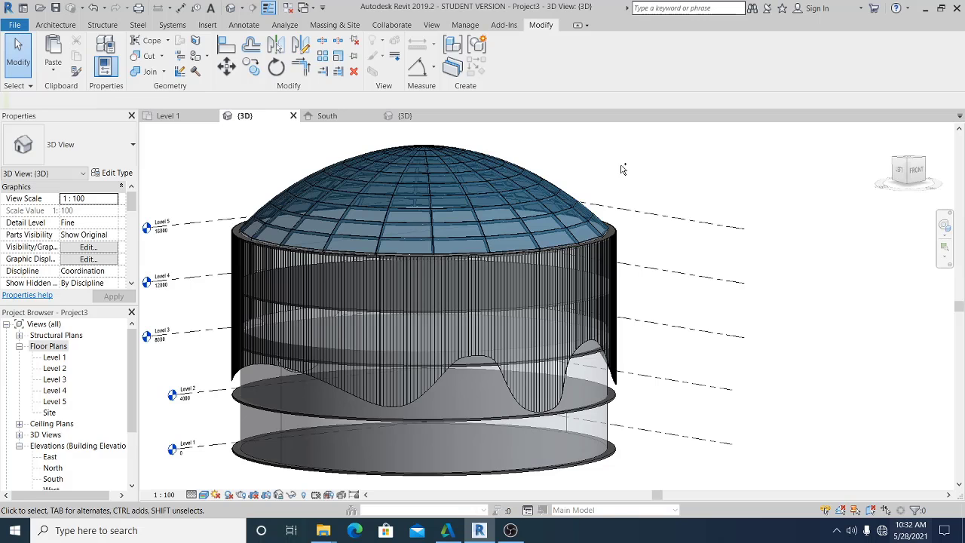
pyautogui.scroll(2, 622, 169)
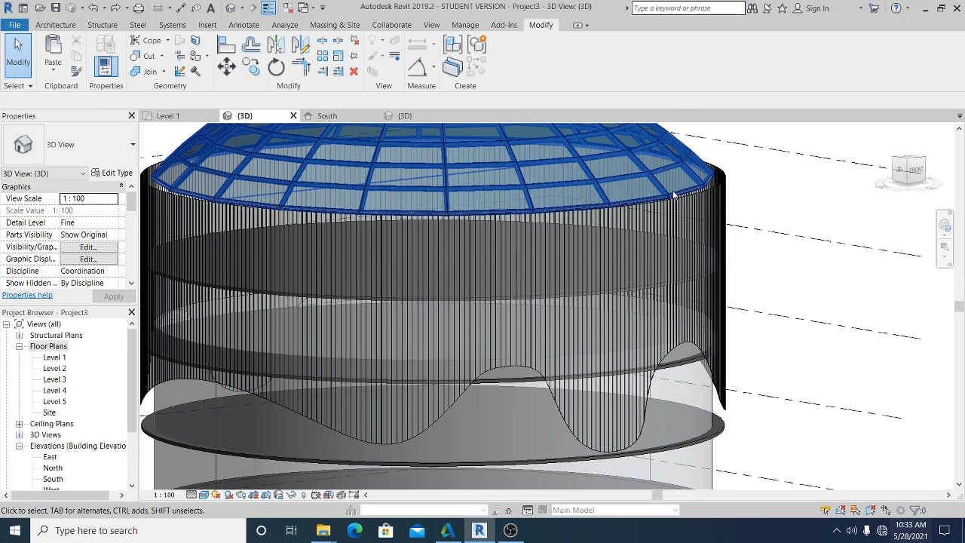
pyautogui.scroll(-1, 526, 255)
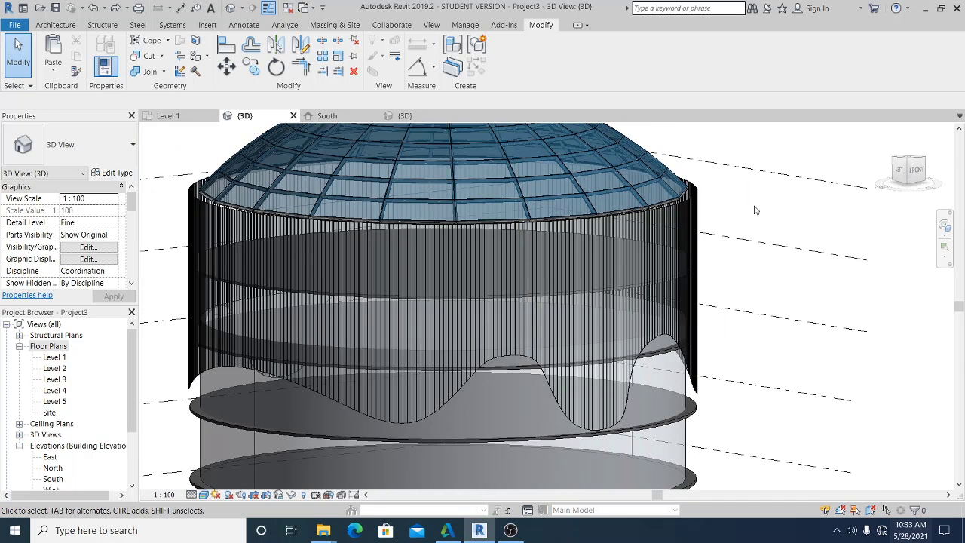
pyautogui.scroll(-2, 525, 262)
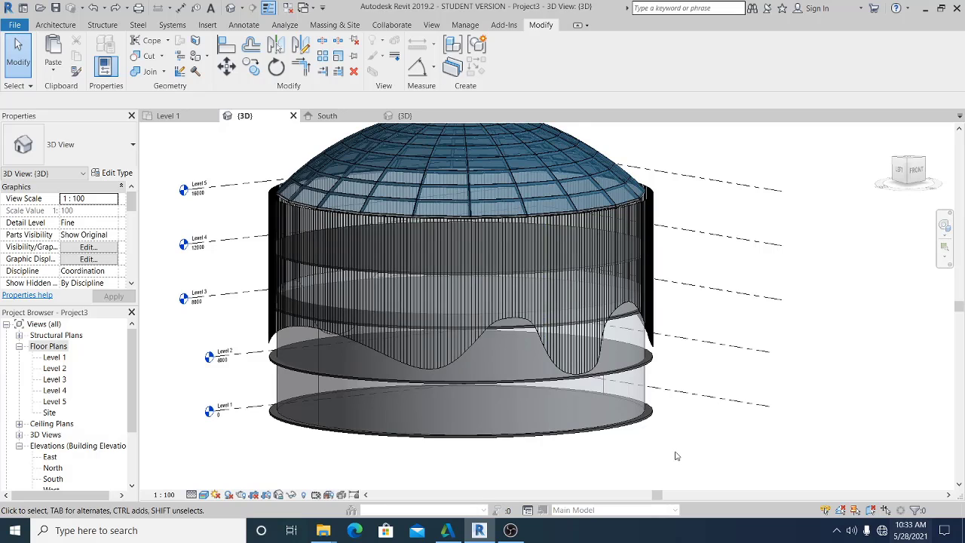
# - Start a wall by face and set the structure layer thickness of the Generic - 200mm type to 250
pyautogui.click(334, 25)
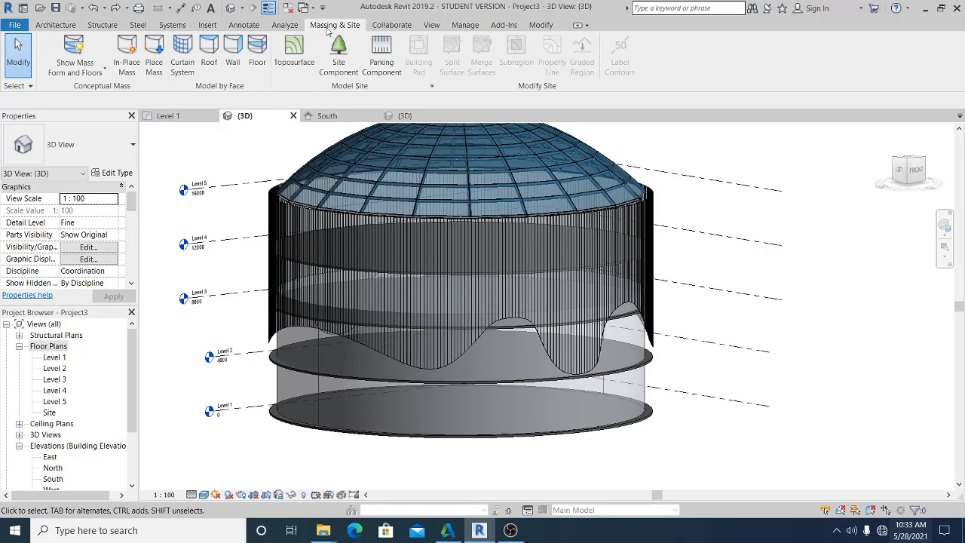
pyautogui.click(232, 50)
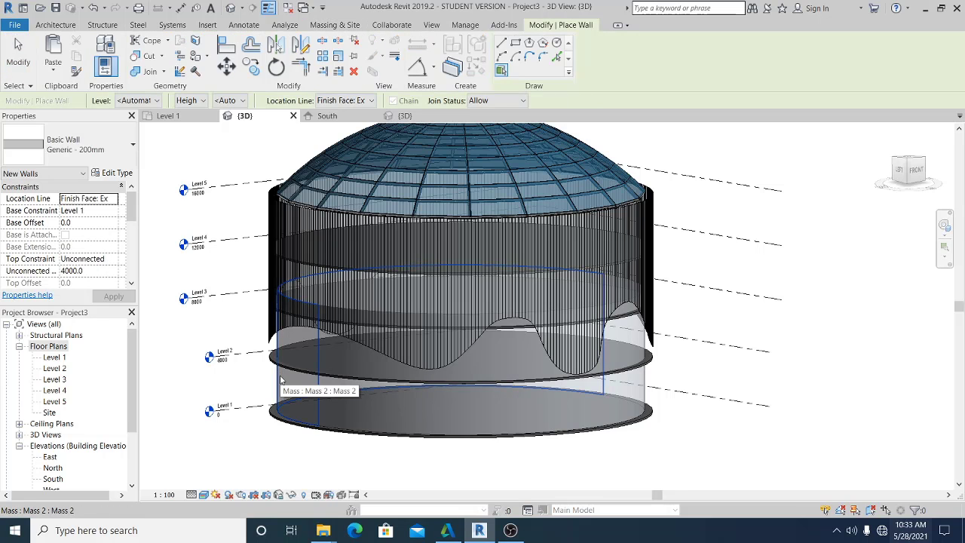
pyautogui.click(111, 173)
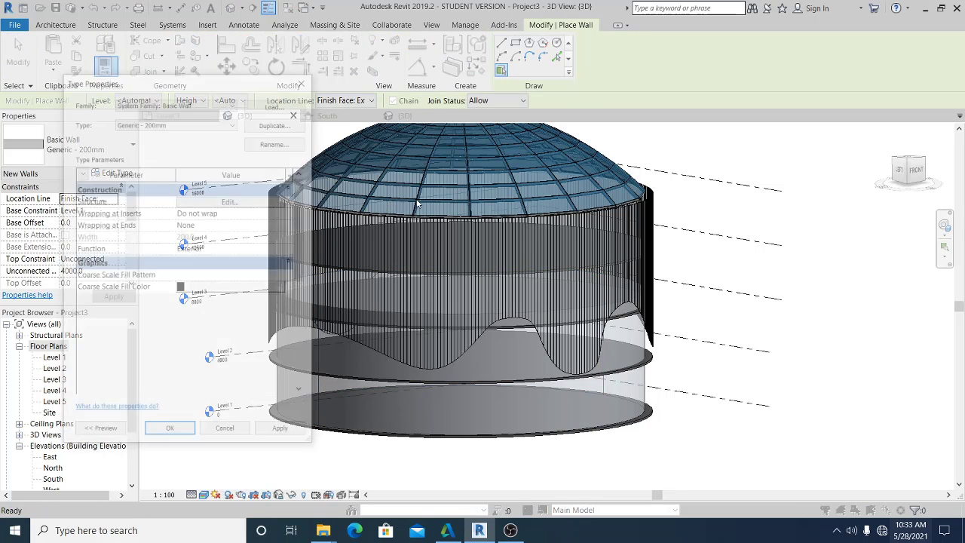
pyautogui.click(265, 201)
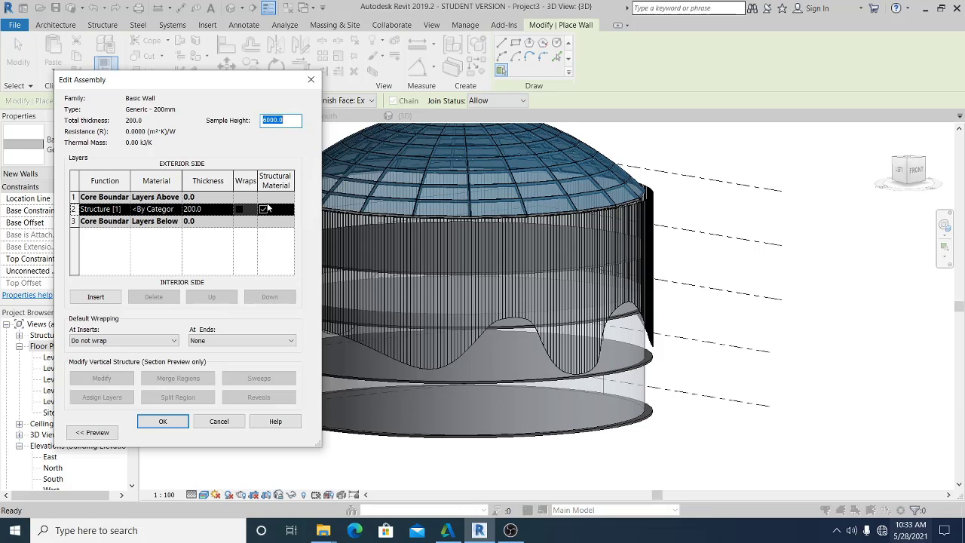
pyautogui.click(205, 212)
pyautogui.doubleClick(198, 209)
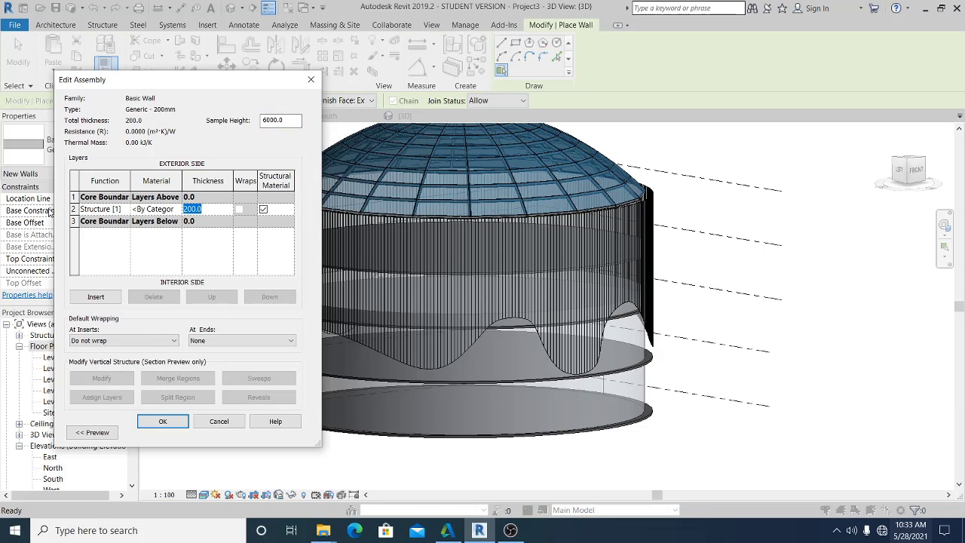
pyautogui.write('250')
# - Assign Gypsum Wall Board as the material of the wall type's structure layer and accept the type changes
pyautogui.click(157, 211)
pyautogui.click(177, 209)
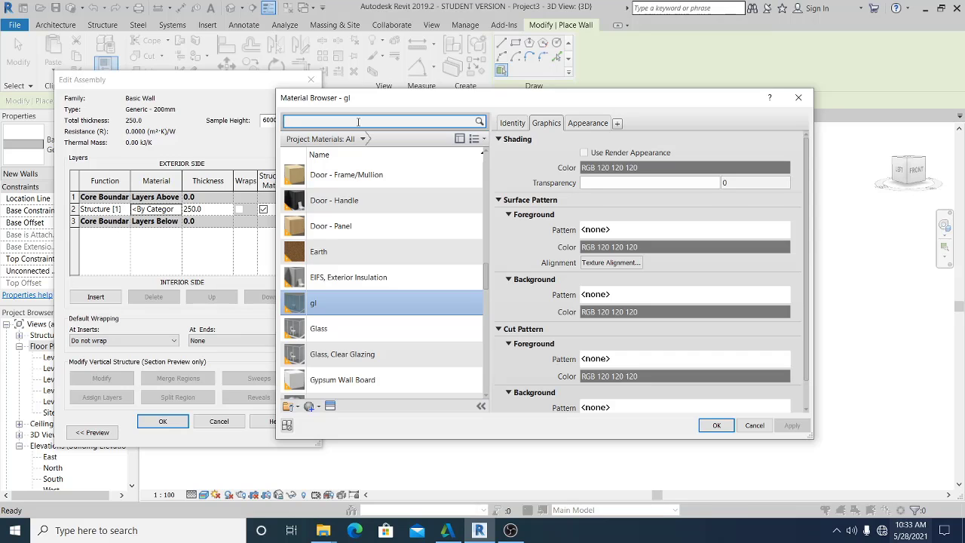
pyautogui.click(358, 122)
pyautogui.write('white')
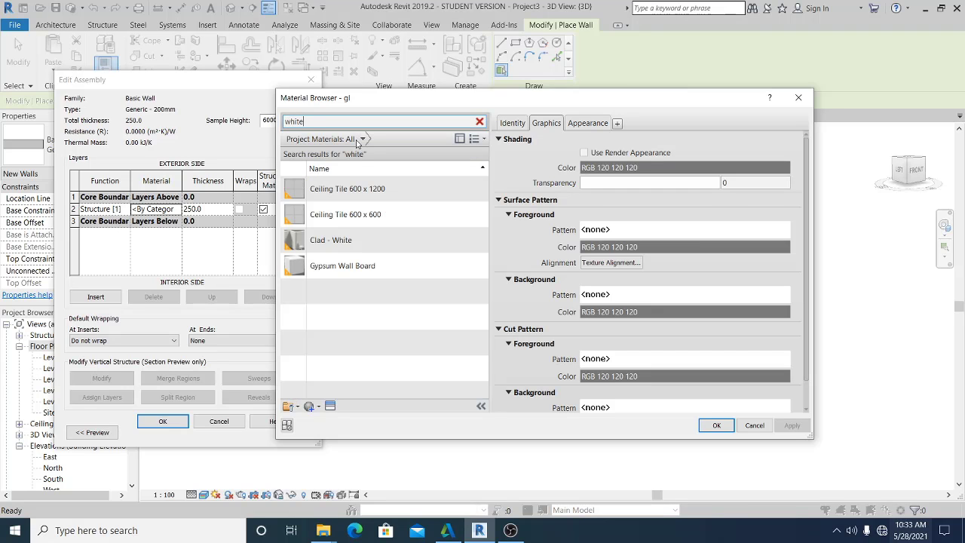
pyautogui.doubleClick(324, 265)
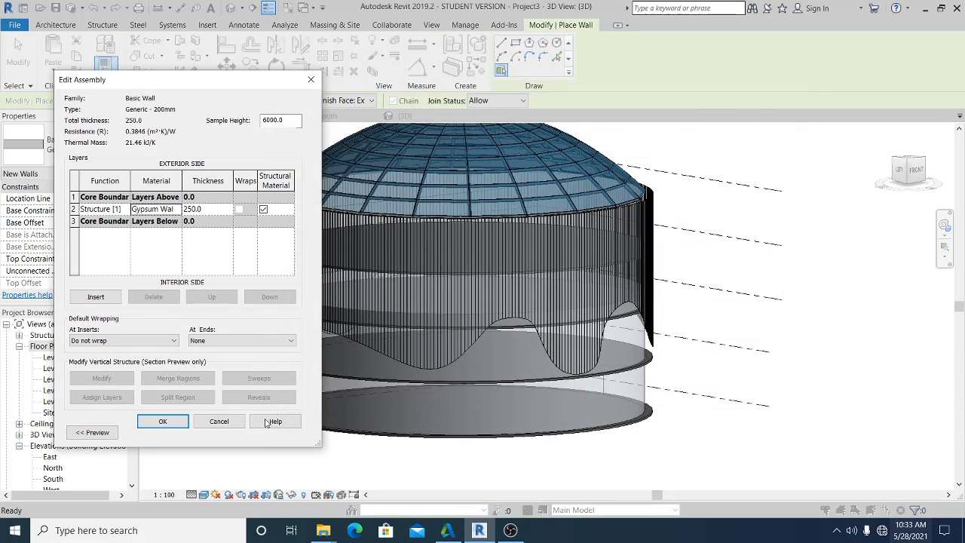
pyautogui.click(164, 420)
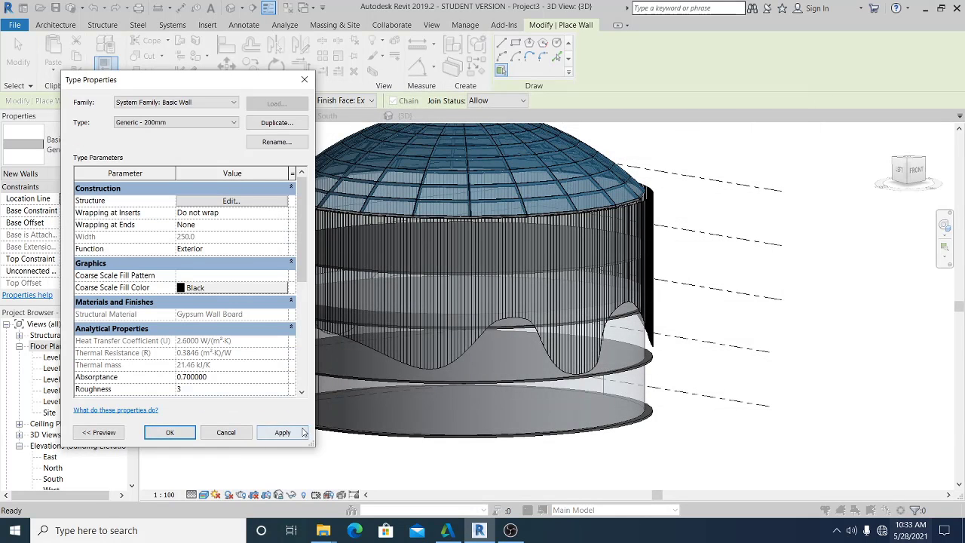
pyautogui.click(172, 433)
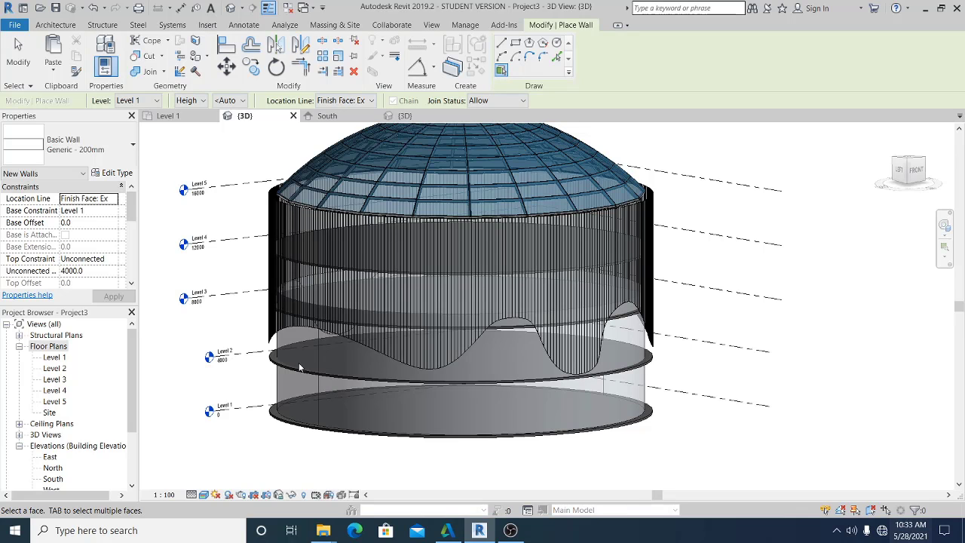
# - Place the gypsum wall on one half of the cylindrical mass's side face
pyautogui.click(241, 386)
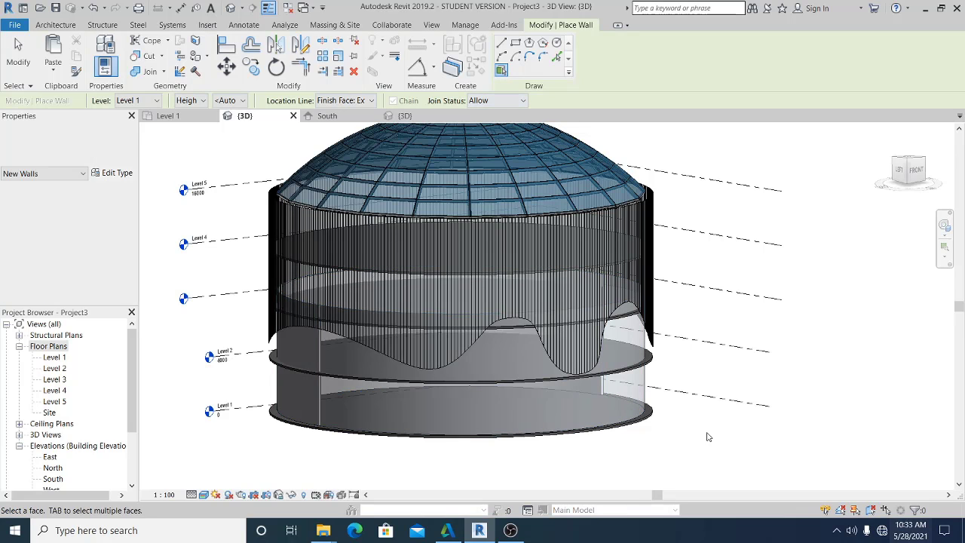
pyautogui.moveTo(692, 384); pyautogui.dragTo(743, 385, button='middle')
pyautogui.click(411, 340)
pyautogui.press('Escape')
pyautogui.press('Escape')
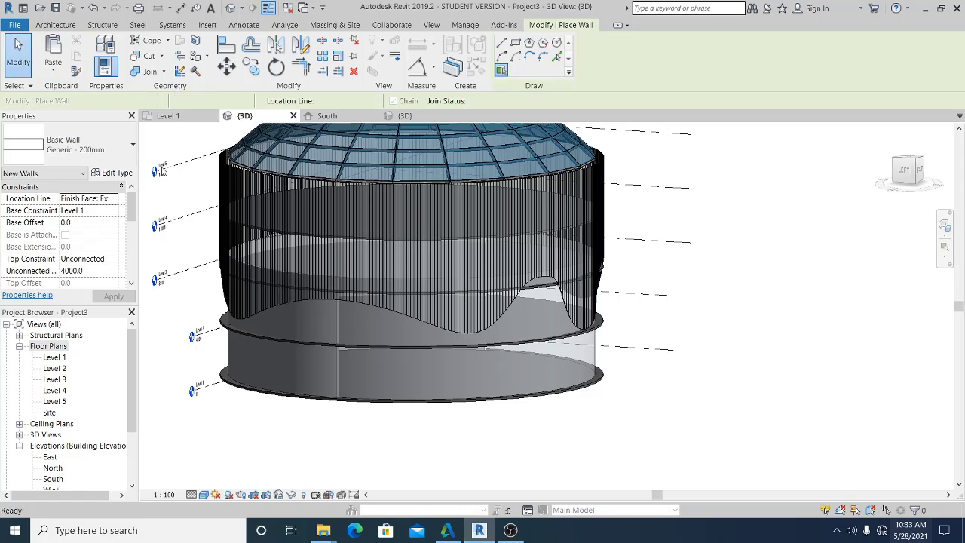
pyautogui.keyDown('shift'); pyautogui.moveTo(725, 368); pyautogui.dragTo(682, 384, button='middle'); pyautogui.keyUp('shift')
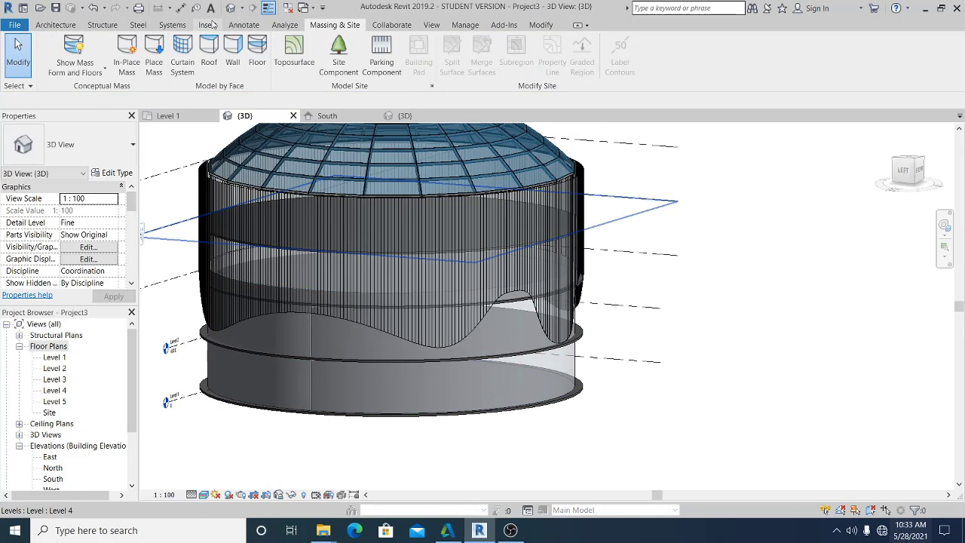
# - Place a Storefront curtain wall on the other half of the cylindrical mass by picking its face
pyautogui.click(54, 24)
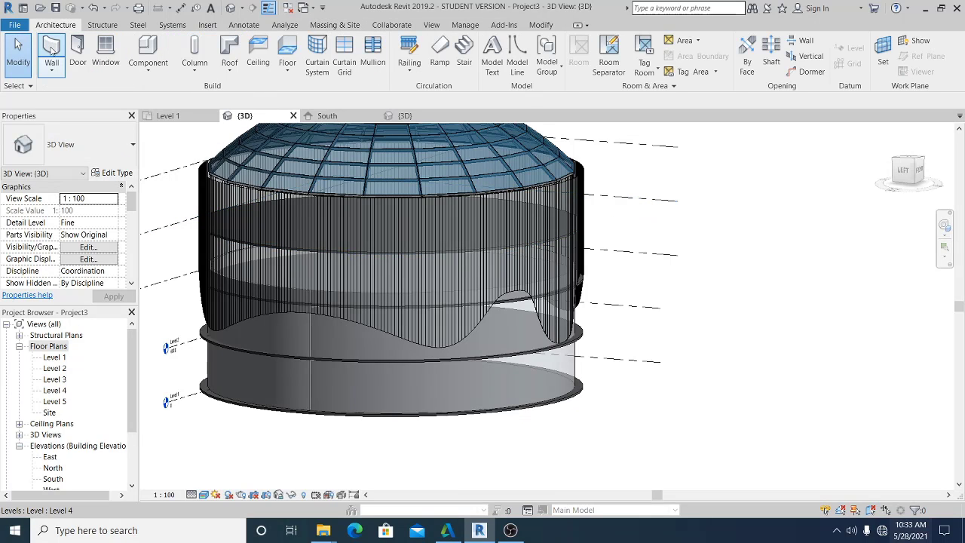
pyautogui.click(50, 47)
pyautogui.click(121, 150)
pyautogui.moveTo(169, 343); pyautogui.dragTo(169, 416)
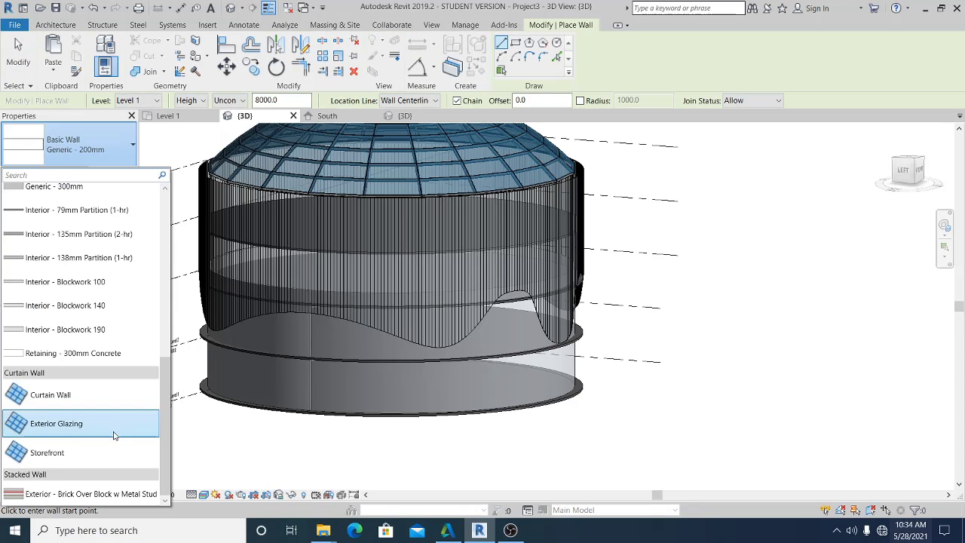
pyautogui.click(82, 452)
pyautogui.click(114, 173)
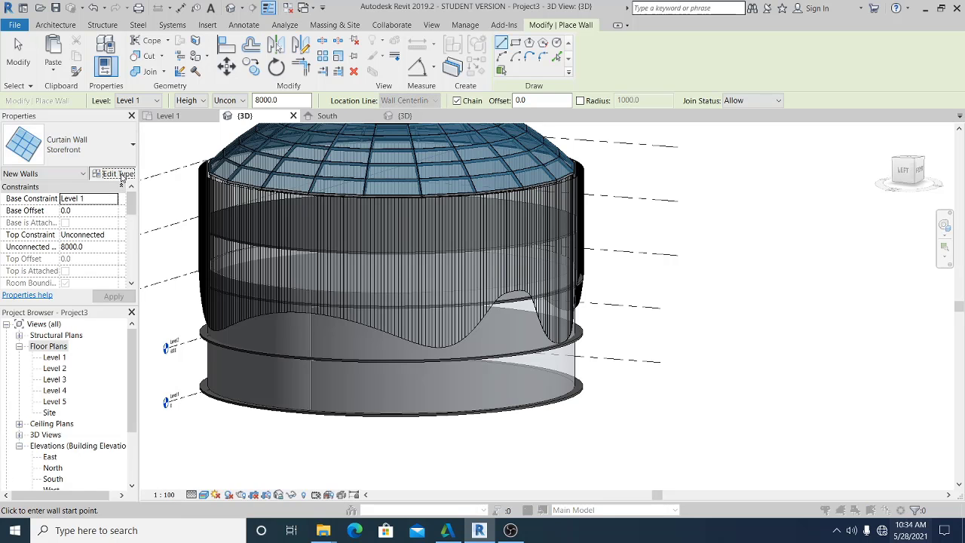
pyautogui.click(169, 433)
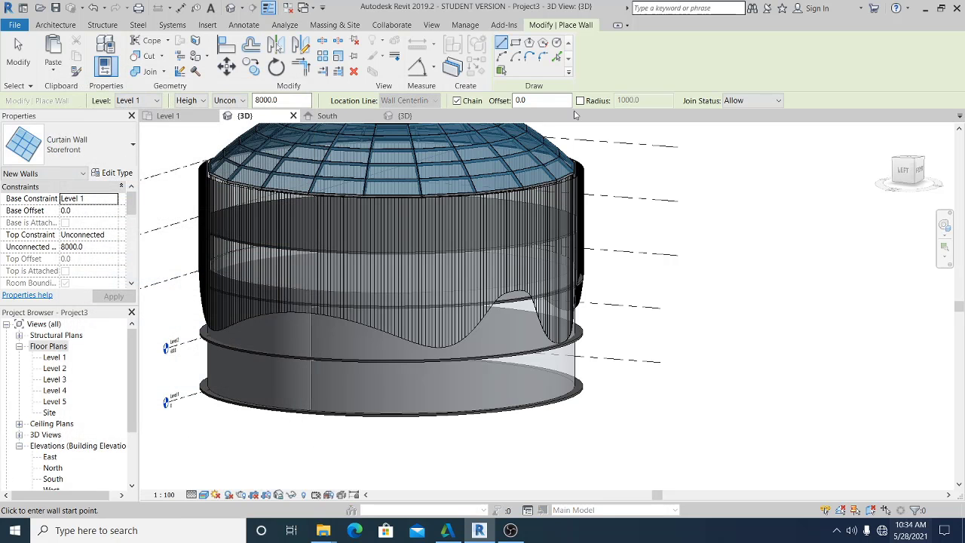
pyautogui.click(502, 71)
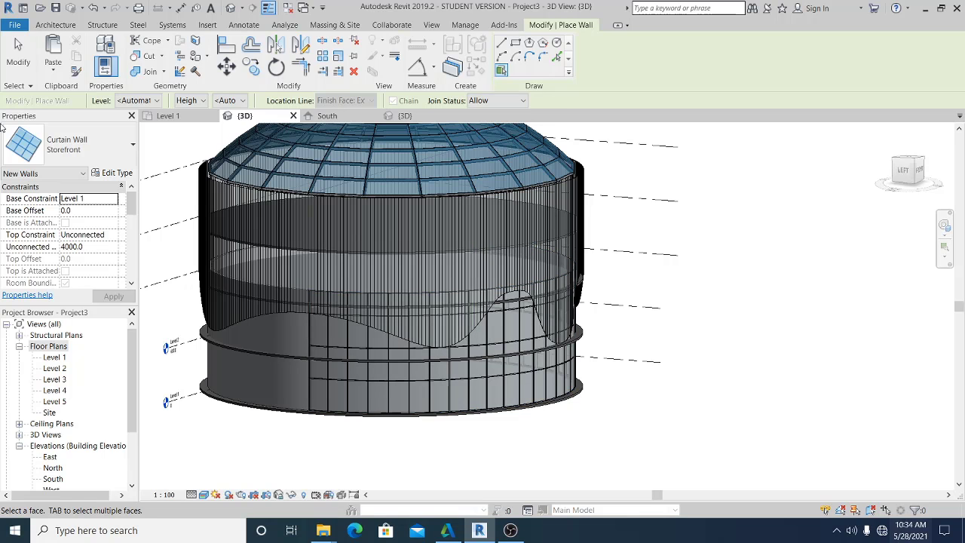
pyautogui.click(18, 53)
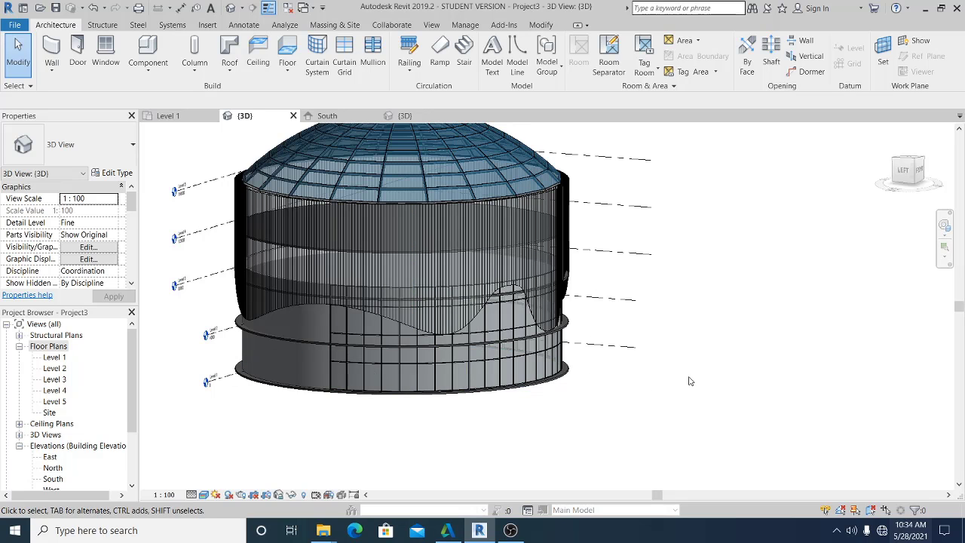
# - Examine the whole building and the grid and mullion settings of the 1500 x 3000mm 2 curtain system type
pyautogui.keyDown('shift'); pyautogui.moveTo(740, 380); pyautogui.dragTo(743, 463, button='middle'); pyautogui.keyUp('shift')
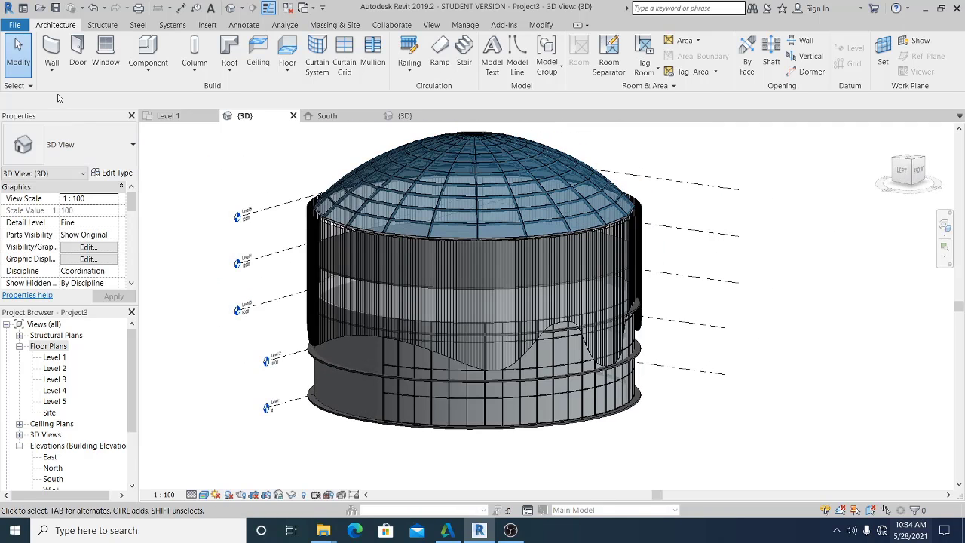
pyautogui.moveTo(789, 364); pyautogui.dragTo(812, 355, button='middle')
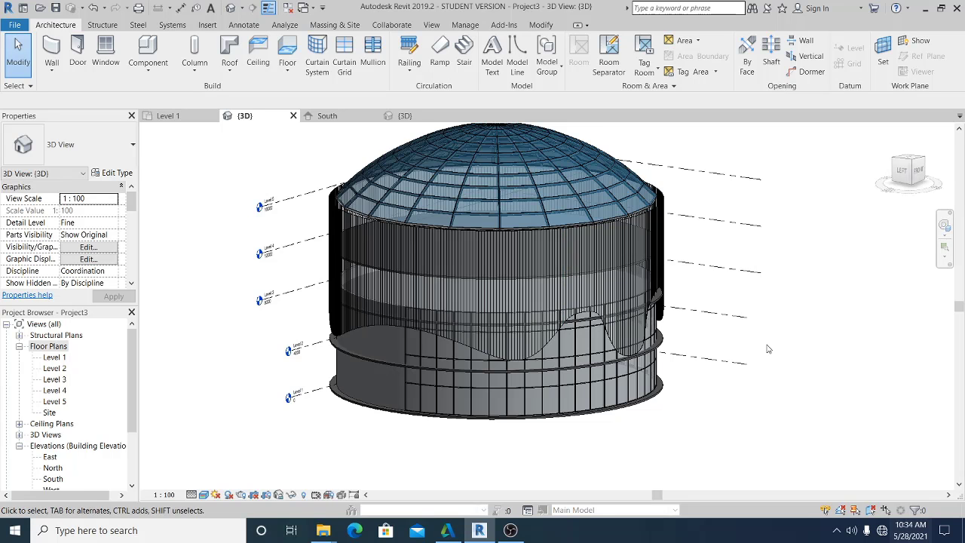
pyautogui.moveTo(767, 348); pyautogui.dragTo(770, 351, button='middle')
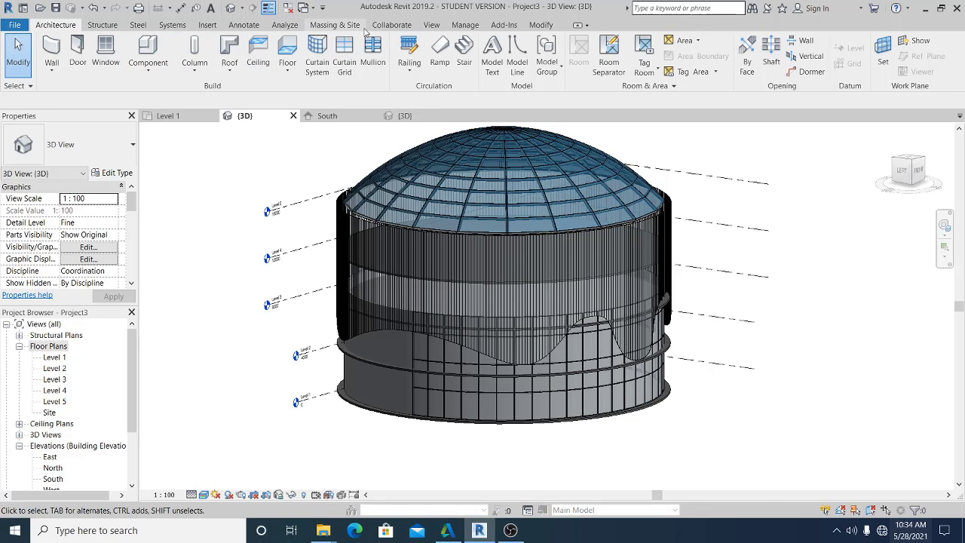
pyautogui.click(340, 28)
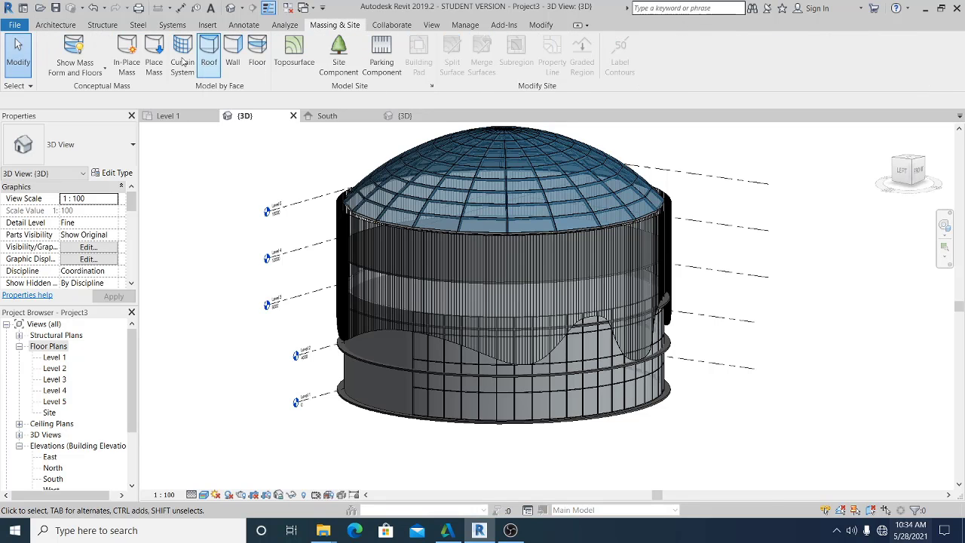
pyautogui.click(183, 62)
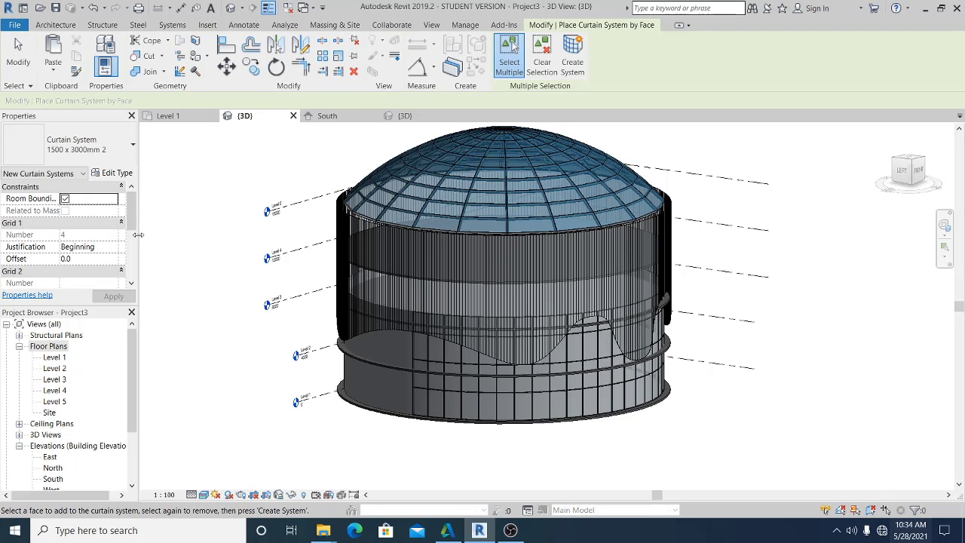
pyautogui.click(117, 172)
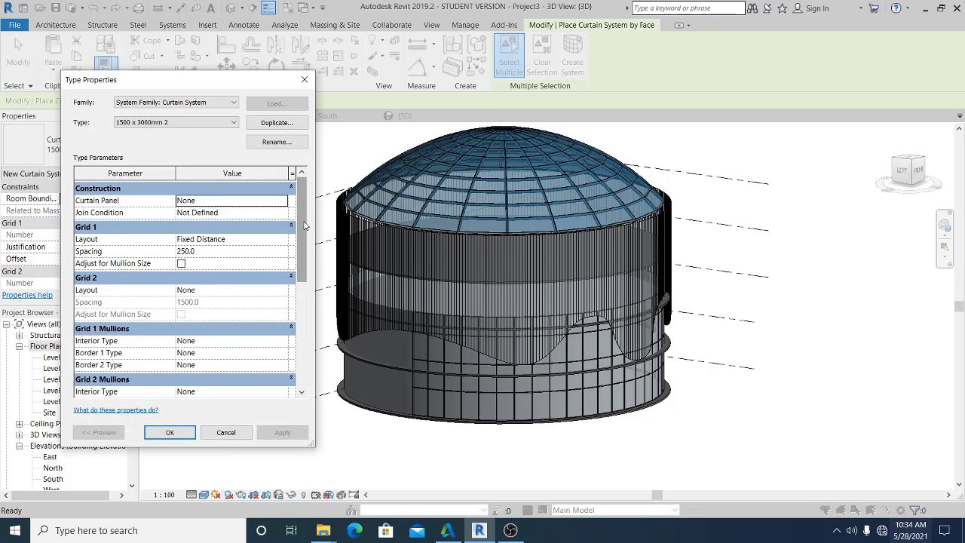
pyautogui.moveTo(300, 226); pyautogui.dragTo(315, 200)
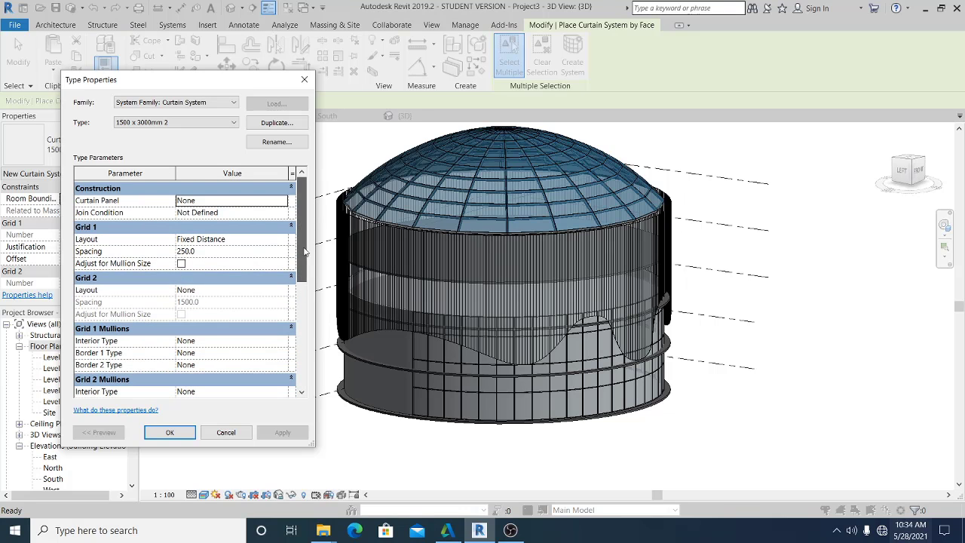
pyautogui.scroll(-1, 301, 215)
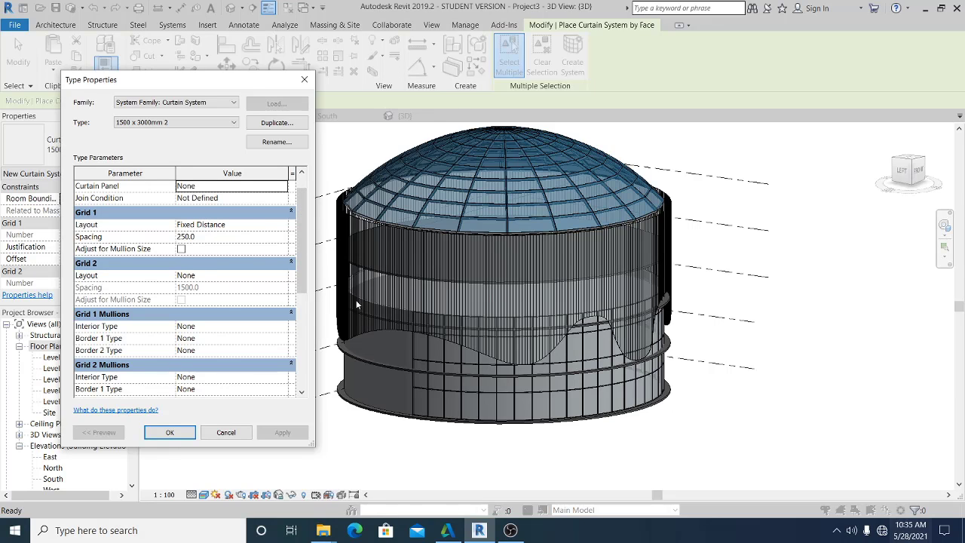
pyautogui.click(305, 79)
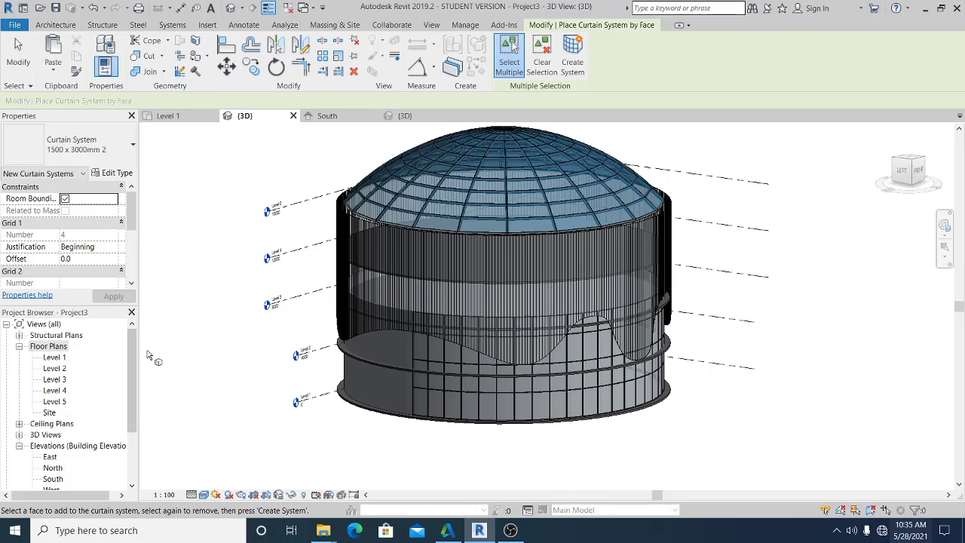
pyautogui.press('Escape')
# - Duplicate the 50 x 150mm rectangular mullion type and name the copy Facade
pyautogui.scroll(-3, 131, 394)
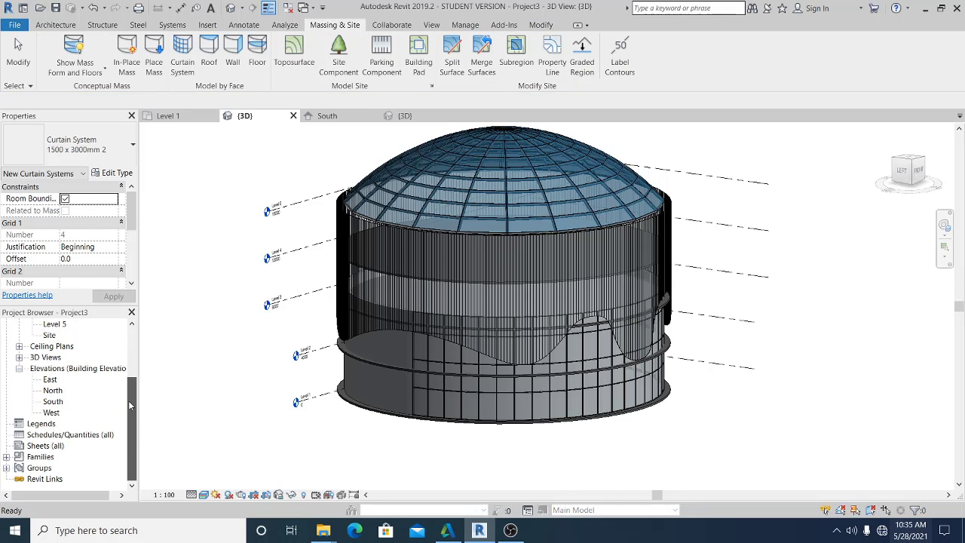
pyautogui.click(7, 457)
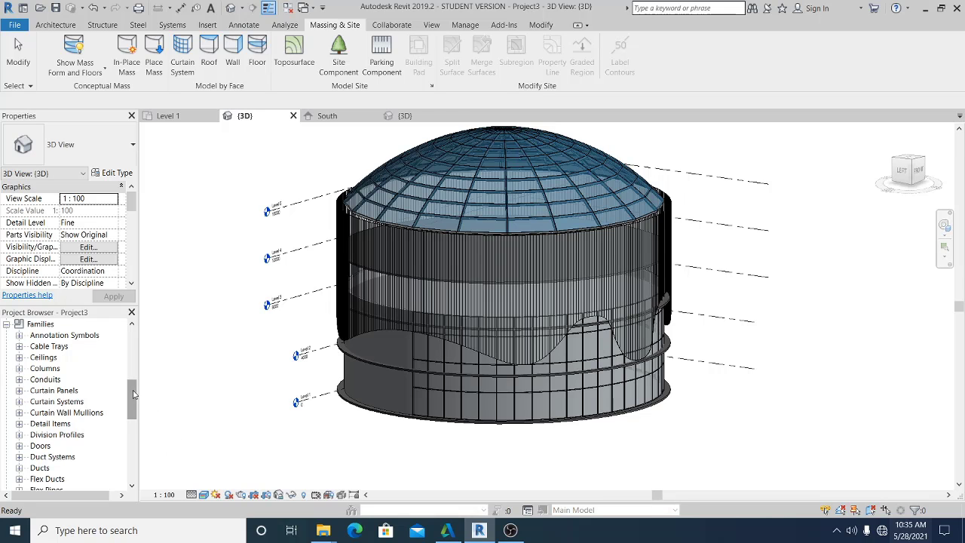
pyautogui.moveTo(132, 395); pyautogui.dragTo(133, 400)
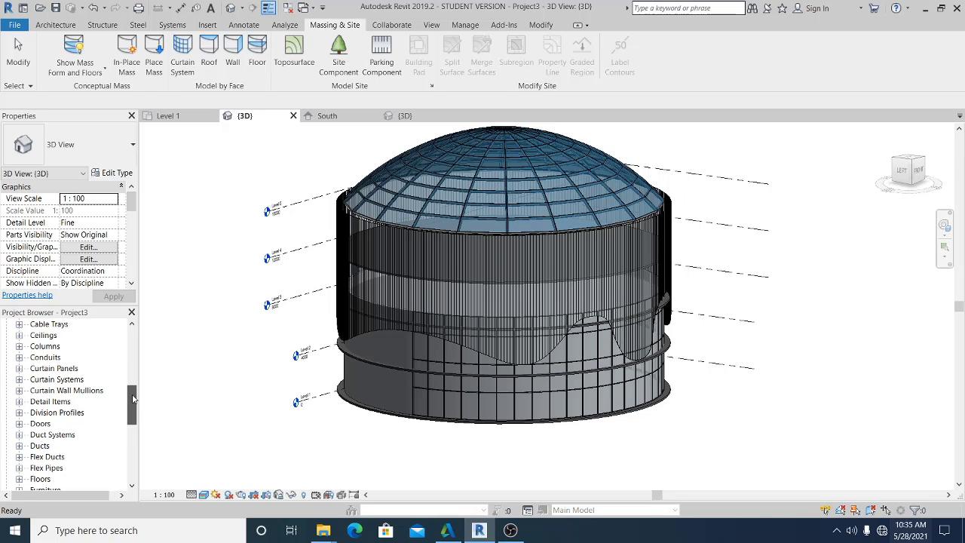
pyautogui.click(19, 391)
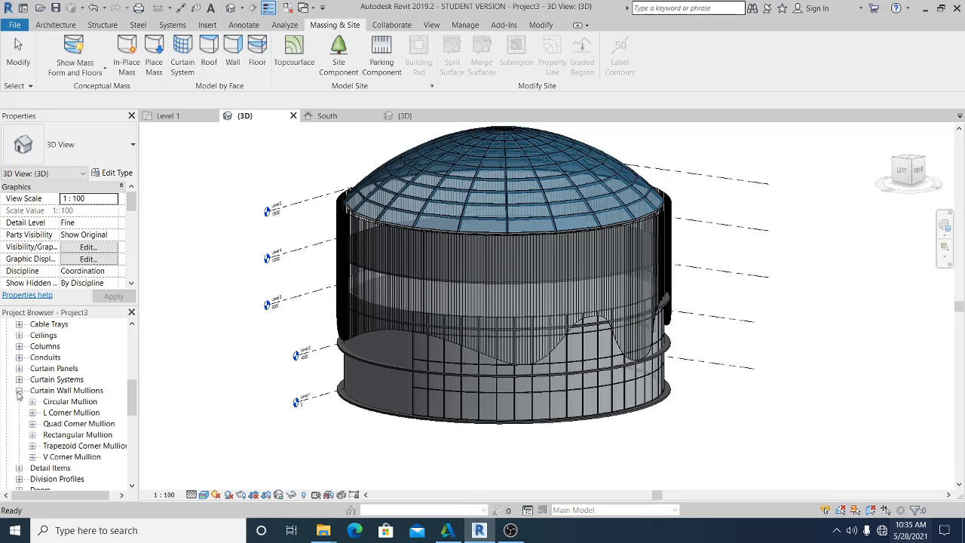
pyautogui.click(32, 435)
pyautogui.click(61, 457)
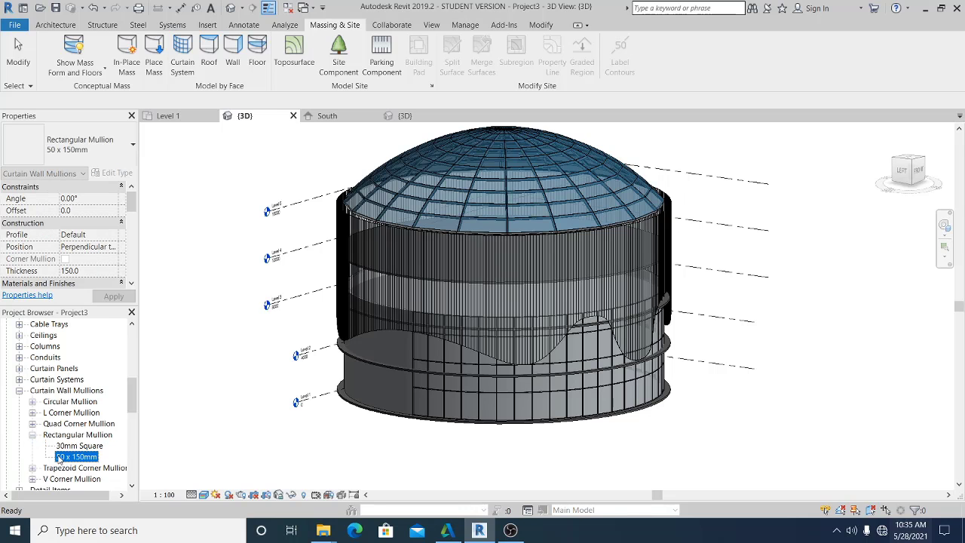
pyautogui.rightClick(60, 457)
pyautogui.click(128, 326)
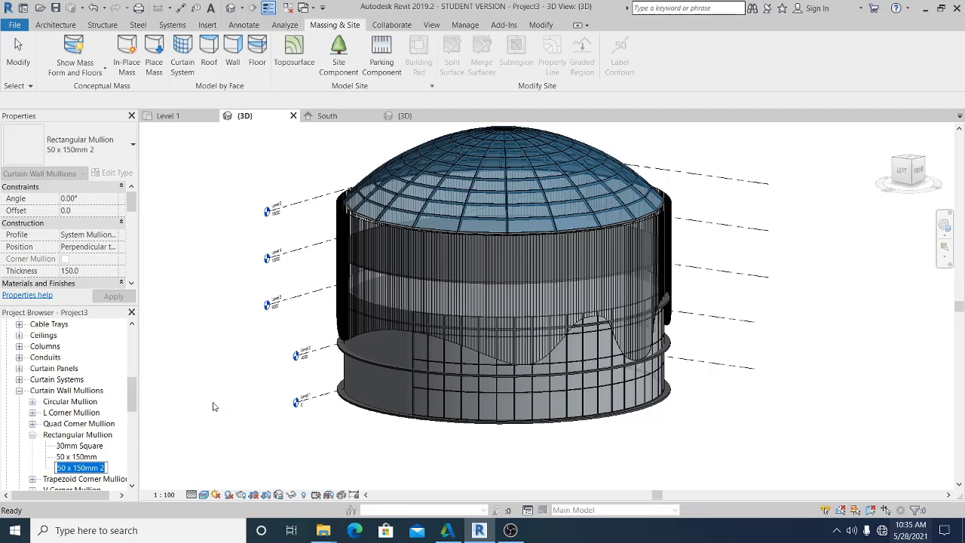
pyautogui.write('Fa')
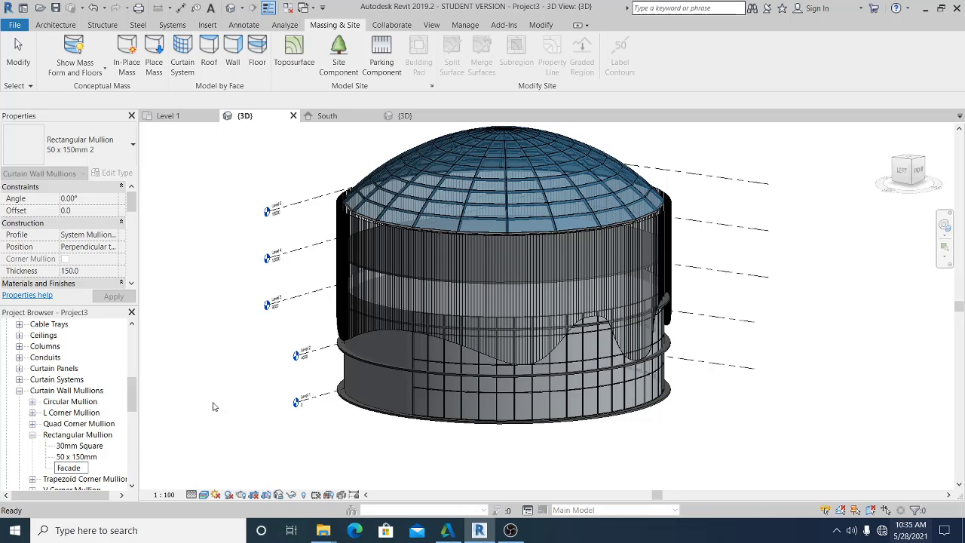
# - Finish naming the duplicated rectangular mullion type as Facade Mullion
pyautogui.write('cade Mullion')
pyautogui.click(193, 418)
pyautogui.click(100, 468)
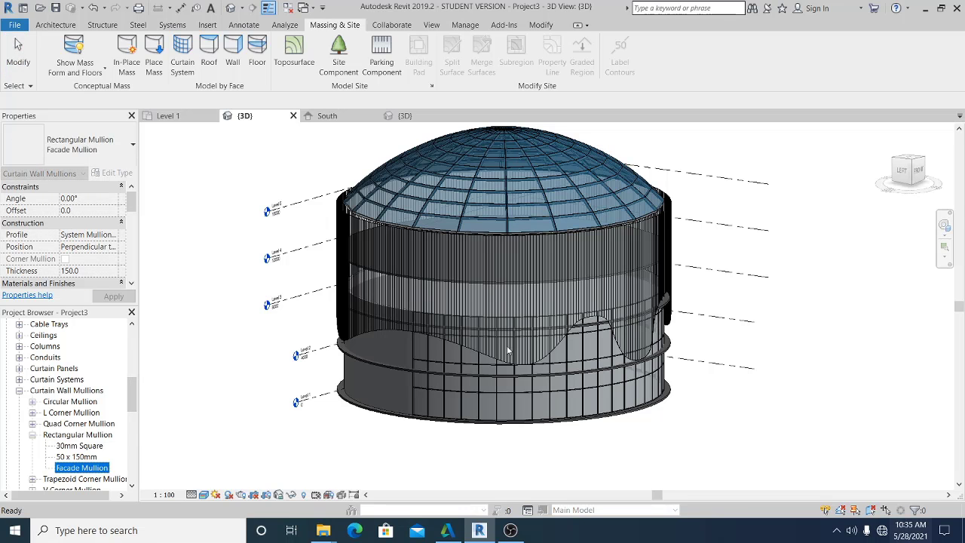
# - Create a new material named Wood from the material setting of the Facade Mullion type
pyautogui.doubleClick(75, 468)
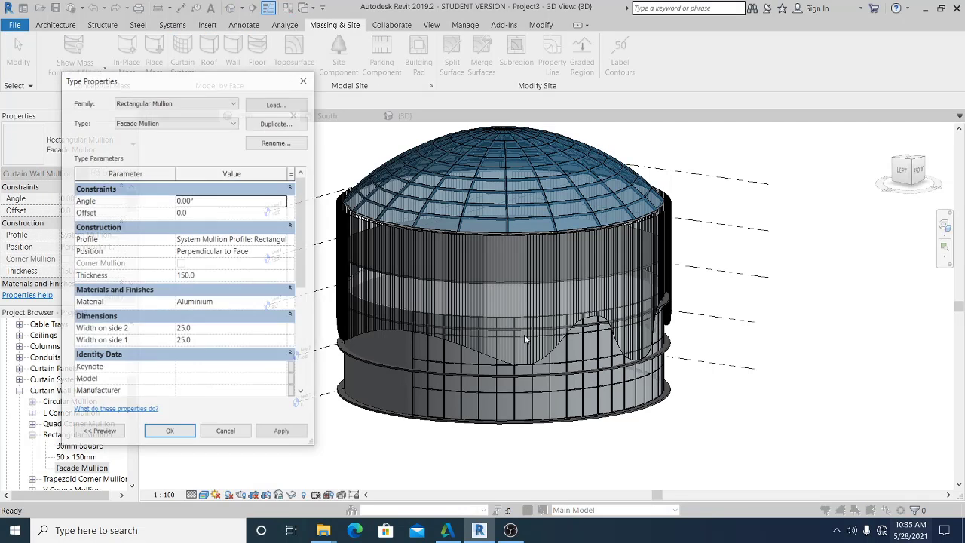
pyautogui.moveTo(199, 83); pyautogui.dragTo(224, 107)
pyautogui.click(238, 320)
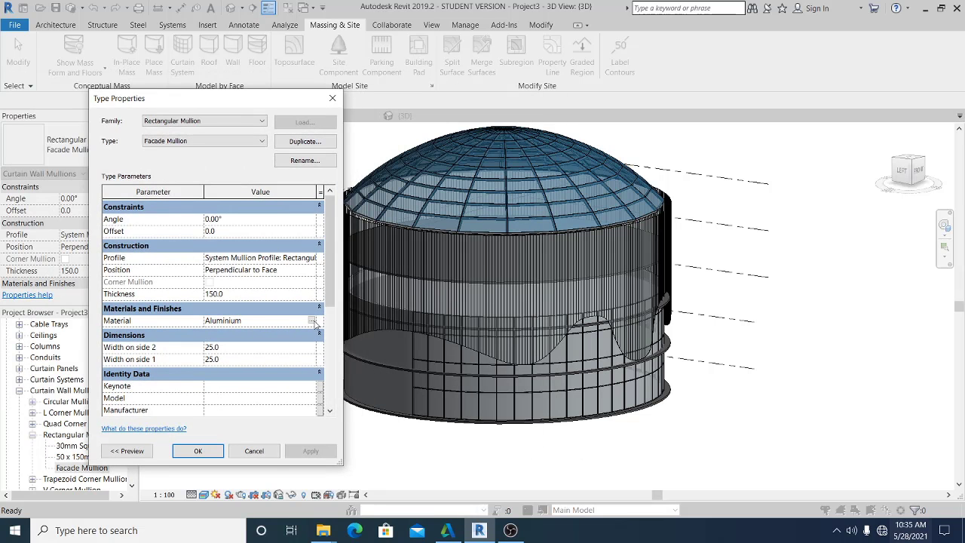
pyautogui.click(313, 321)
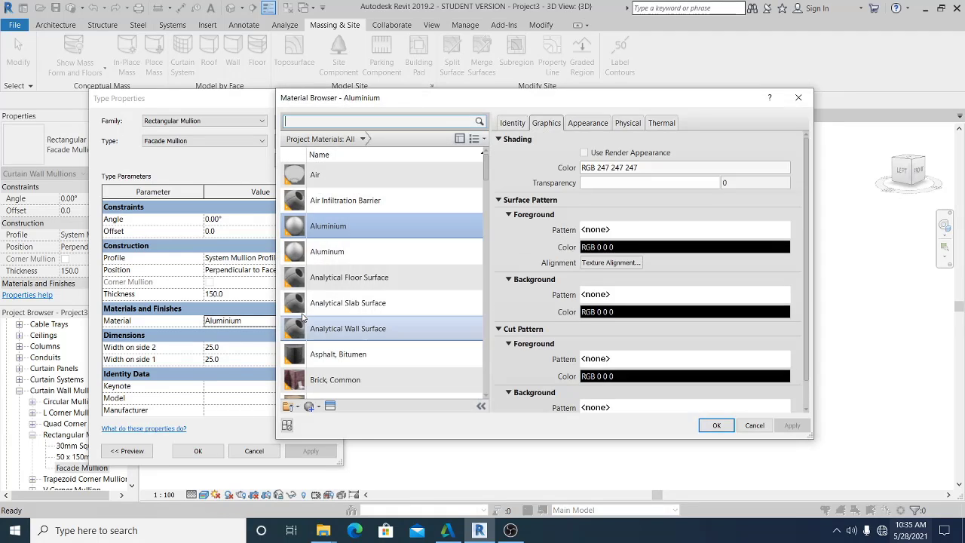
pyautogui.scroll(-1, 347, 316)
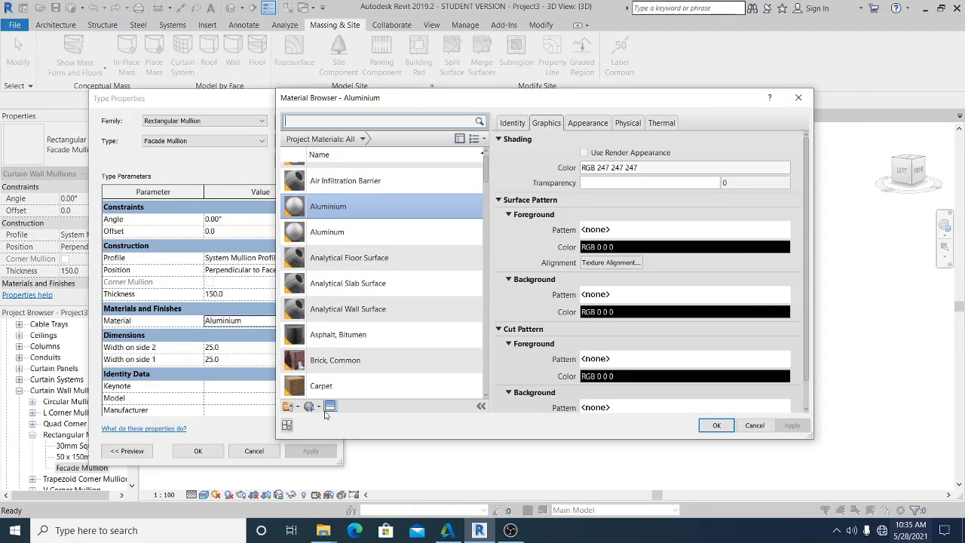
pyautogui.click(317, 406)
pyautogui.click(326, 424)
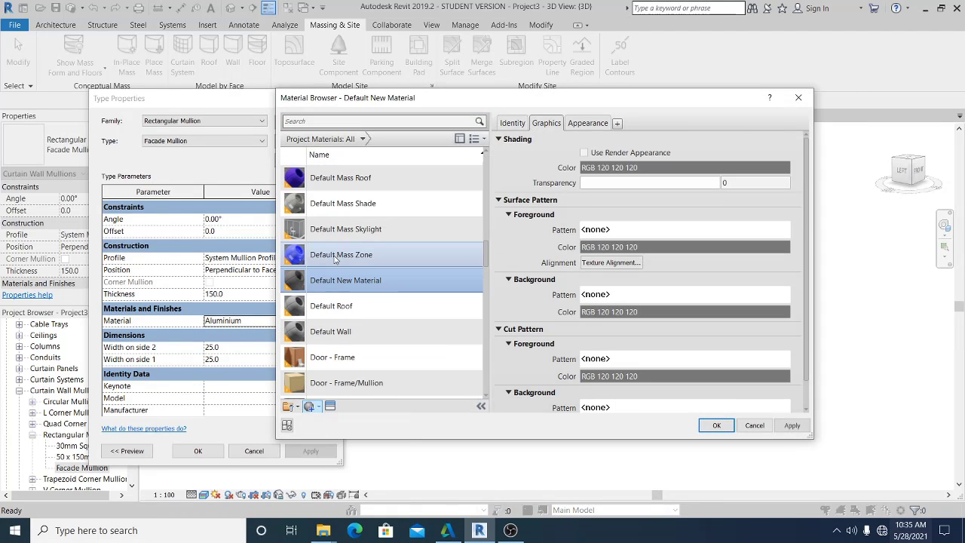
pyautogui.rightClick(347, 282)
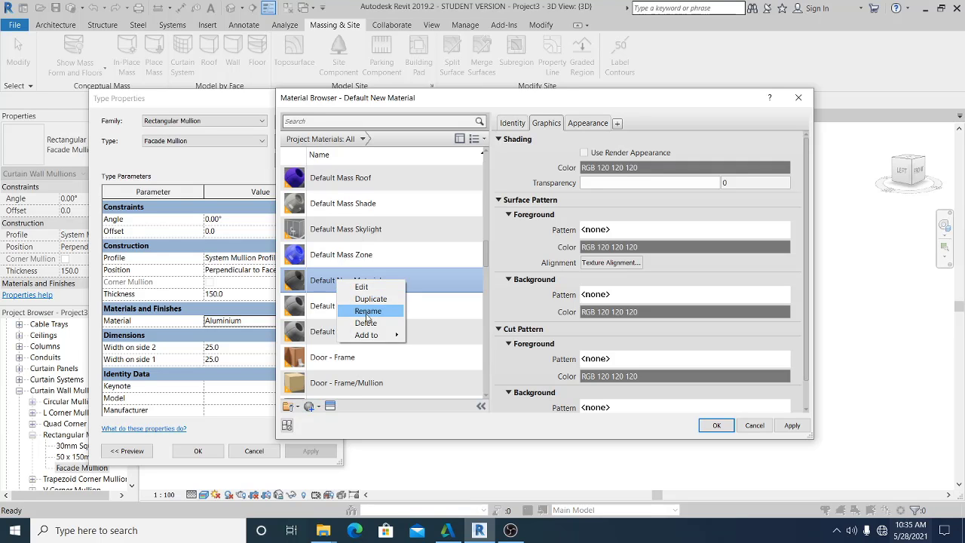
pyautogui.click(368, 310)
pyautogui.write('Wood')
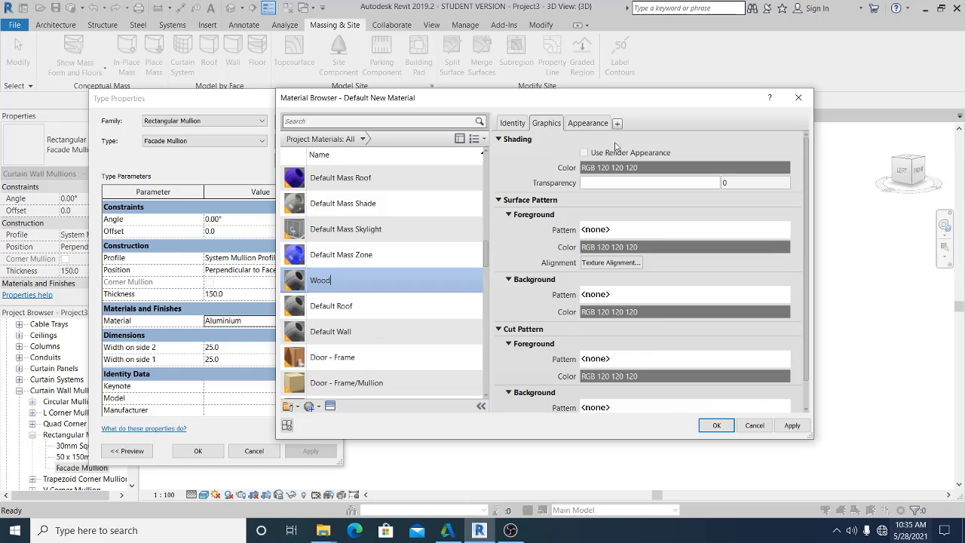
# - Give the Wood material the Boards appearance from the Wood Panels appearance library and assign it to the Facade Mullion type
pyautogui.click(578, 123)
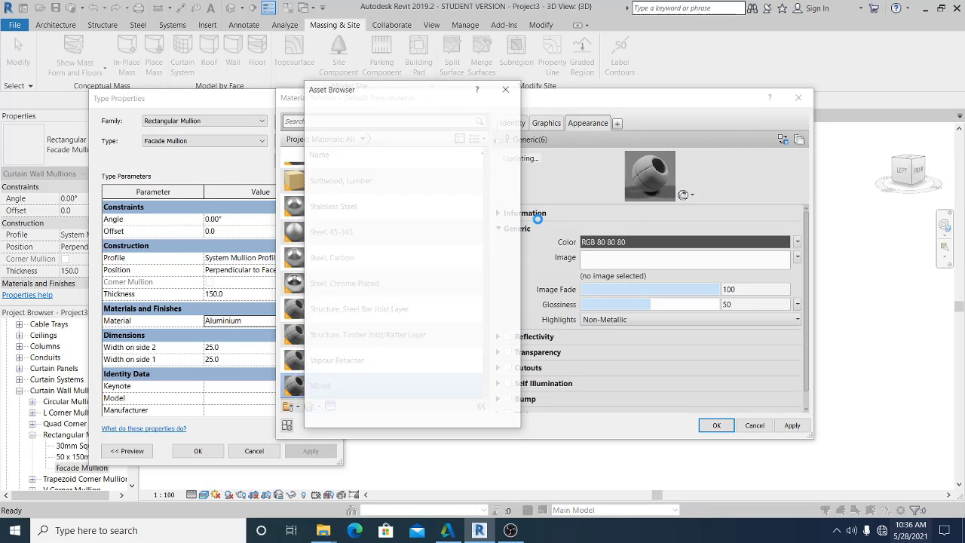
pyautogui.click(782, 139)
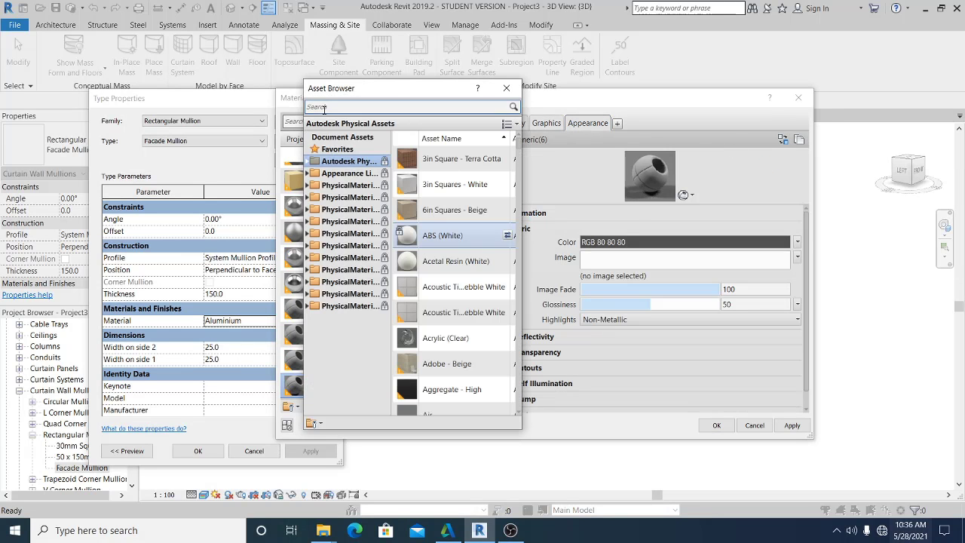
pyautogui.click(309, 173)
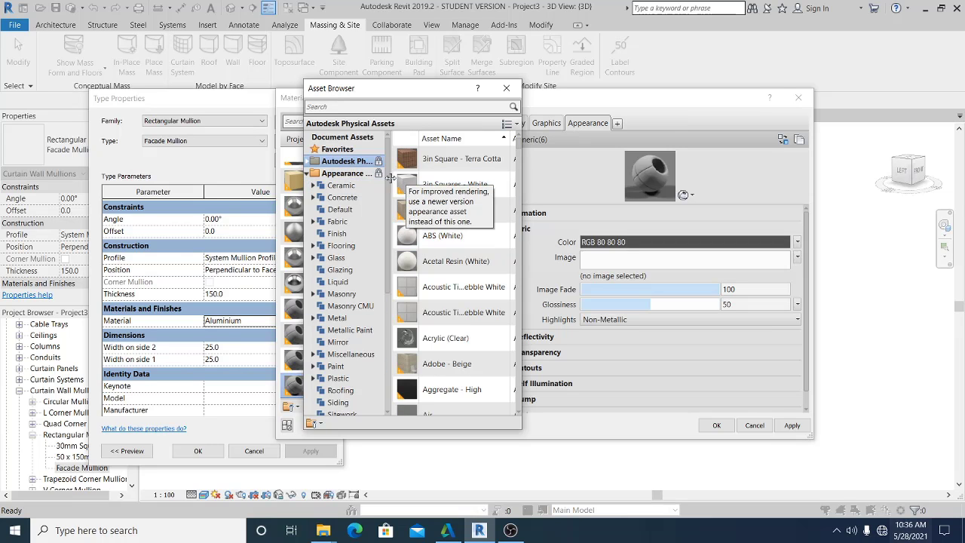
pyautogui.scroll(-3, 379, 252)
pyautogui.scroll(-2, 380, 252)
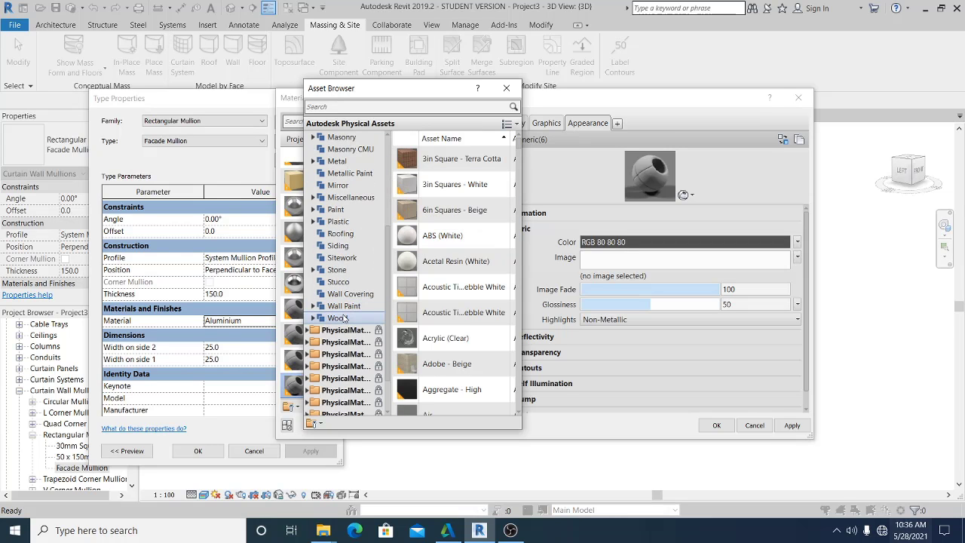
pyautogui.doubleClick(338, 318)
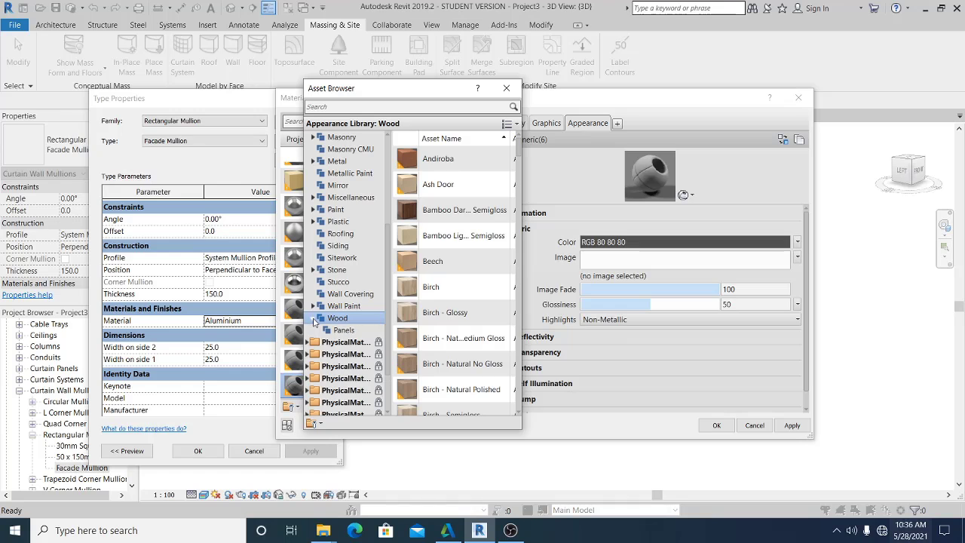
pyautogui.click(335, 332)
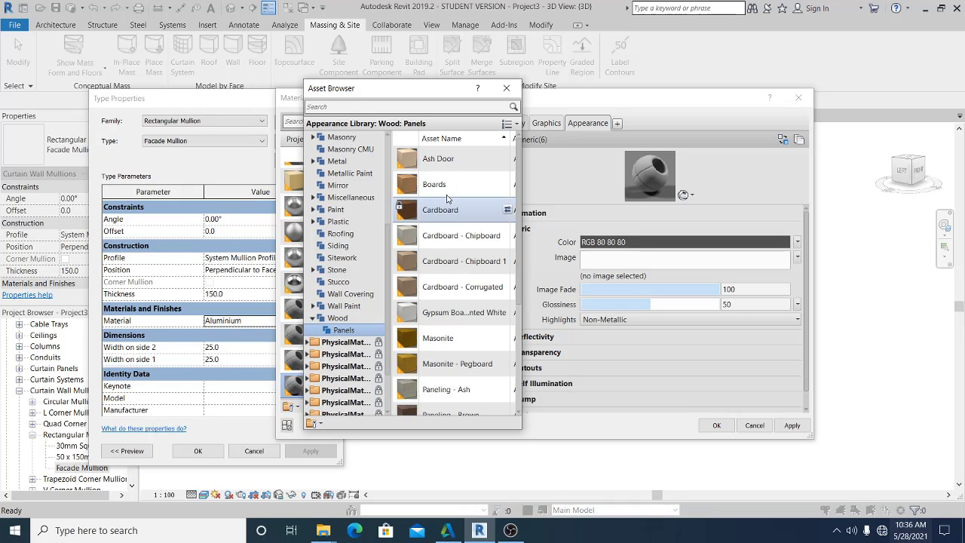
pyautogui.doubleClick(468, 186)
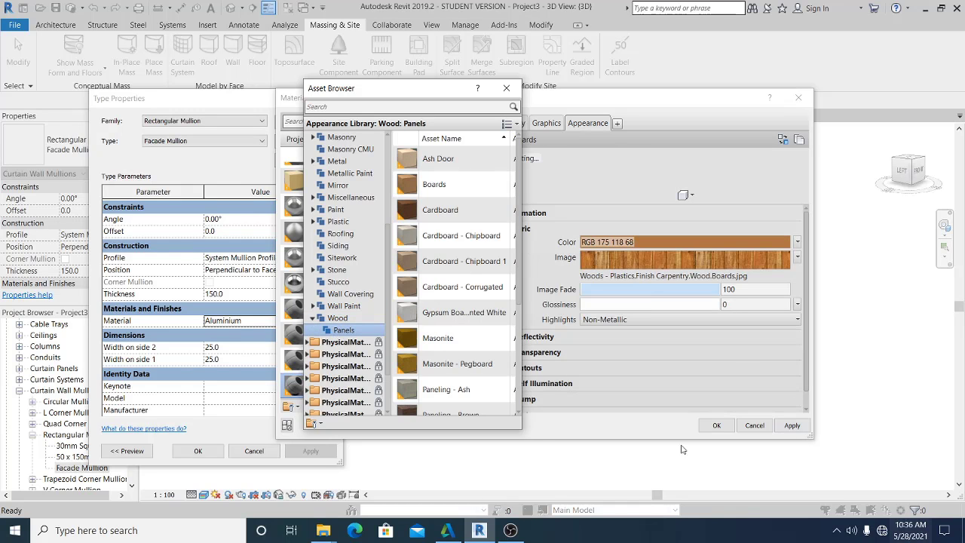
pyautogui.click(791, 427)
pyautogui.click(714, 426)
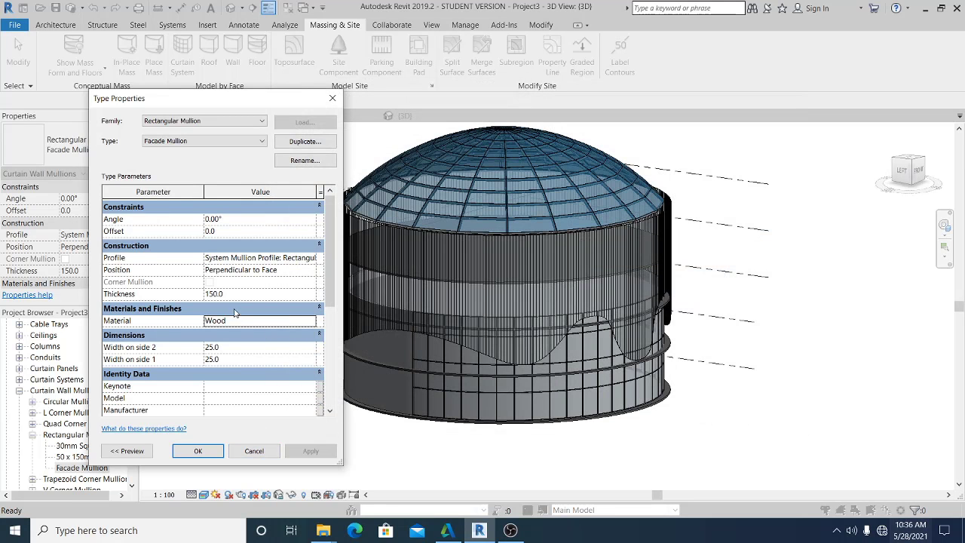
# - Set the Facade Mullion type's thickness to 1200 mm and its width on both sides to 50 mm
pyautogui.click(253, 295)
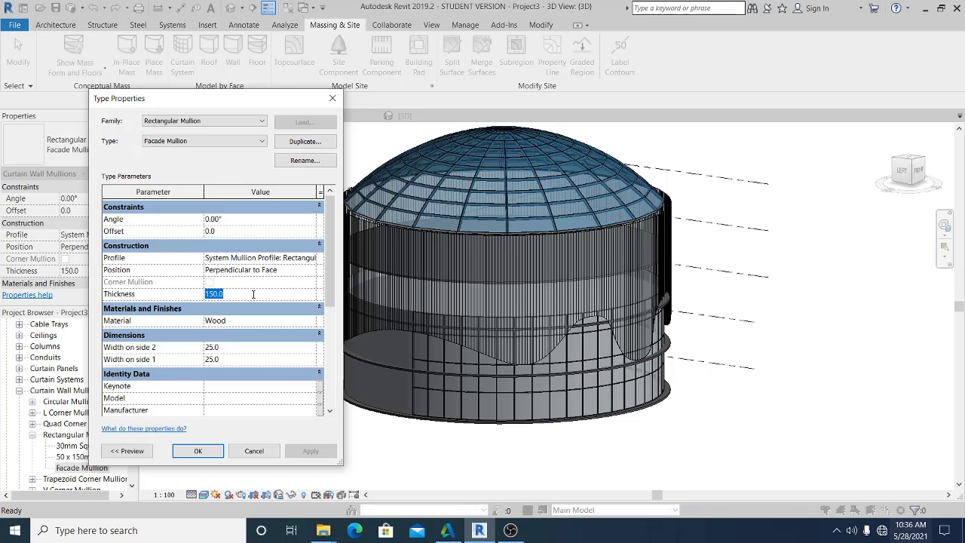
pyautogui.write('12')
pyautogui.click(239, 345)
pyautogui.write('50')
pyautogui.click(241, 358)
pyautogui.write('50')
pyautogui.click(198, 451)
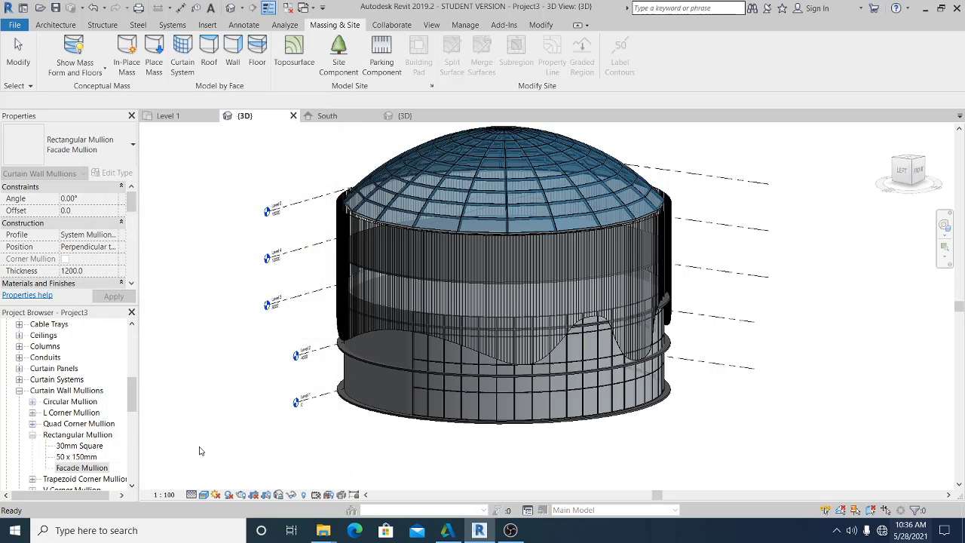
# - Set the Grid 1 interior mullions of the 1500 x 3000mm 2 curtain system type to Rectangular Mullion : Facade Mullion
pyautogui.click(187, 65)
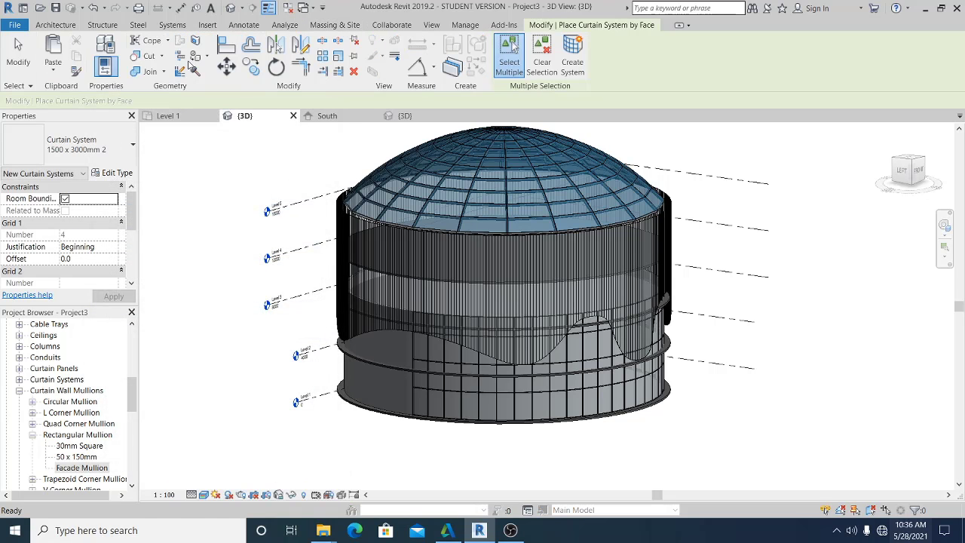
pyautogui.click(113, 174)
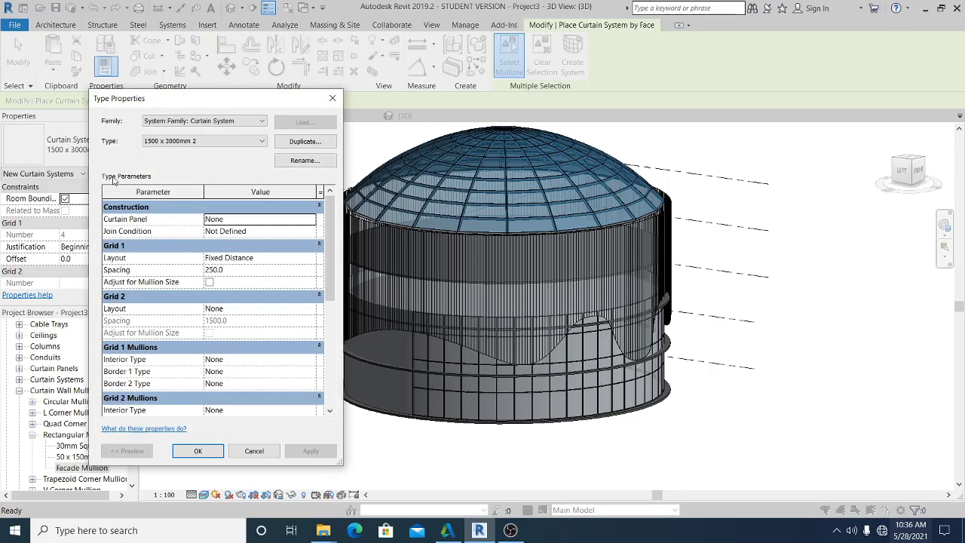
pyautogui.scroll(-1, 329, 260)
pyautogui.moveTo(330, 261); pyautogui.dragTo(326, 274)
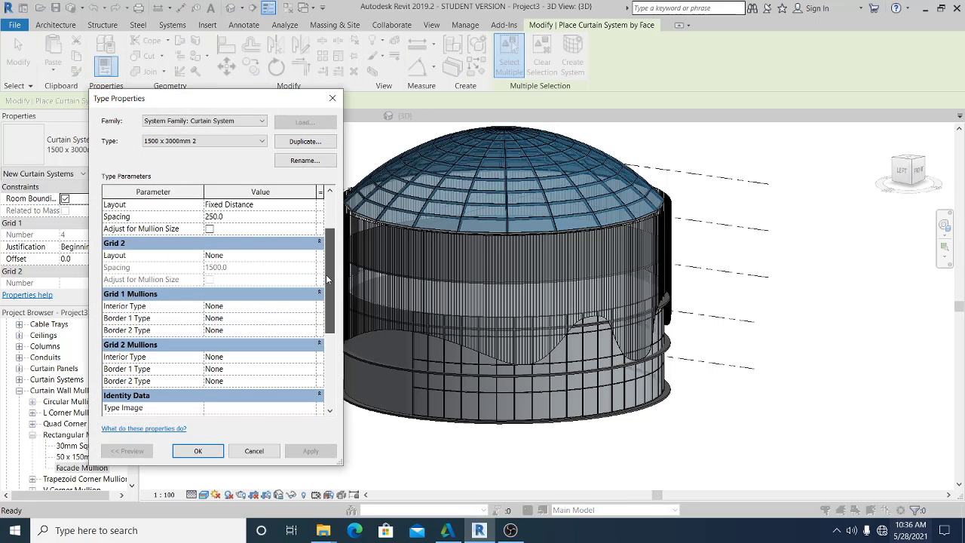
pyautogui.click(309, 306)
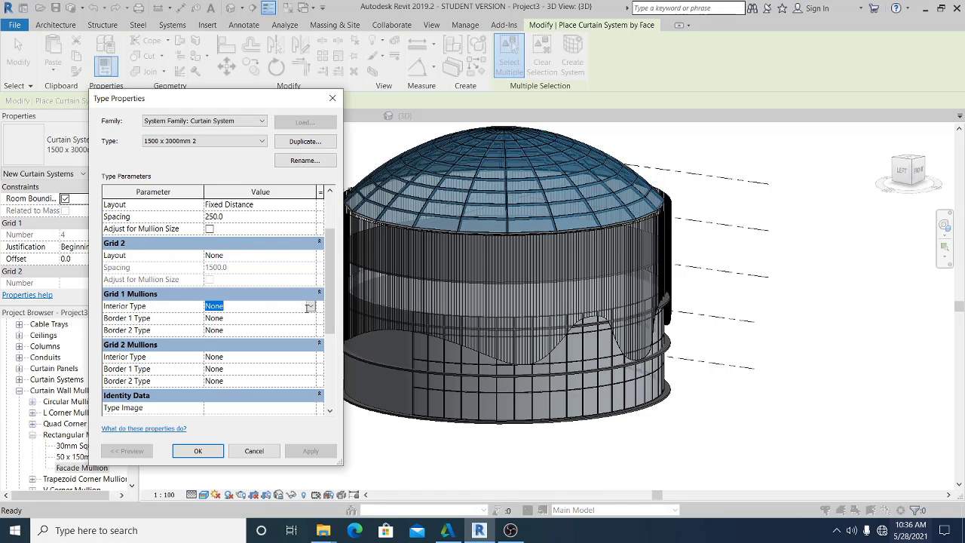
pyautogui.click(310, 308)
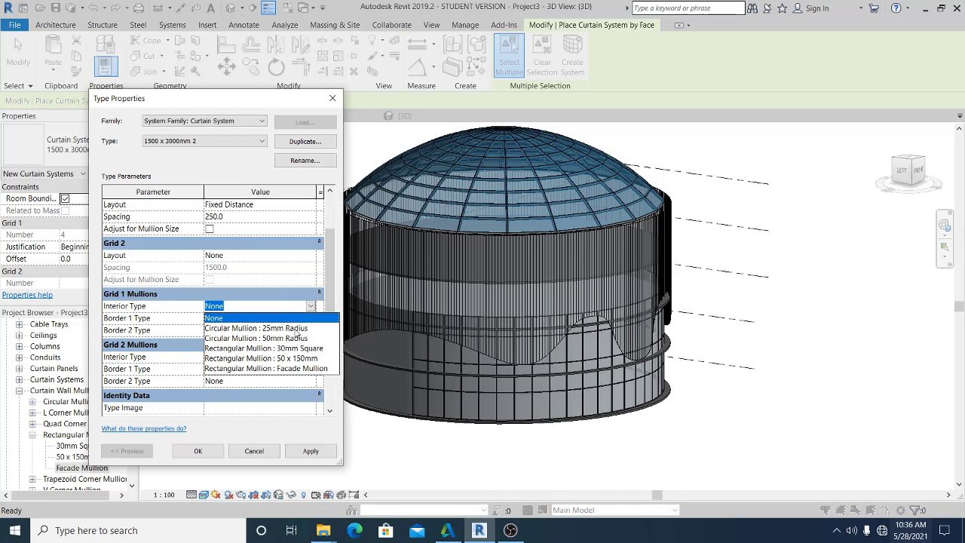
pyautogui.click(270, 368)
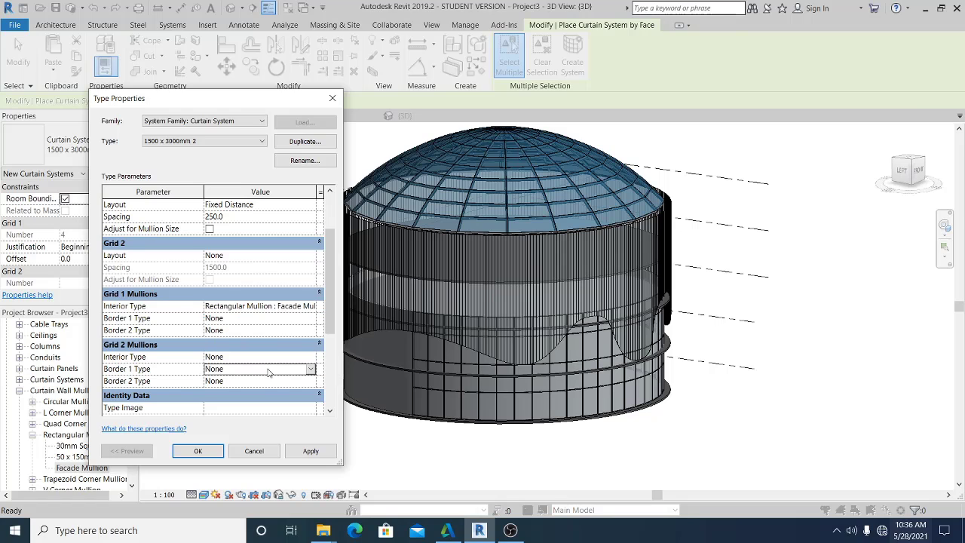
pyautogui.click(270, 369)
pyautogui.click(310, 451)
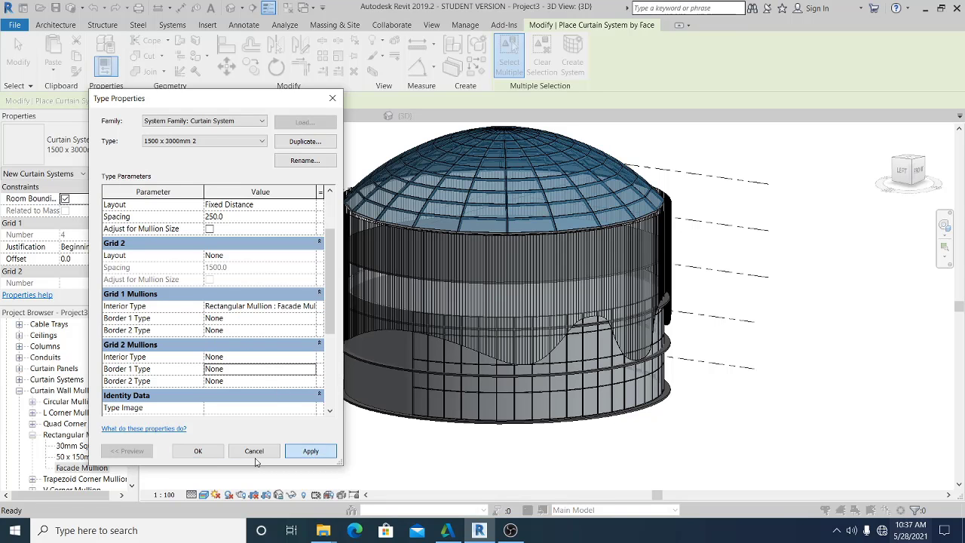
pyautogui.click(190, 453)
pyautogui.click(191, 455)
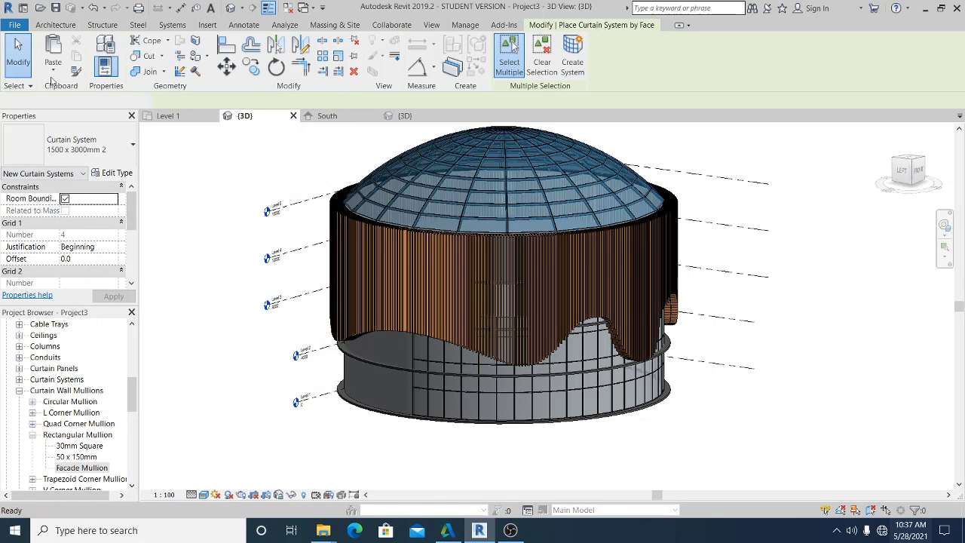
pyautogui.click(18, 55)
# - Examine the wooden facade mullions and their wavy lower edge around the round building from several angles
pyautogui.keyDown('shift'); pyautogui.moveTo(835, 418); pyautogui.dragTo(750, 397, button='middle'); pyautogui.keyUp('shift')
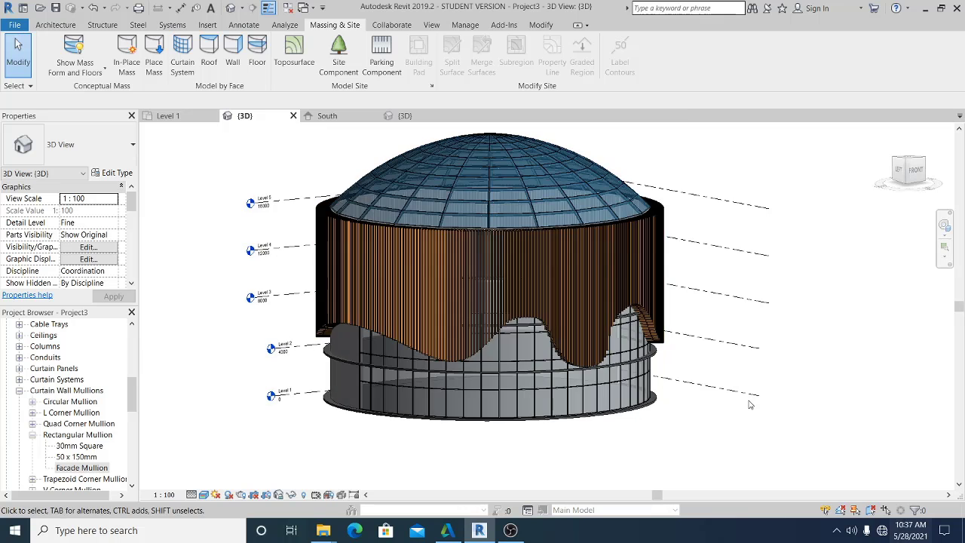
pyautogui.scroll(5, 702, 344)
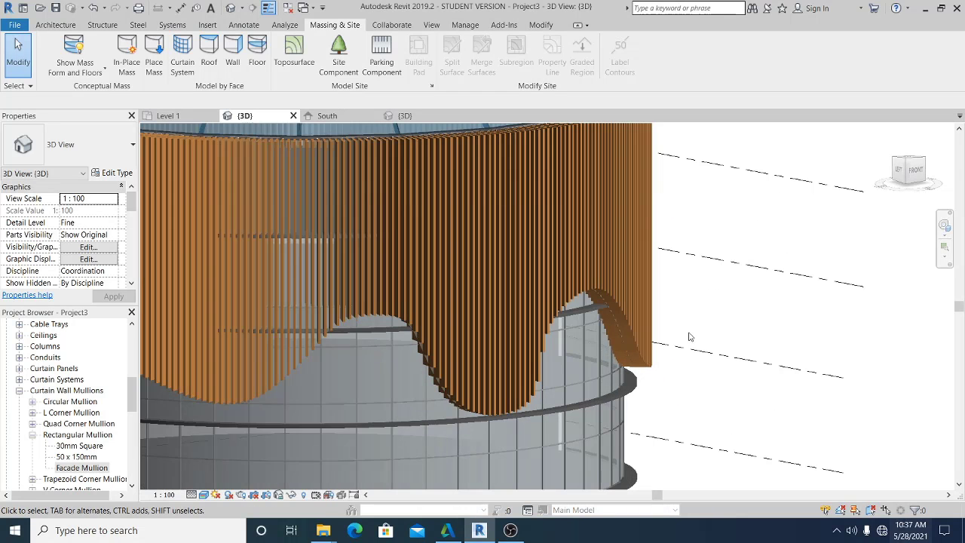
pyautogui.keyDown('shift'); pyautogui.moveTo(656, 349); pyautogui.dragTo(741, 269, button='middle'); pyautogui.keyUp('shift')
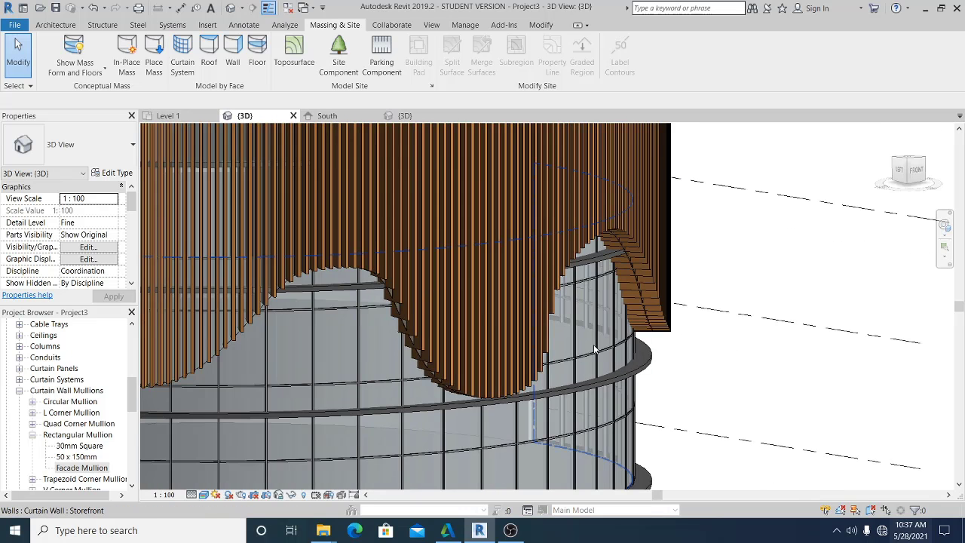
pyautogui.scroll(2, 593, 344)
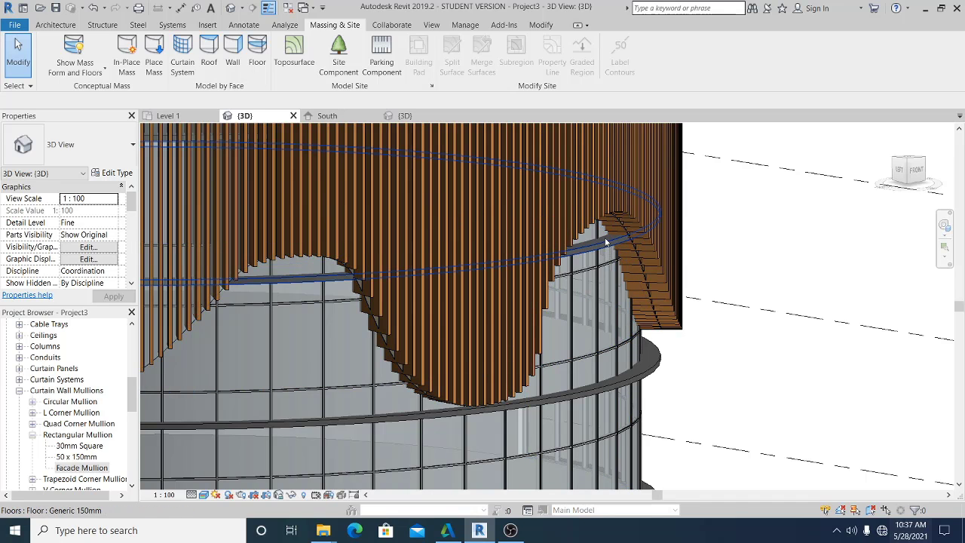
pyautogui.keyDown('shift'); pyautogui.moveTo(719, 341); pyautogui.dragTo(624, 318, button='middle'); pyautogui.keyUp('shift')
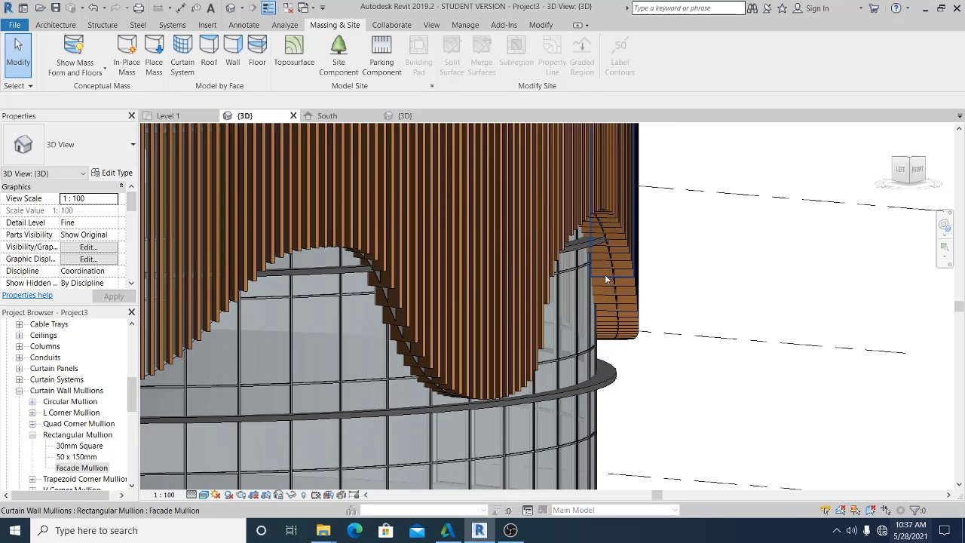
pyautogui.scroll(-5, 619, 289)
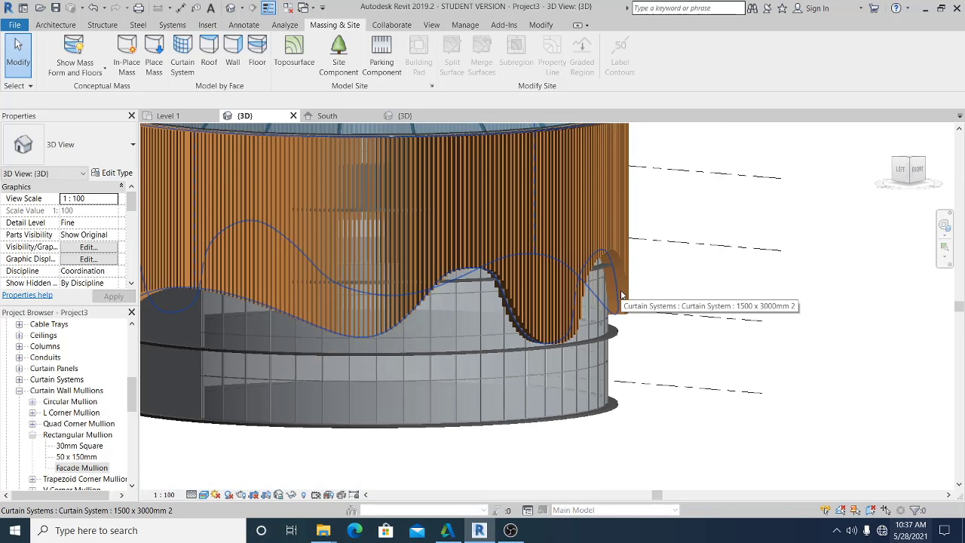
pyautogui.keyDown('shift'); pyautogui.moveTo(622, 296); pyautogui.dragTo(685, 400, button='middle'); pyautogui.keyUp('shift')
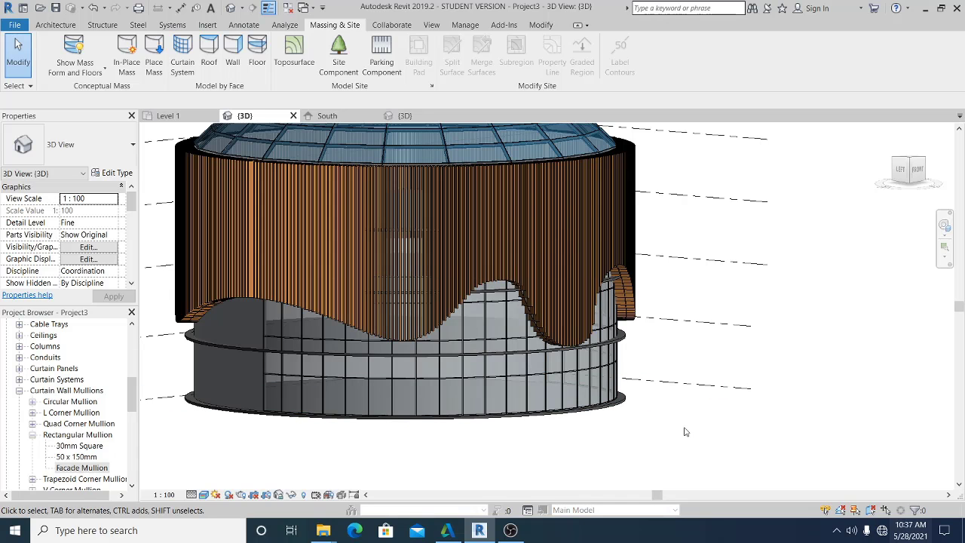
pyautogui.scroll(2, 685, 432)
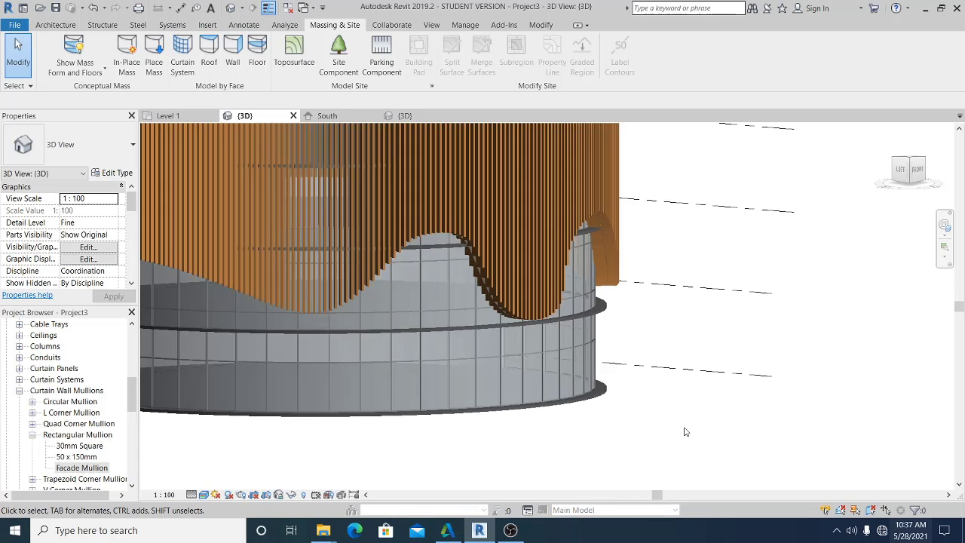
pyautogui.scroll(2, 617, 303)
pyautogui.scroll(1, 617, 303)
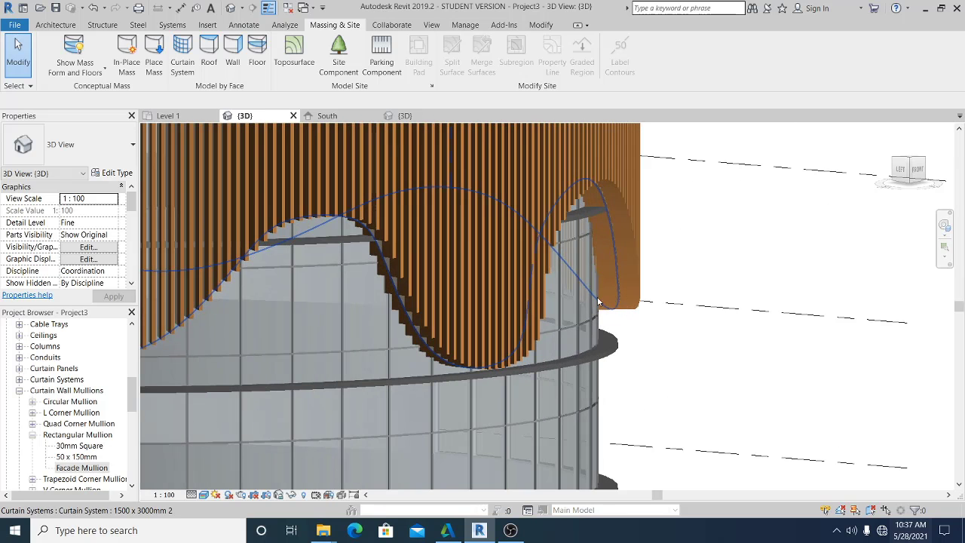
# - Inspect the whole domed building in 3D, from the stepped facade edge up to the glass dome
pyautogui.scroll(1, 609, 260)
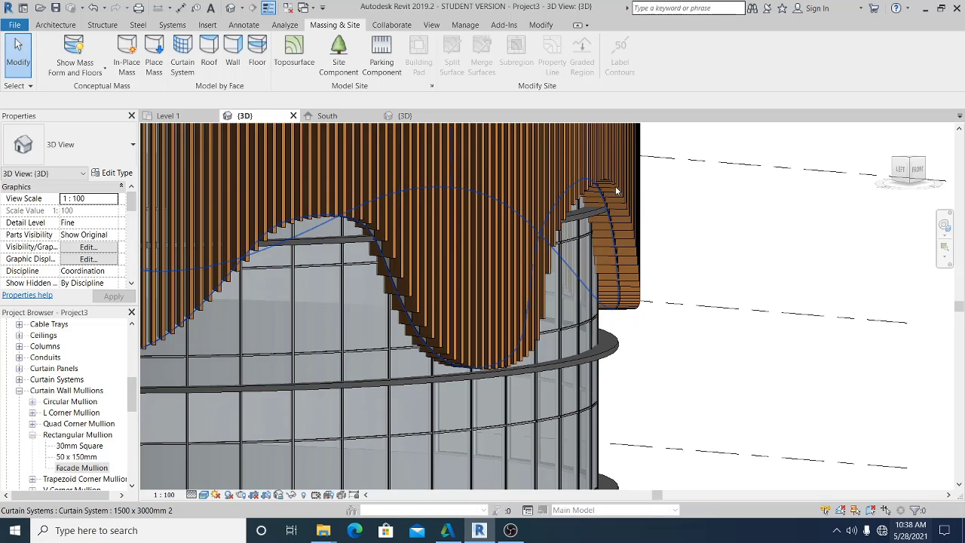
pyautogui.keyDown('shift'); pyautogui.moveTo(617, 189); pyautogui.dragTo(713, 396, button='middle'); pyautogui.keyUp('shift')
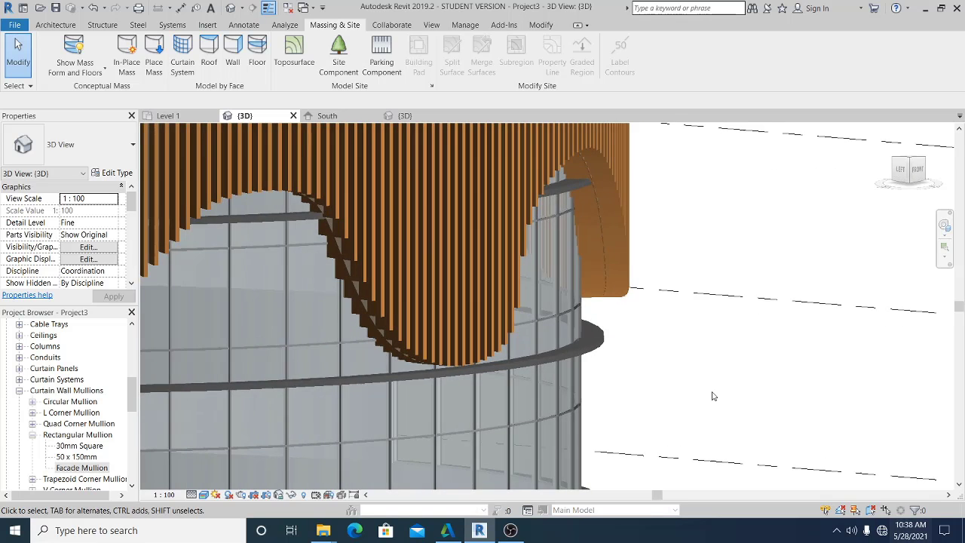
pyautogui.scroll(-6, 723, 388)
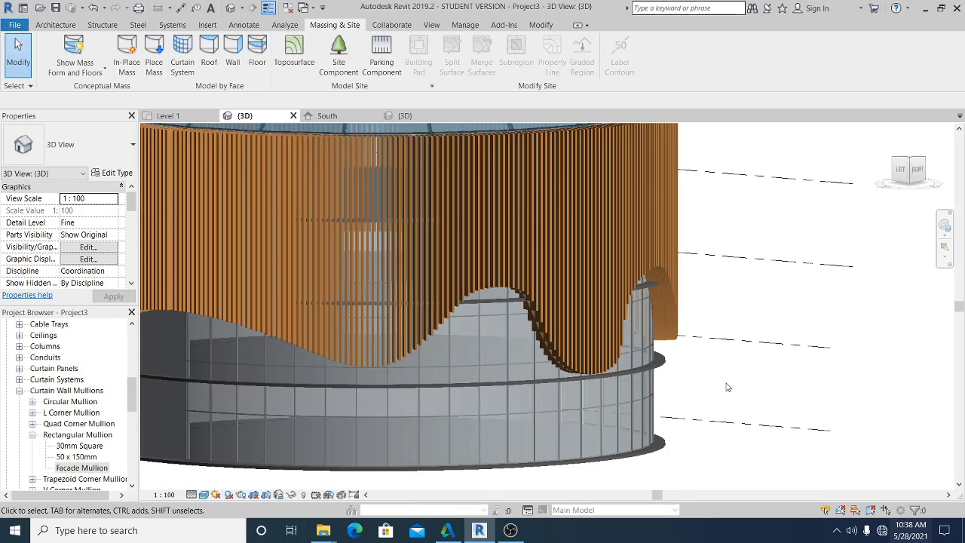
pyautogui.scroll(-3, 734, 452)
pyautogui.keyDown('shift'); pyautogui.moveTo(731, 453); pyautogui.dragTo(559, 396, button='middle'); pyautogui.keyUp('shift')
pyautogui.keyDown('shift'); pyautogui.moveTo(682, 410); pyautogui.dragTo(583, 419, button='middle'); pyautogui.keyUp('shift')
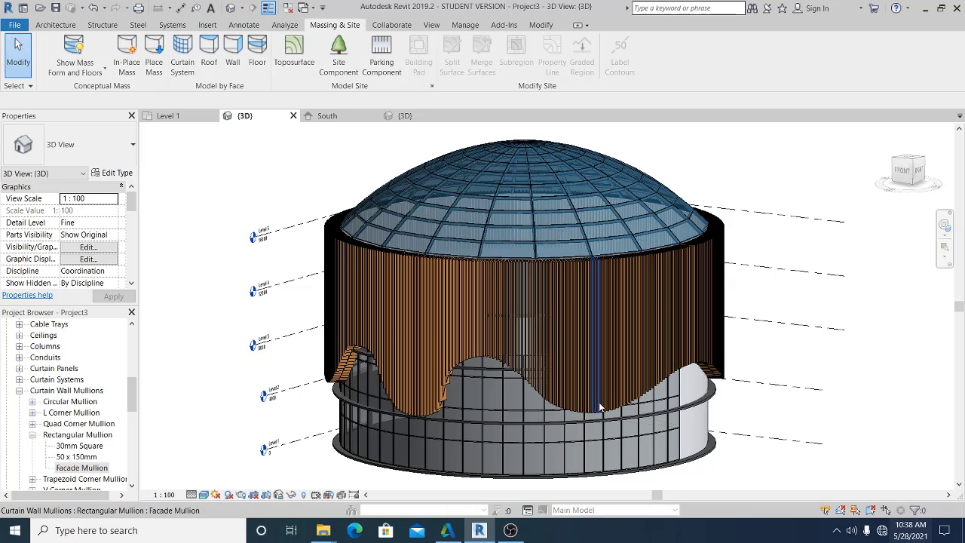
pyautogui.moveTo(724, 165); pyautogui.dragTo(698, 159, button='middle')
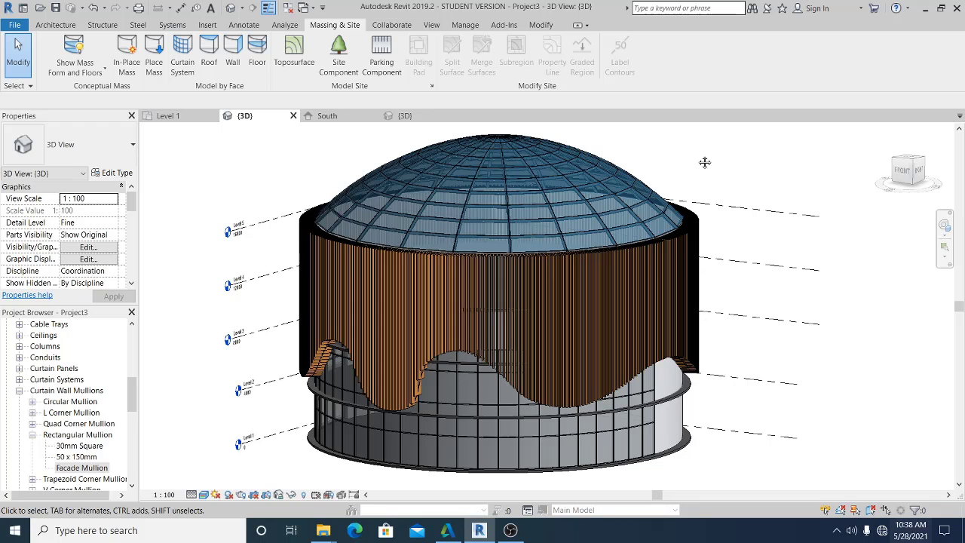
pyautogui.moveTo(698, 160); pyautogui.dragTo(672, 158, button='middle')
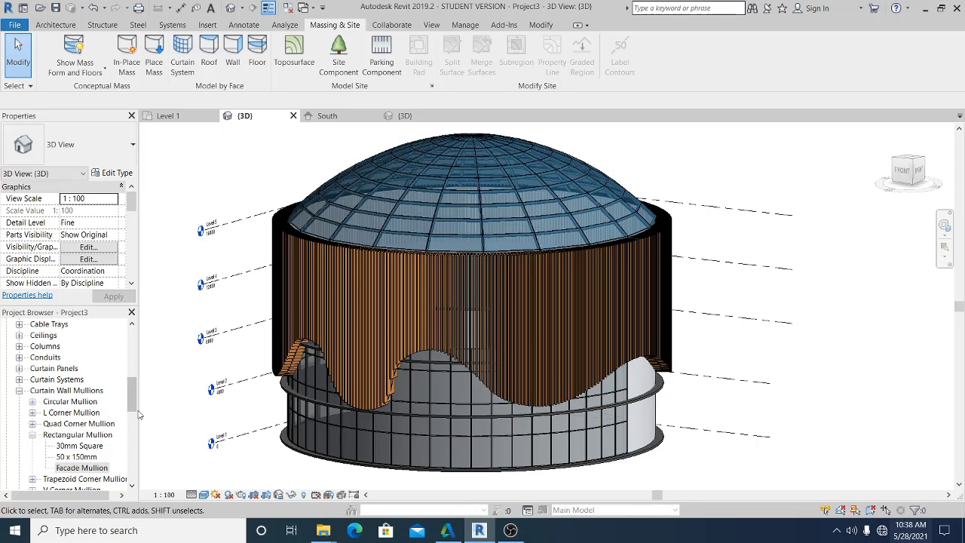
# - Switch the mass display to Show Mass by View Settings and clear any selection in the 3D view
pyautogui.moveTo(132, 389); pyautogui.dragTo(146, 339)
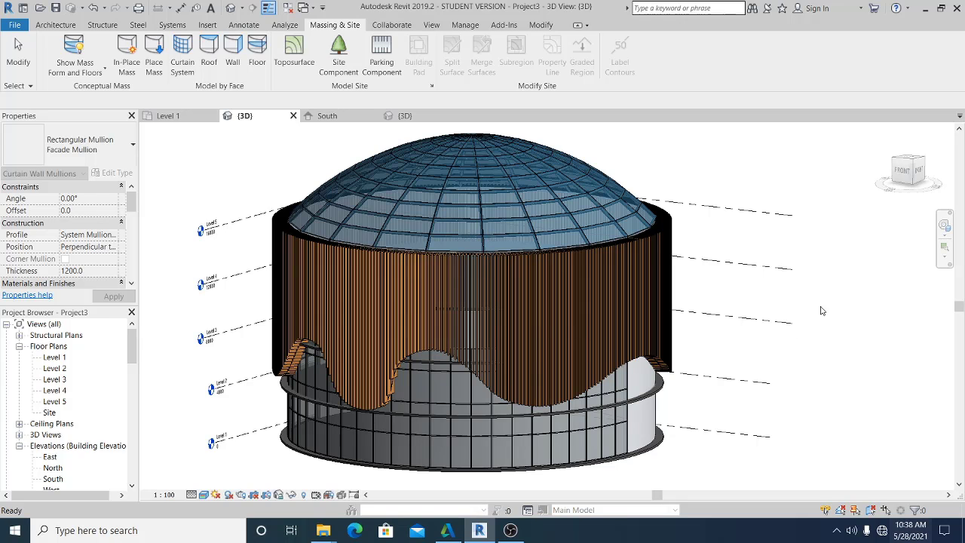
pyautogui.press('Escape')
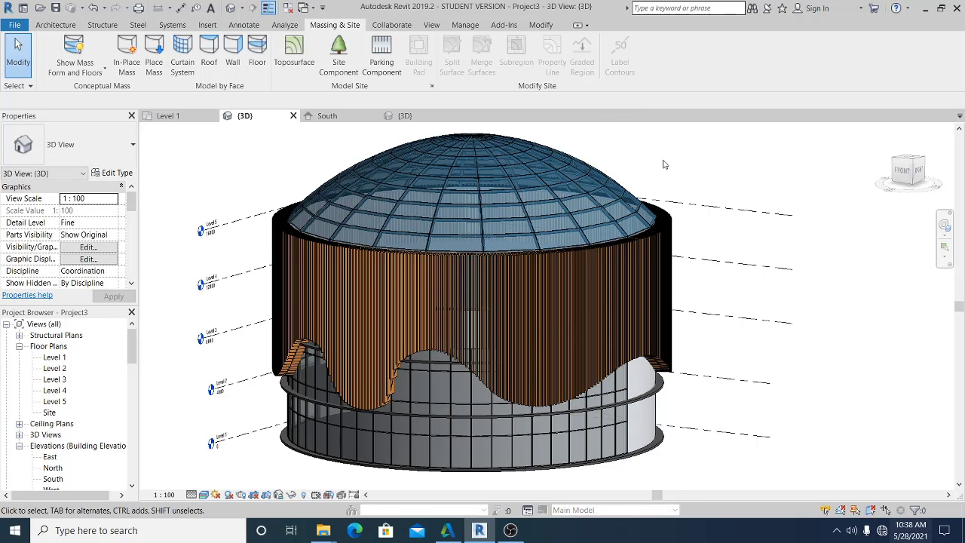
pyautogui.click(74, 49)
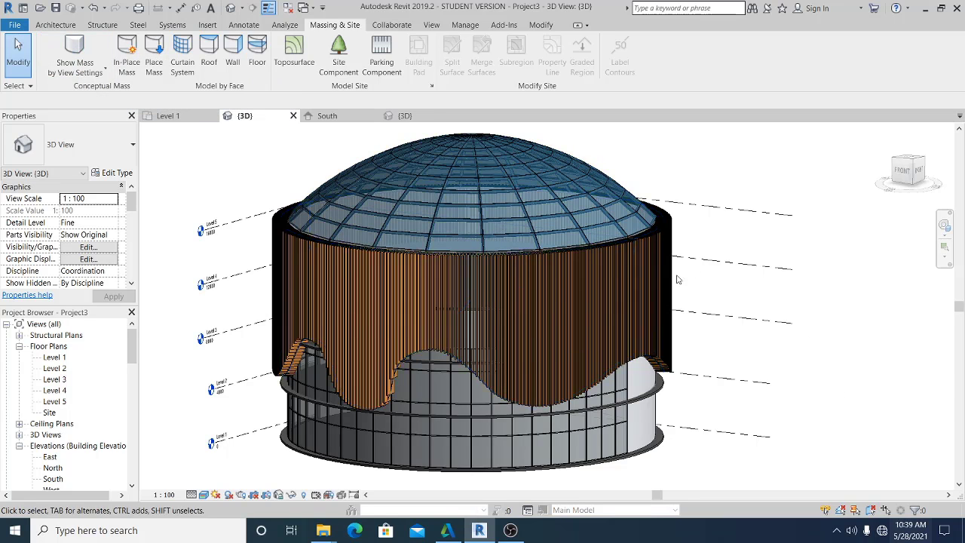
pyautogui.click(653, 408)
pyautogui.click(719, 403)
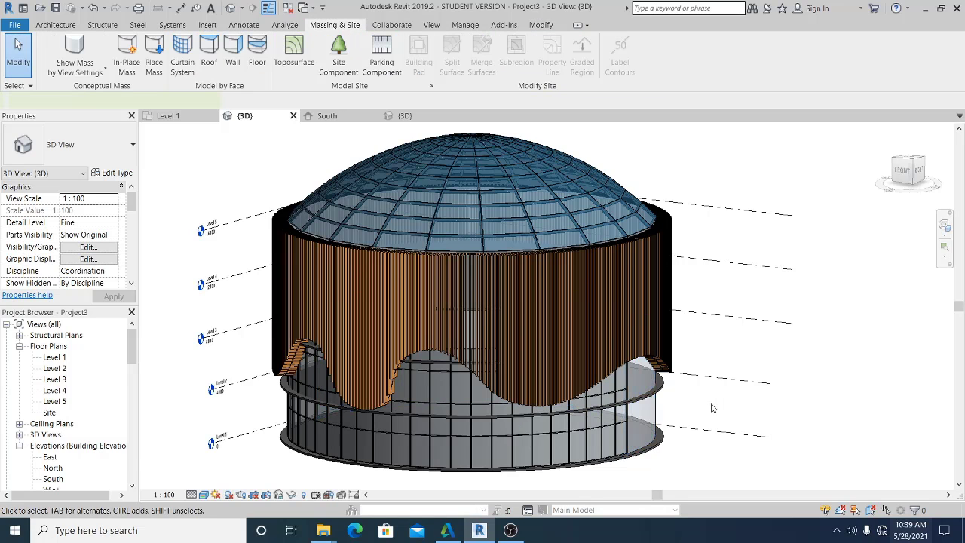
pyautogui.click(657, 411)
pyautogui.press('Escape')
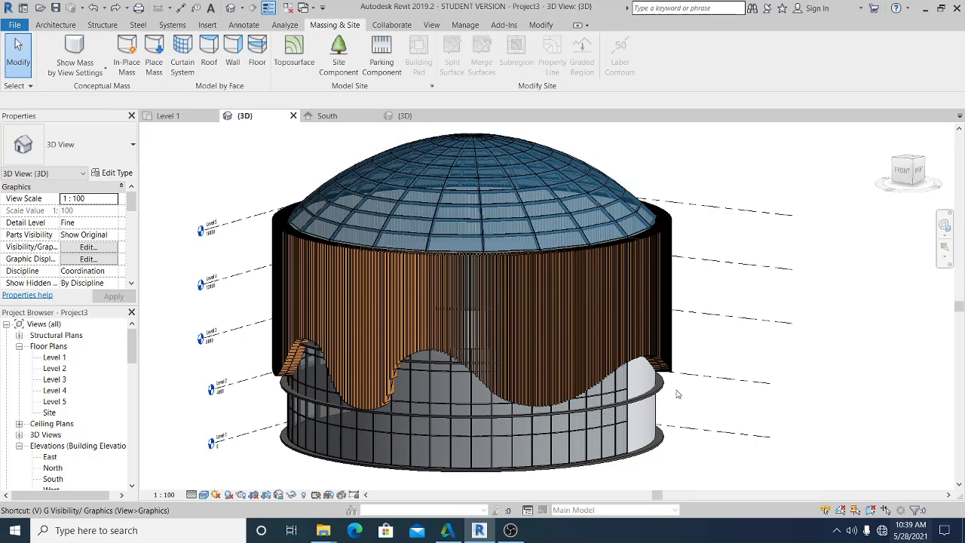
# - Turn off the Mass model category in the 3D view's Visibility/Graphic Overrides and apply the change
pyautogui.press('v')
pyautogui.press('g')
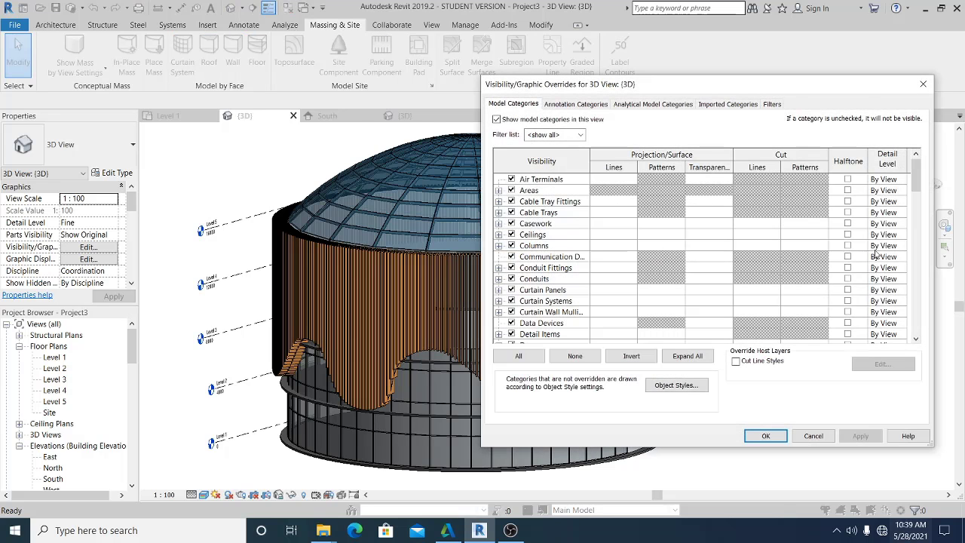
pyautogui.moveTo(917, 178); pyautogui.dragTo(919, 241)
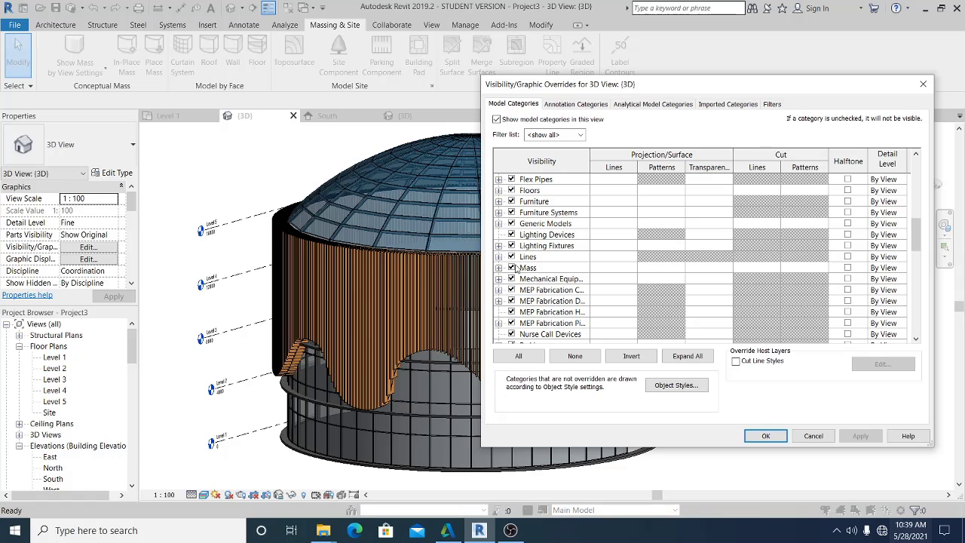
pyautogui.click(512, 268)
pyautogui.click(860, 436)
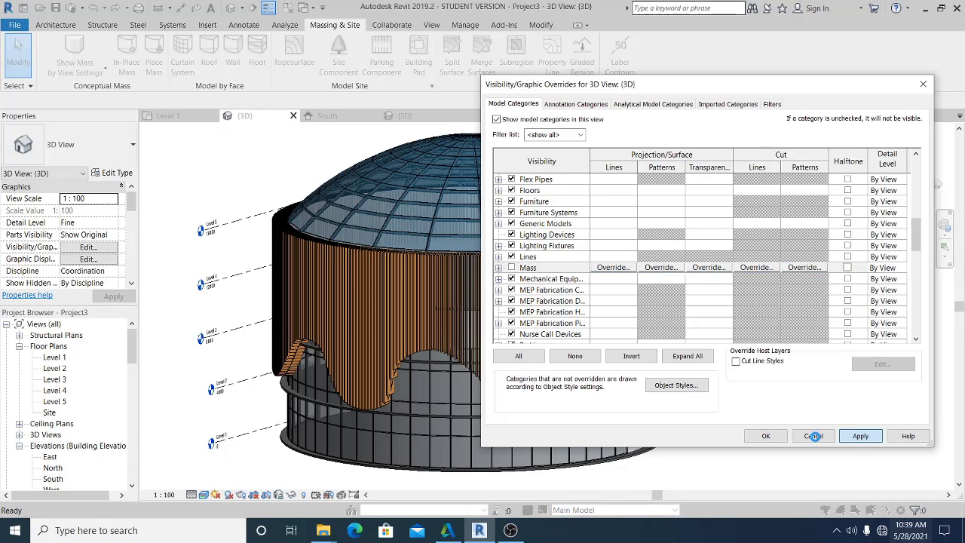
pyautogui.click(765, 436)
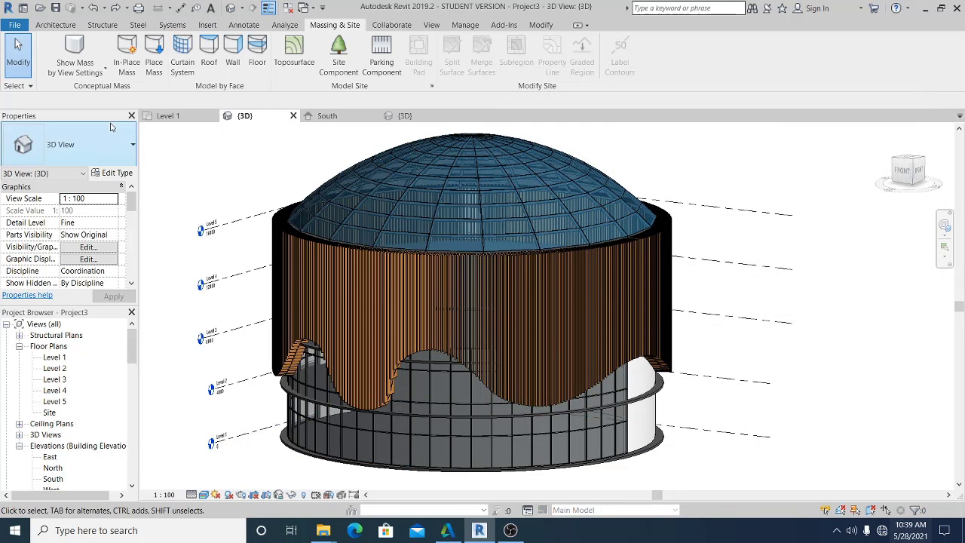
pyautogui.click(657, 415)
pyautogui.press('Escape')
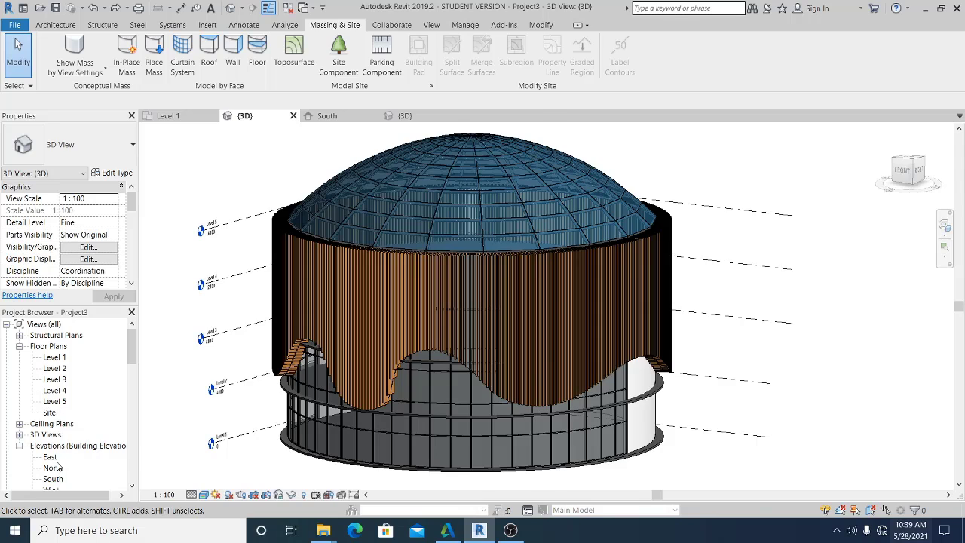
# - Open the Site floor plan and place a camera southeast of the building, aimed northwest across its centre
pyautogui.doubleClick(50, 412)
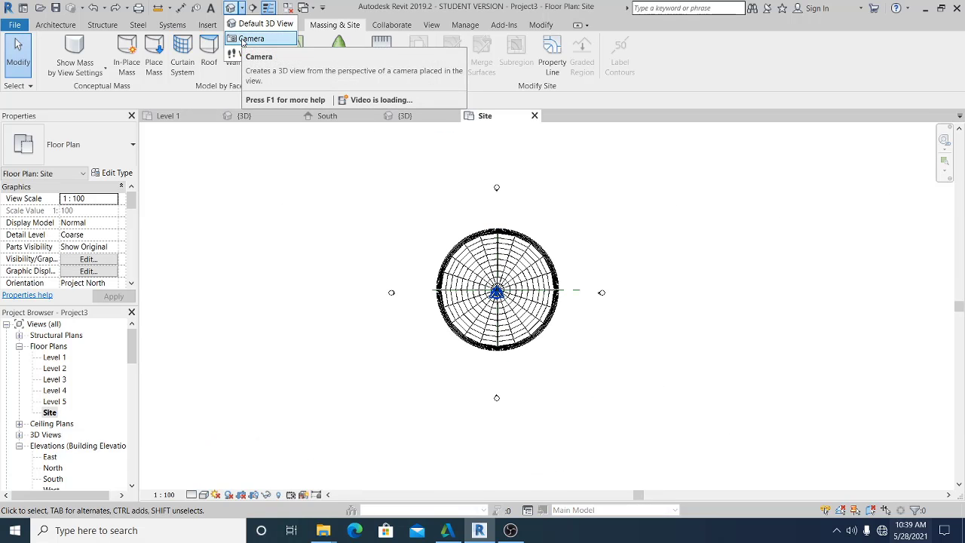
pyautogui.click(243, 42)
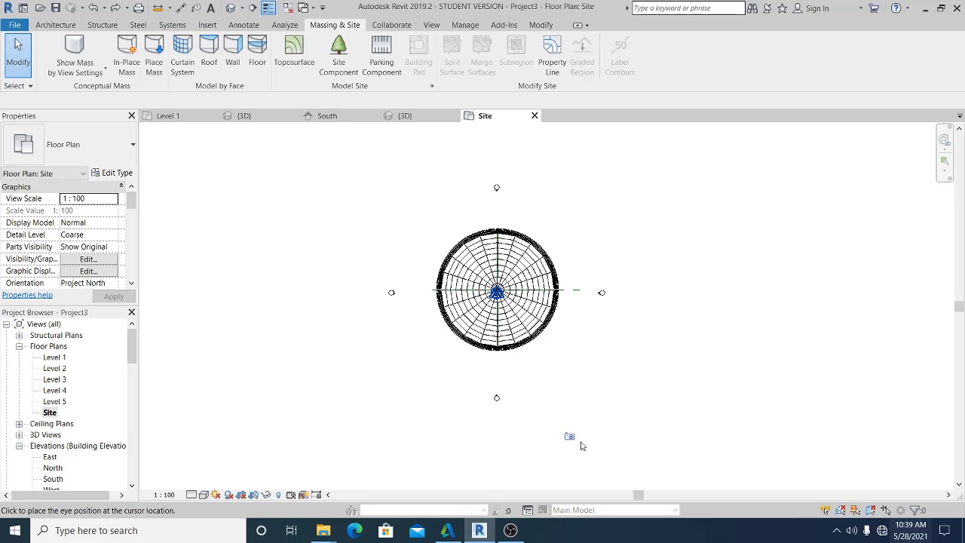
pyautogui.click(650, 474)
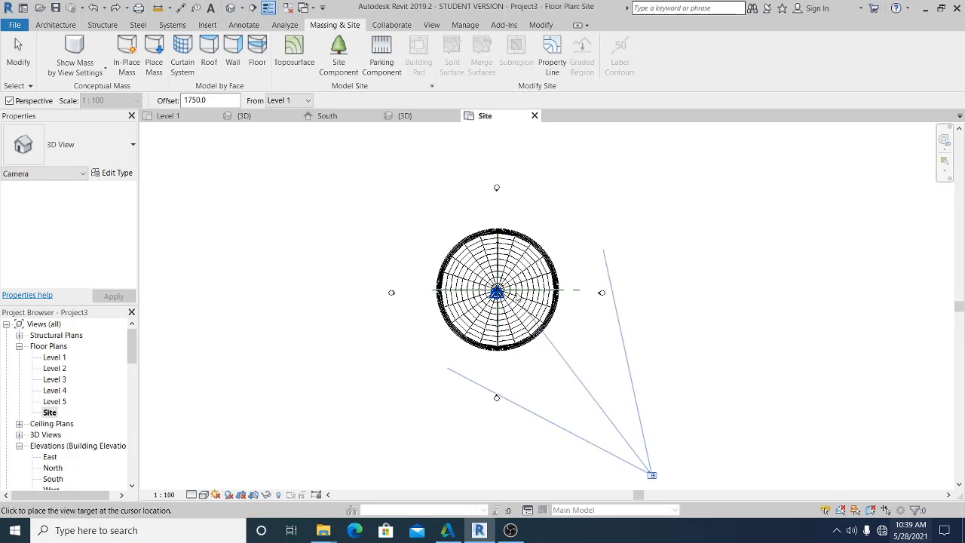
pyautogui.click(421, 189)
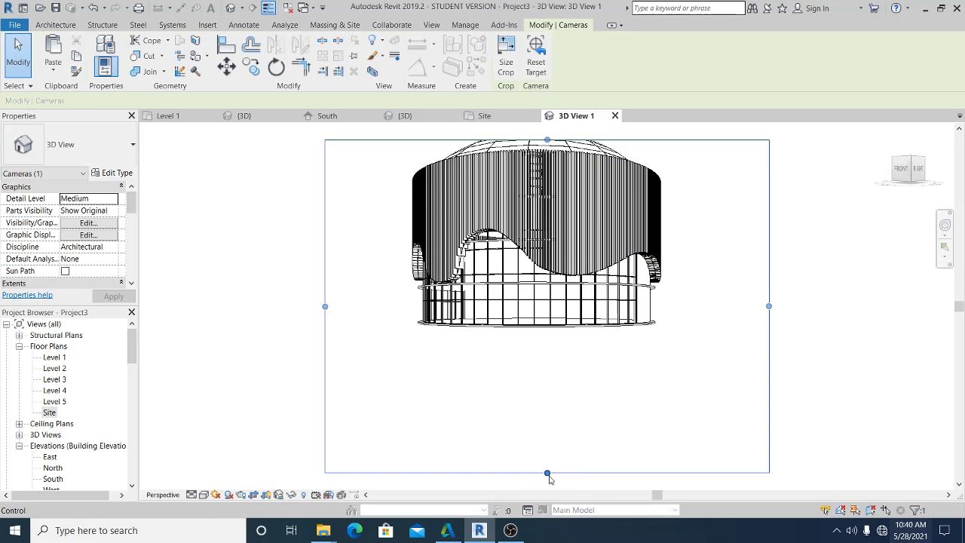
# - Resize the camera view's crop region, trimming the empty foreground and extending it upward to include the entire dome
pyautogui.moveTo(547, 473); pyautogui.dragTo(547, 339)
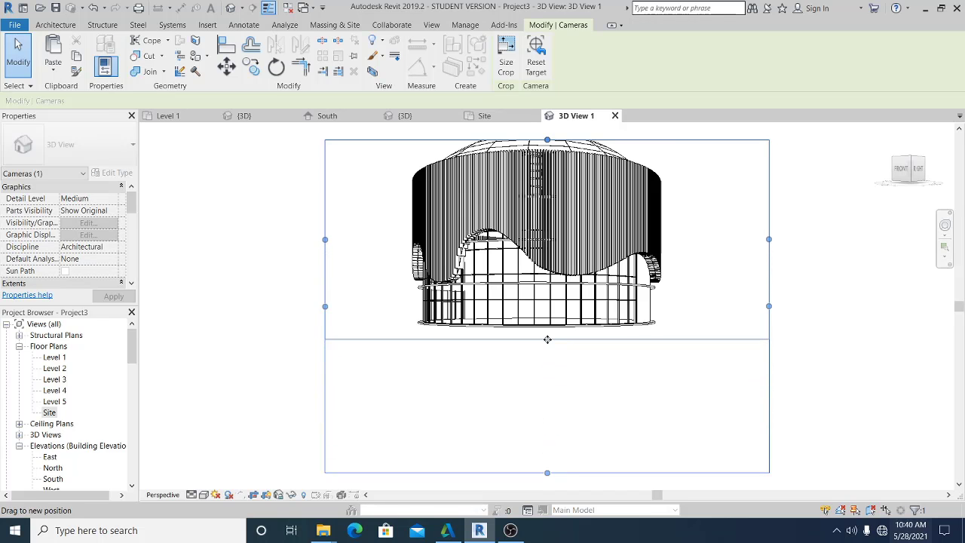
pyautogui.moveTo(497, 441); pyautogui.dragTo(457, 513, button='middle')
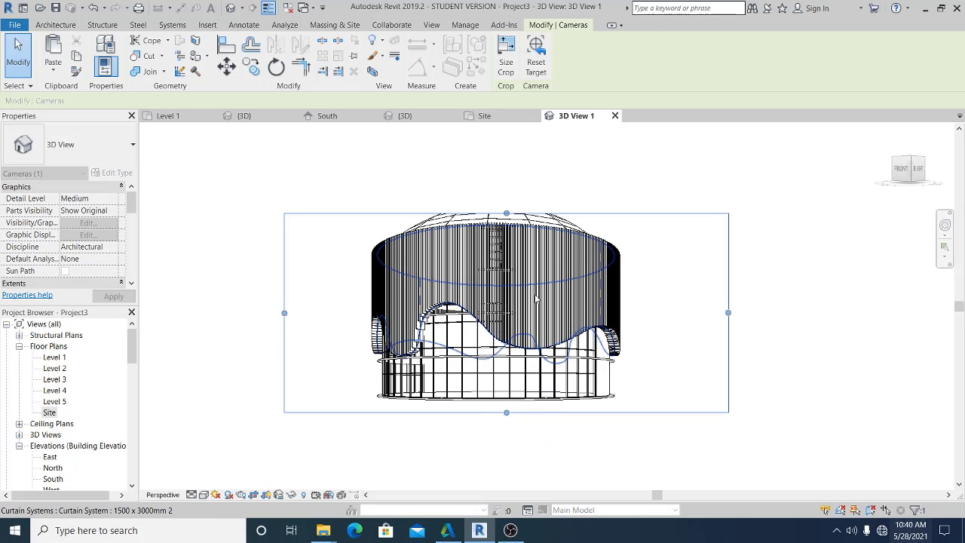
pyautogui.moveTo(506, 213); pyautogui.dragTo(508, 179)
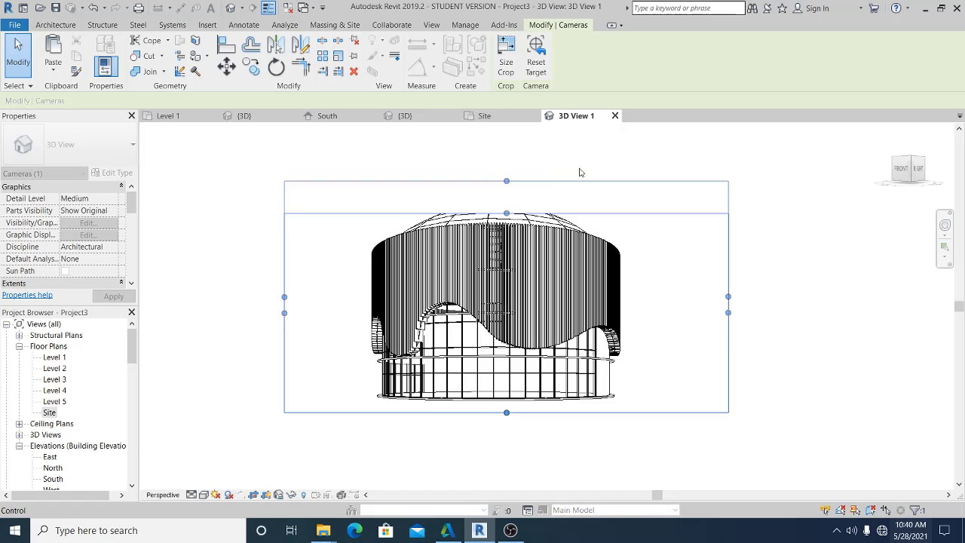
pyautogui.scroll(1, 531, 320)
pyautogui.scroll(2, 529, 324)
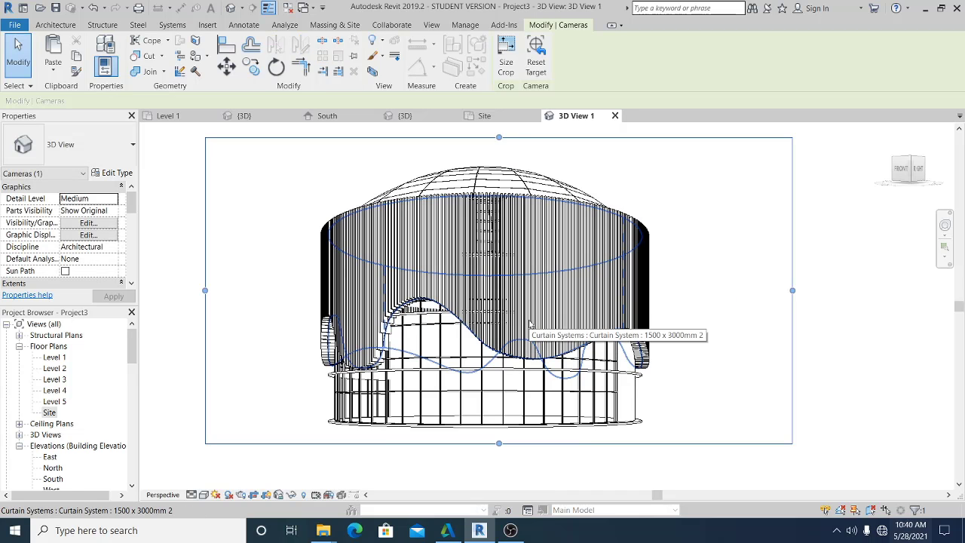
pyautogui.click(857, 310)
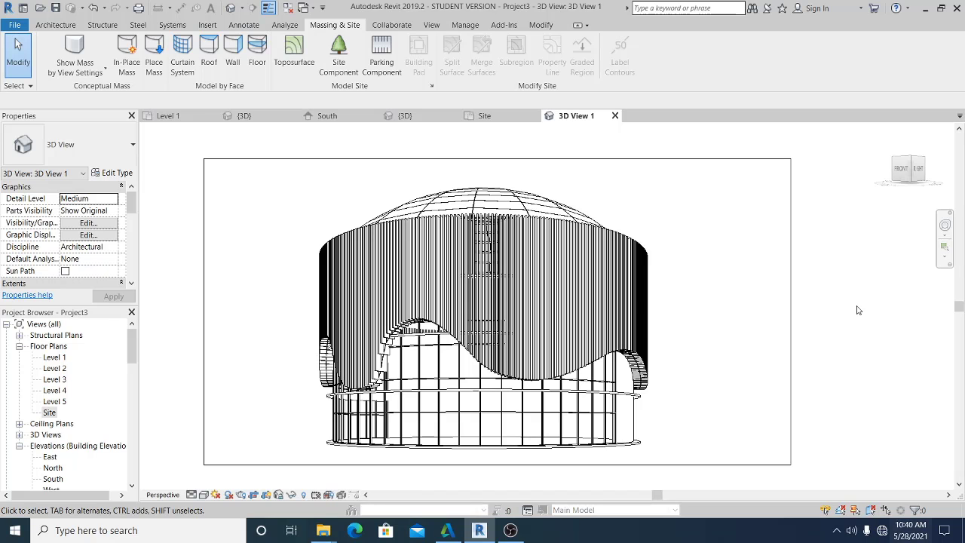
# - Configure the rendering with Medium quality, Printer resolution at 300 DPI and a Sky: Very Few Clouds background
pyautogui.press('r')
pyautogui.press('r')
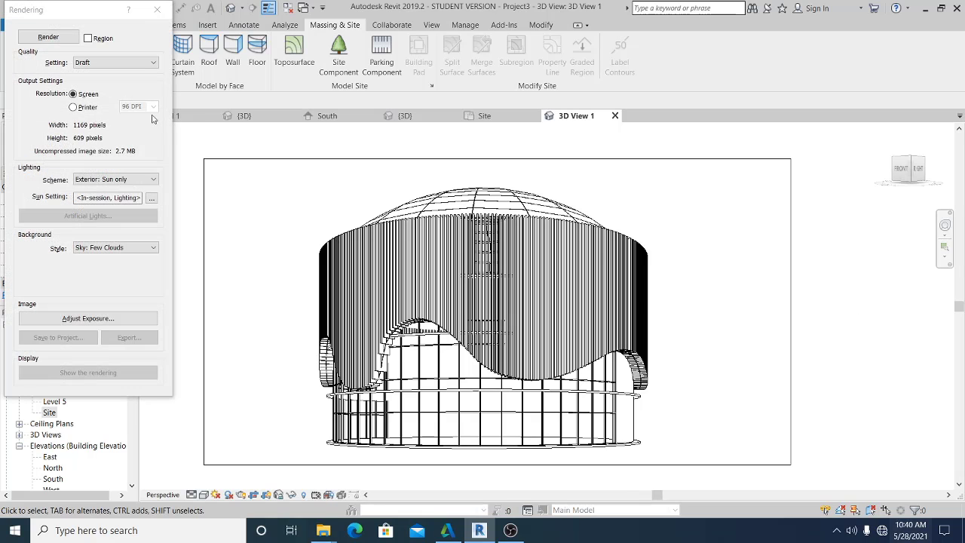
pyautogui.click(109, 62)
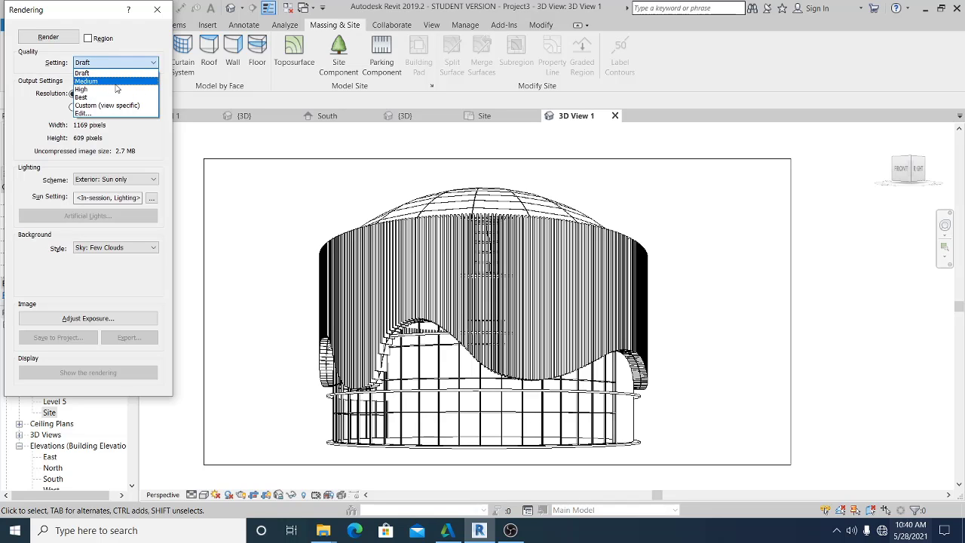
pyautogui.click(116, 83)
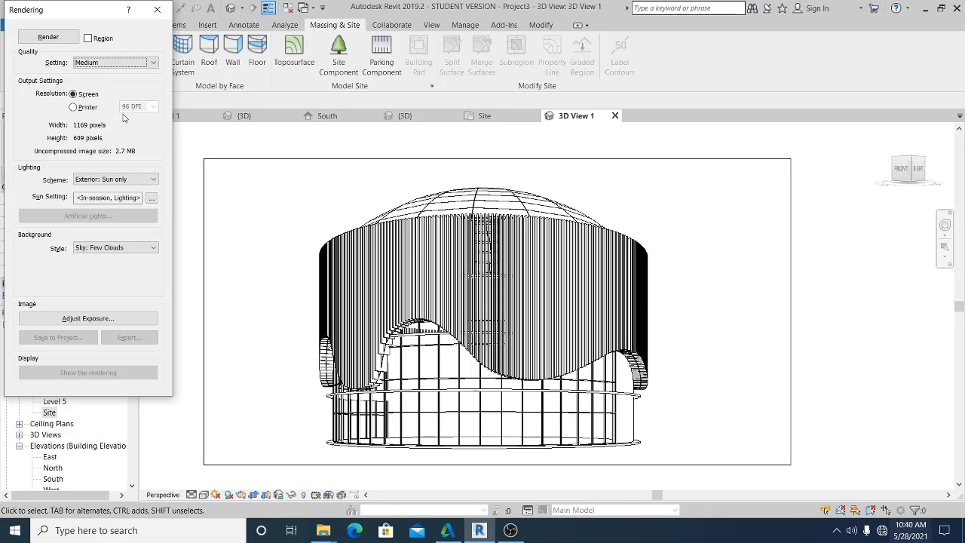
pyautogui.click(73, 107)
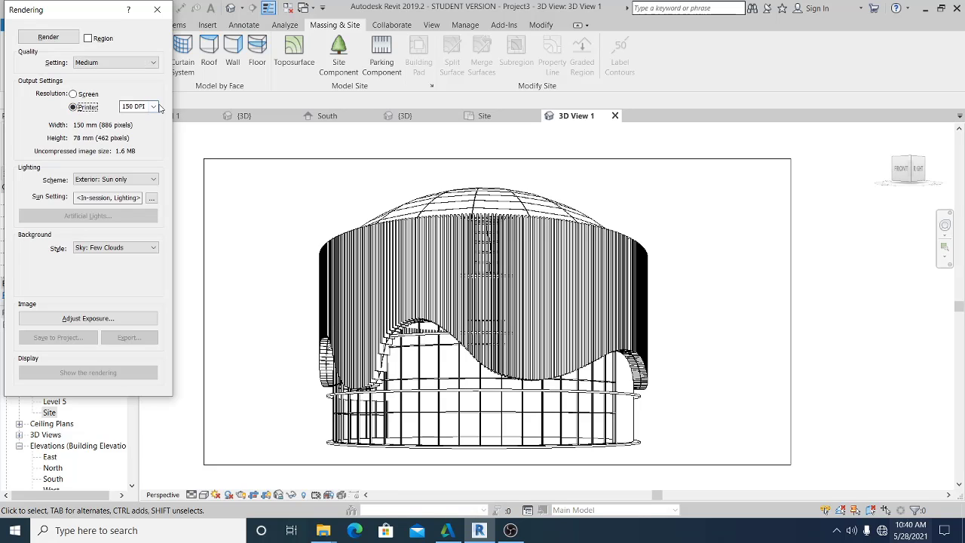
pyautogui.click(154, 107)
pyautogui.click(132, 133)
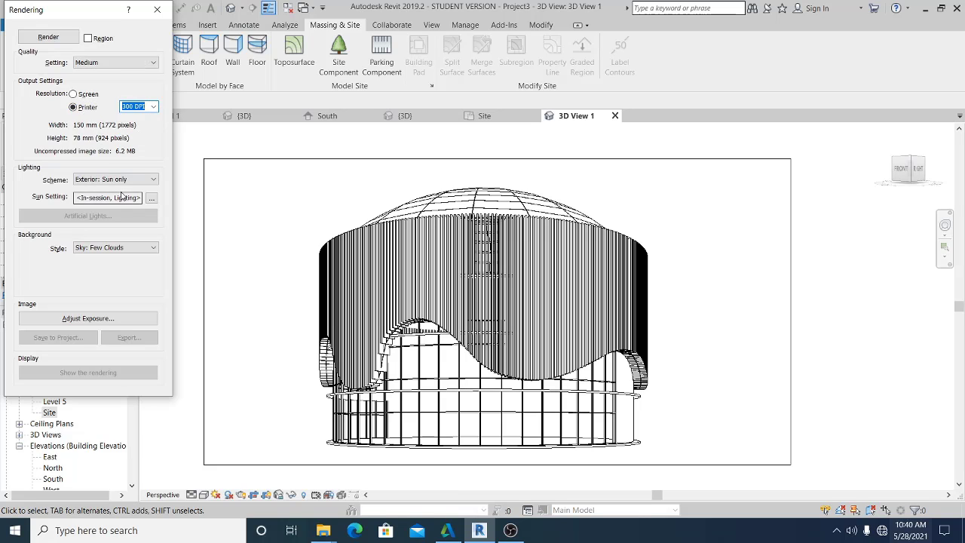
pyautogui.click(116, 251)
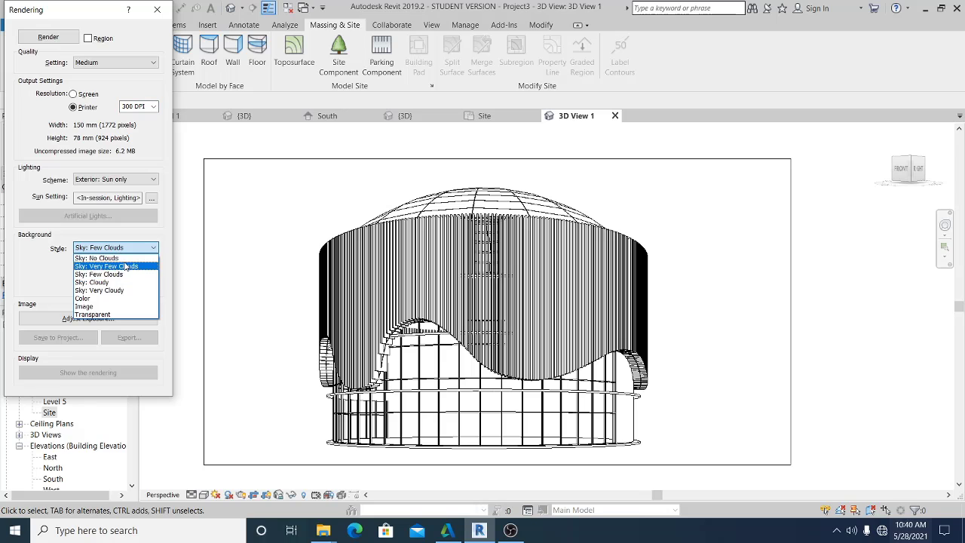
pyautogui.click(127, 265)
# - Adjust the rendering exposure to shadows 0.10, saturation 2.00 and white point 6000
pyautogui.click(89, 320)
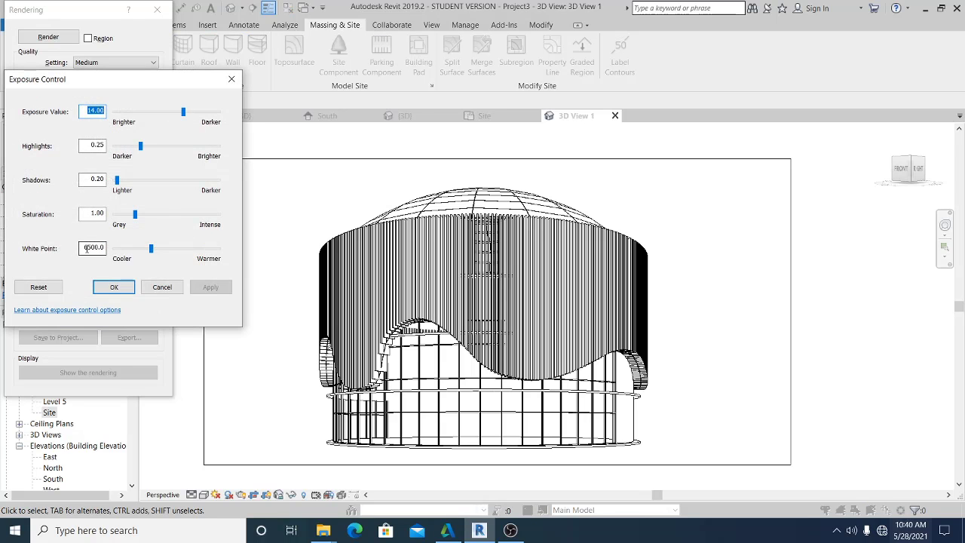
pyautogui.moveTo(87, 249); pyautogui.dragTo(173, 259)
pyautogui.moveTo(89, 212); pyautogui.dragTo(167, 217)
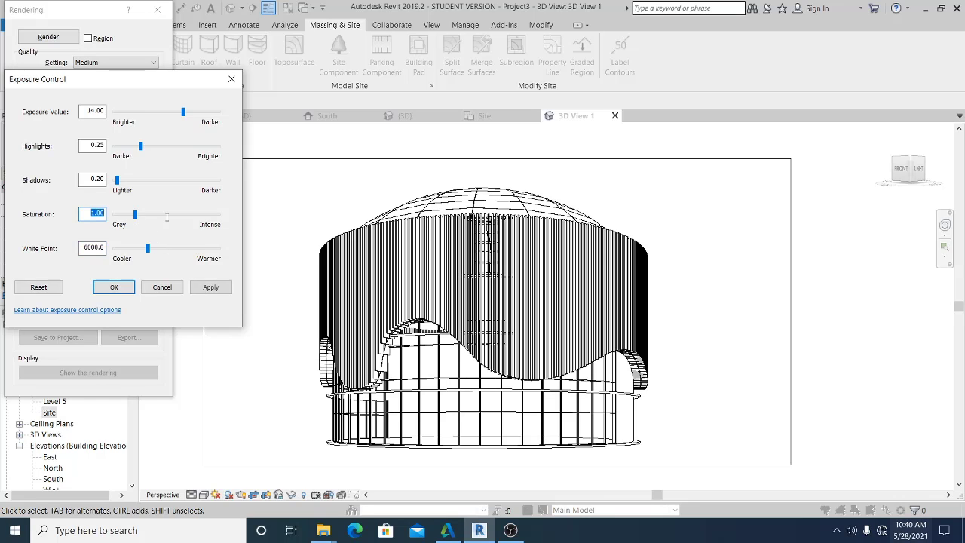
pyautogui.moveTo(119, 180); pyautogui.dragTo(93, 177)
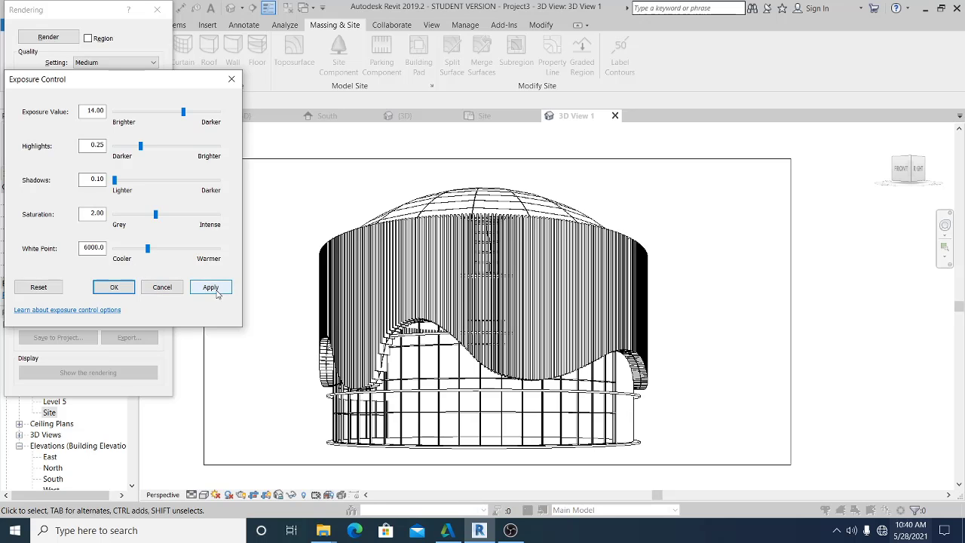
pyautogui.click(114, 288)
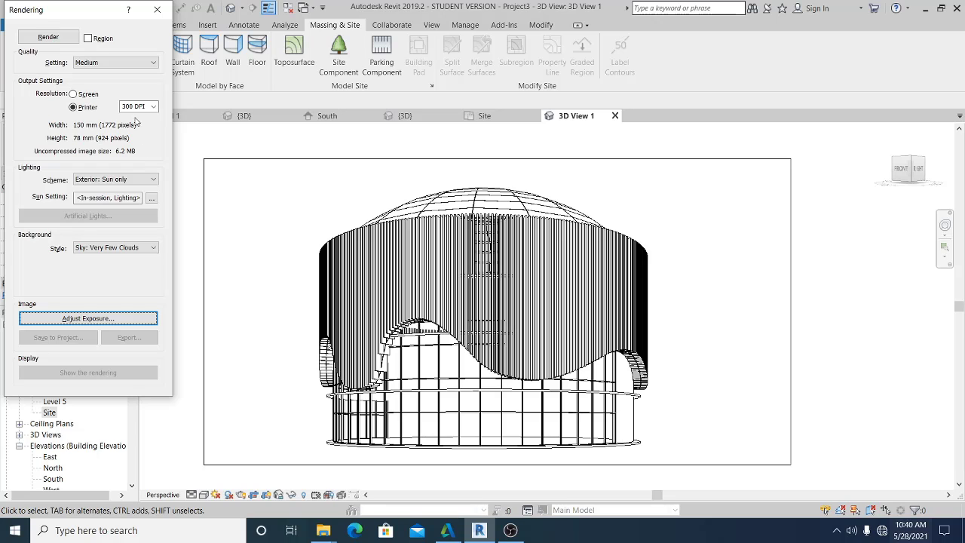
pyautogui.click(46, 37)
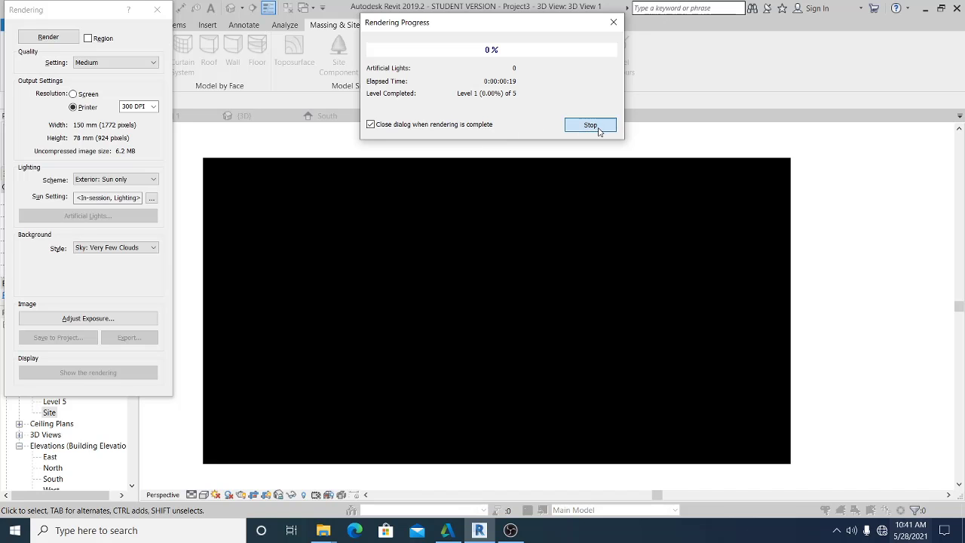
pyautogui.click(569, 129)
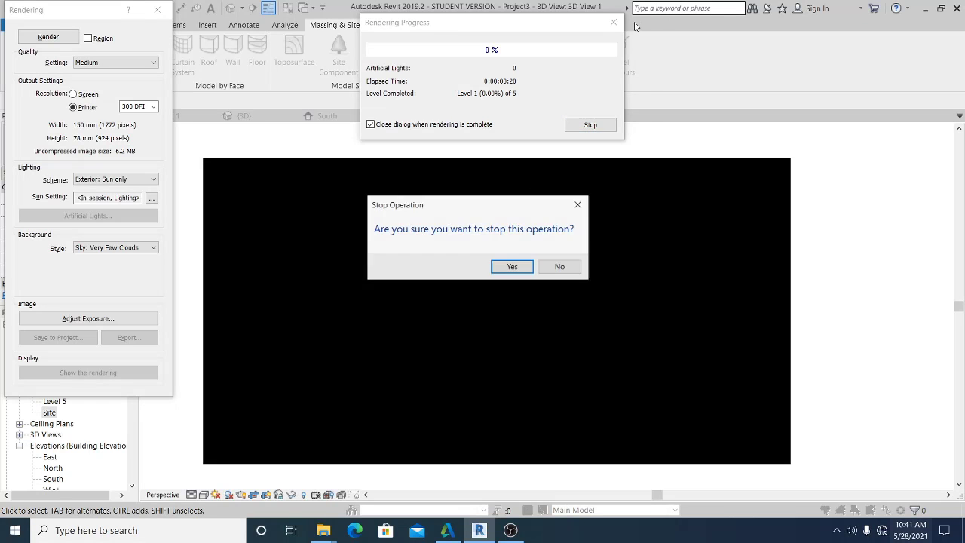
pyautogui.click(510, 268)
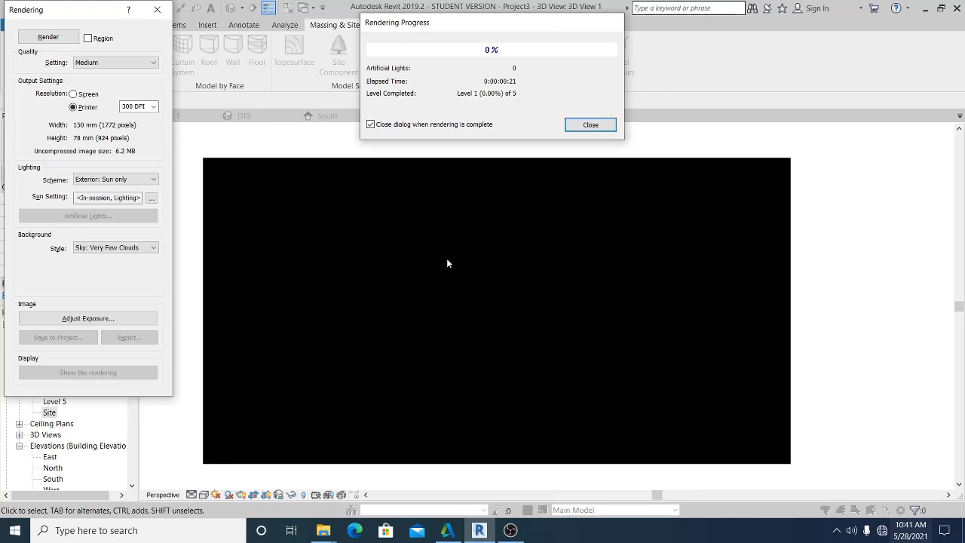
pyautogui.click(157, 9)
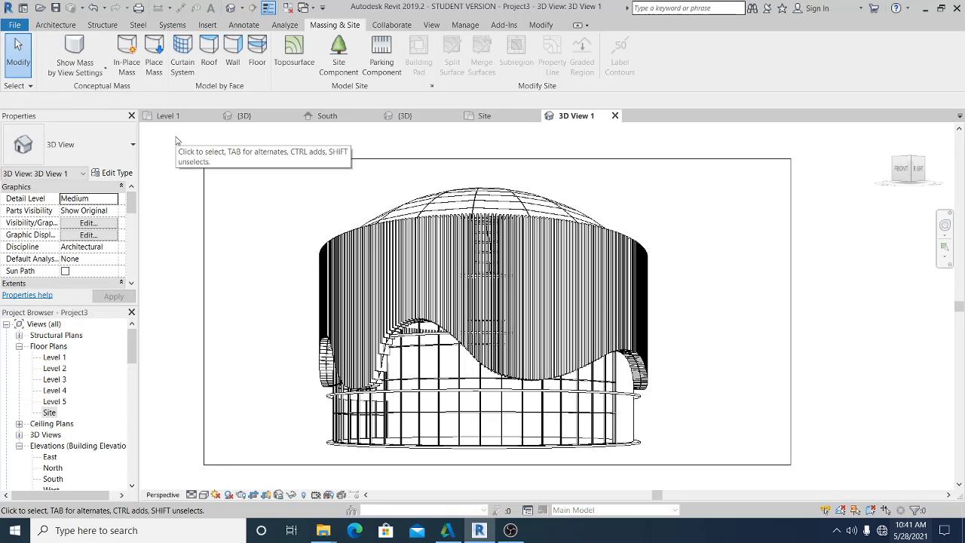
pyautogui.press('r')
pyautogui.press('r')
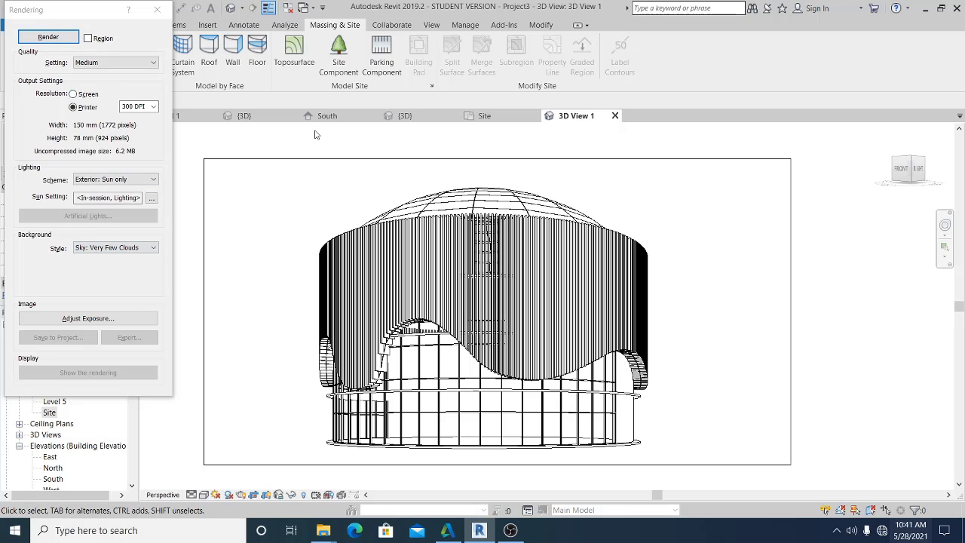
pyautogui.click(157, 9)
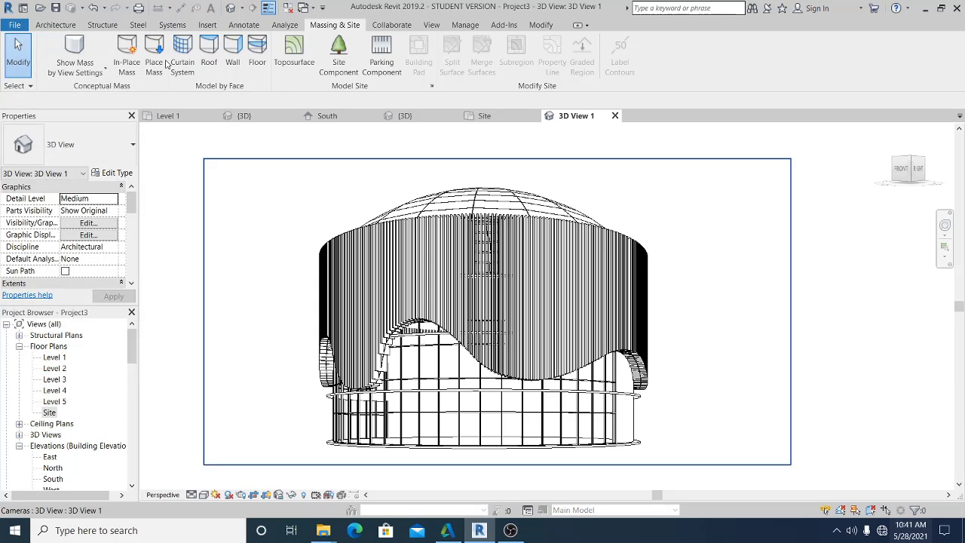
# - Return to the default 3D view and bring the ground-floor storefront curtain wall into close view
pyautogui.click(229, 10)
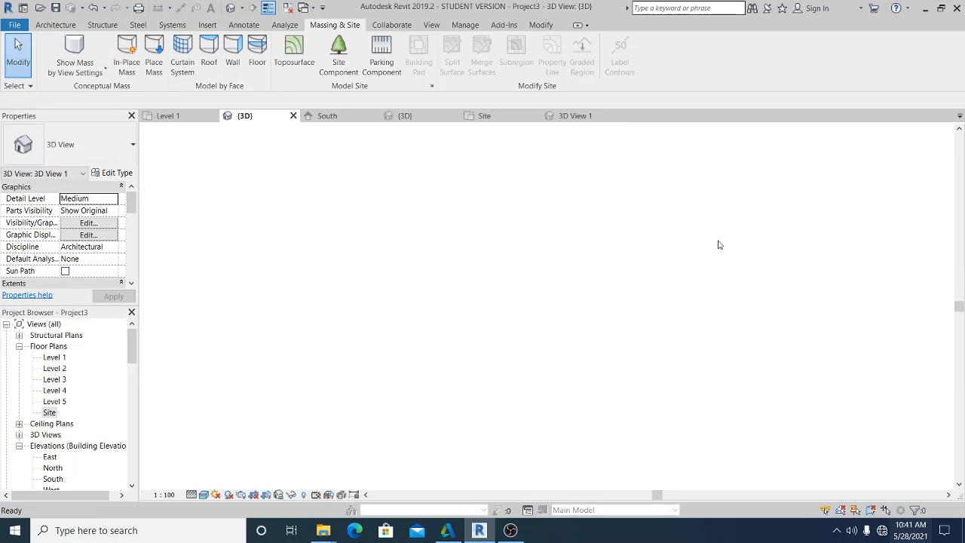
pyautogui.keyDown('shift'); pyautogui.moveTo(465, 381); pyautogui.dragTo(562, 409, button='middle'); pyautogui.keyUp('shift')
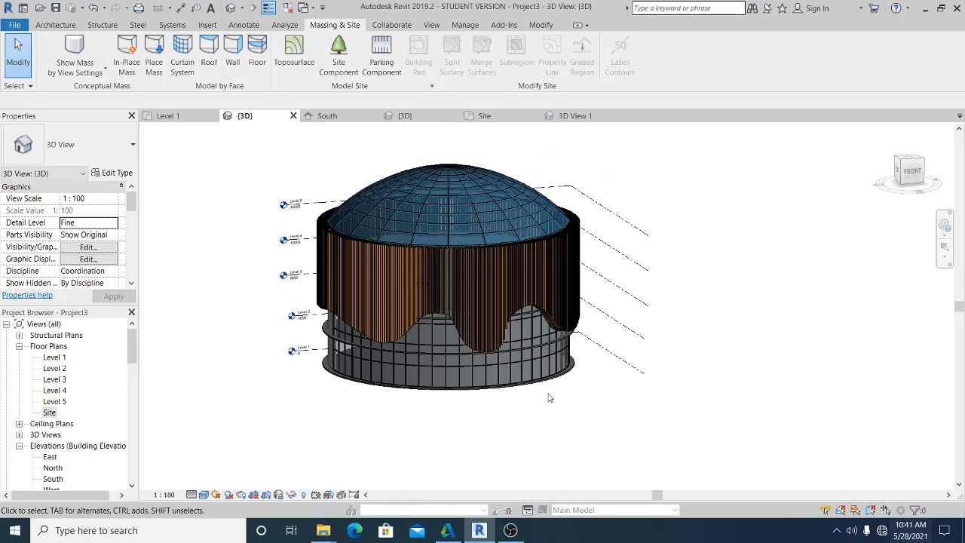
pyautogui.scroll(5, 549, 398)
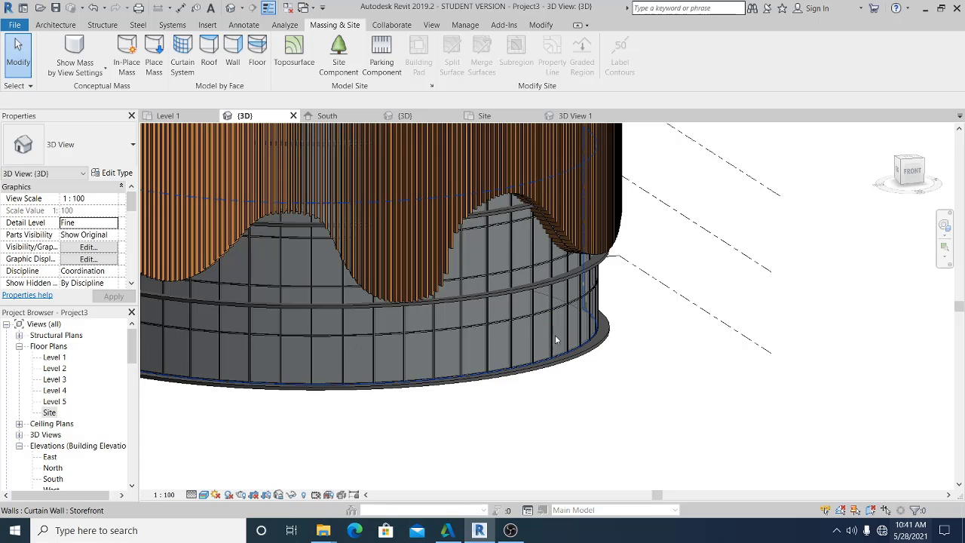
pyautogui.scroll(3, 555, 339)
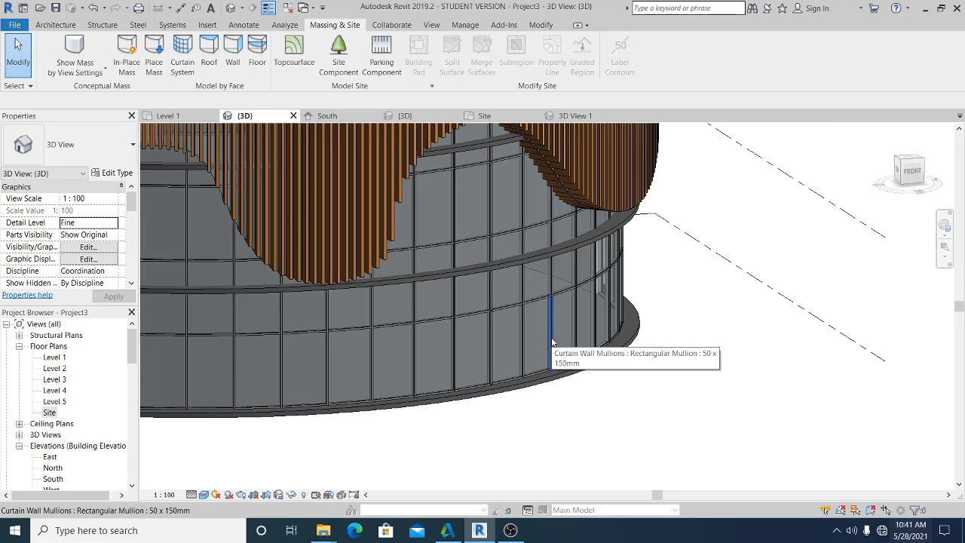
pyautogui.press('Tab')
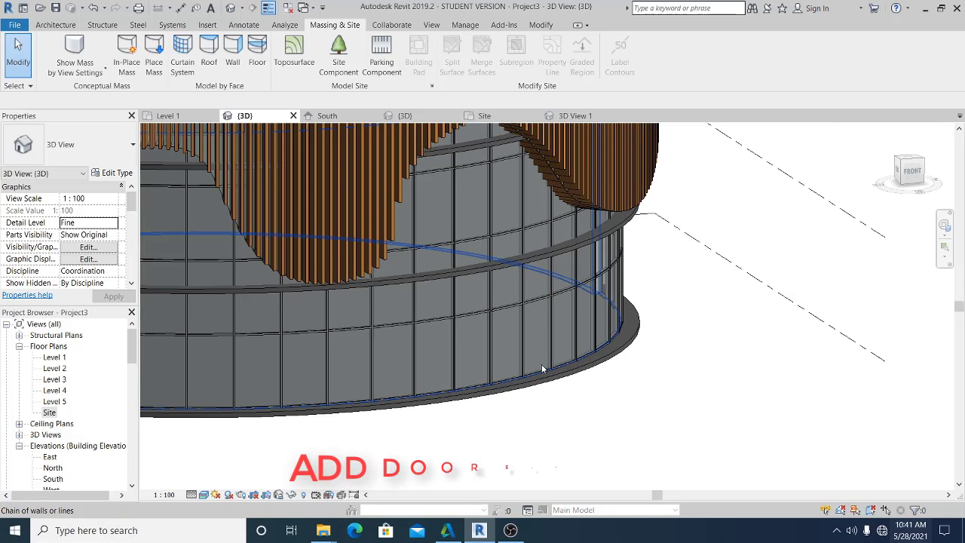
pyautogui.click(542, 358)
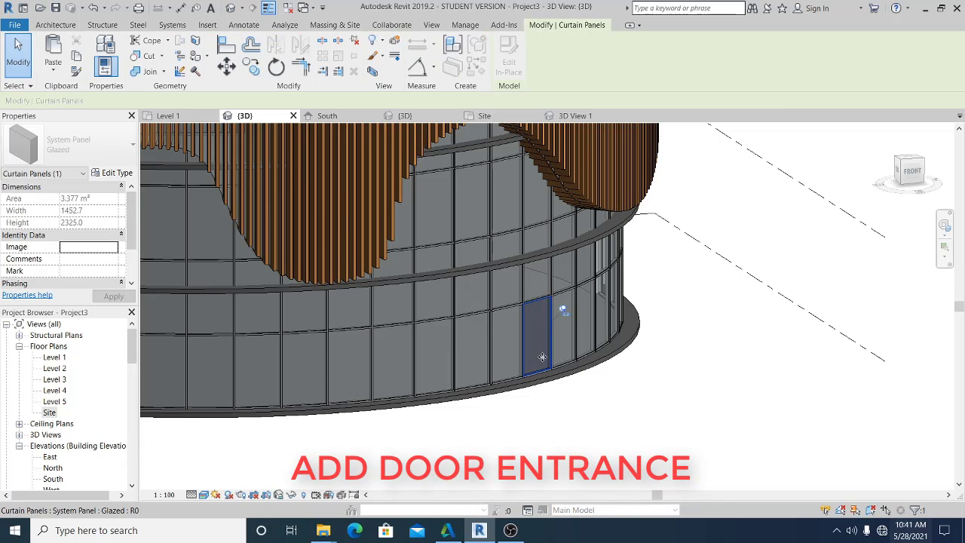
pyautogui.press('Escape')
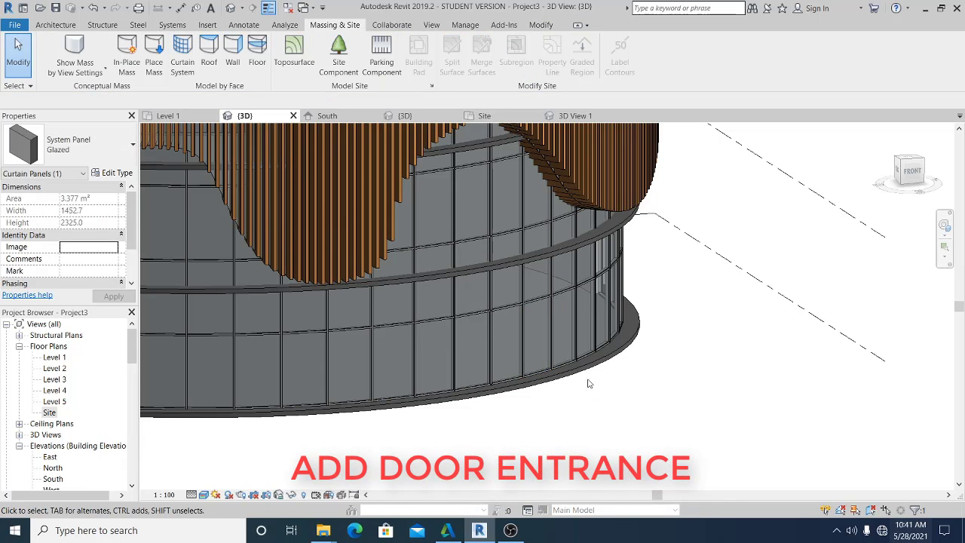
pyautogui.press('Tab')
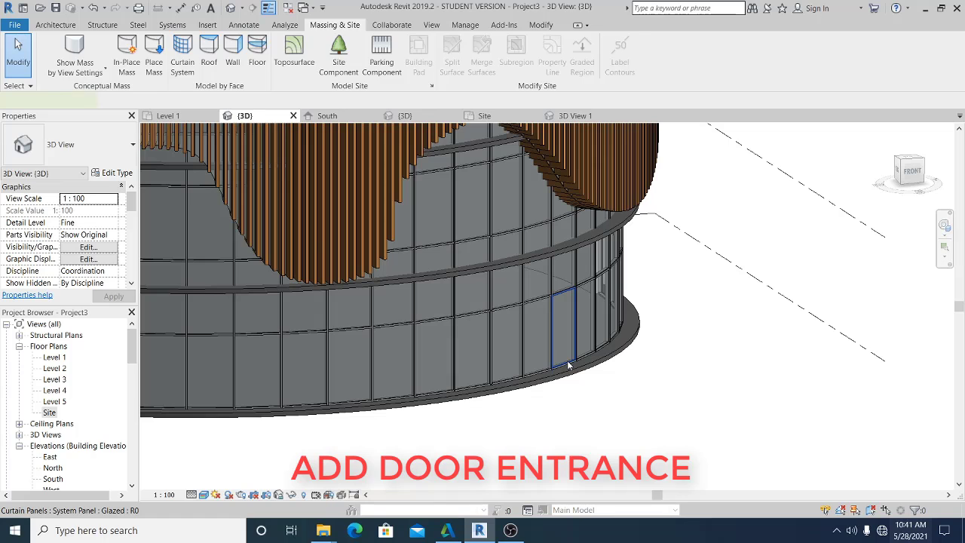
pyautogui.click(569, 361)
pyautogui.click(619, 400)
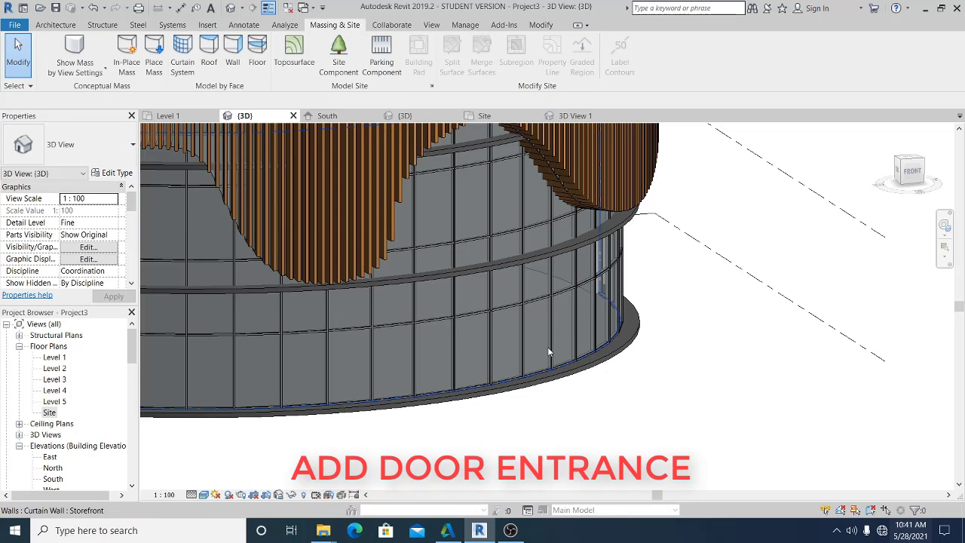
# - Start loading a family and browse to the Doors folder of the US Metric library
pyautogui.click(55, 25)
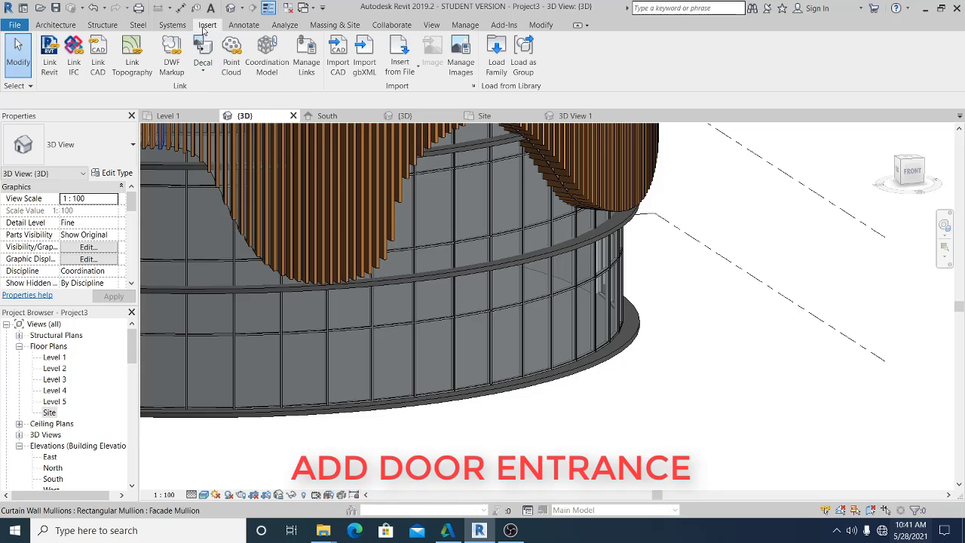
pyautogui.click(496, 54)
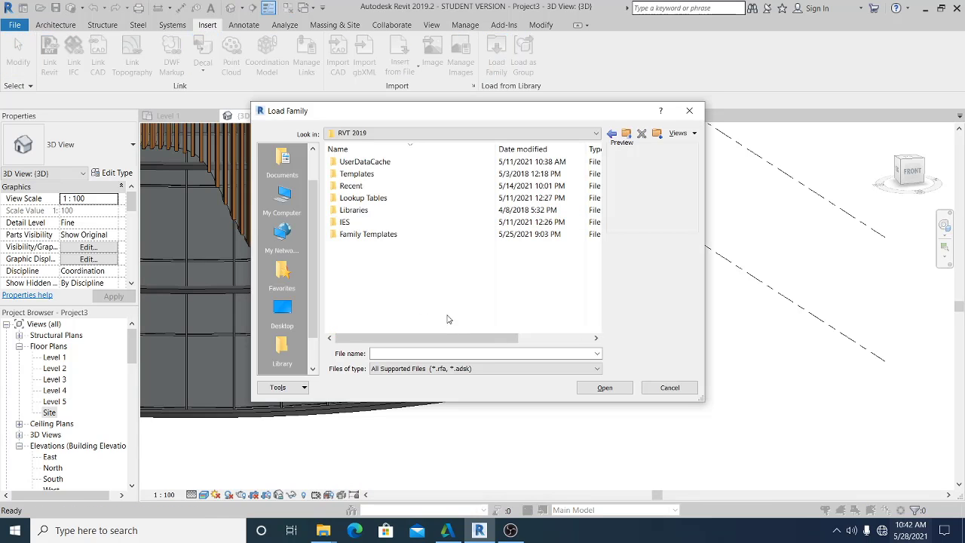
pyautogui.doubleClick(369, 216)
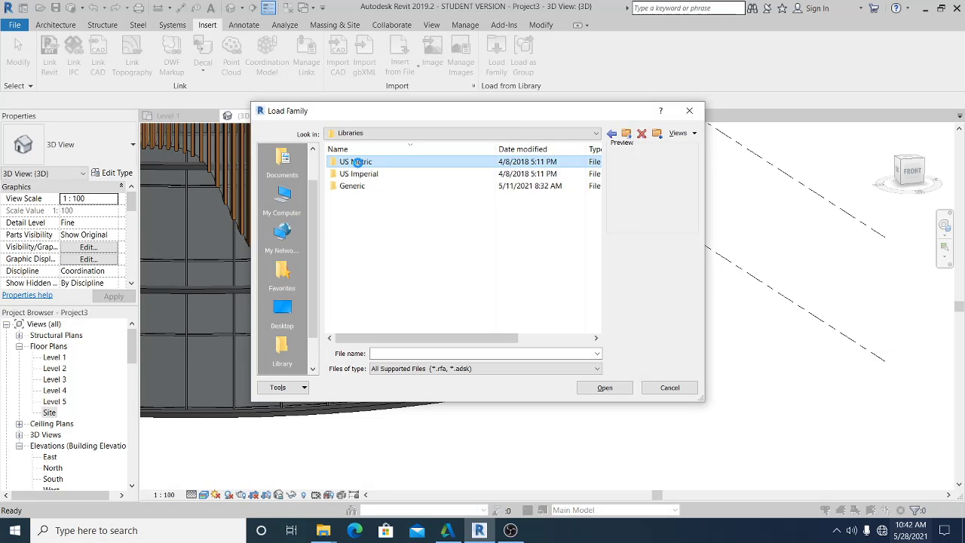
pyautogui.doubleClick(355, 162)
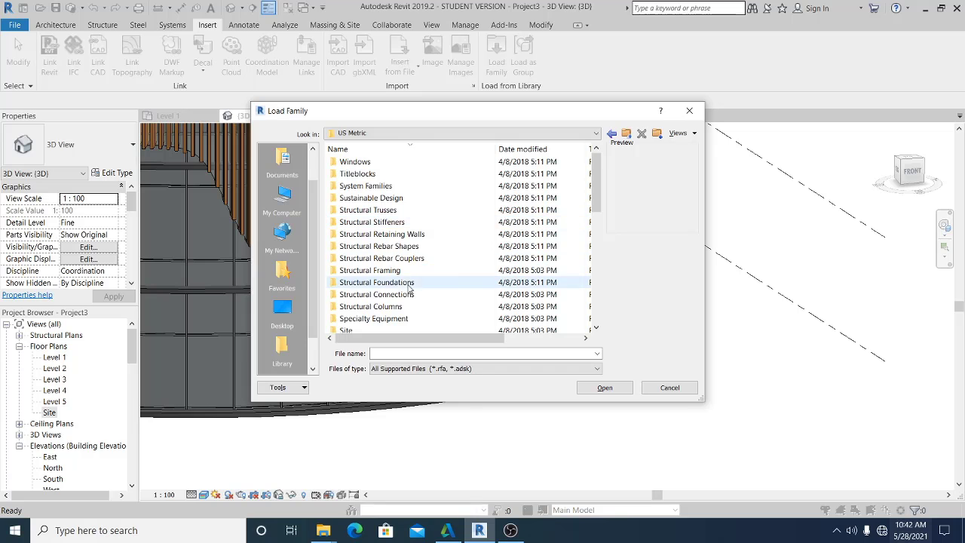
pyautogui.moveTo(597, 188); pyautogui.dragTo(596, 275)
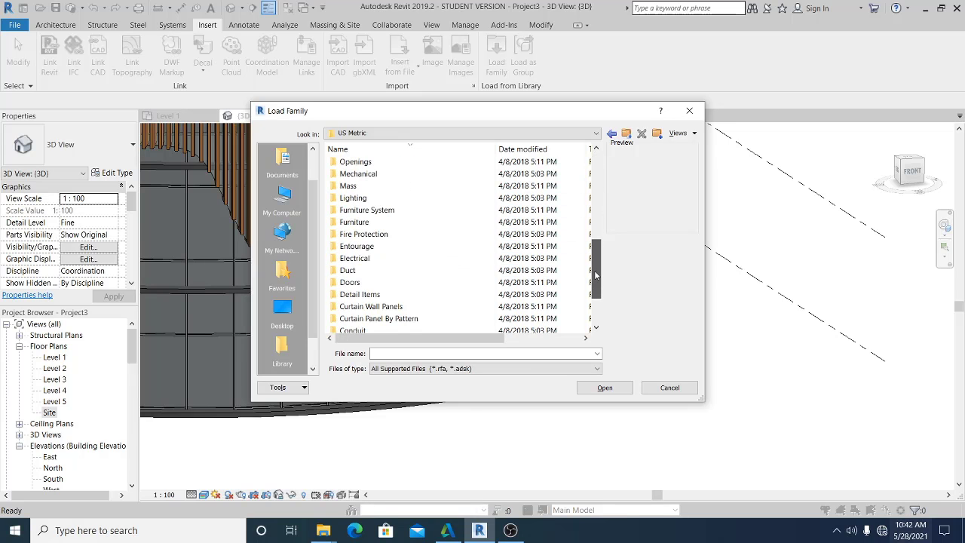
pyautogui.click(359, 284)
pyautogui.click(358, 285)
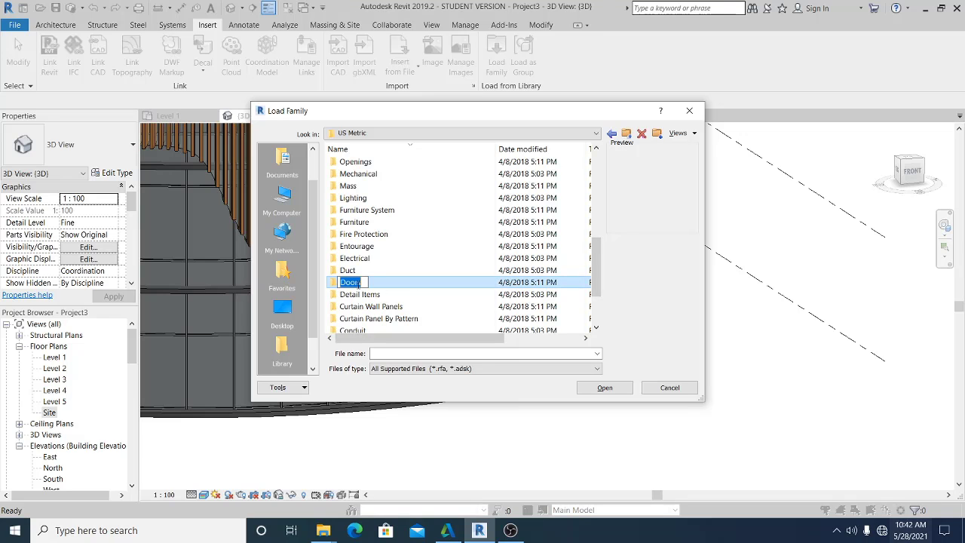
pyautogui.click(334, 283)
pyautogui.doubleClick(334, 284)
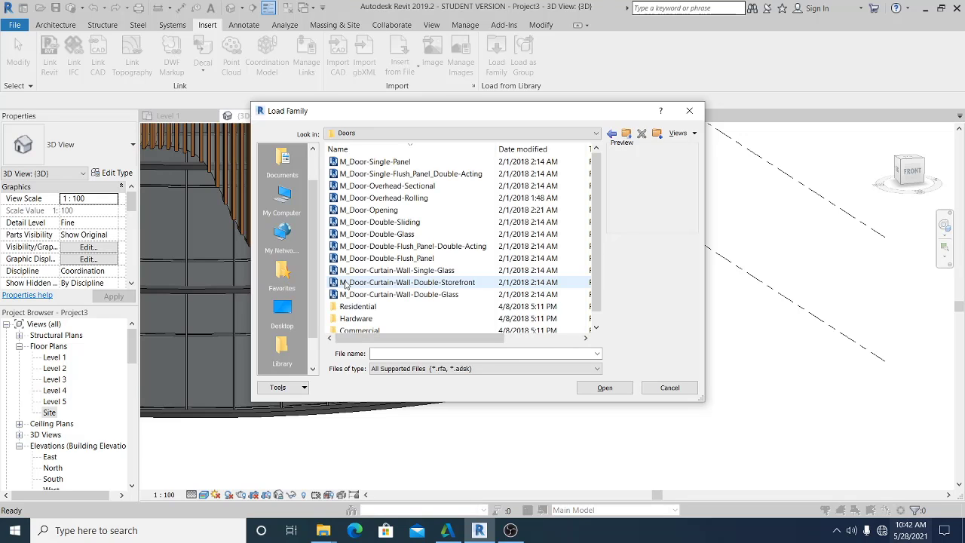
# - Load the M_Door-Curtain-Wall-Double-Storefront family into the project
pyautogui.click(409, 259)
pyautogui.click(405, 270)
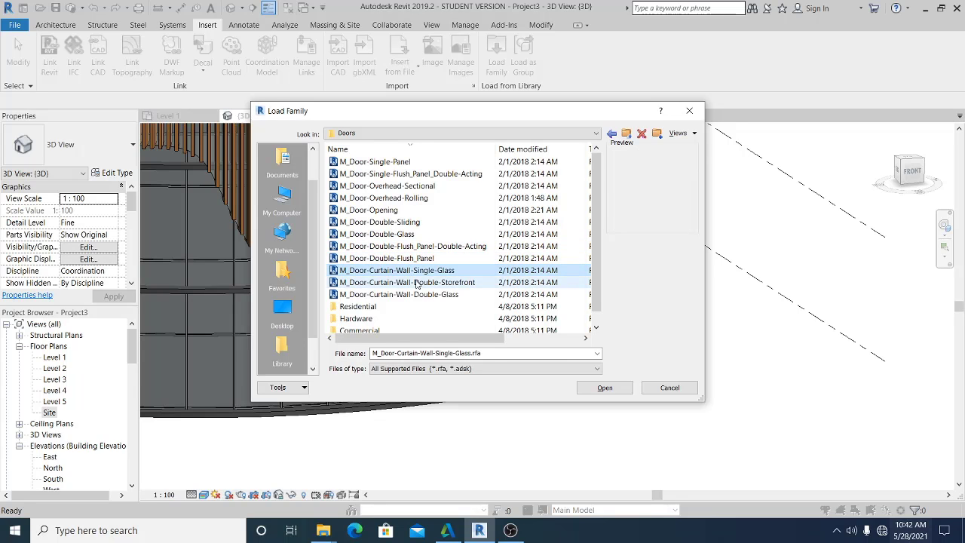
pyautogui.click(417, 281)
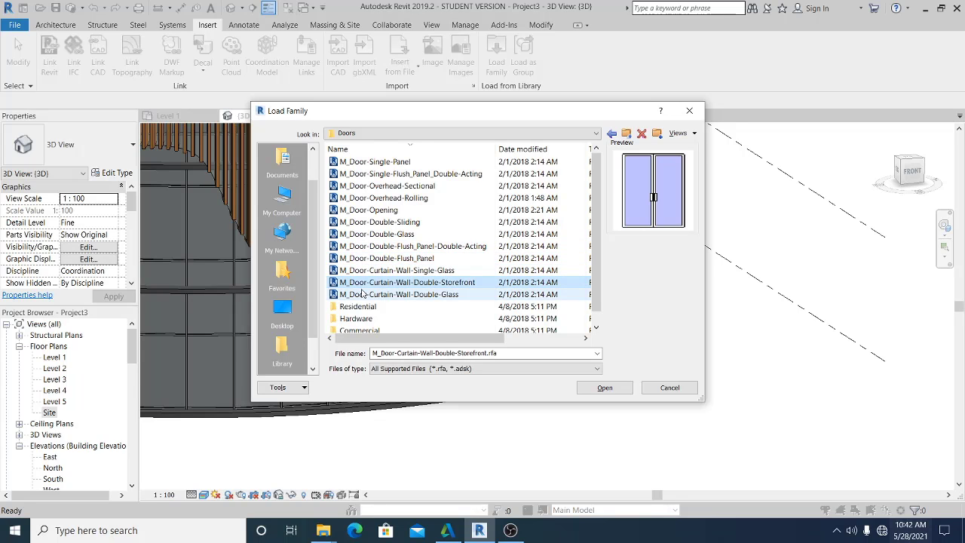
pyautogui.click(603, 388)
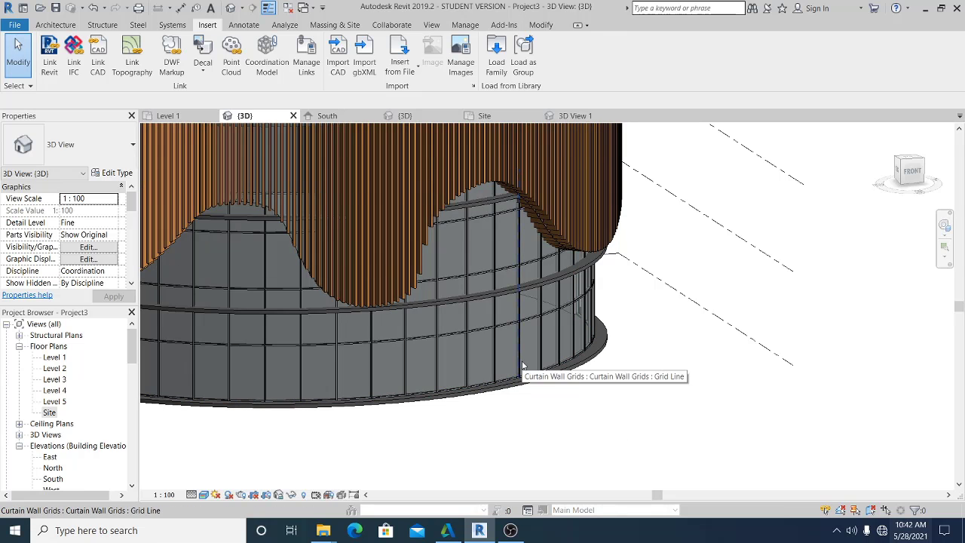
# - Replace one ground-floor glazed panel near the front-right of the storefront wall with the M_Door-Curtain-Wall-Double-Storefront type
pyautogui.press('Tab')
pyautogui.click(522, 361)
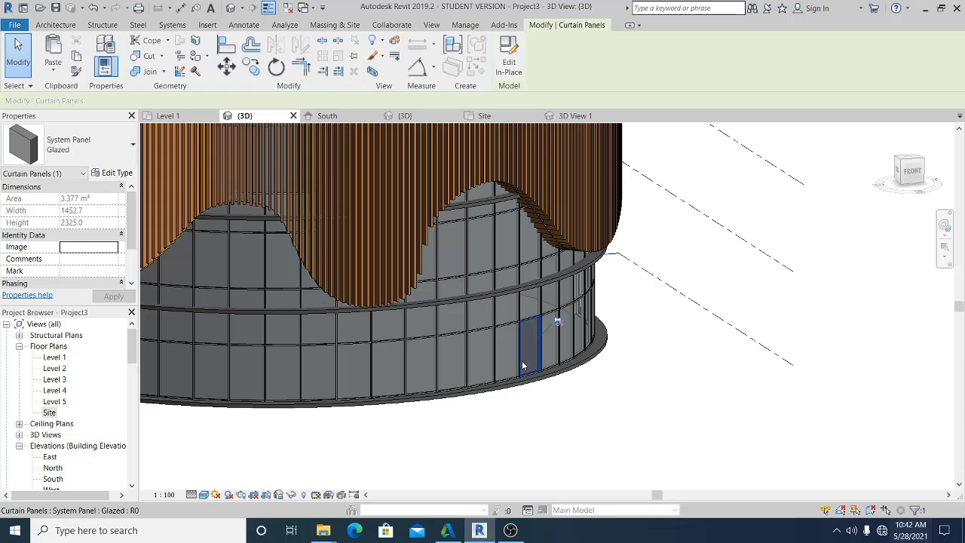
pyautogui.click(109, 153)
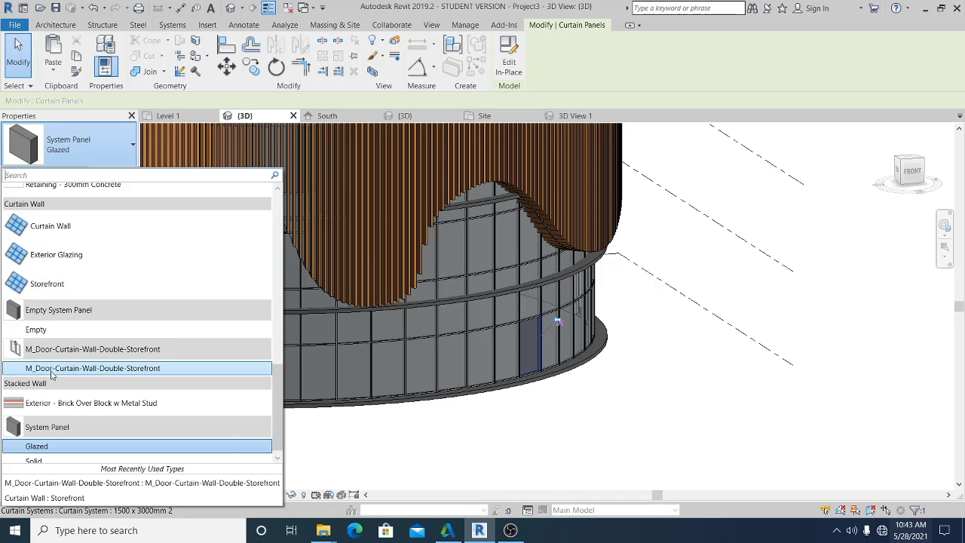
pyautogui.click(108, 373)
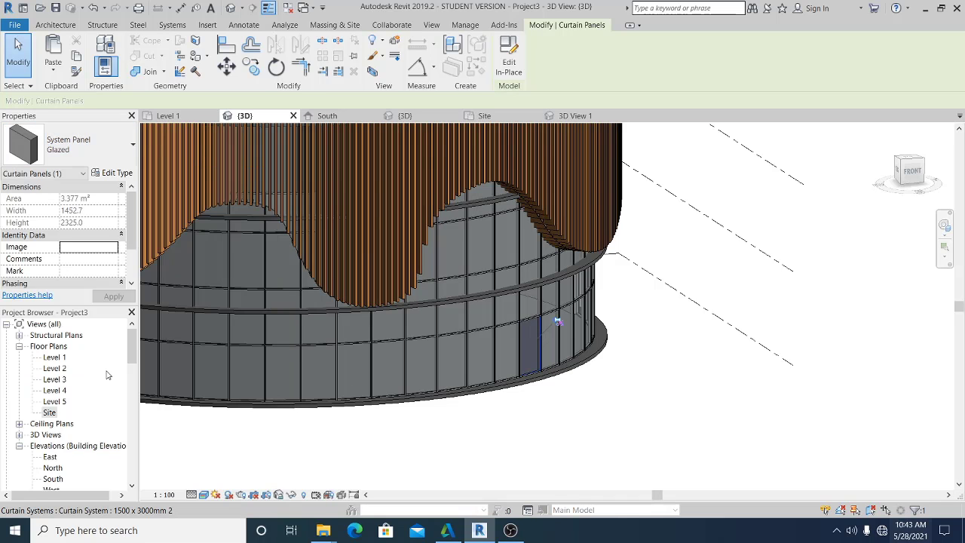
pyautogui.click(586, 421)
pyautogui.scroll(2, 555, 371)
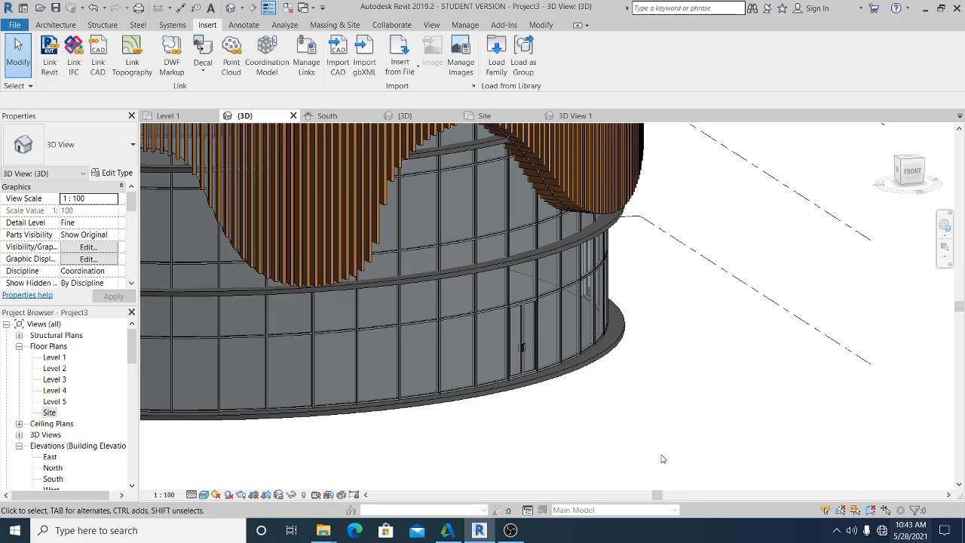
pyautogui.click(508, 337)
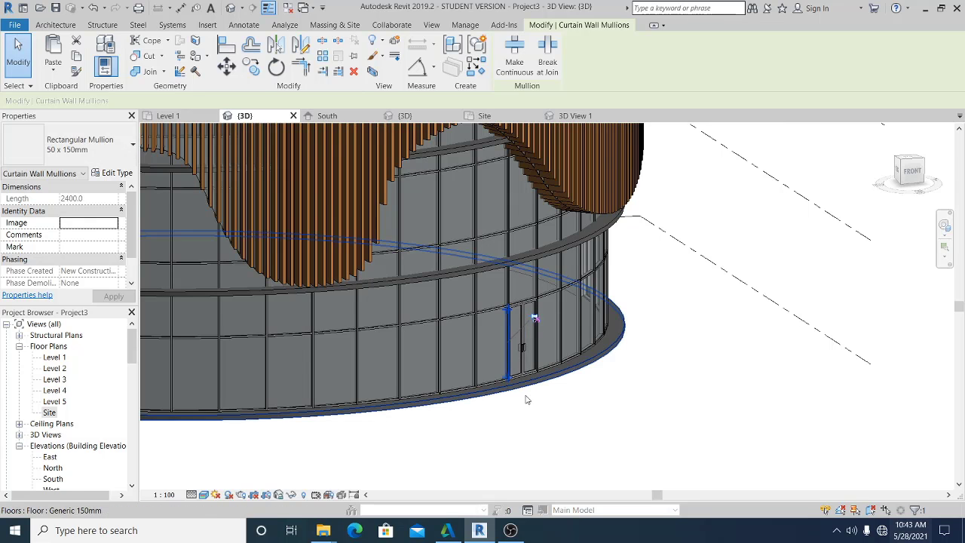
pyautogui.press('Escape')
pyautogui.press('Tab')
pyautogui.press('Tab')
pyautogui.press('Tab')
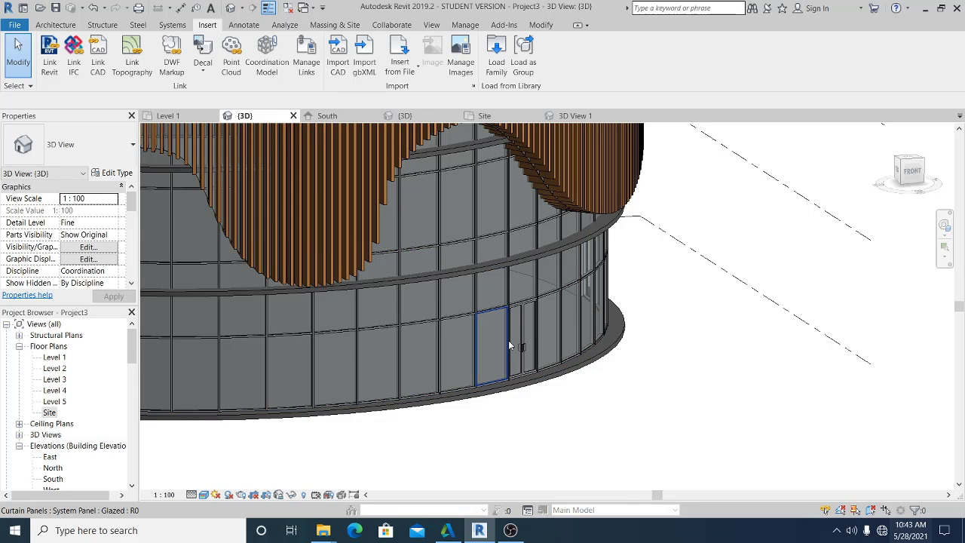
pyautogui.press('Tab')
pyautogui.press('Tab')
pyautogui.click(509, 345)
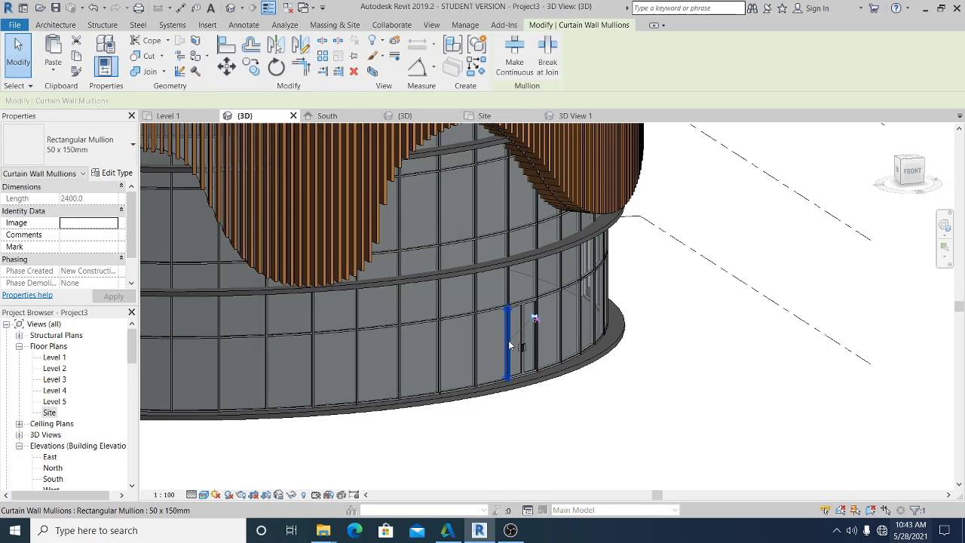
pyautogui.click(599, 455)
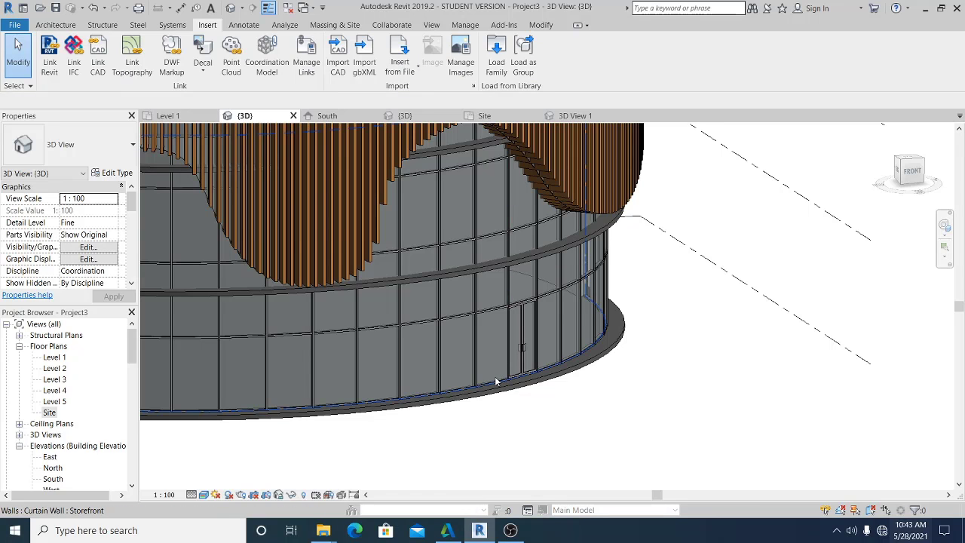
# - Unpin the ground-floor glazed panel beside the existing storefront door and change it to the M_Door-Curtain-Wall-Double-Storefront type
pyautogui.press('Tab')
pyautogui.press('Tab')
pyautogui.click(496, 382)
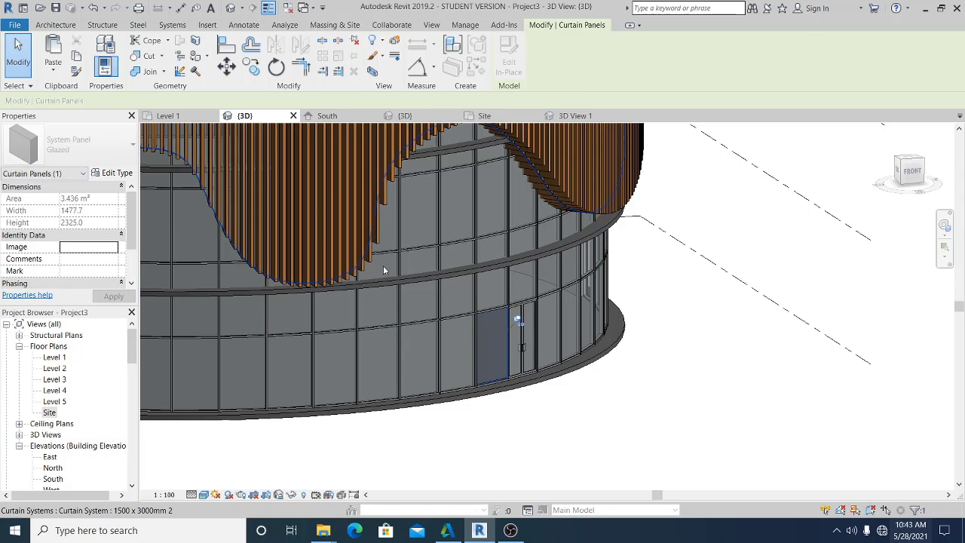
pyautogui.click(517, 326)
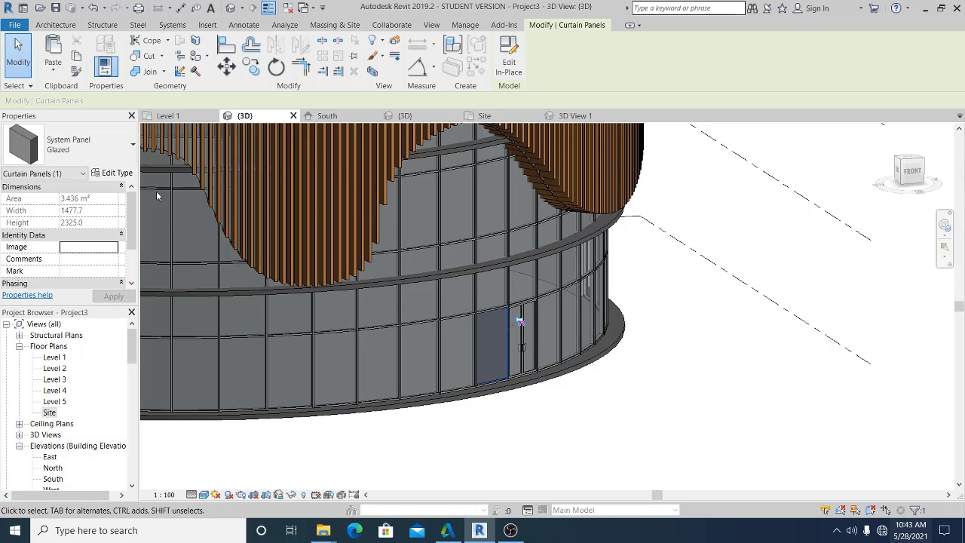
pyautogui.click(98, 145)
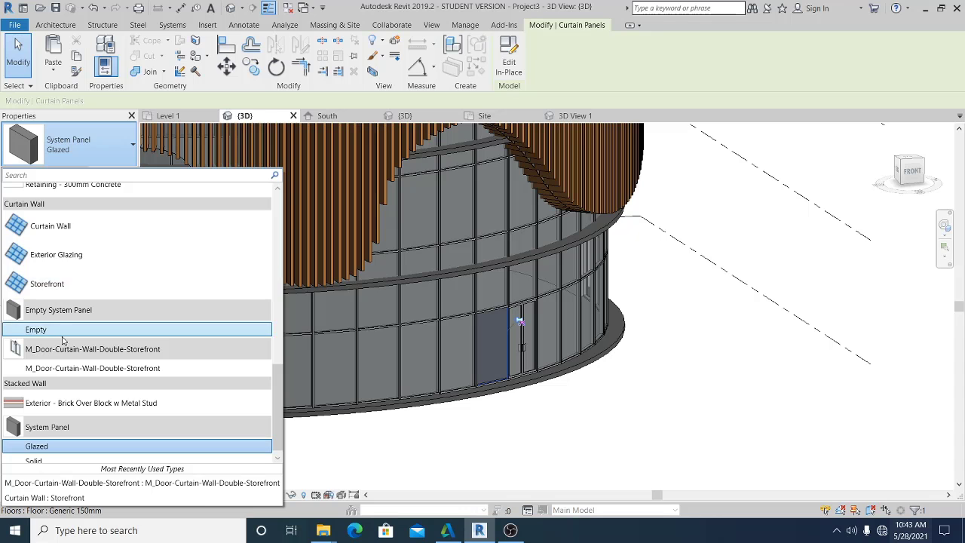
pyautogui.click(65, 369)
pyautogui.click(65, 369)
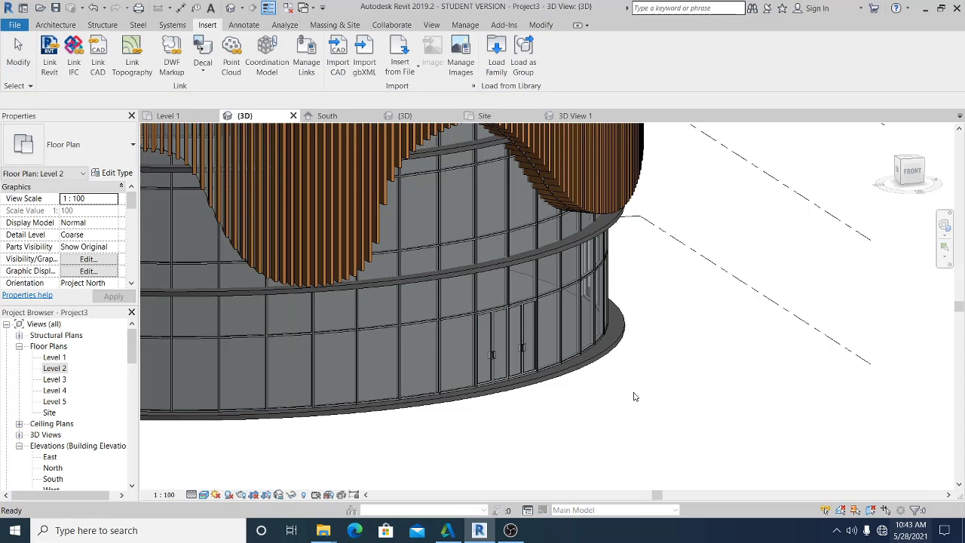
# - Examine the two adjacent double storefront doors and the surrounding ground-floor glazing up close and from farther out
pyautogui.click(494, 343)
pyautogui.keyDown('shift'); pyautogui.moveTo(494, 343); pyautogui.dragTo(524, 374, button='middle'); pyautogui.keyUp('shift')
pyautogui.press('Escape')
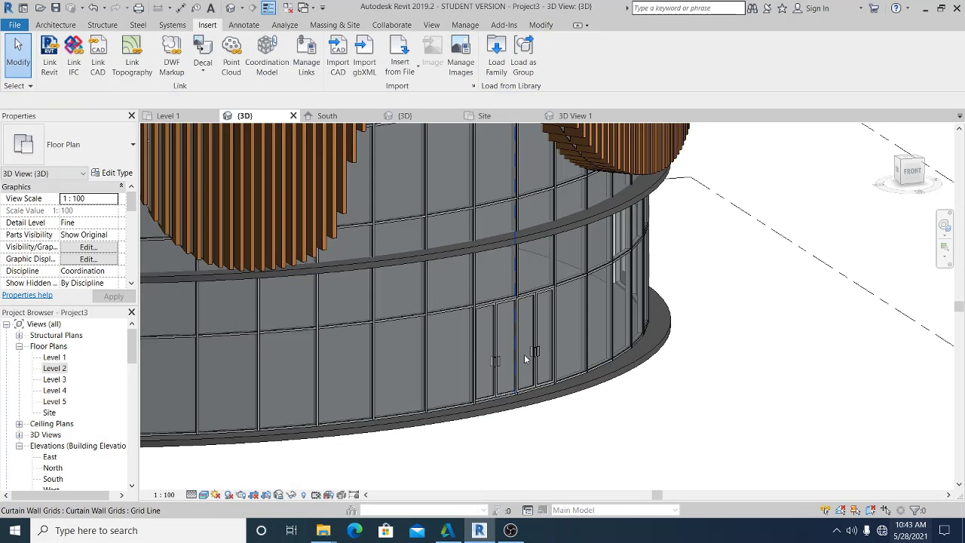
pyautogui.click(536, 357)
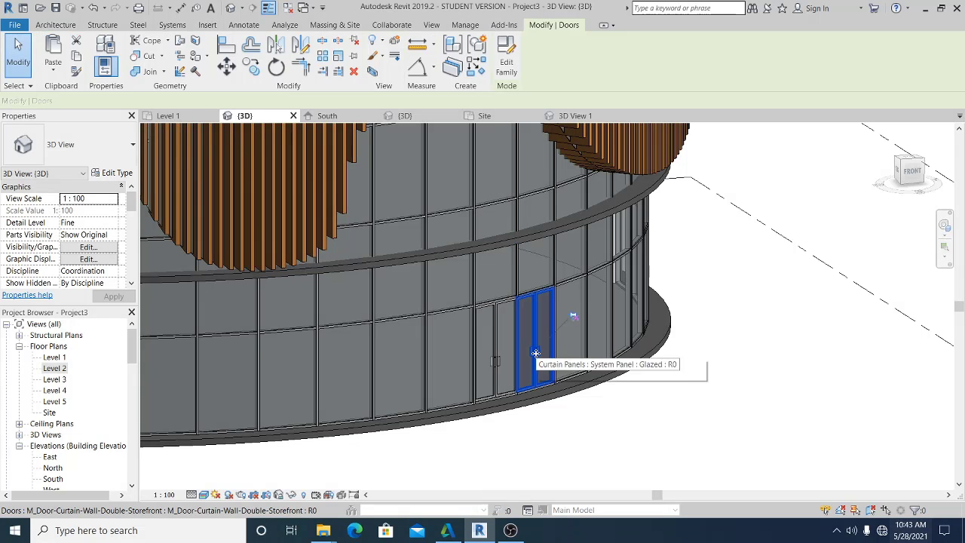
pyautogui.press('Escape')
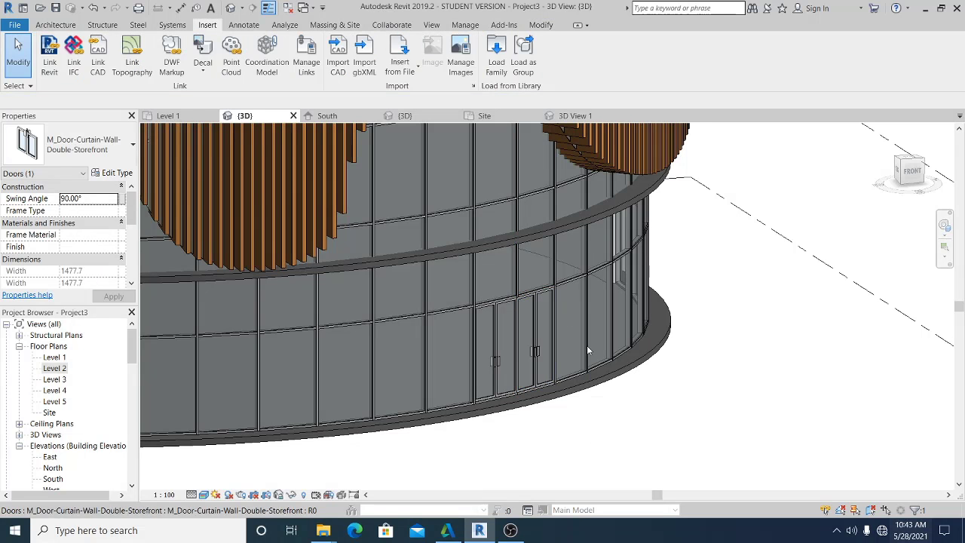
pyautogui.keyDown('shift'); pyautogui.moveTo(578, 370); pyautogui.dragTo(604, 405, button='middle'); pyautogui.keyUp('shift')
pyautogui.moveTo(649, 416); pyautogui.dragTo(655, 412, button='middle')
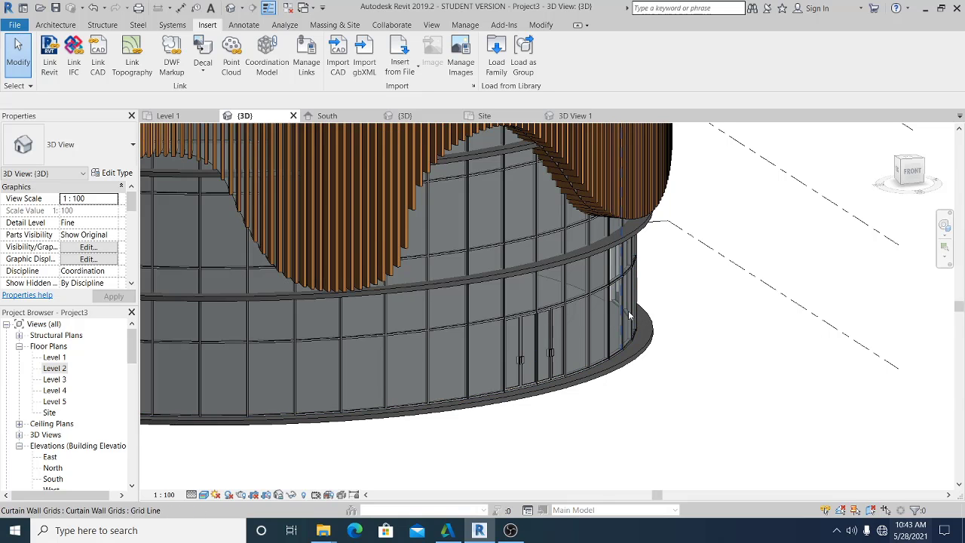
pyautogui.scroll(1, 501, 345)
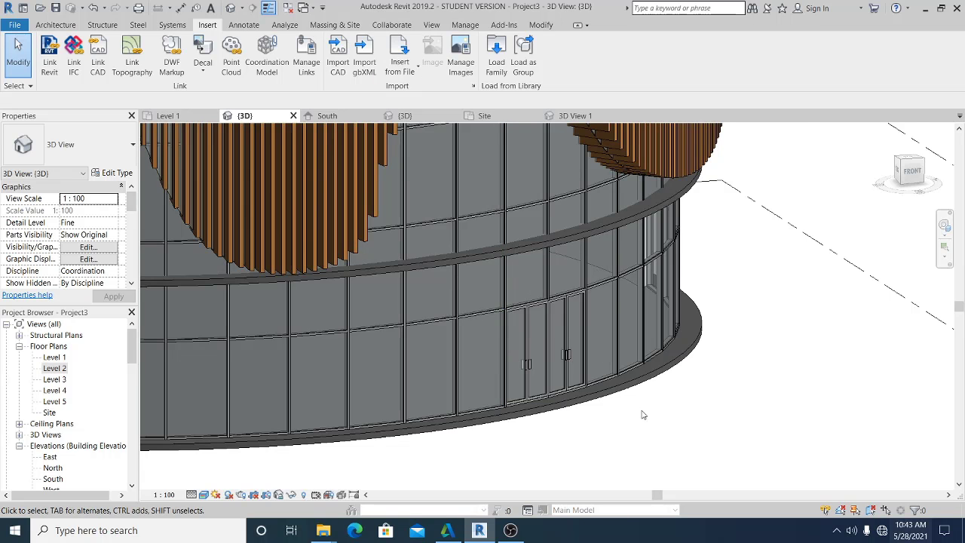
pyautogui.keyDown('shift'); pyautogui.moveTo(642, 415); pyautogui.dragTo(642, 354, button='middle'); pyautogui.keyUp('shift')
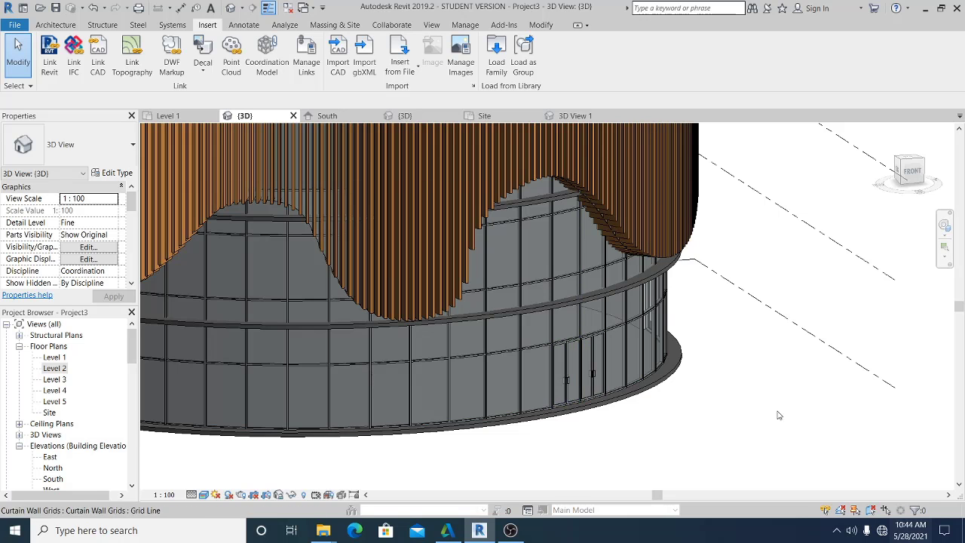
pyautogui.moveTo(778, 415); pyautogui.dragTo(731, 414, button='middle')
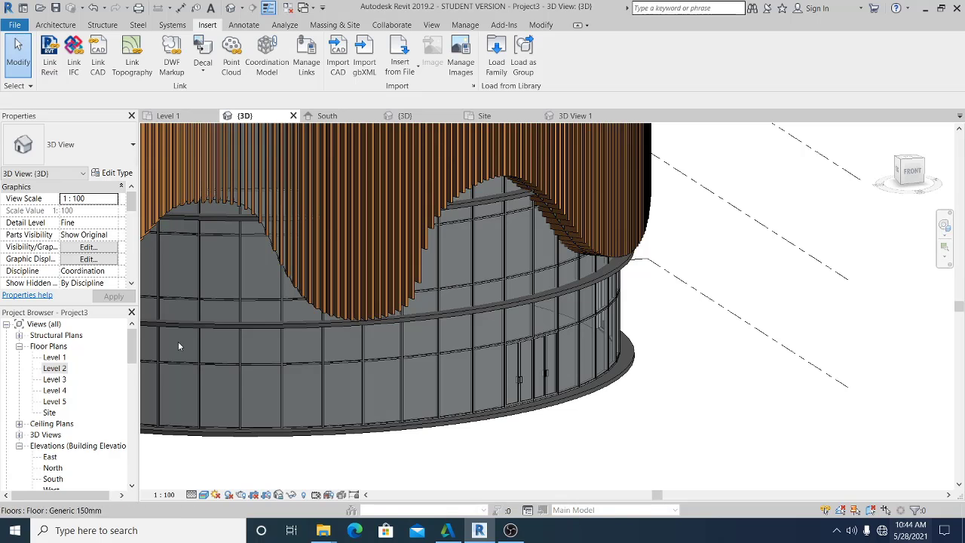
# - Open the 3D View 1 camera view and start rendering it with the existing render settings
pyautogui.moveTo(131, 346)
pyautogui.mouseDown()
pyautogui.moveTo(134, 397)
pyautogui.moveTo(144, 329)
pyautogui.moveTo(140, 346)
pyautogui.mouseUp()
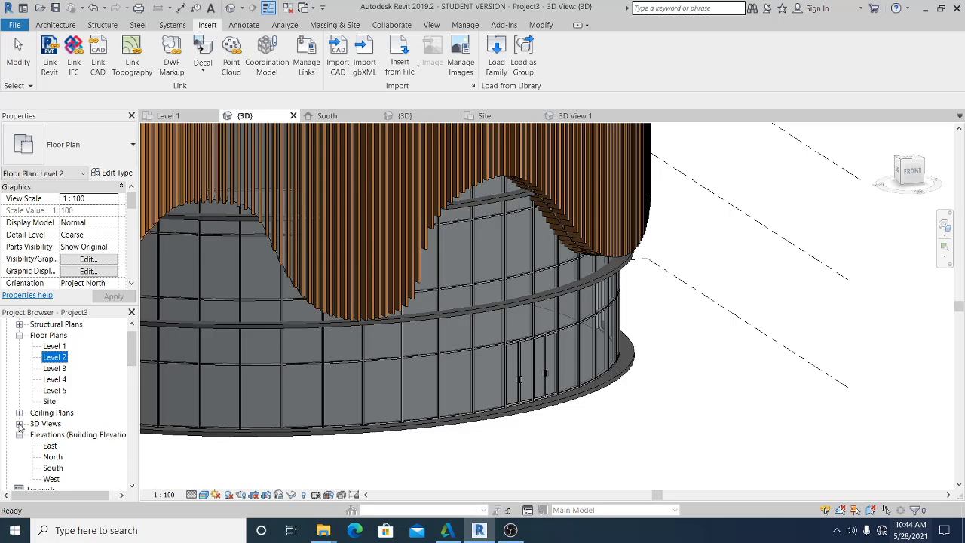
pyautogui.click(19, 423)
pyautogui.doubleClick(60, 435)
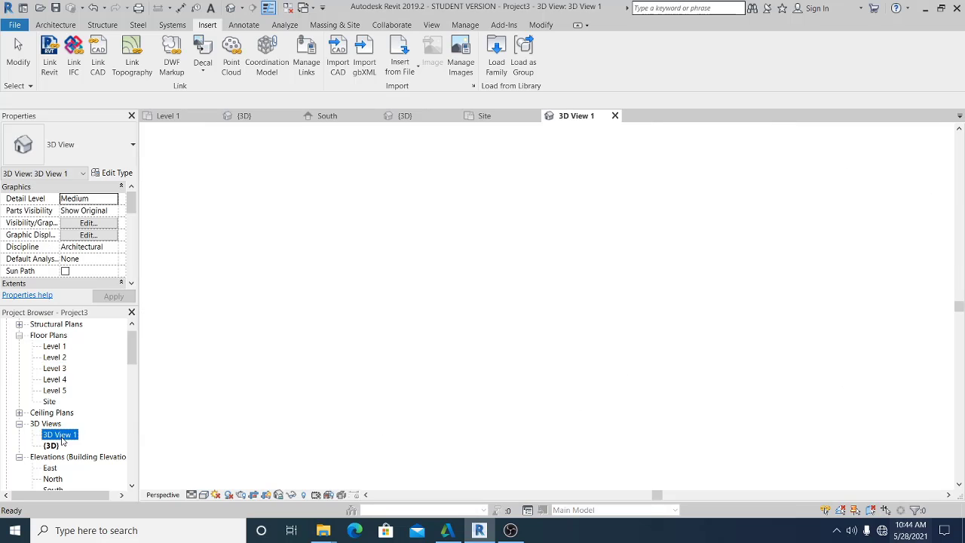
pyautogui.press('r')
pyautogui.press('r')
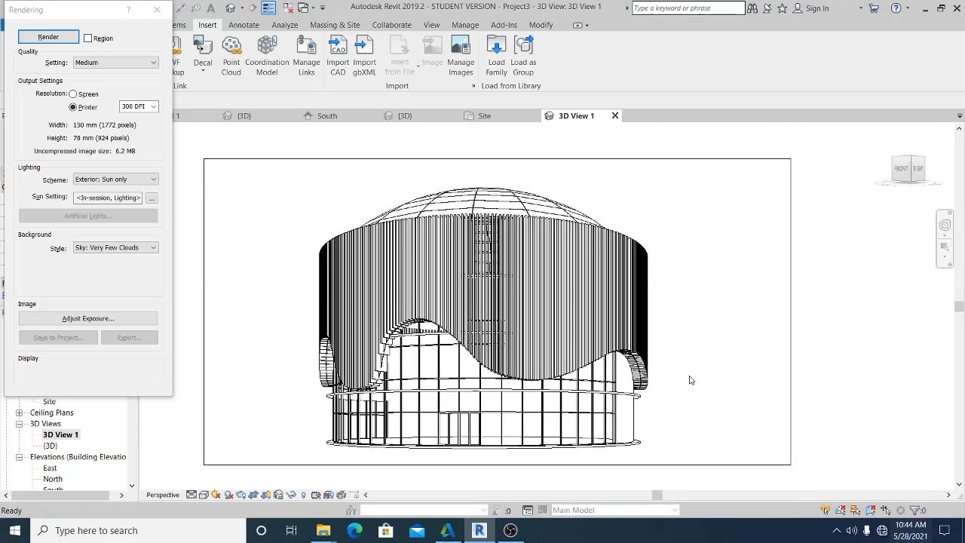
pyautogui.click(48, 37)
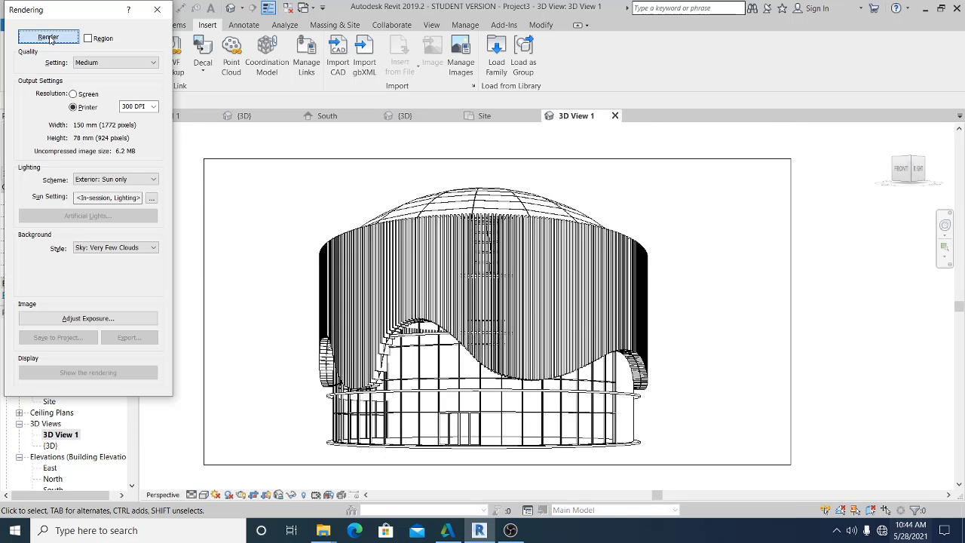